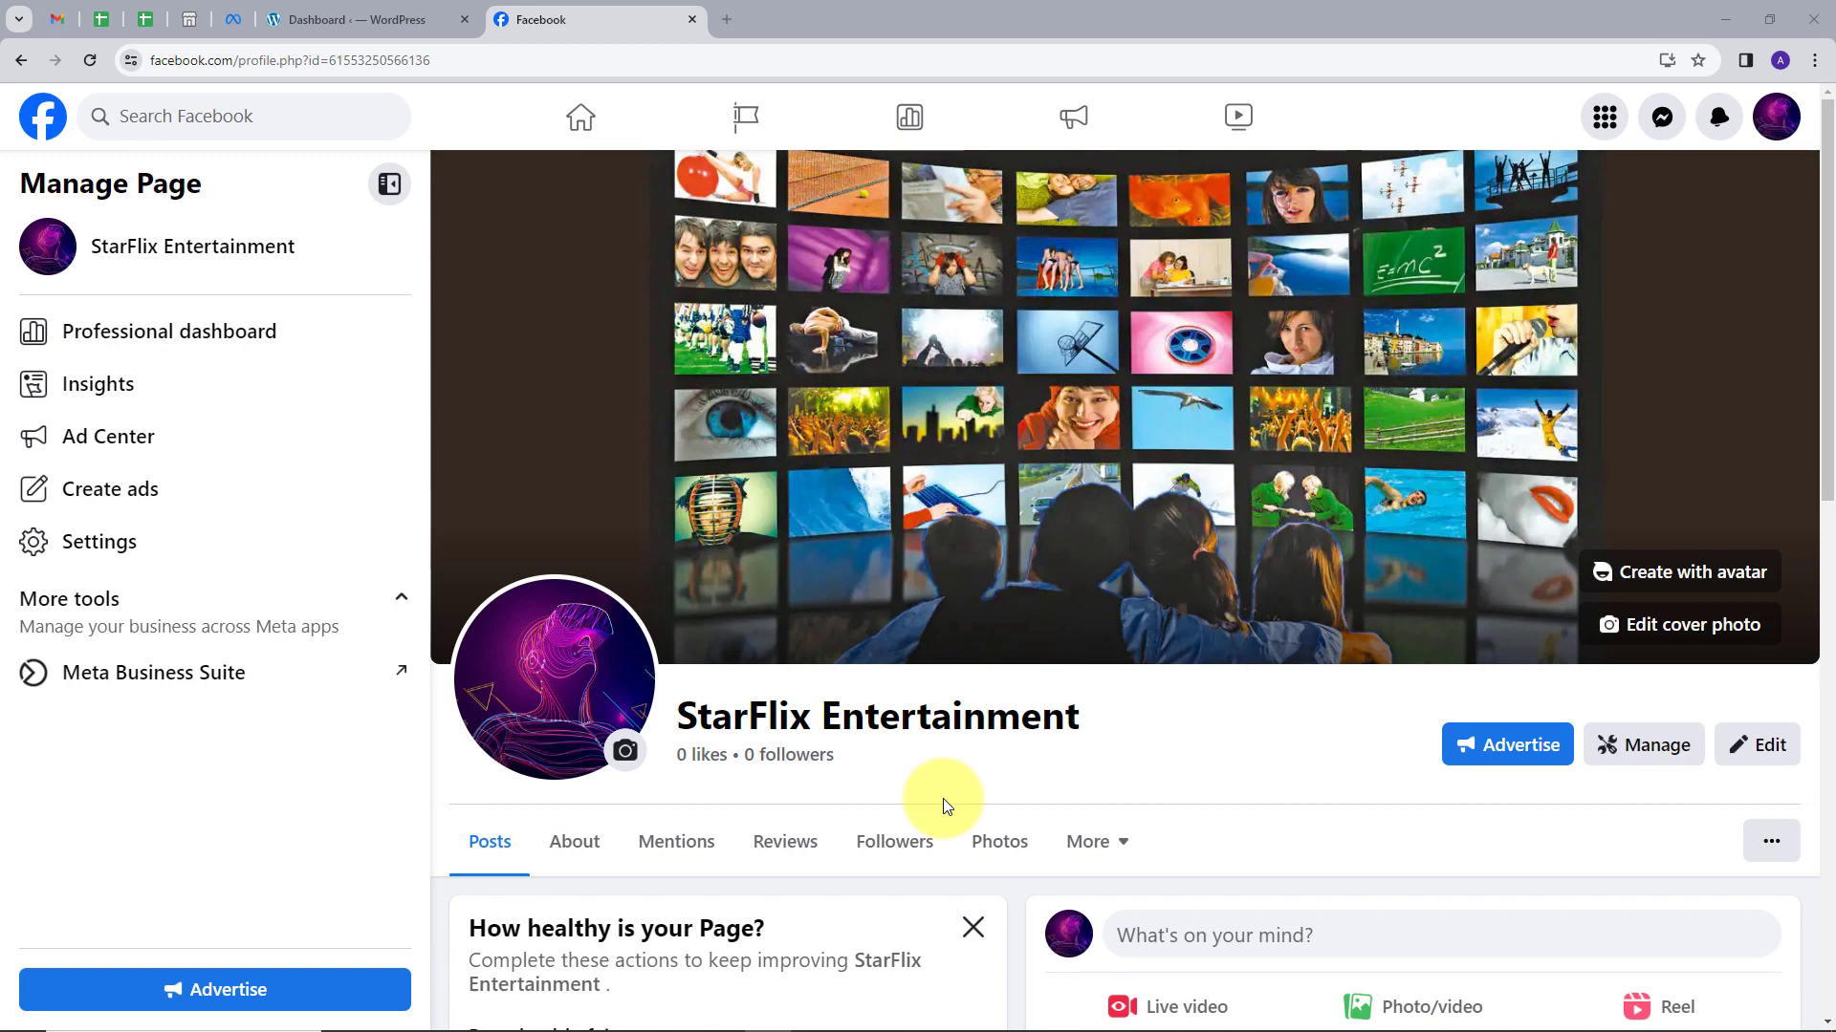
# Check the FluentCRM dashboard (8 active contacts) in the WordPress tab, then return to Facebook.
pyautogui.scroll(-2, 943, 799)
pyautogui.scroll(2, 942, 799)
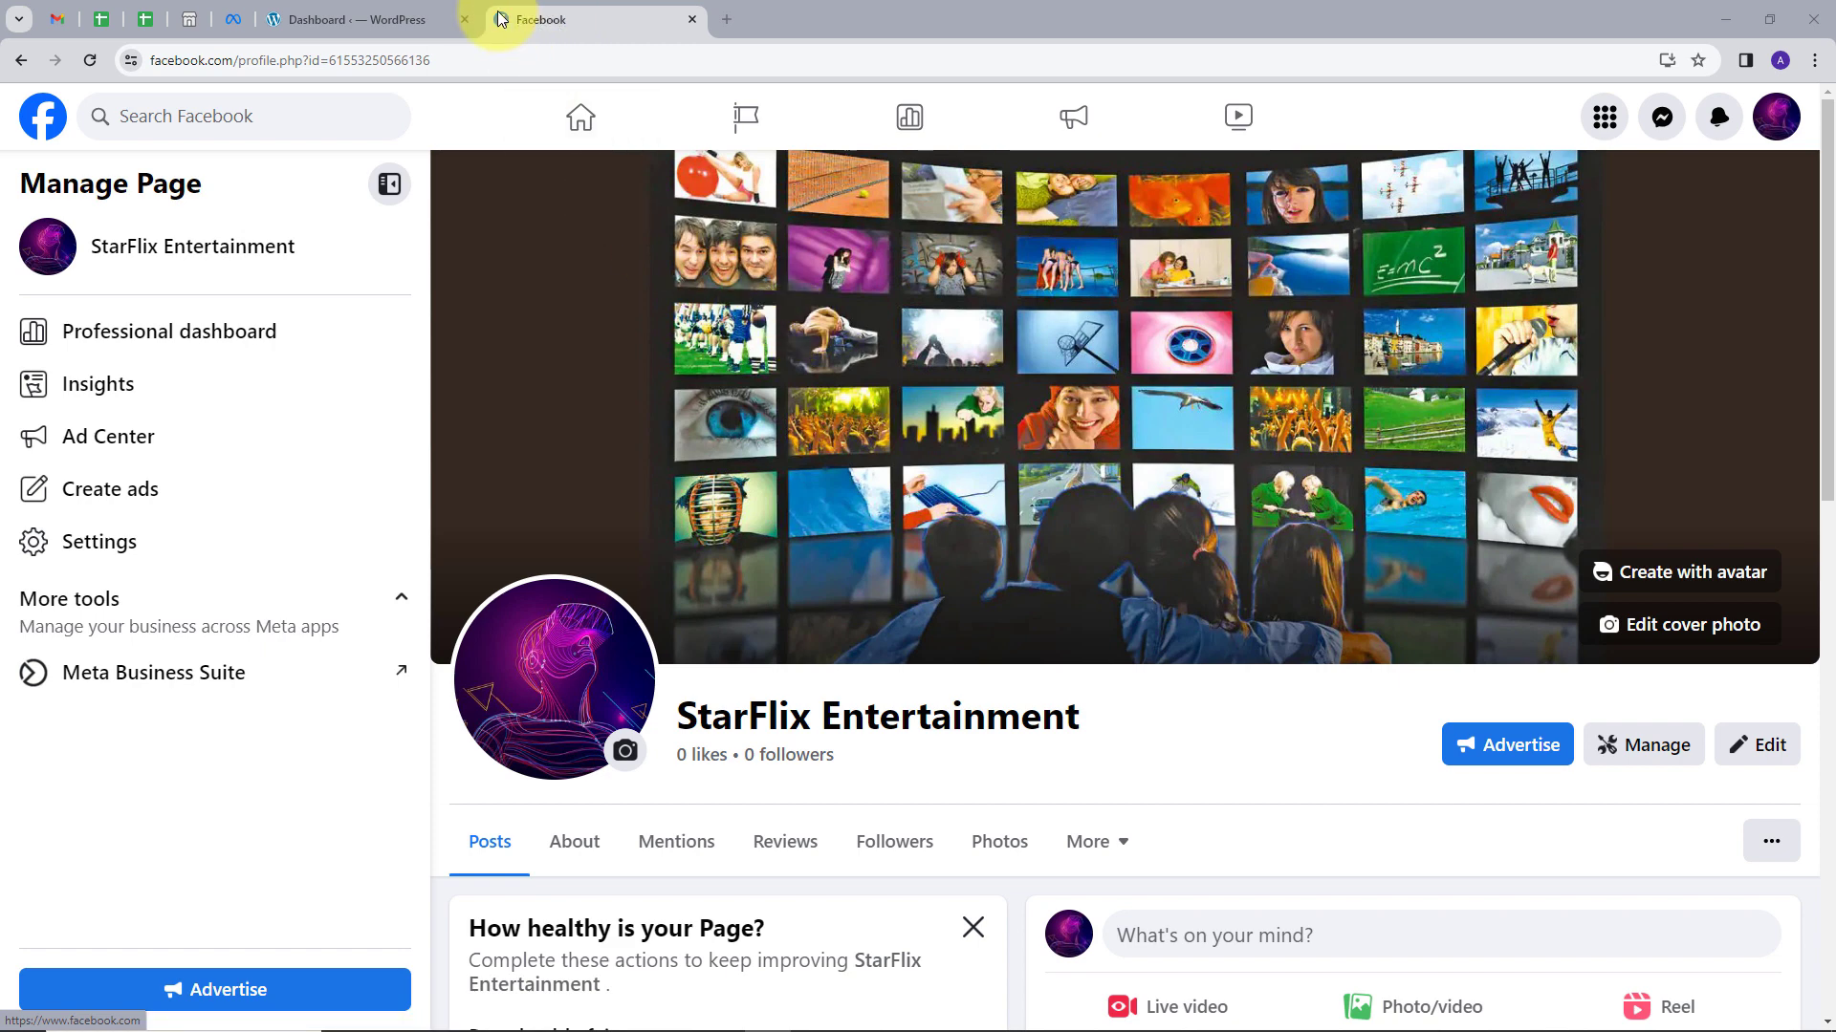
pyautogui.click(386, 20)
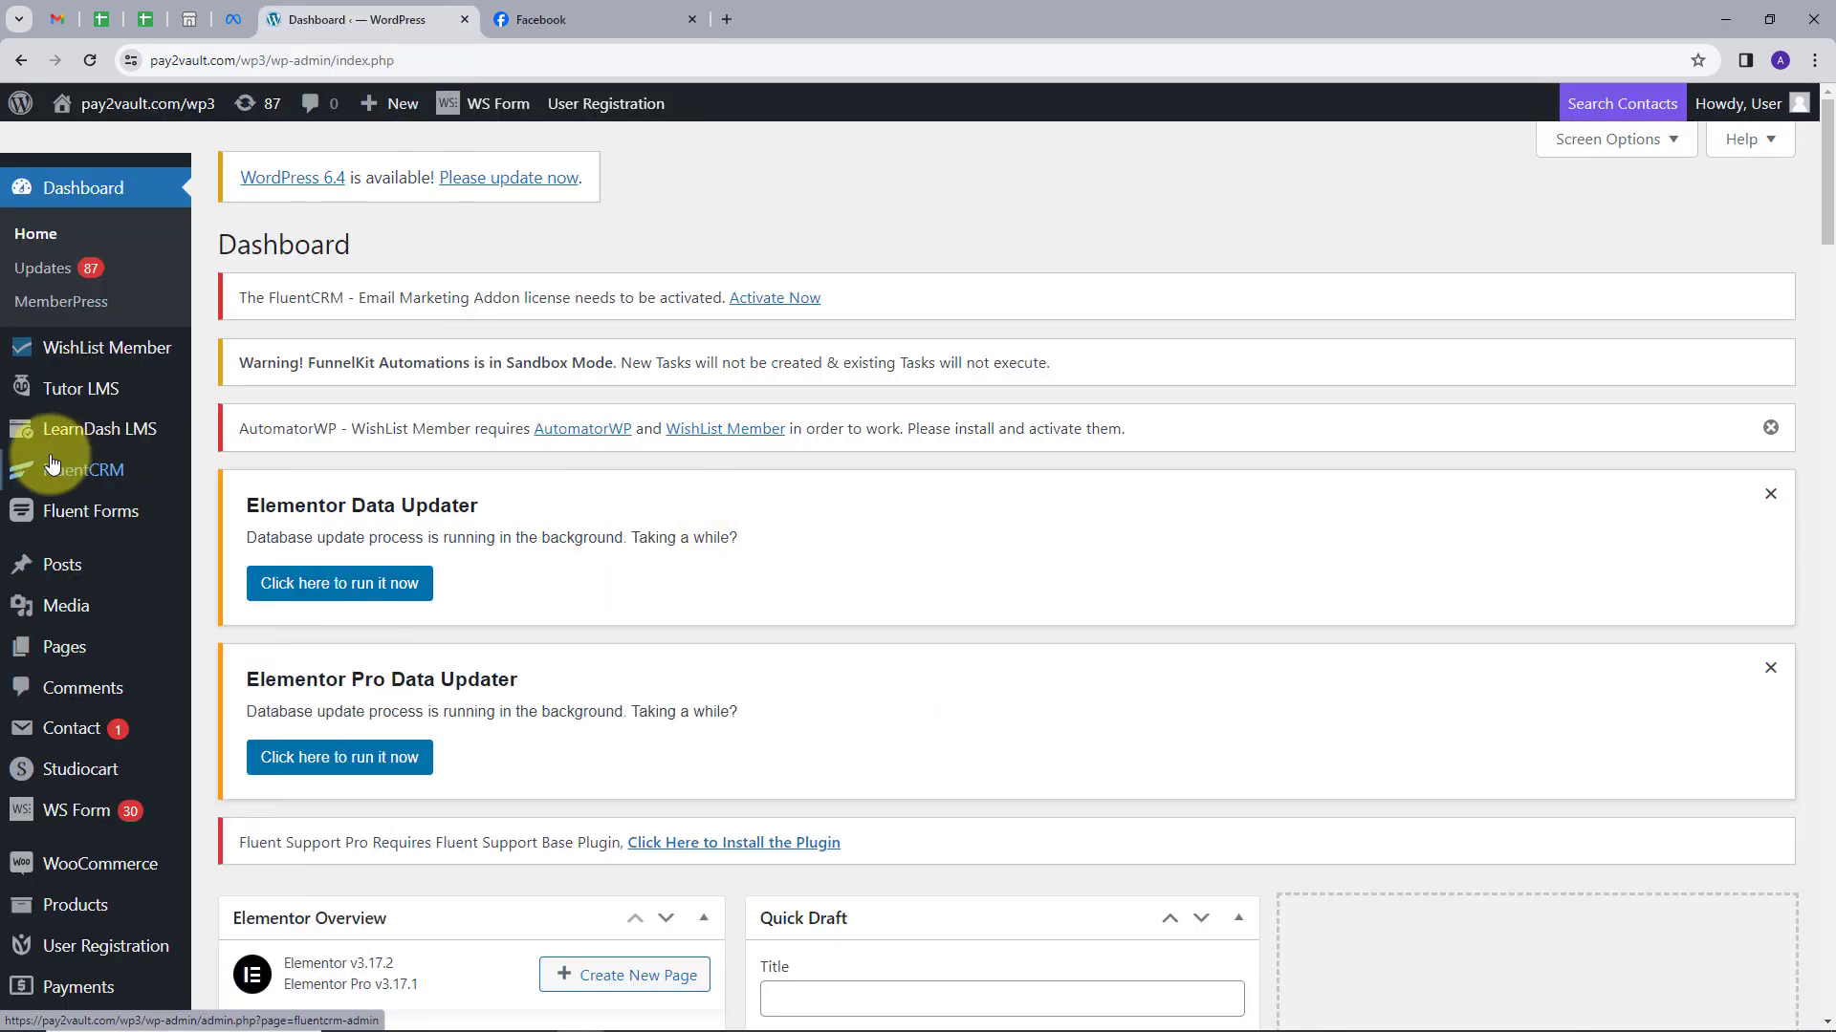
pyautogui.moveTo(47, 478)
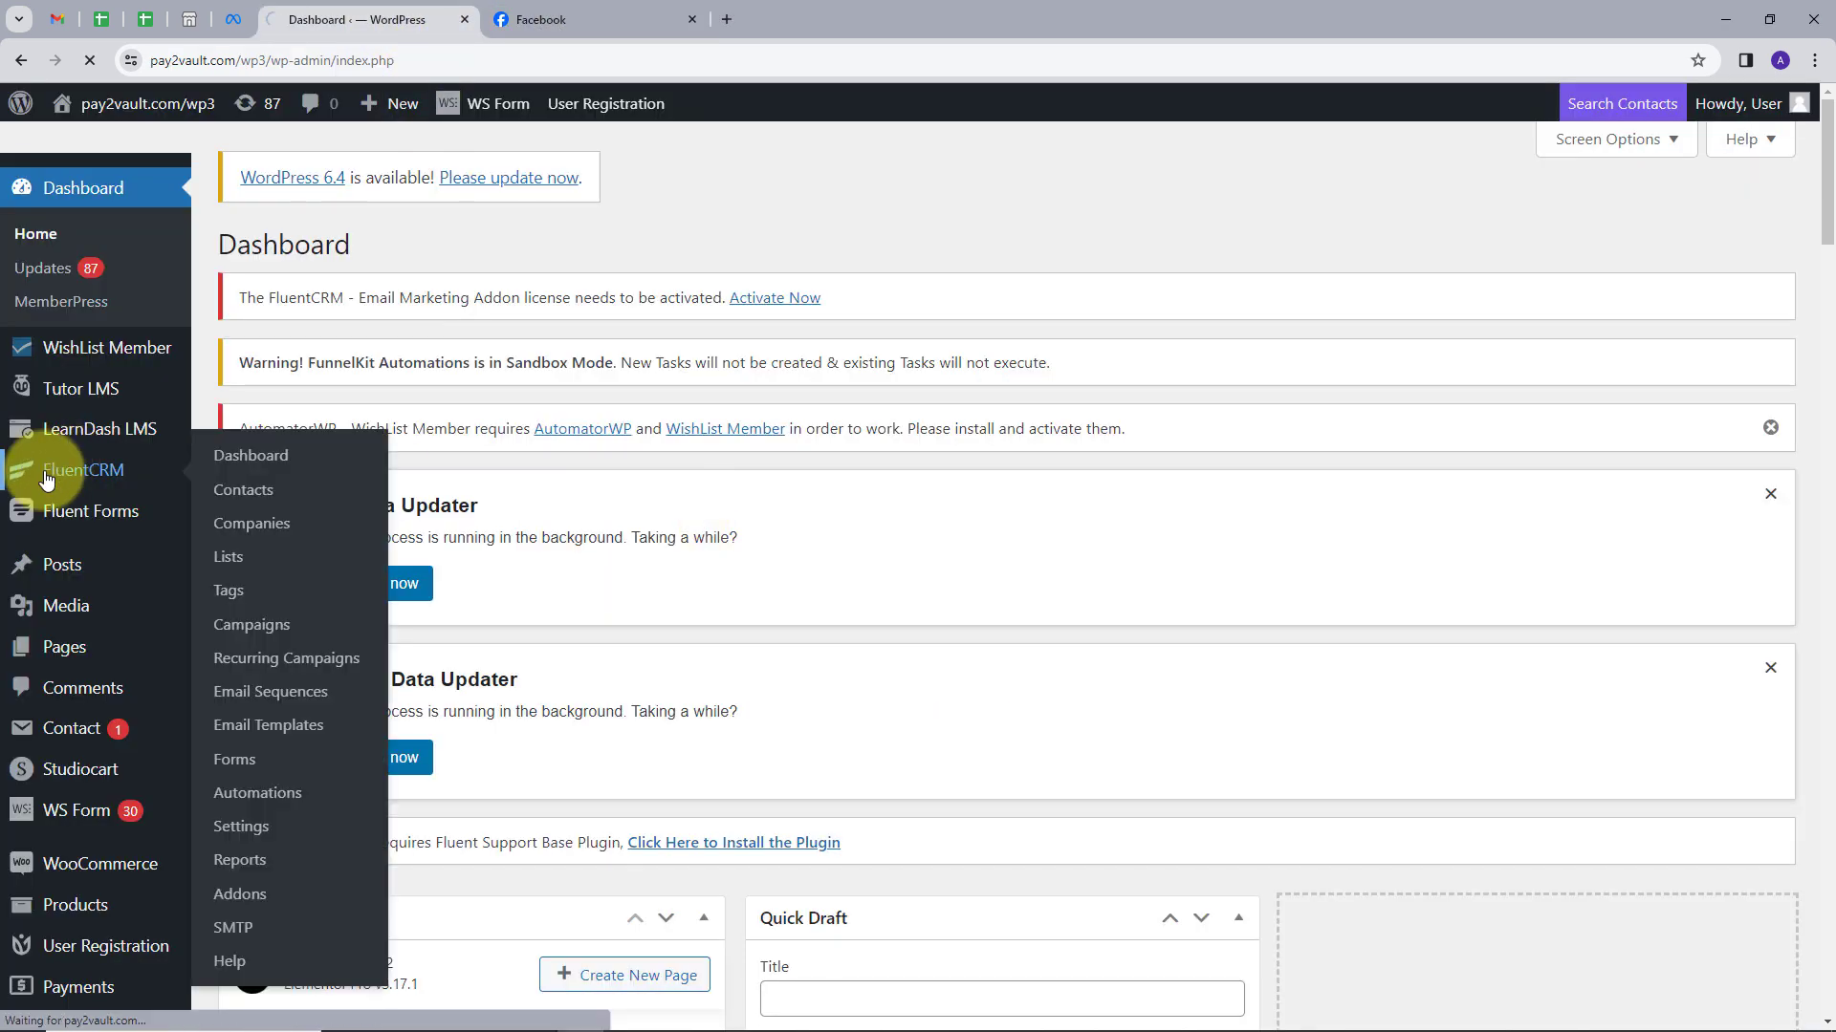
pyautogui.click(47, 478)
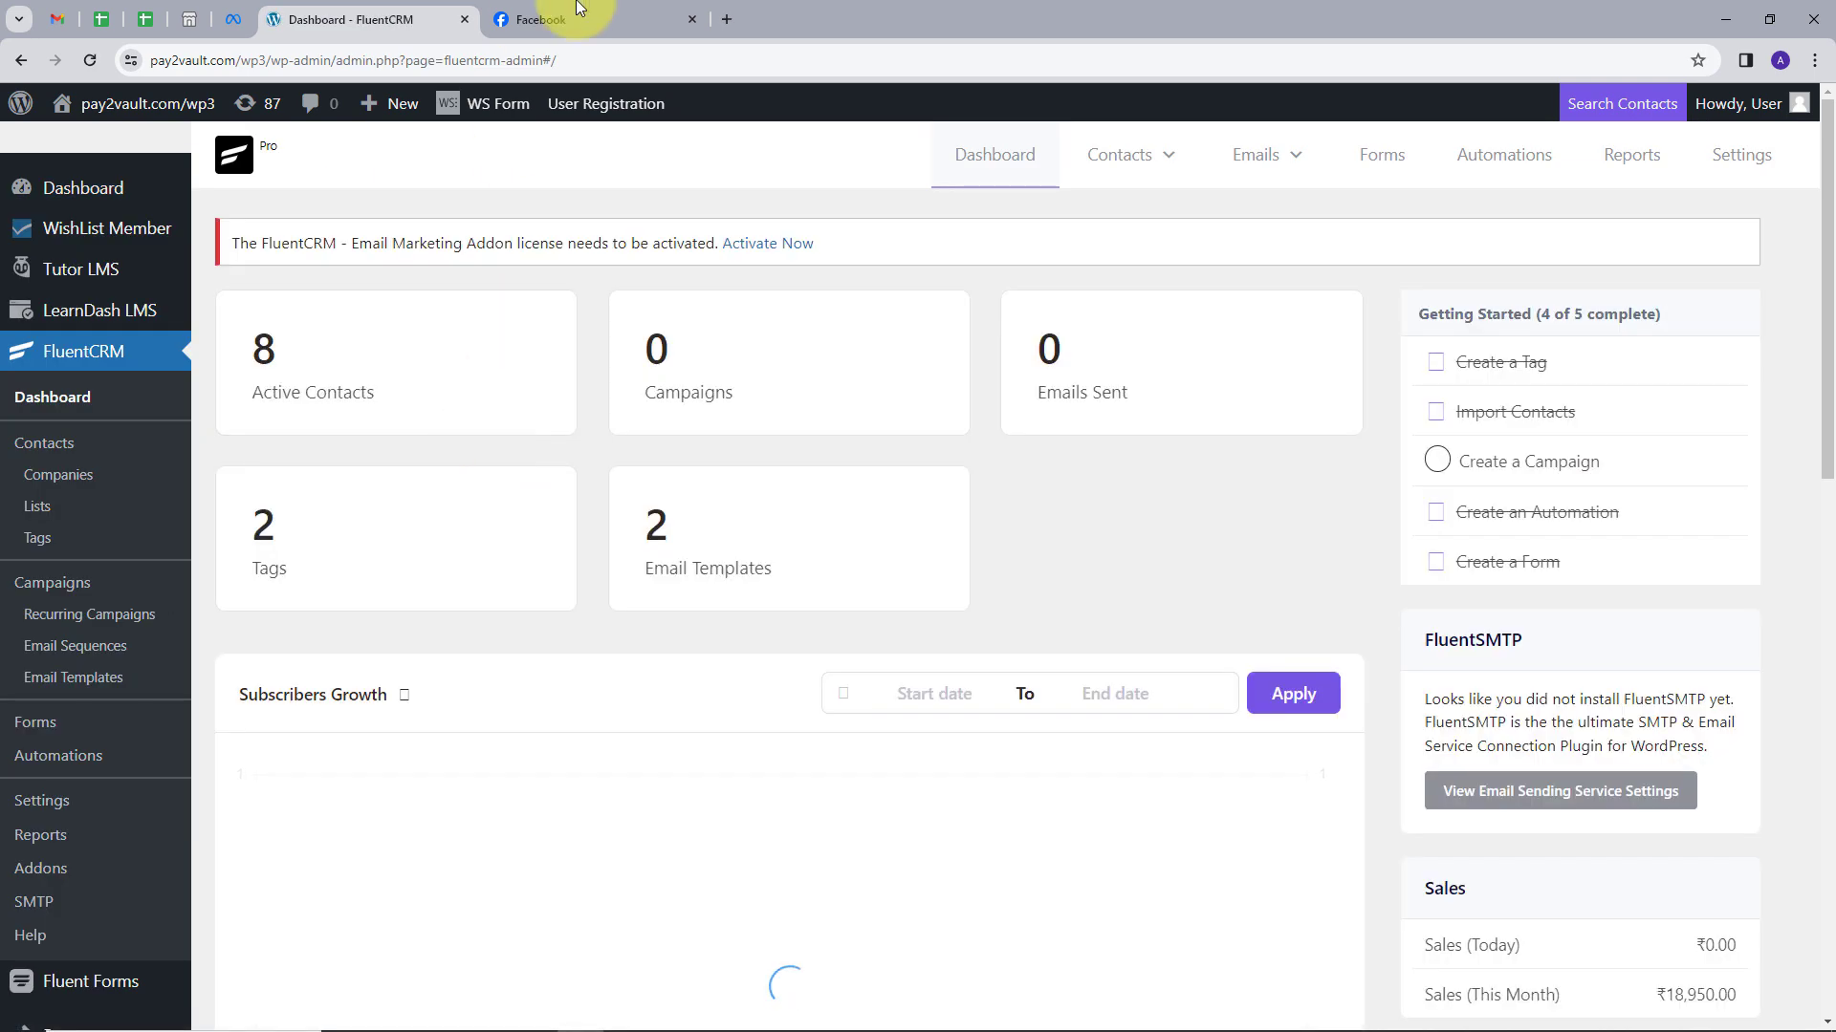
pyautogui.click(576, 14)
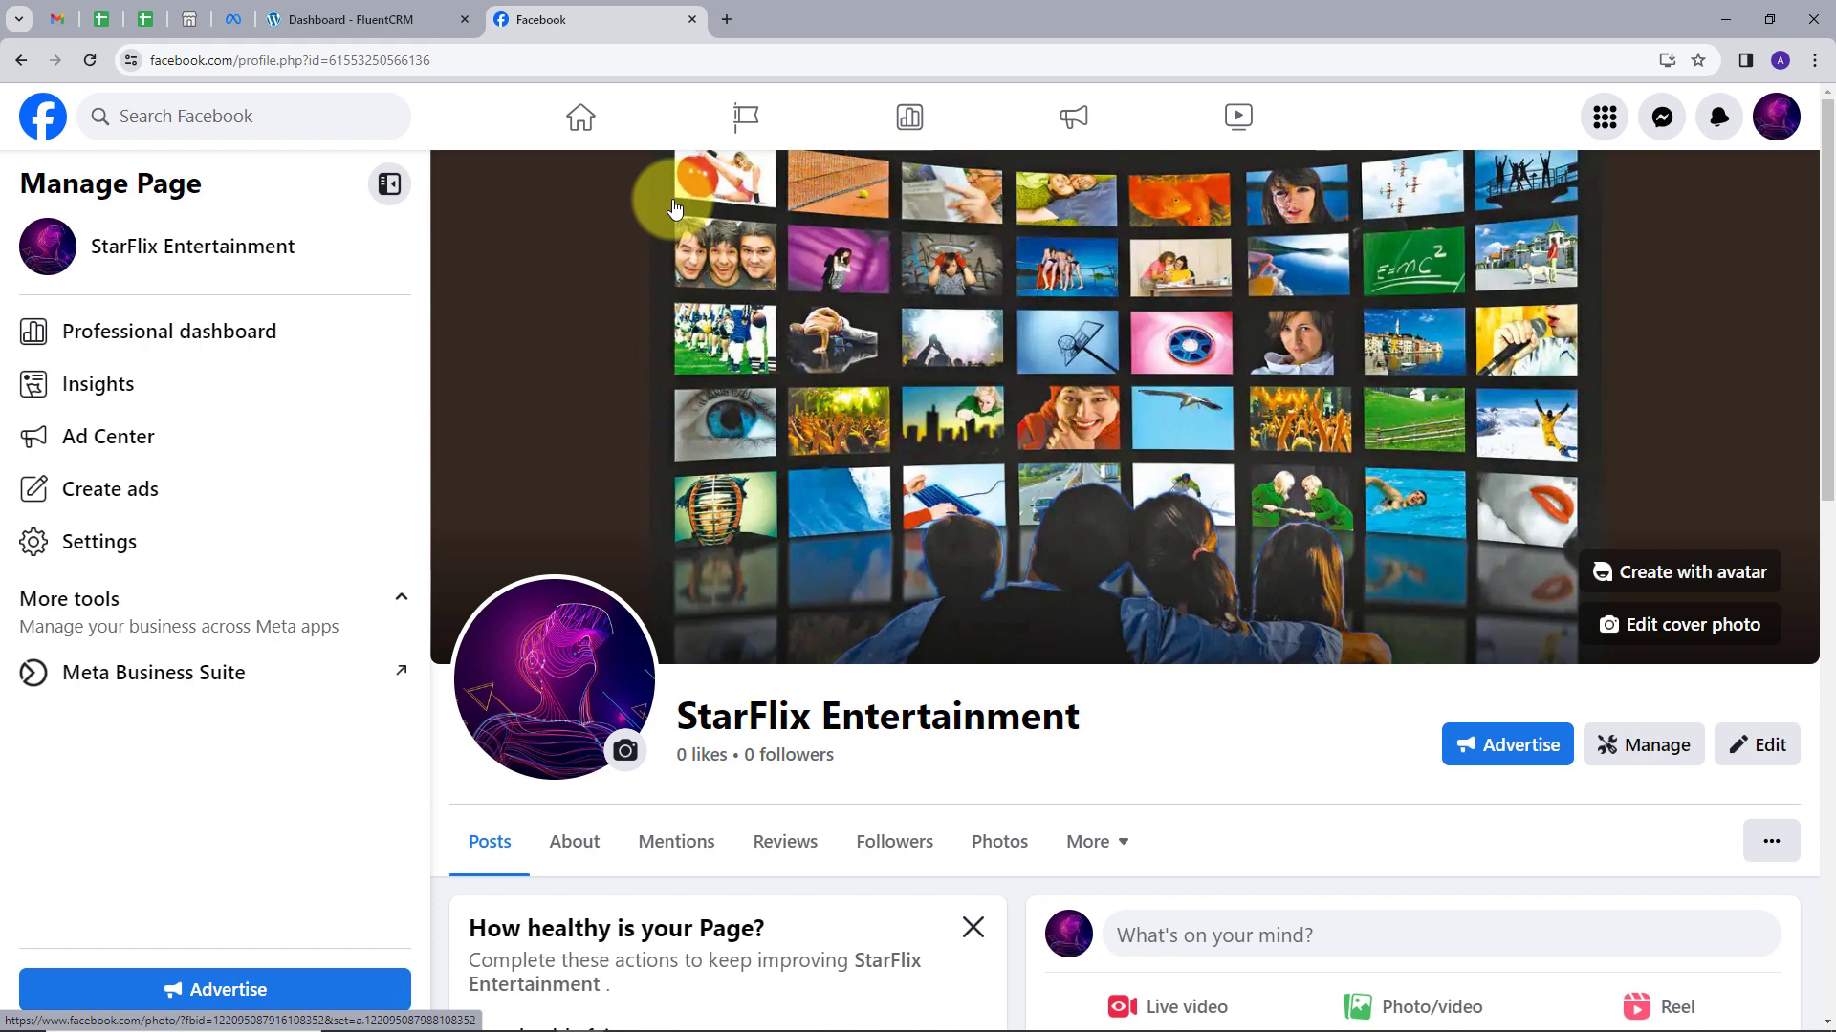
# Load pabbly.com in a new tab and sign in to reach the All Apps page.
pyautogui.click(722, 19)
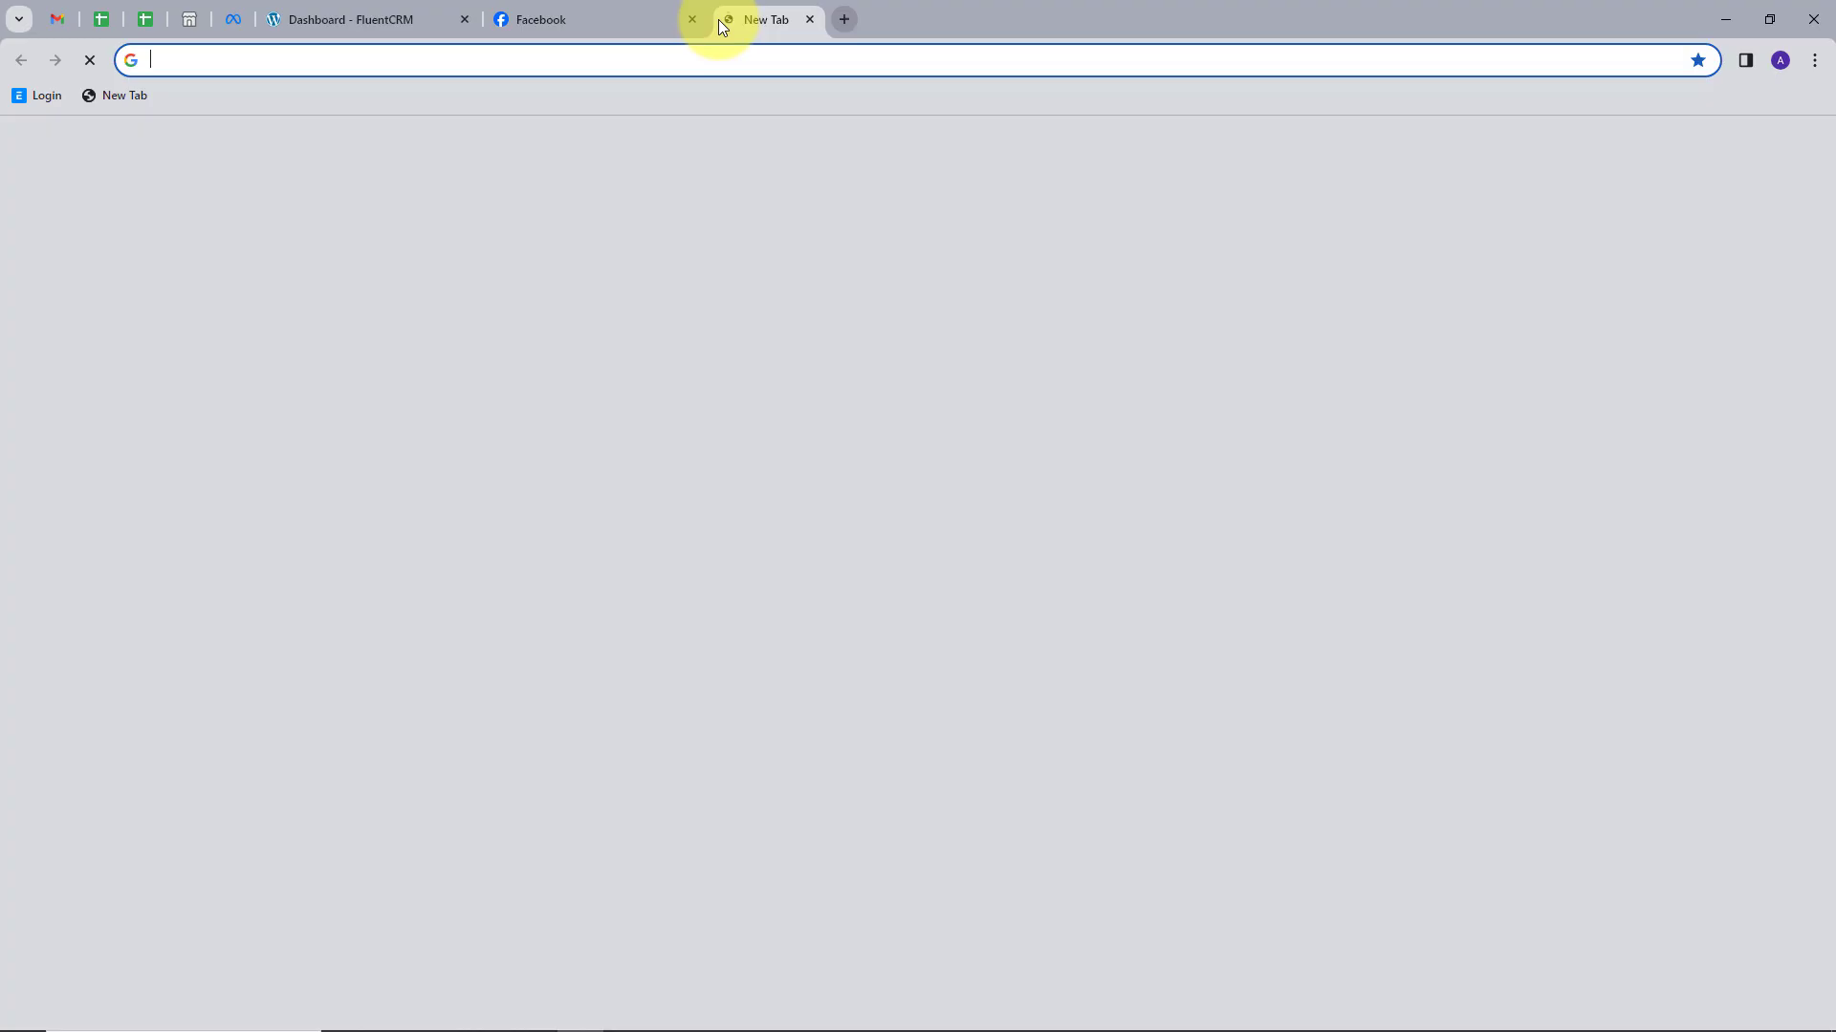
pyautogui.write('pabbly.com')
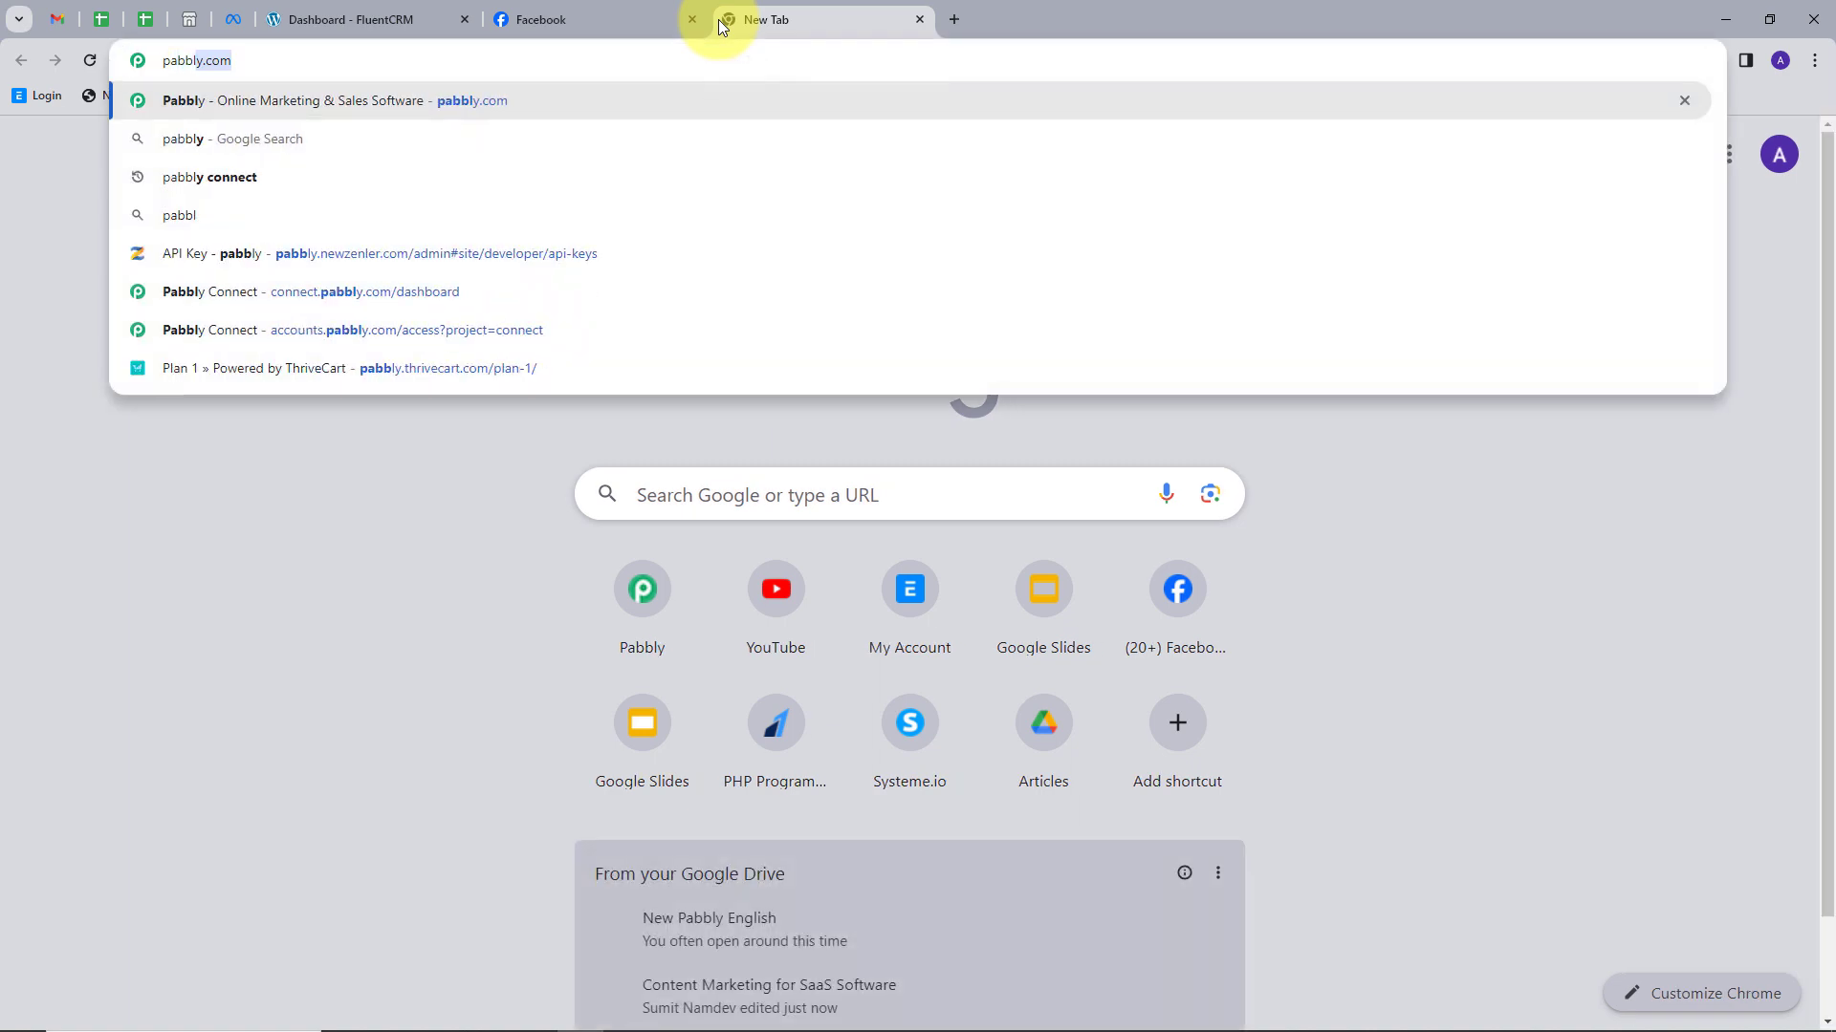
pyautogui.press('Return')
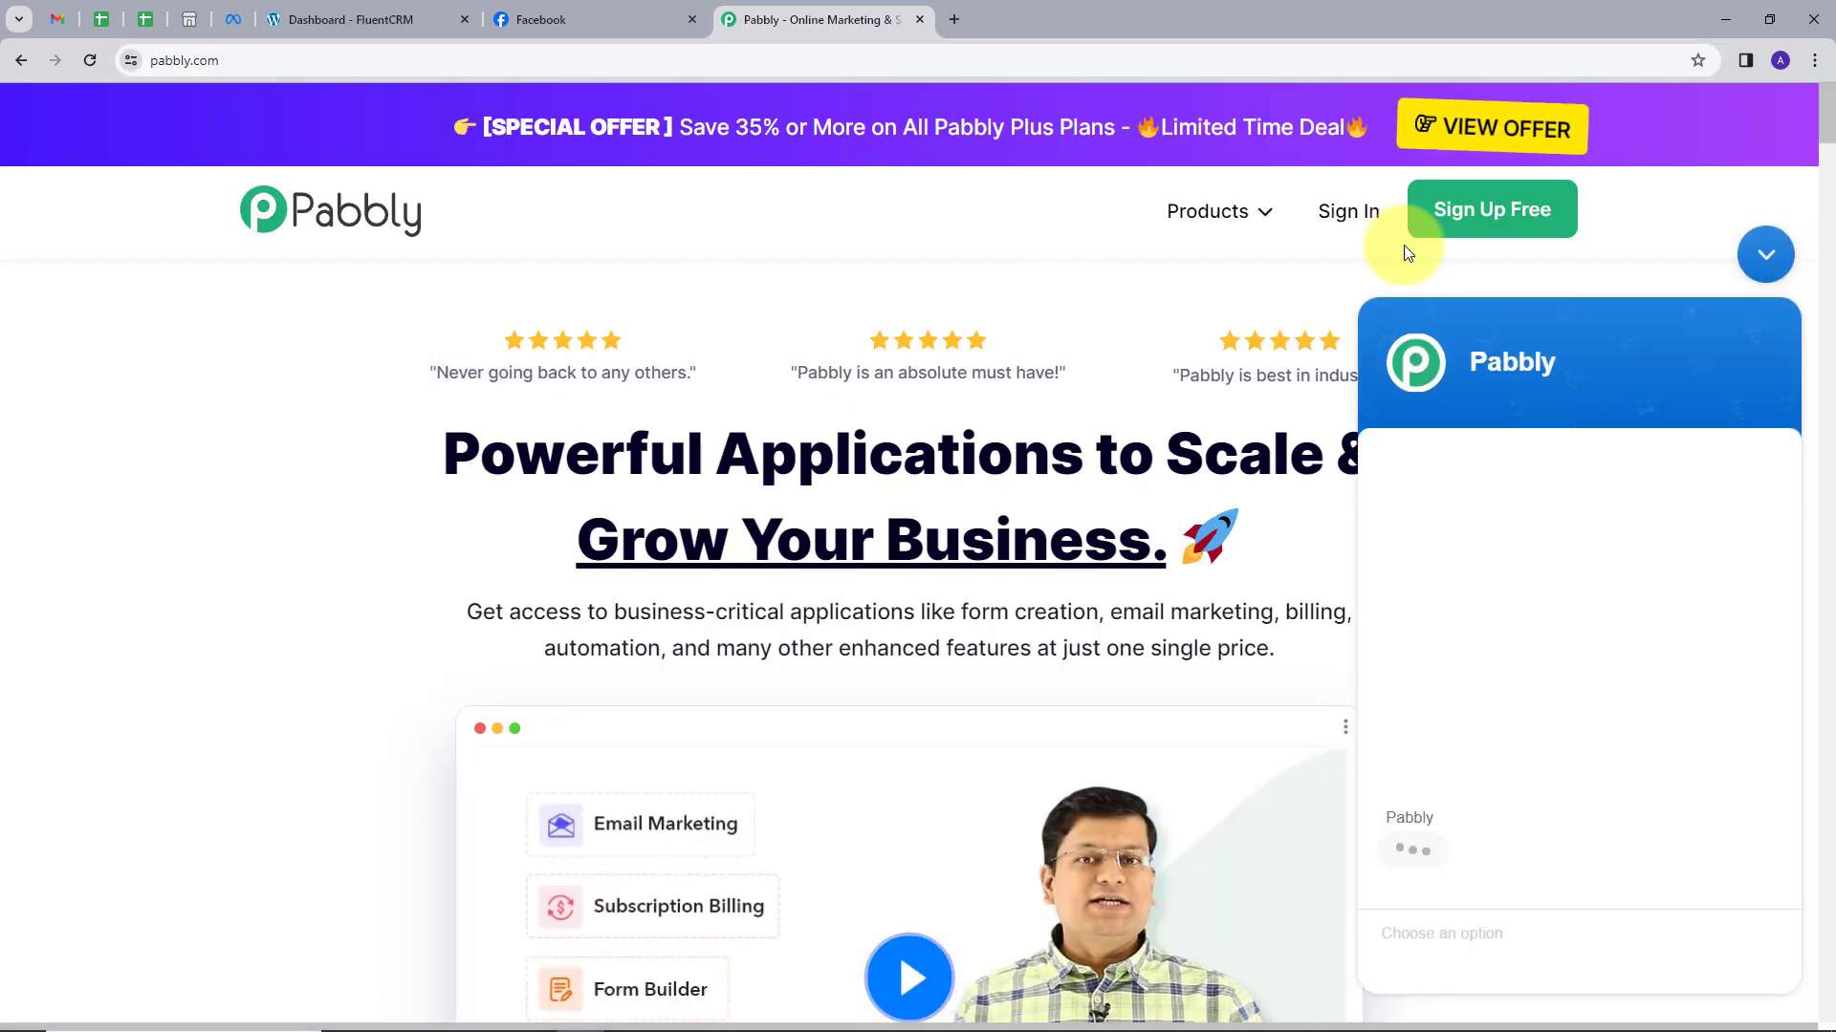
pyautogui.click(1757, 251)
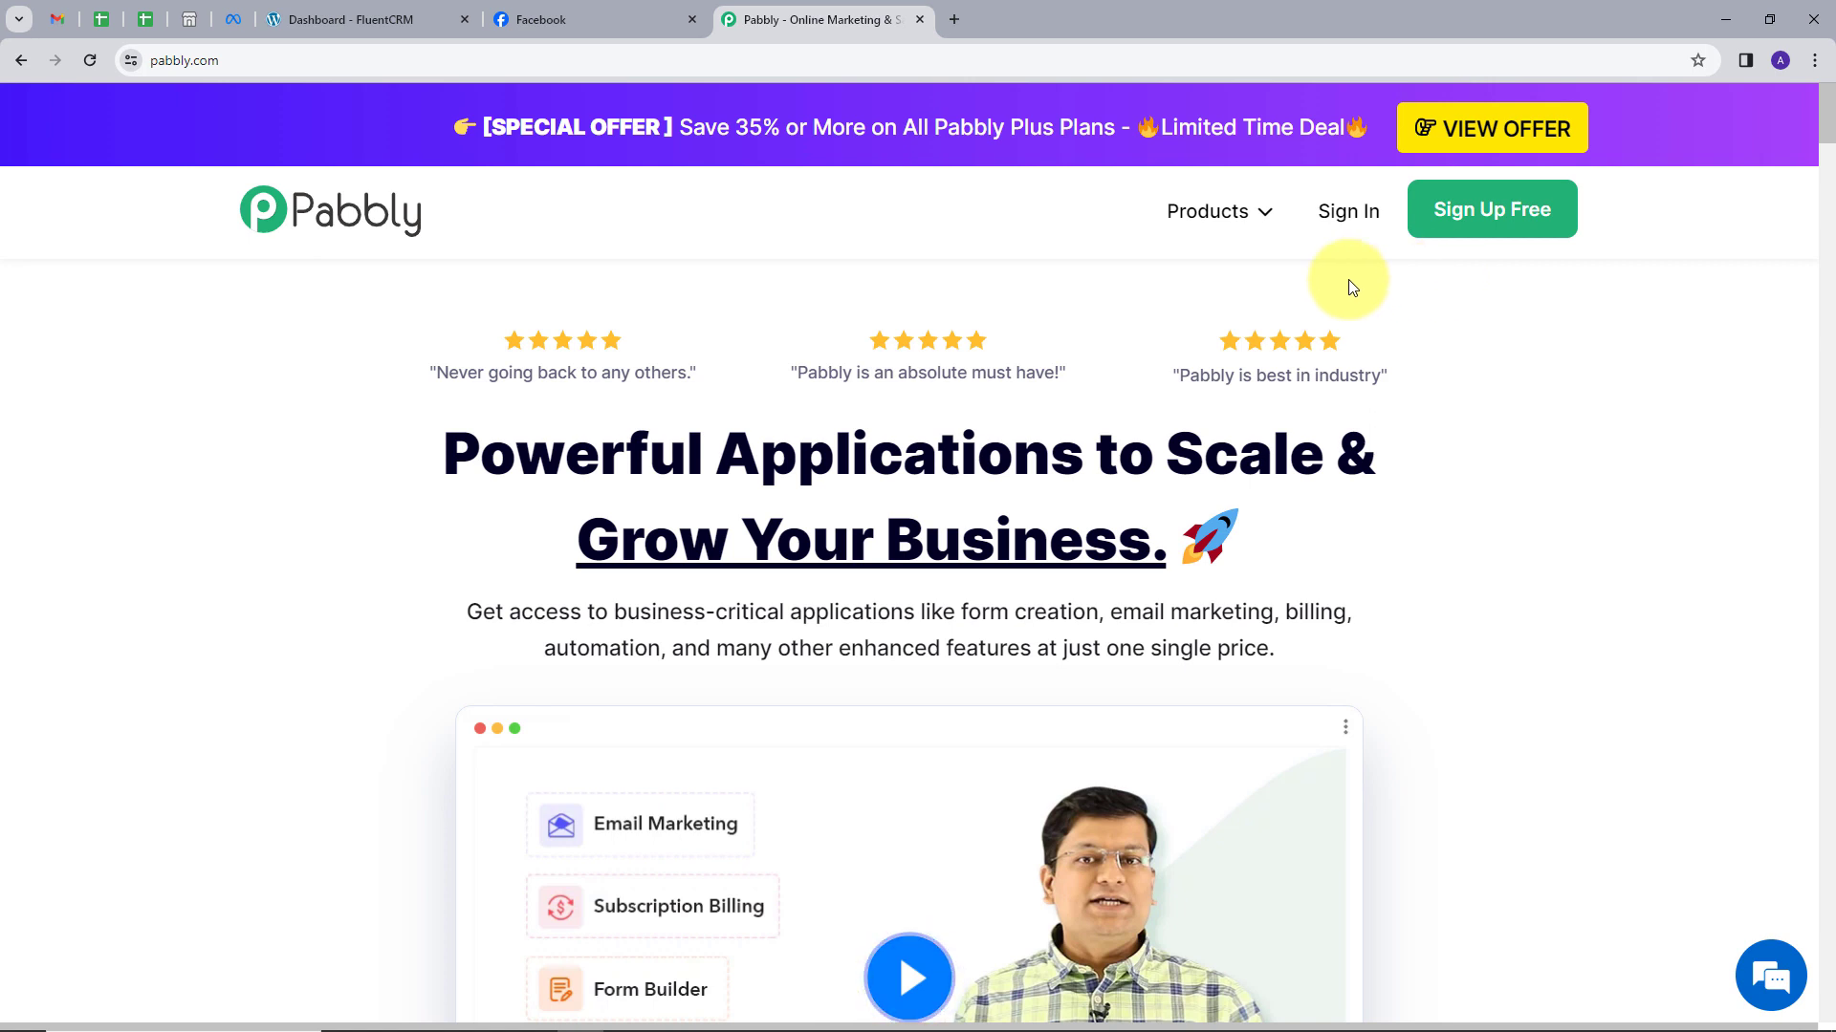
pyautogui.click(1359, 227)
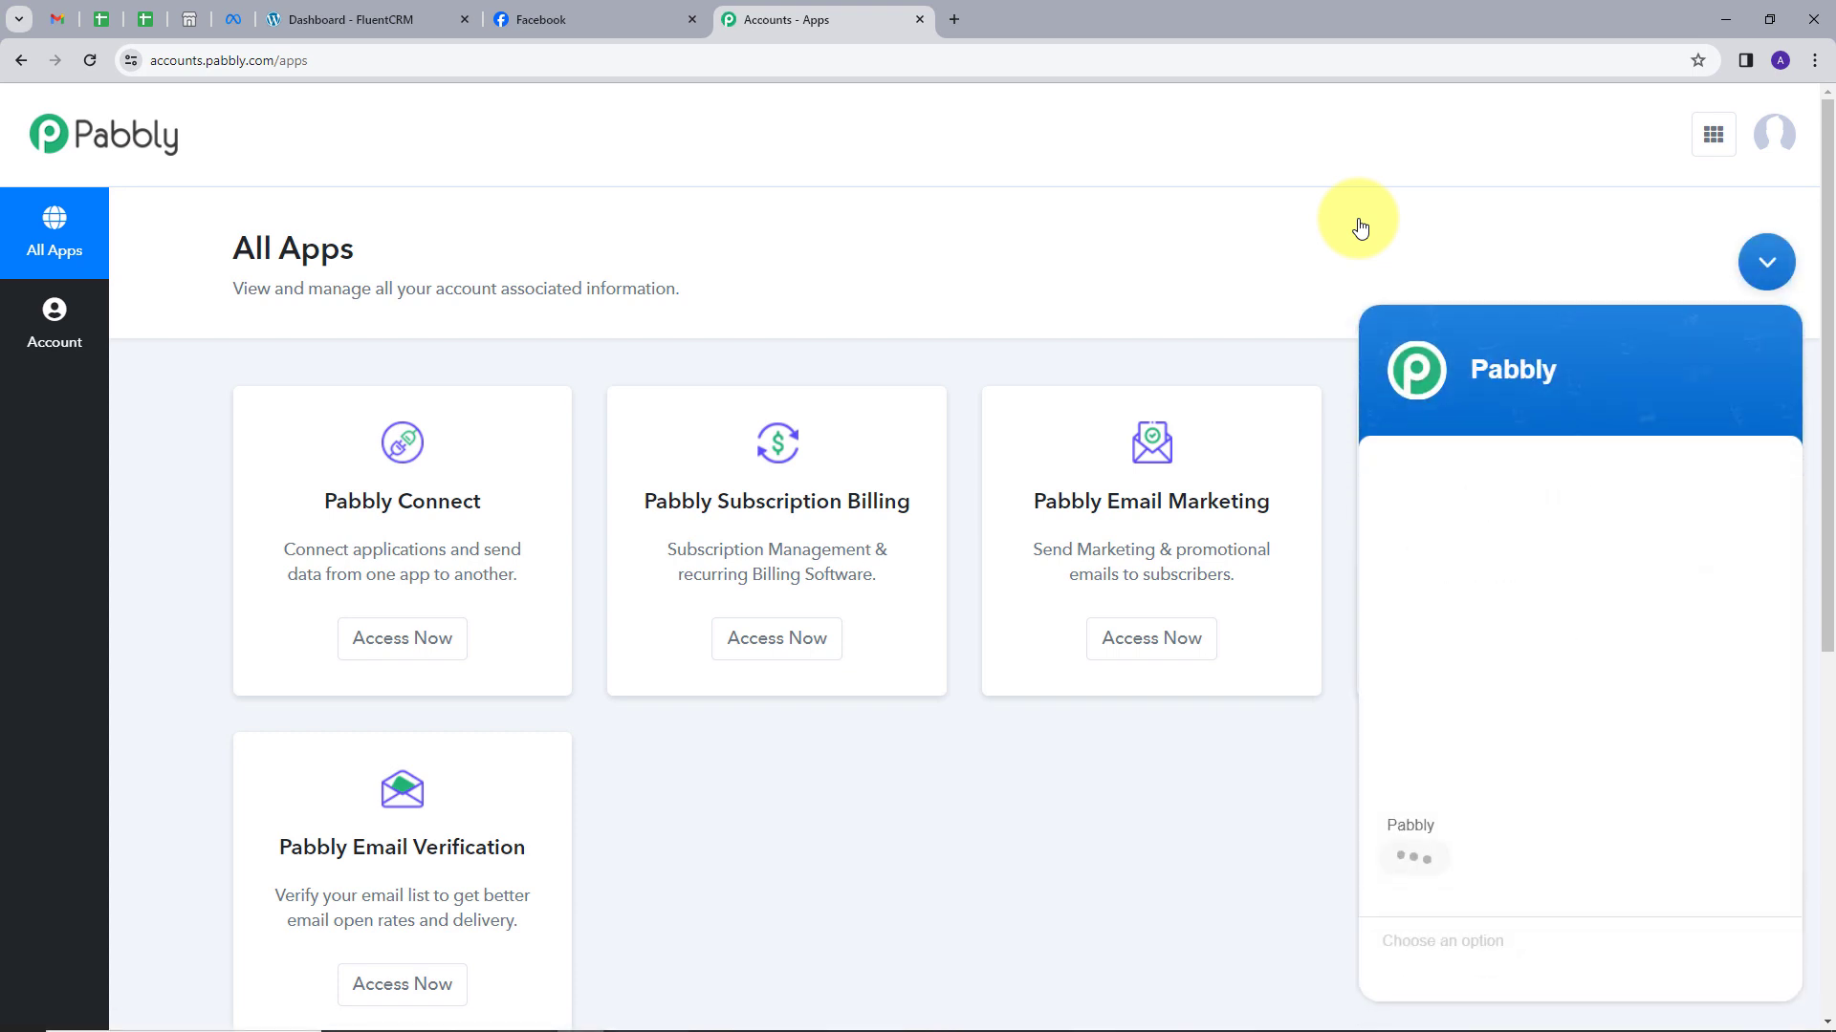
pyautogui.click(1766, 262)
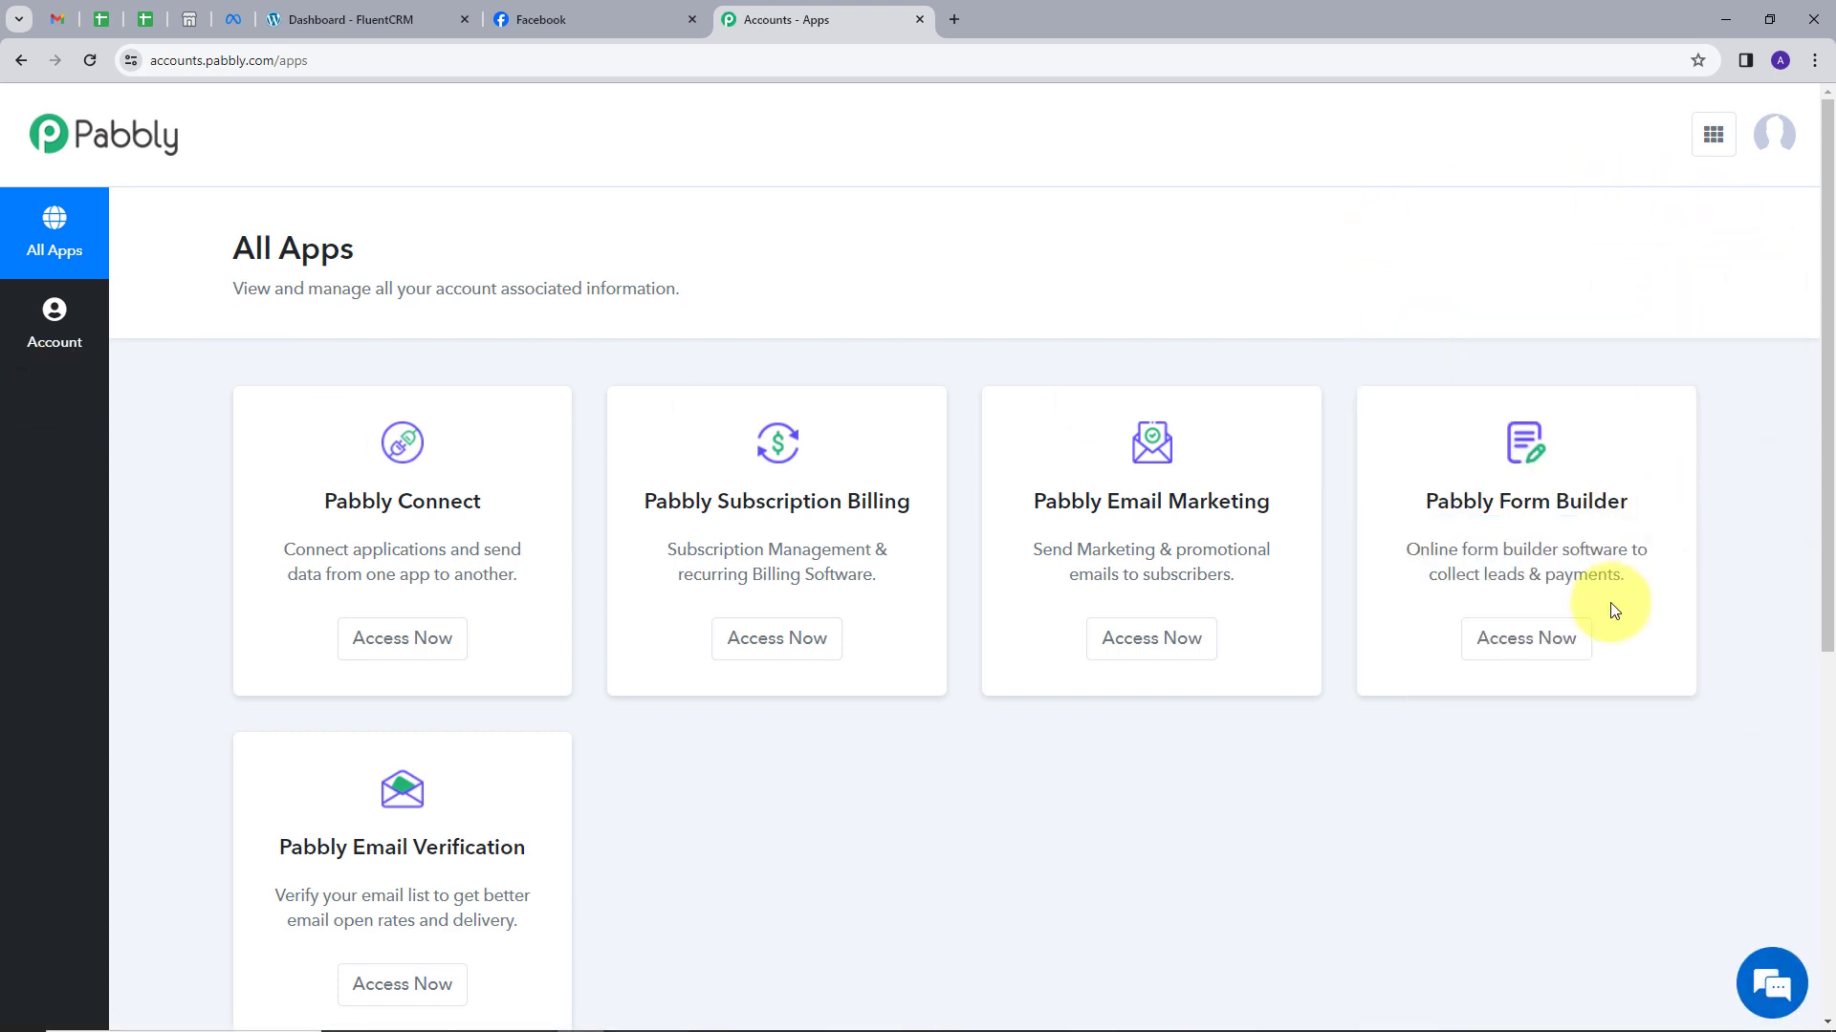
pyautogui.scroll(-1, 914, 811)
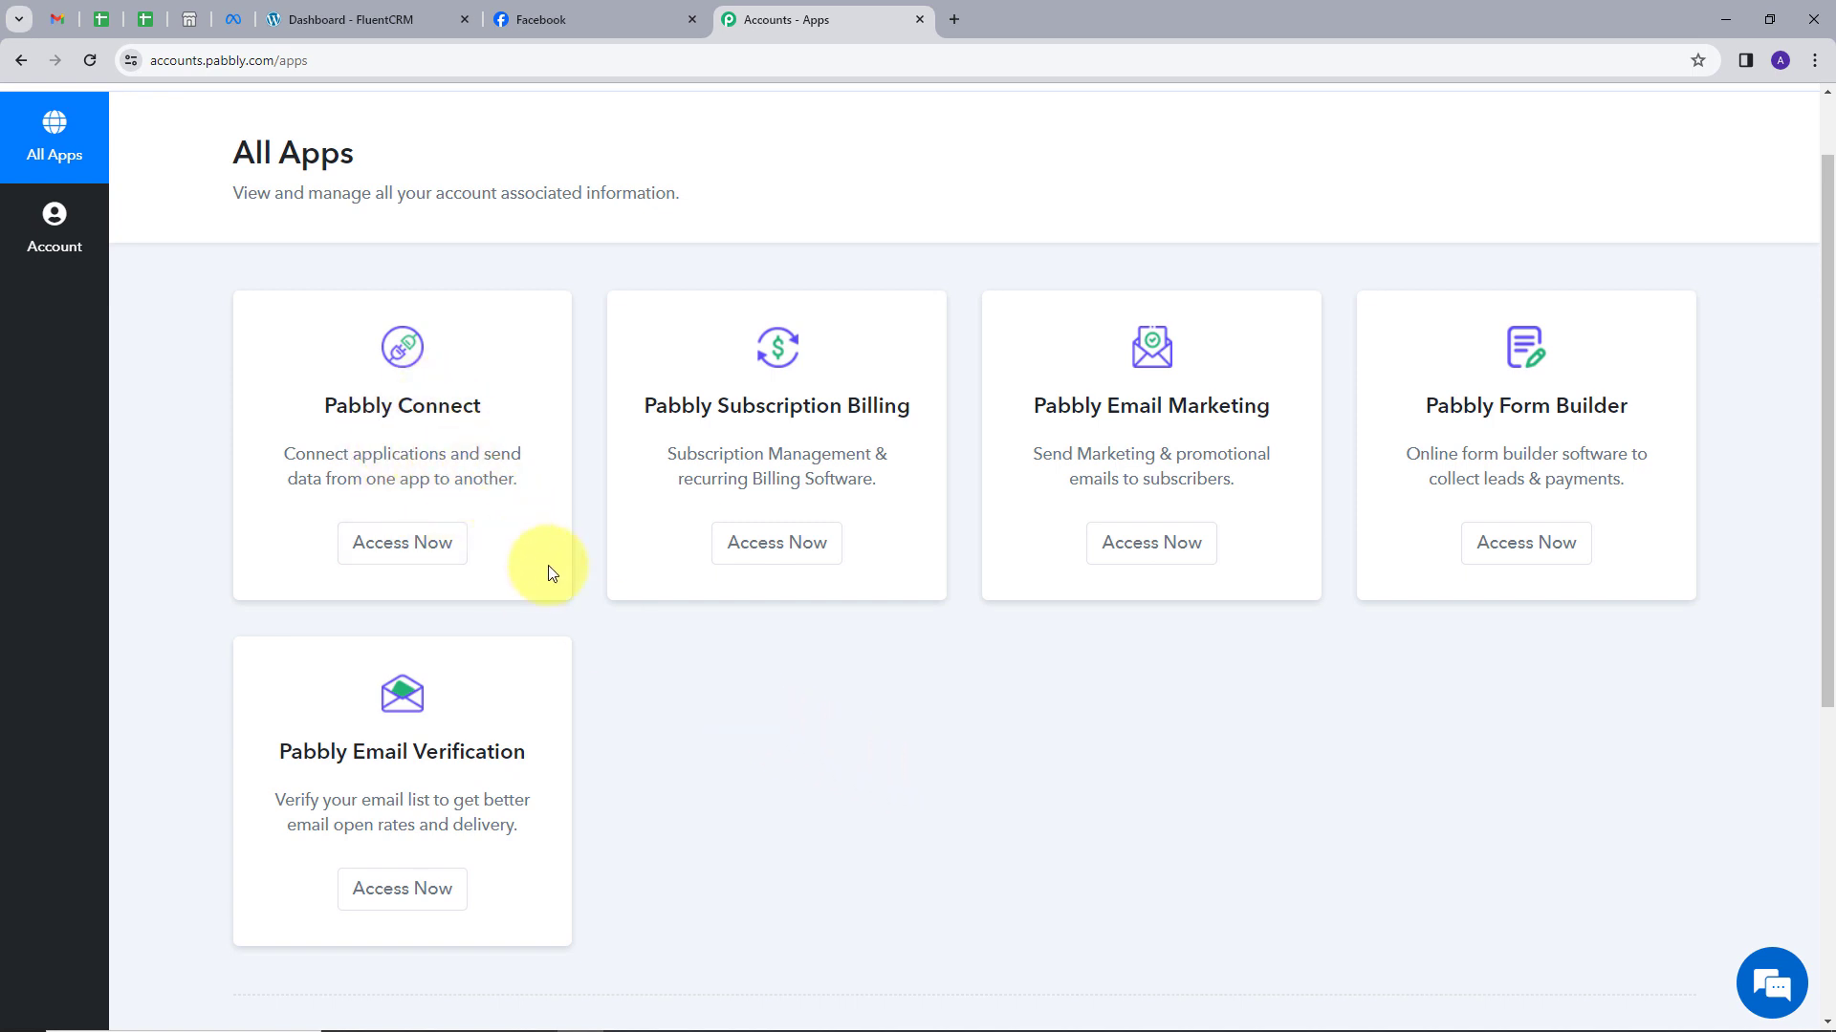
# Open Pabbly Connect and create the workflow 'Add Facebook Leads to FluentCRM' in the Home folder.
pyautogui.click(409, 560)
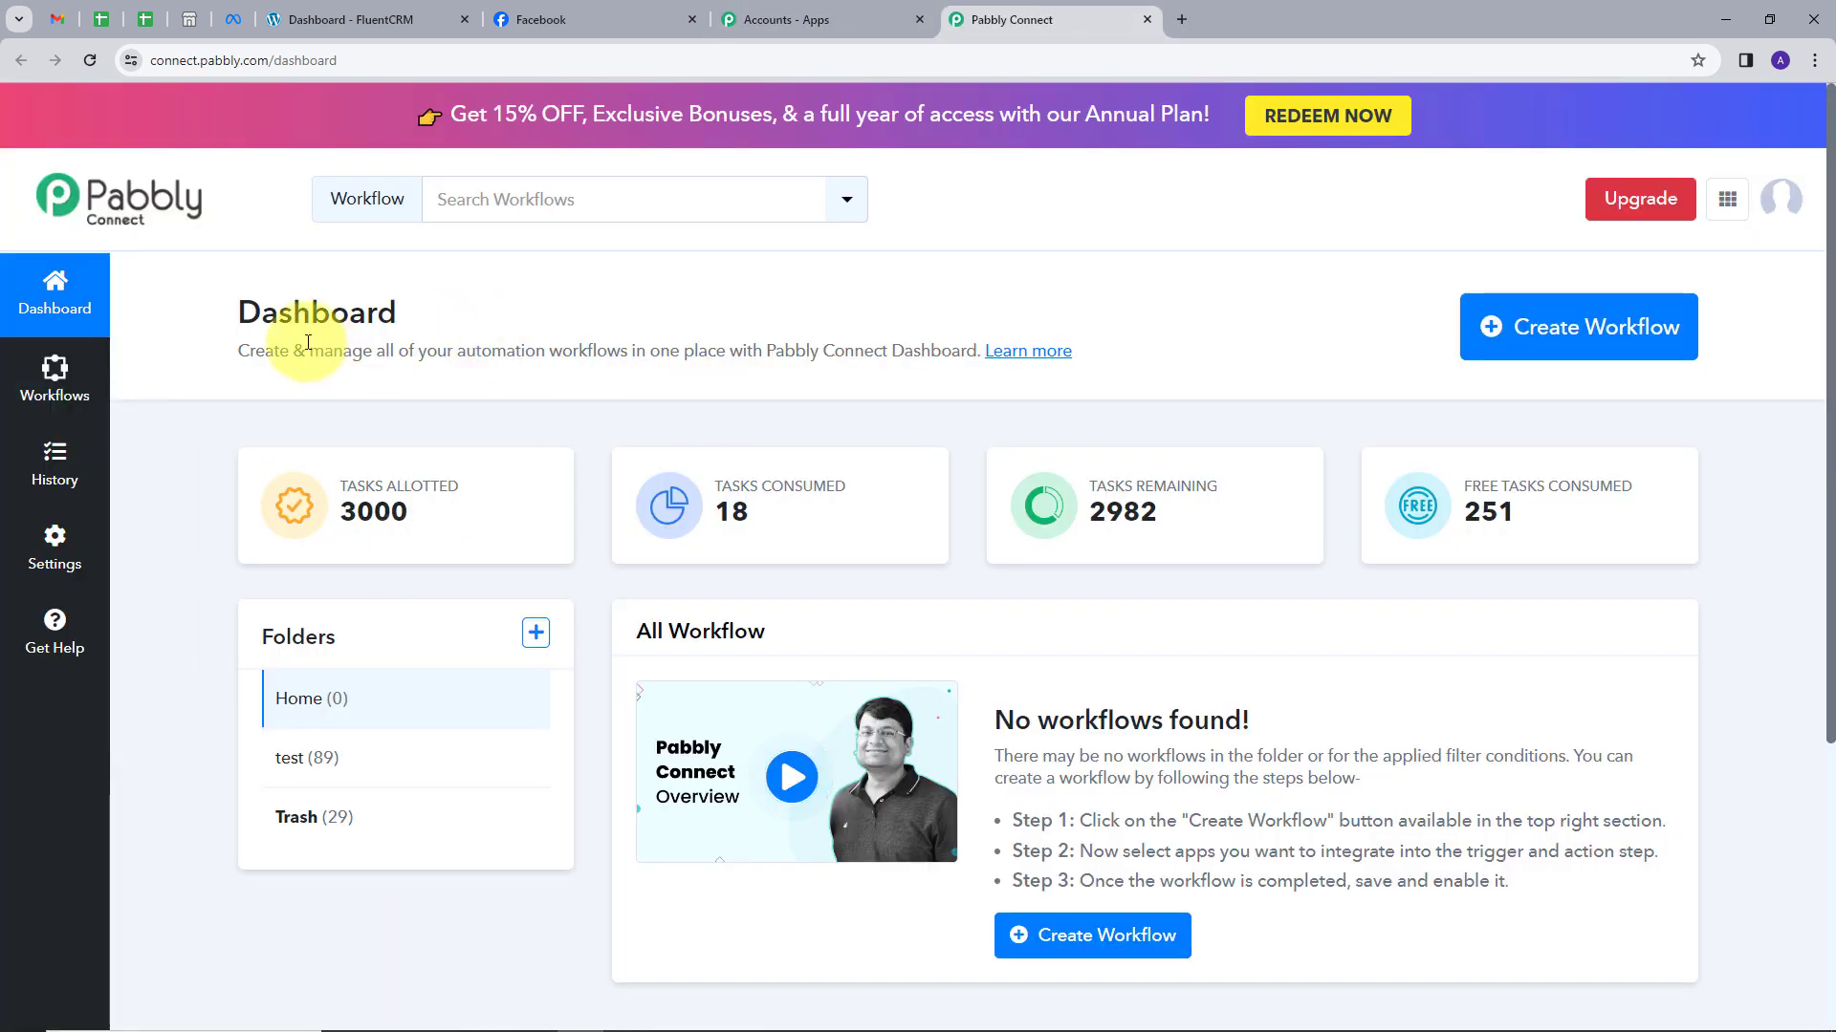
pyautogui.scroll(-1, 726, 371)
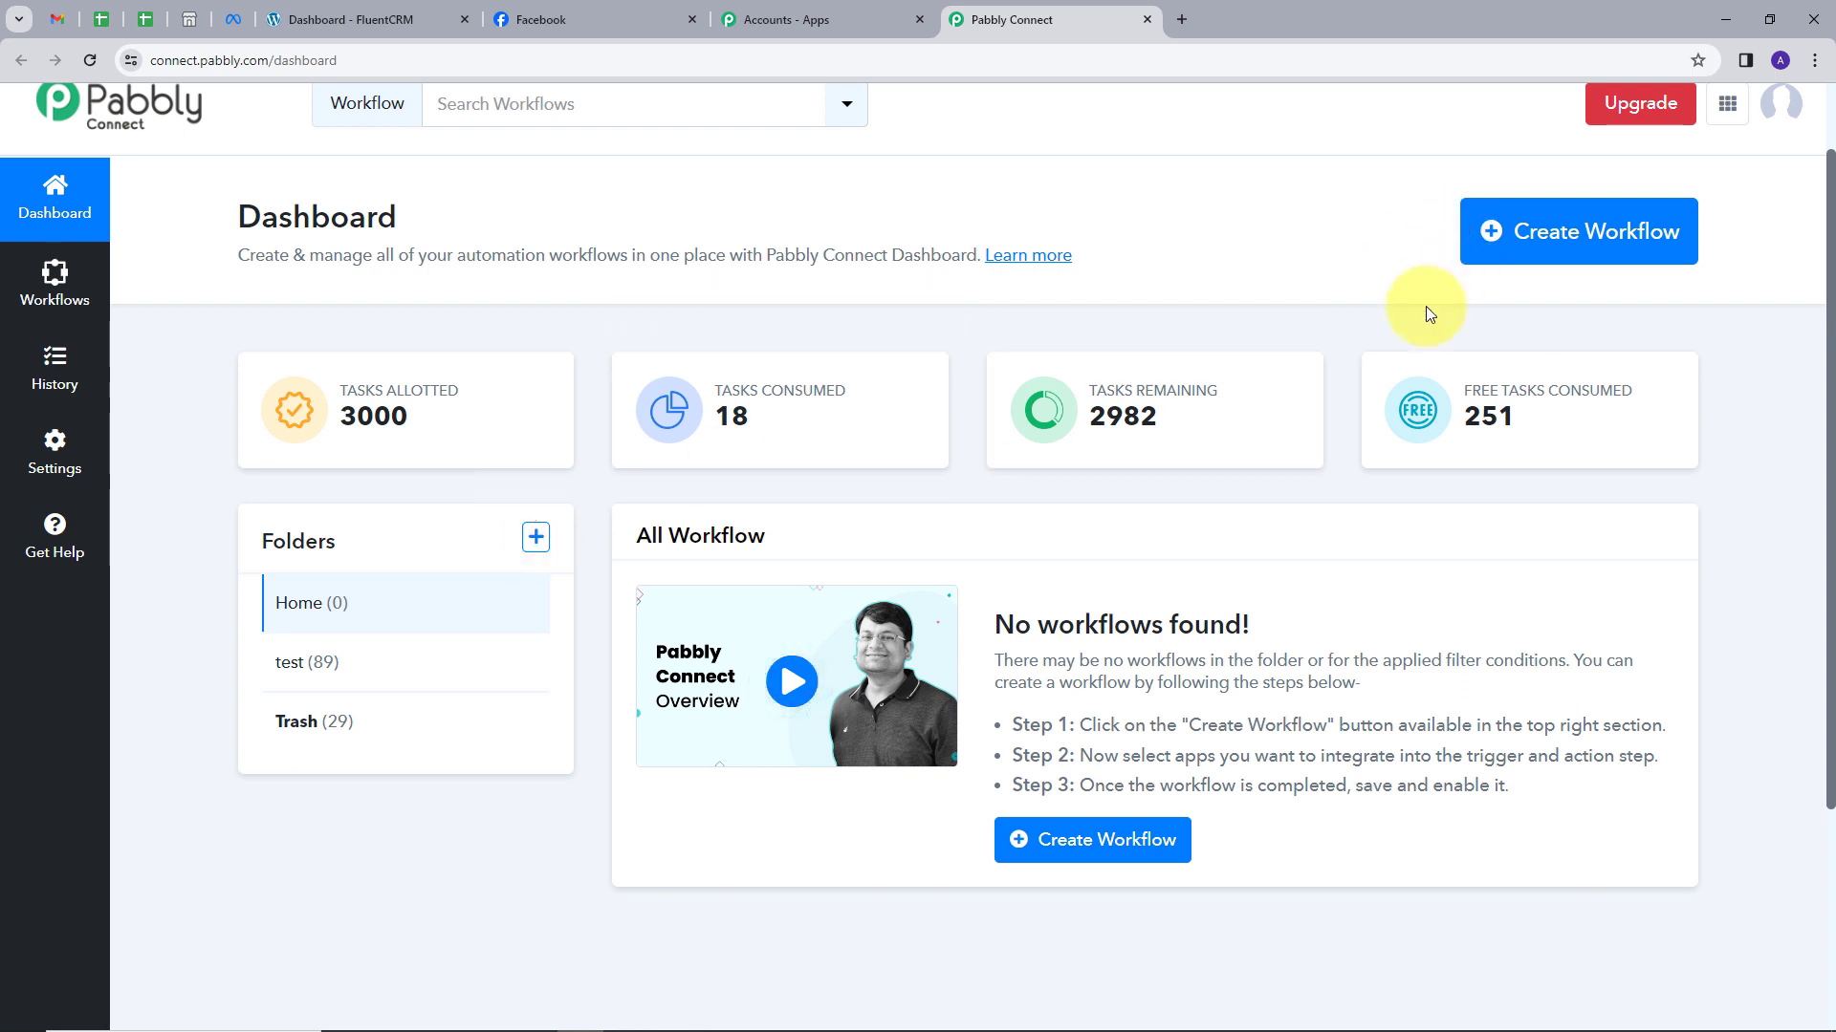
pyautogui.click(1571, 248)
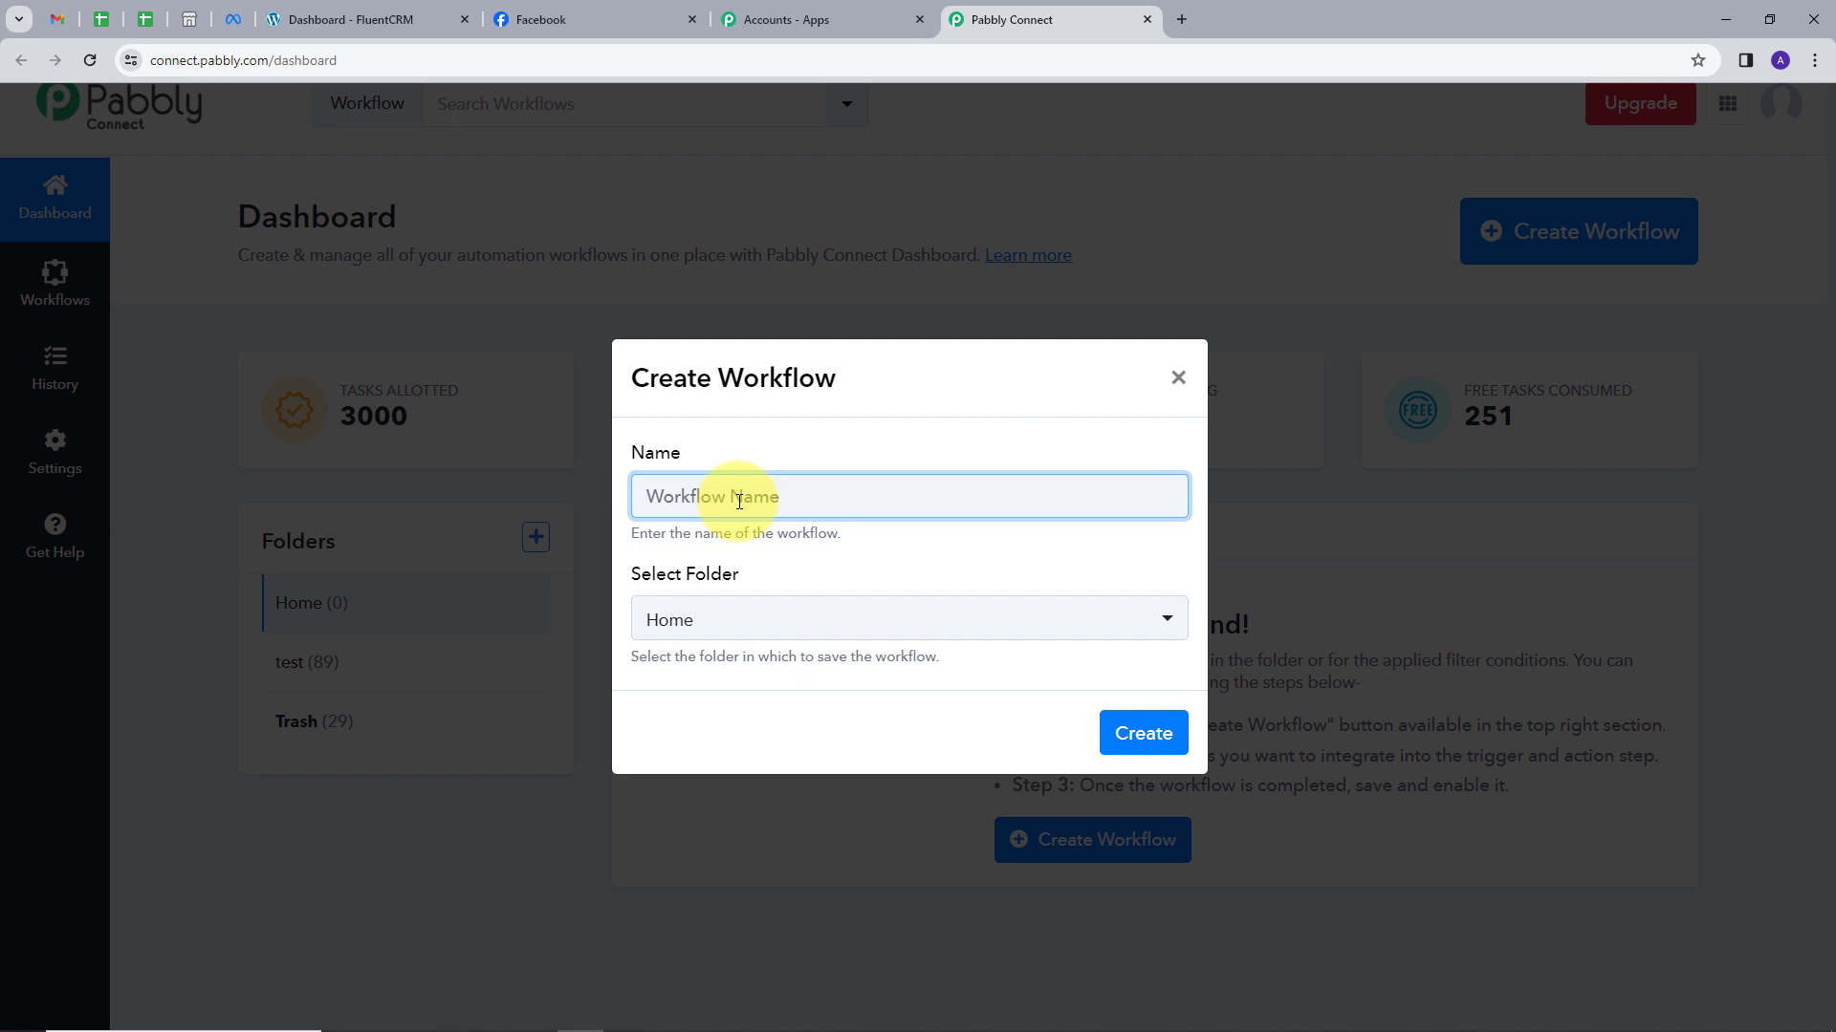
pyautogui.write('Add Facebook Leads to FluentCRM')
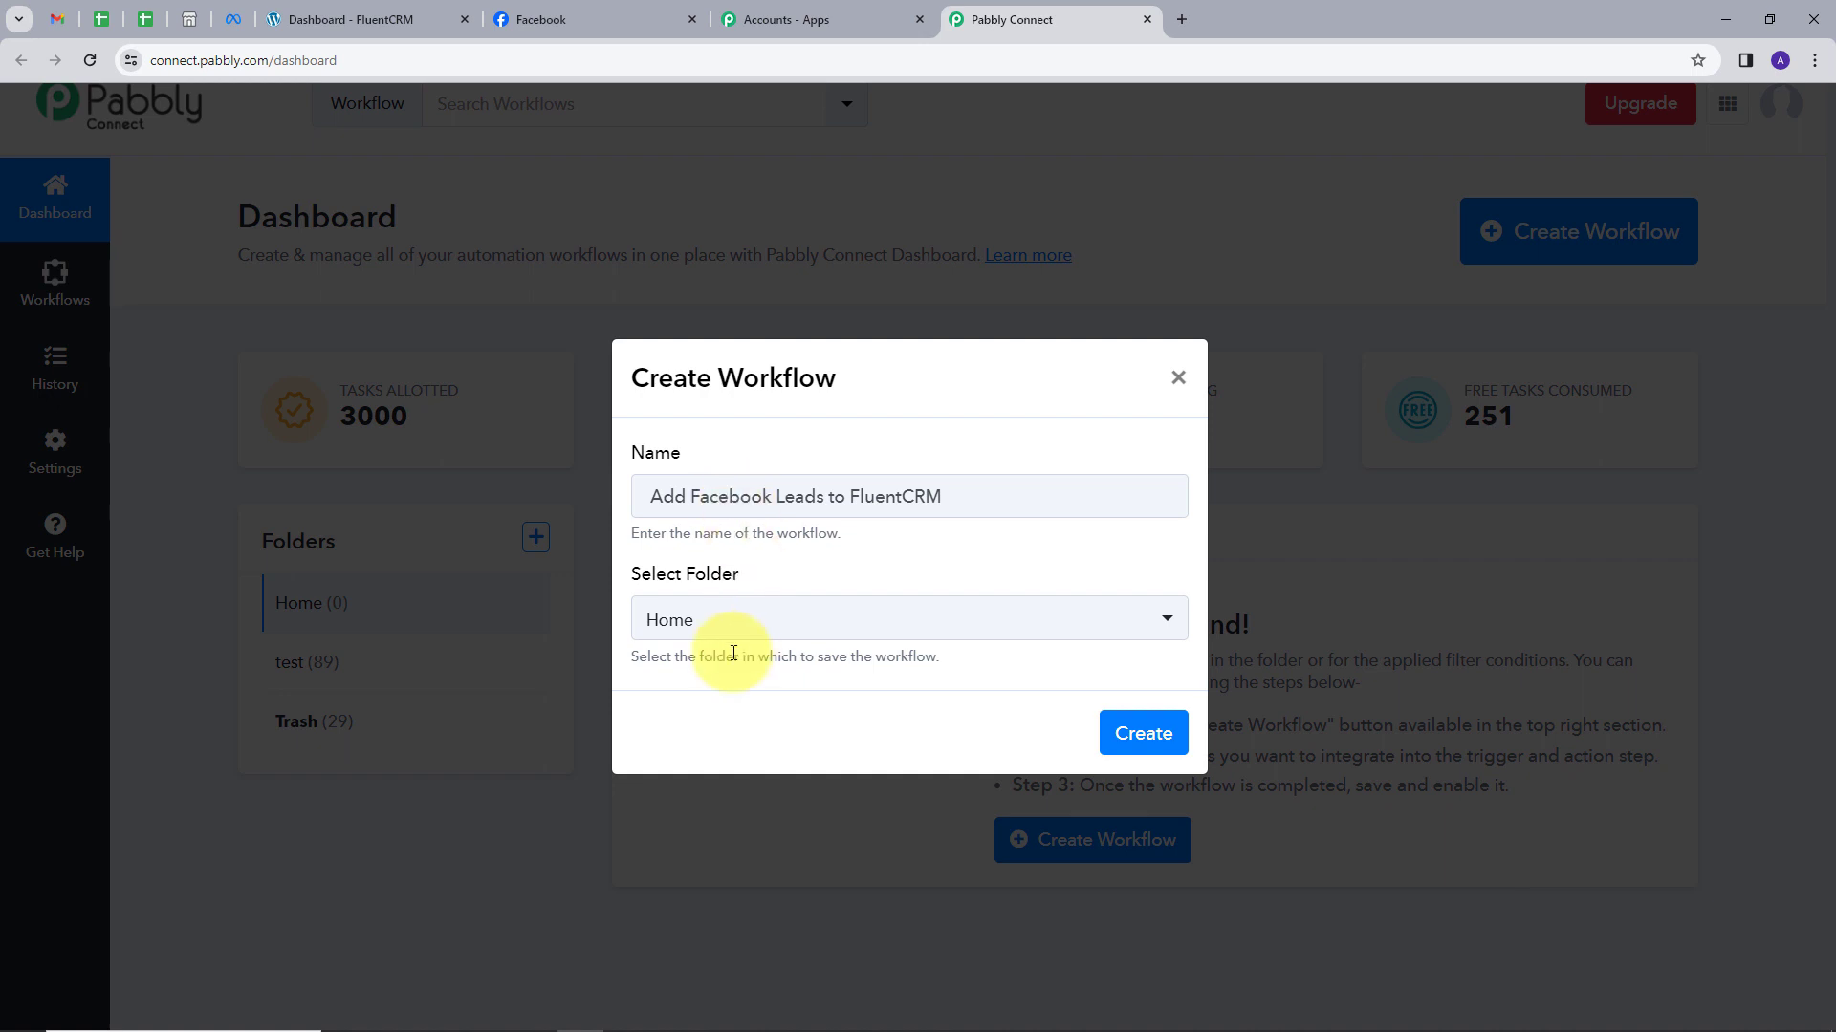
pyautogui.click(811, 631)
pyautogui.click(669, 743)
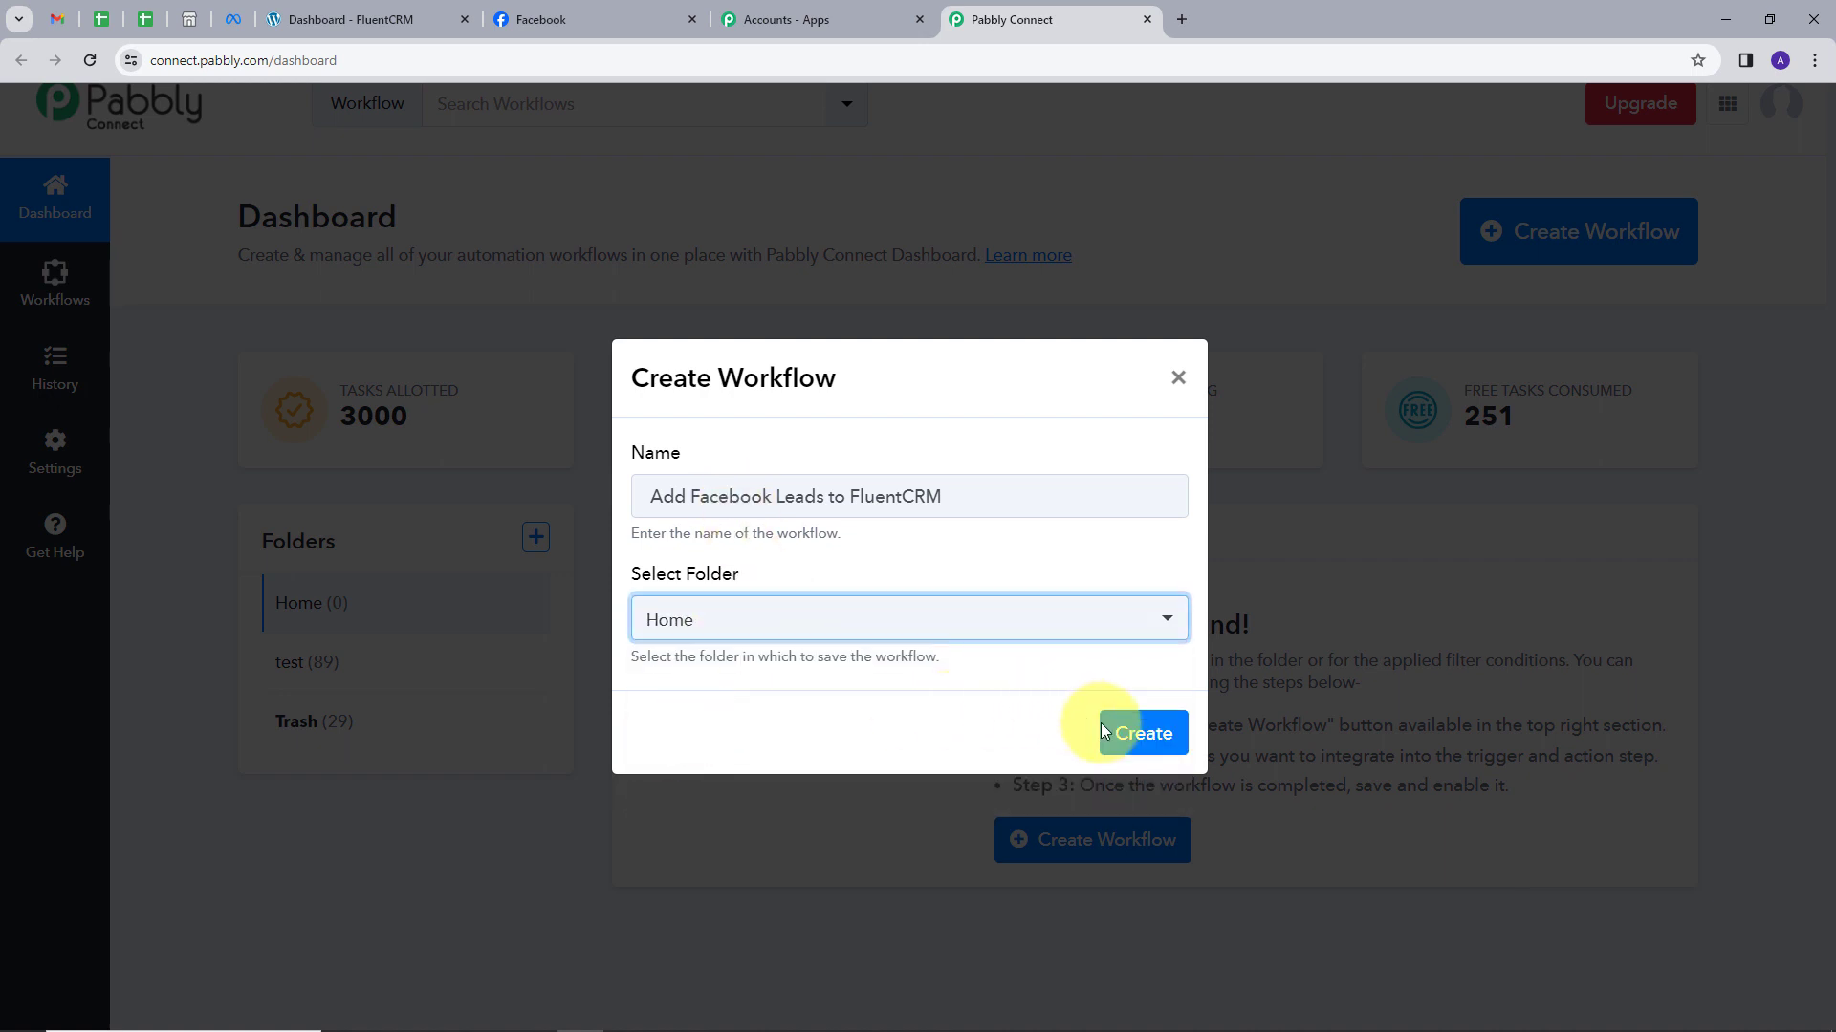
pyautogui.click(1144, 740)
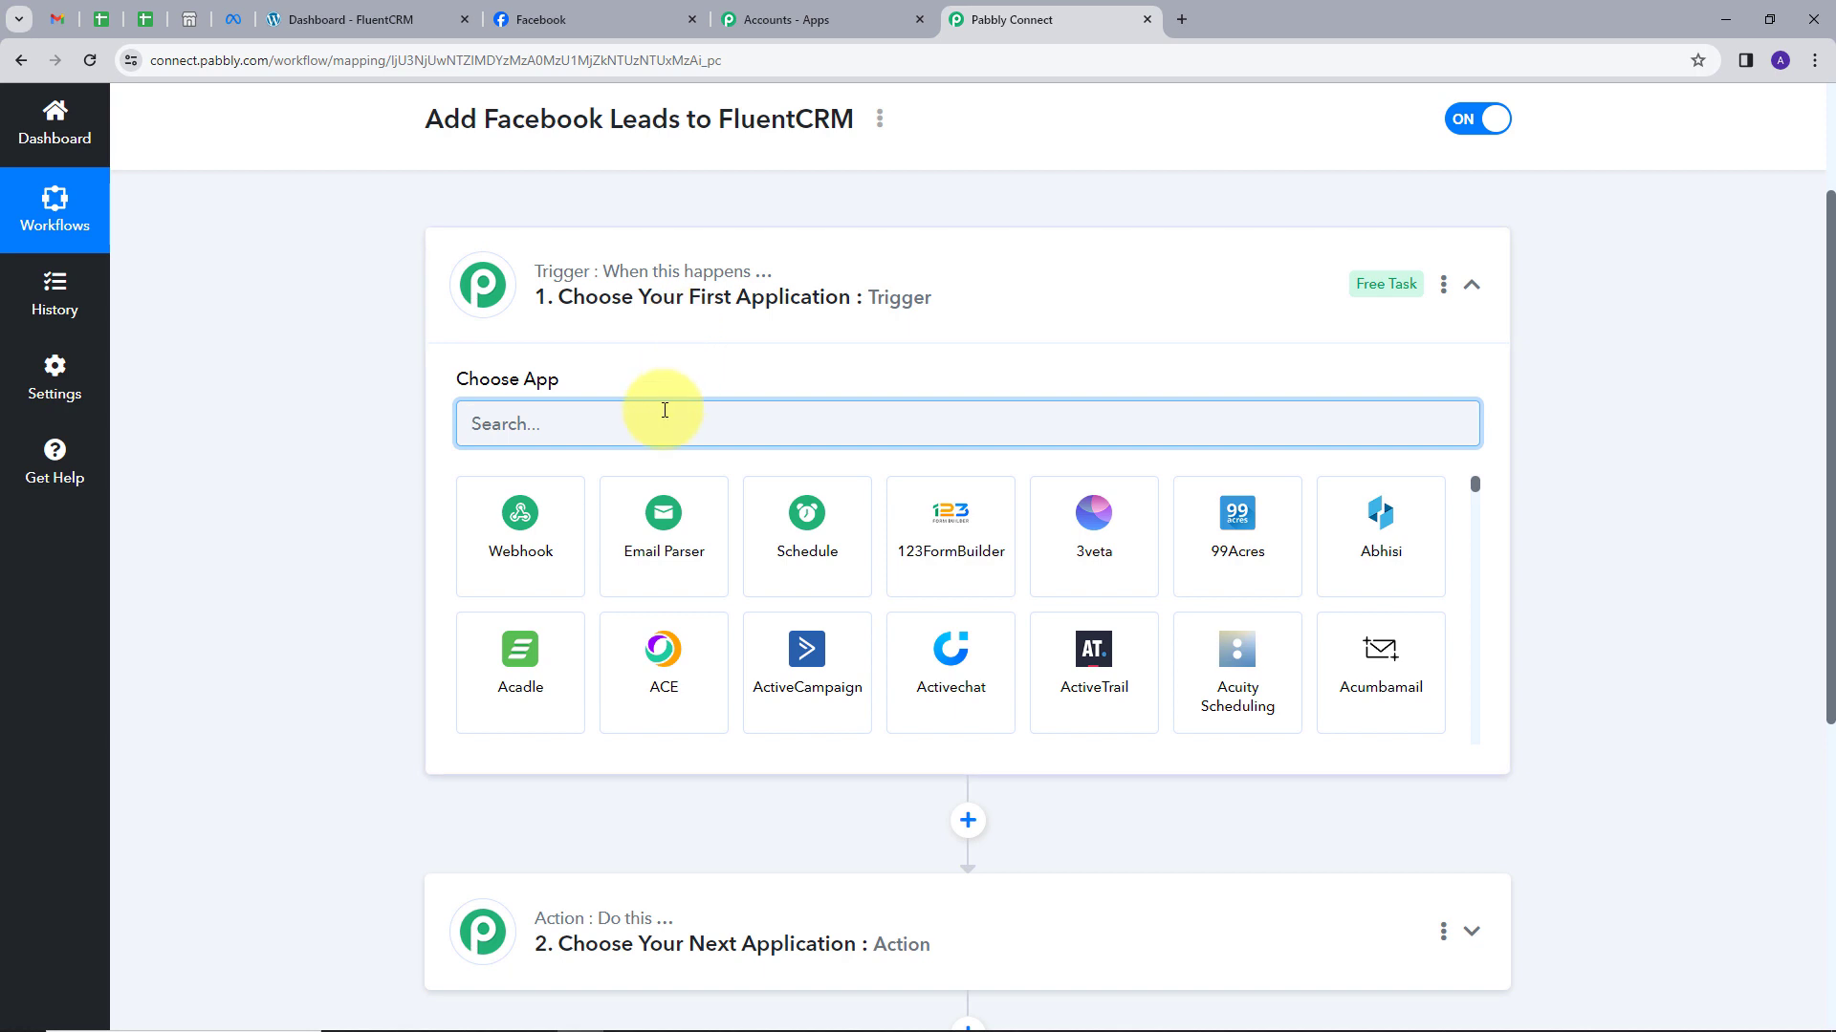
# Set the trigger to Facebook Lead Ads with event New Lead (Instant) and start a new account connection.
pyautogui.write('ac')
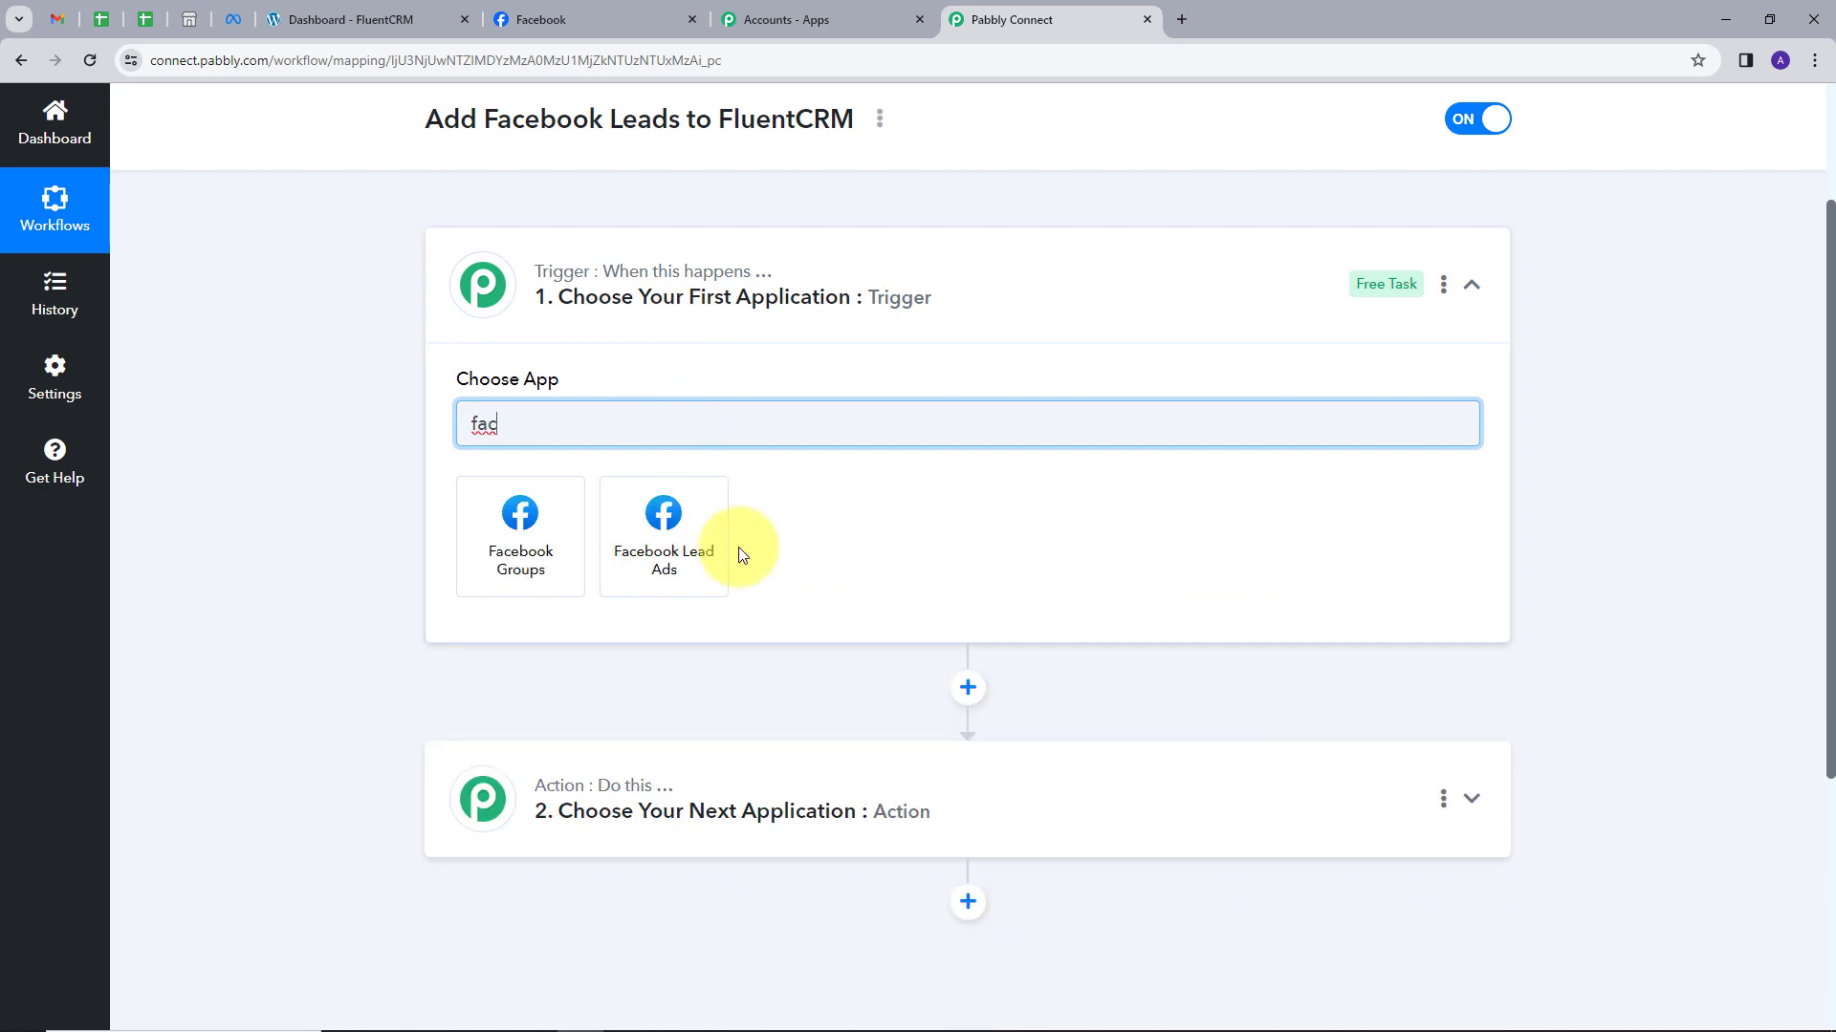
pyautogui.click(695, 540)
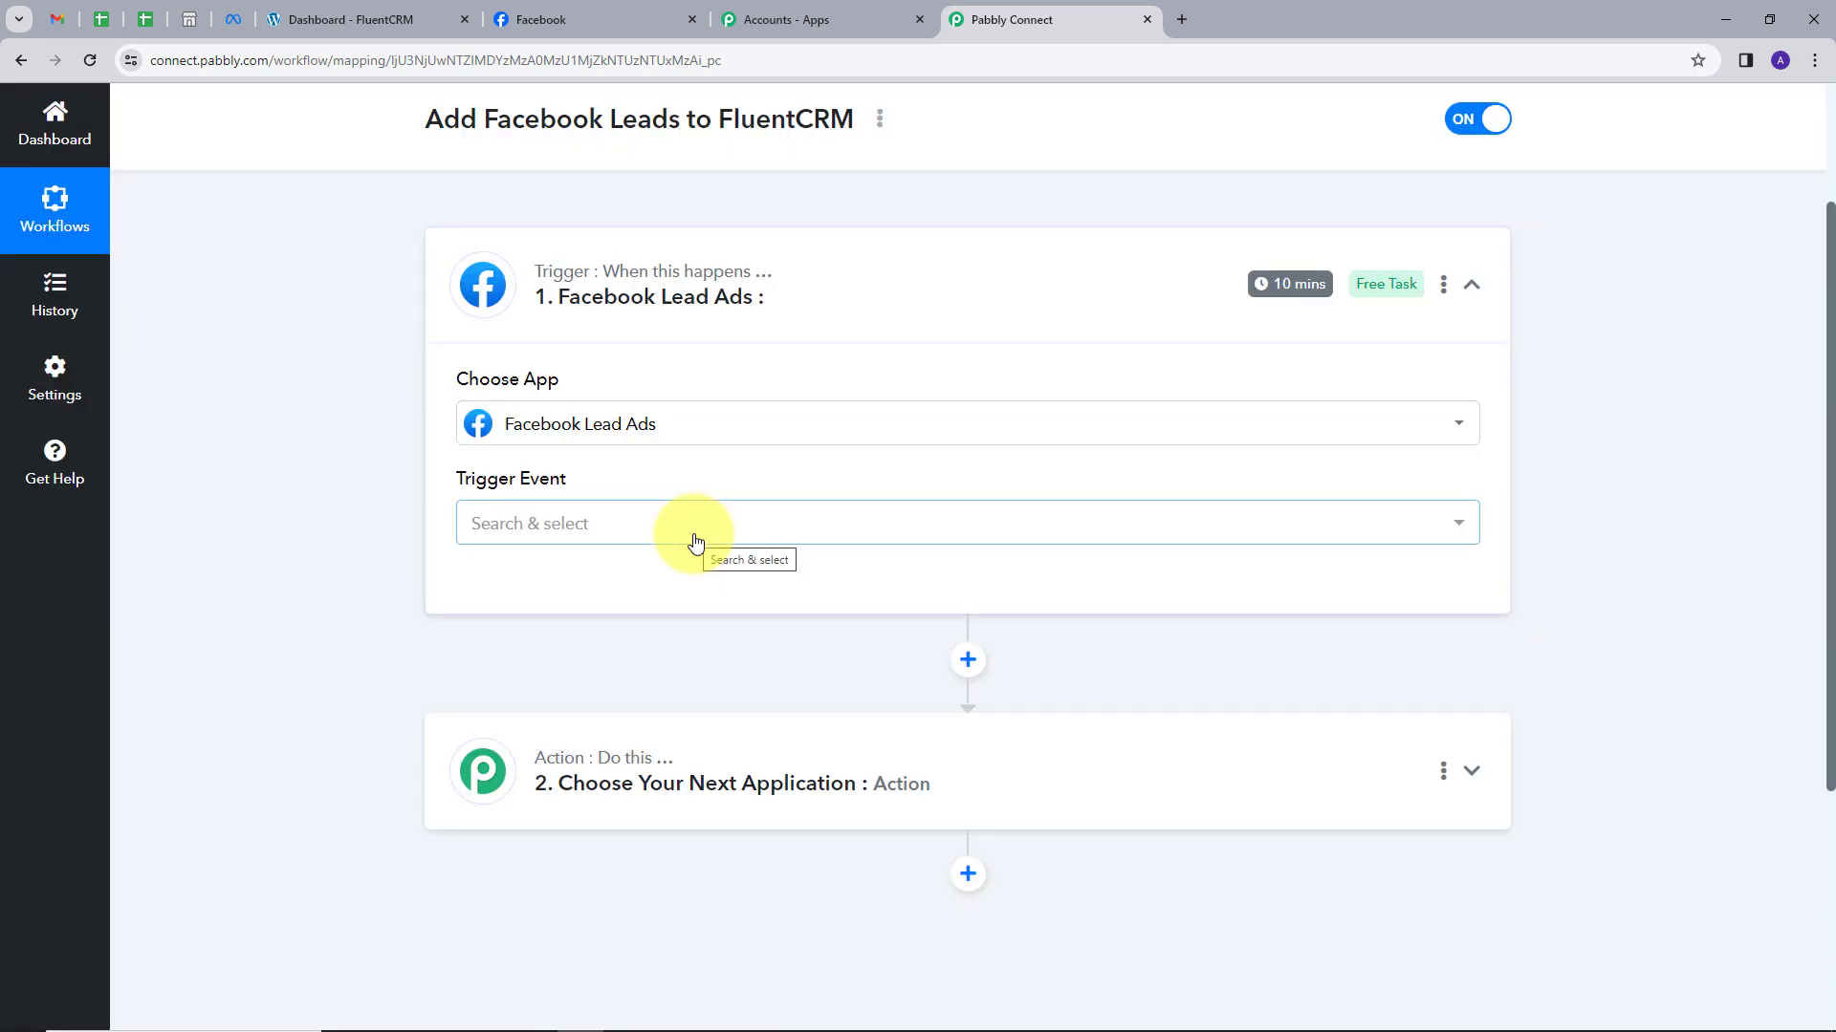
pyautogui.click(626, 538)
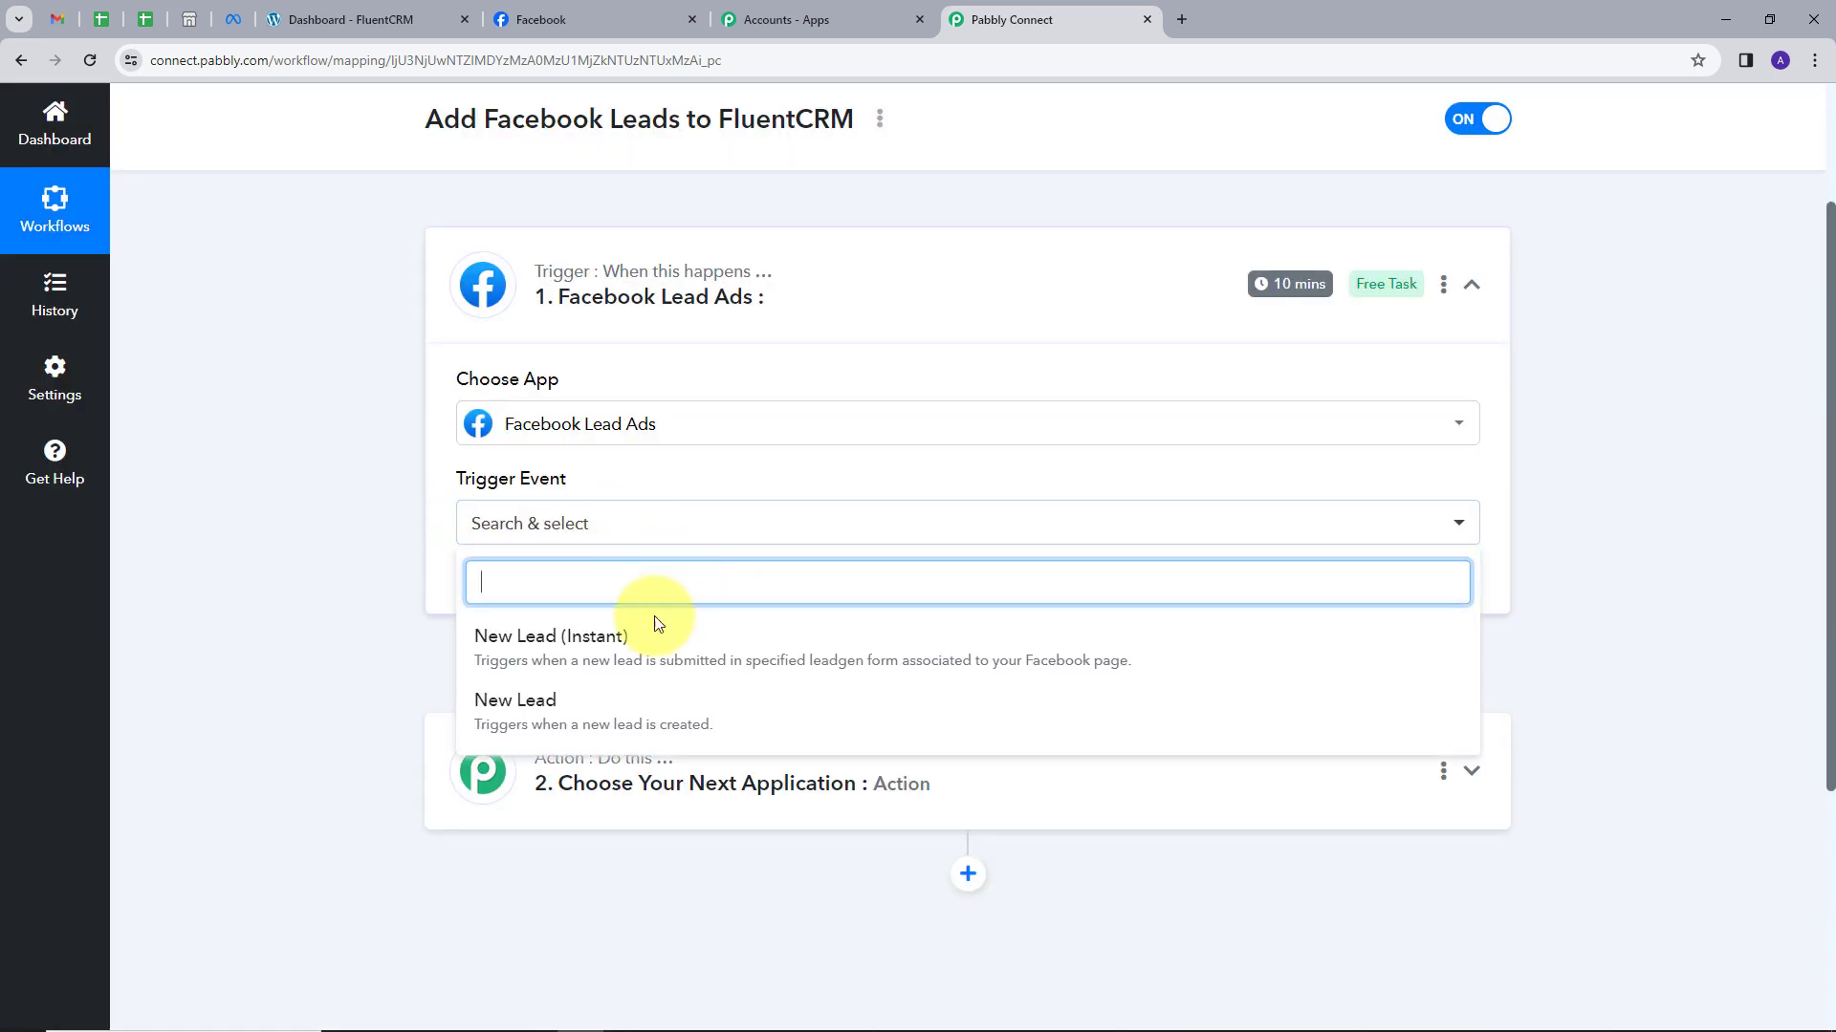
pyautogui.click(588, 643)
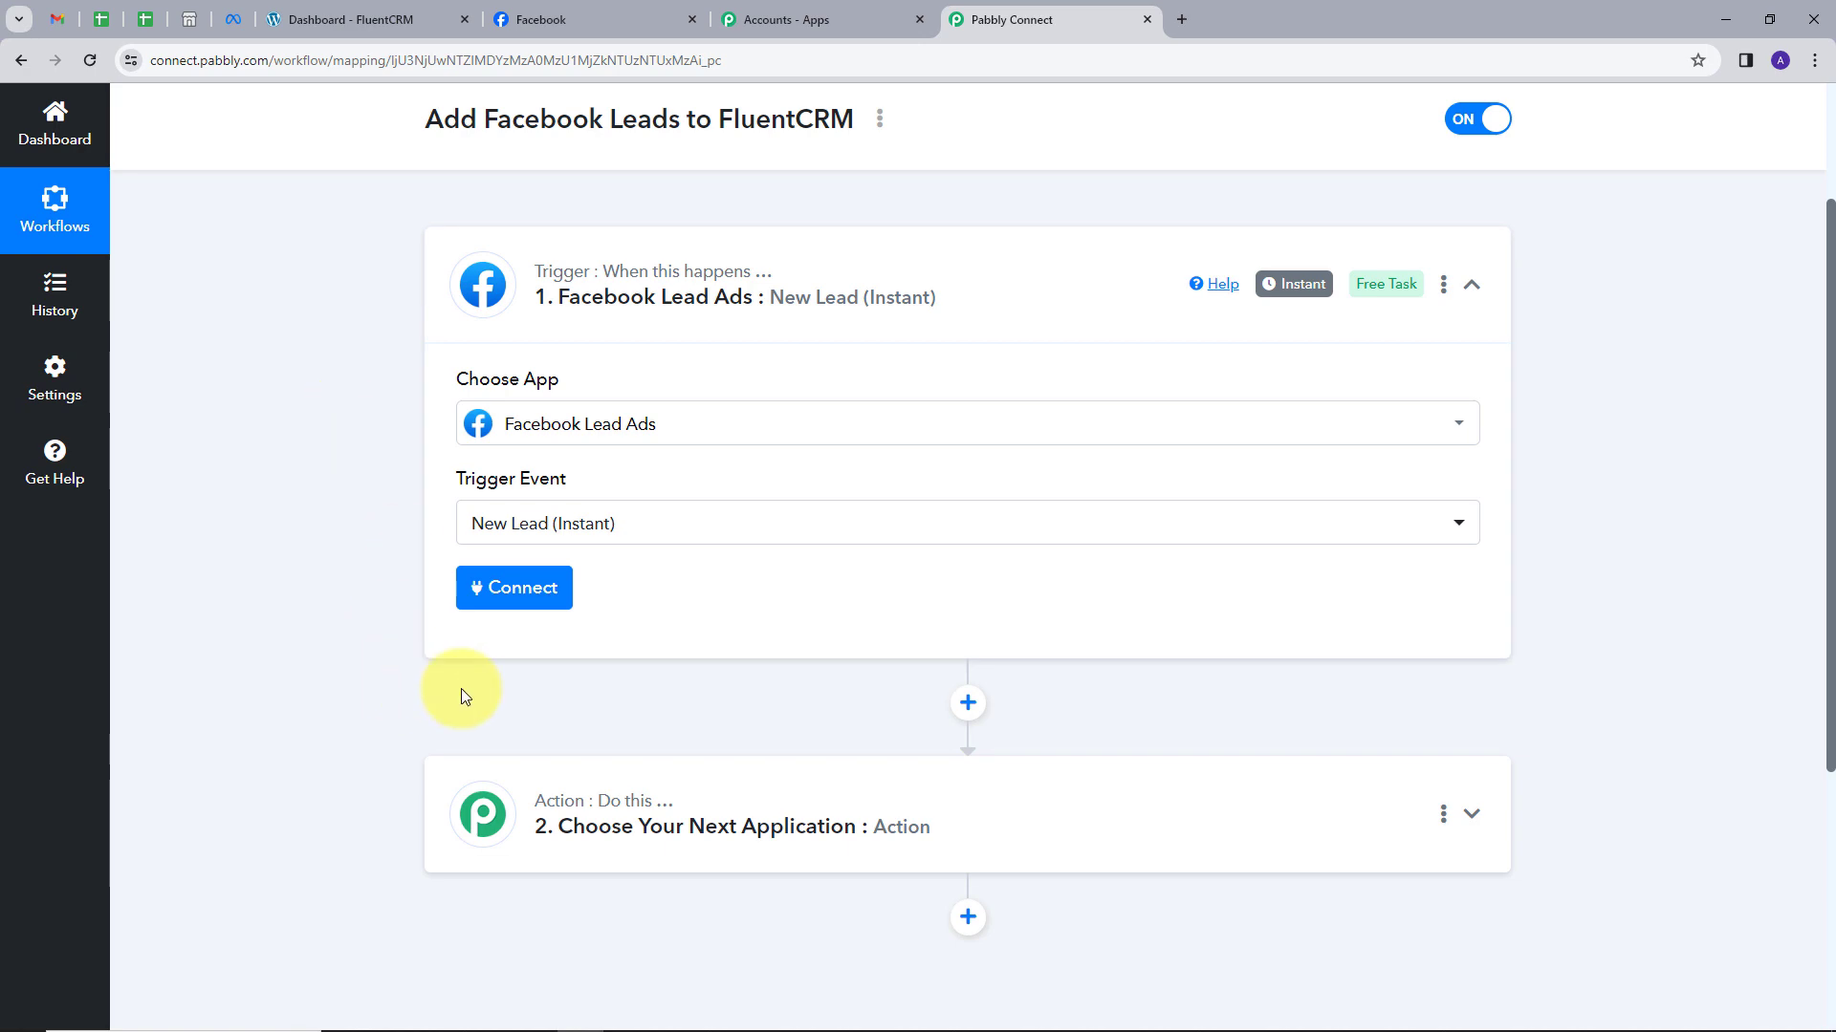
pyautogui.click(501, 591)
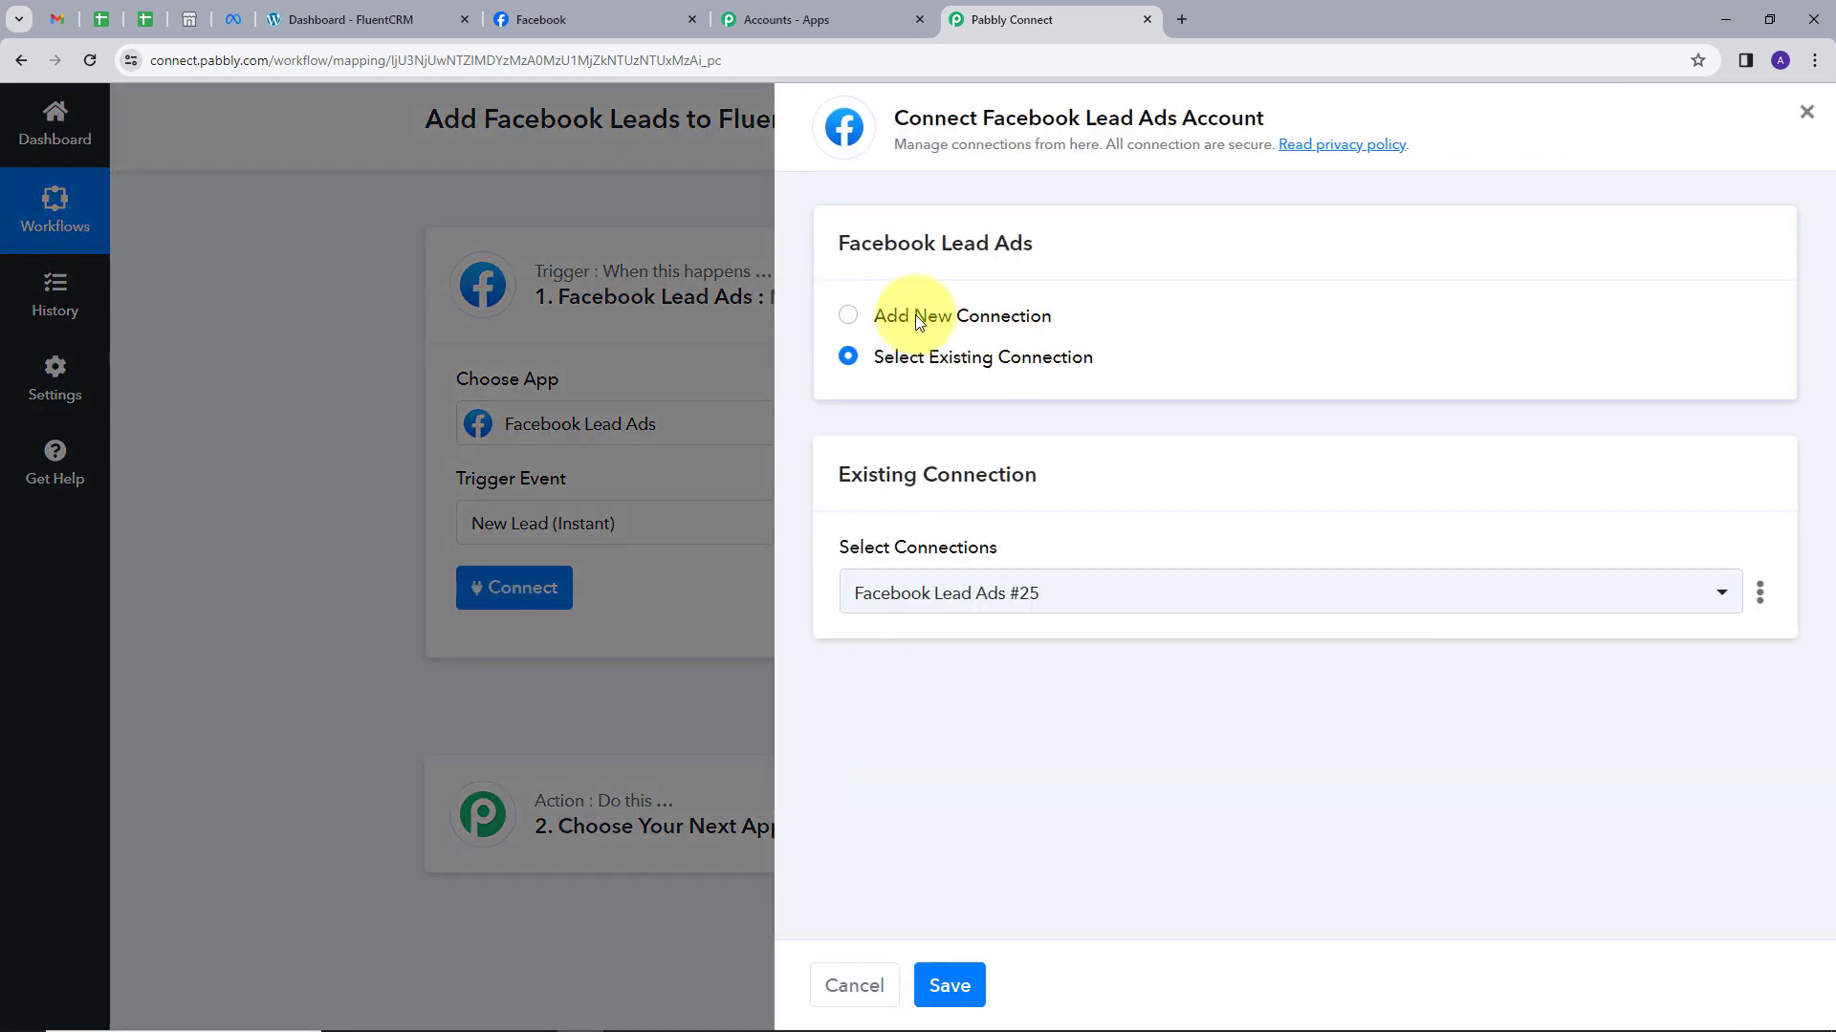
pyautogui.click(911, 314)
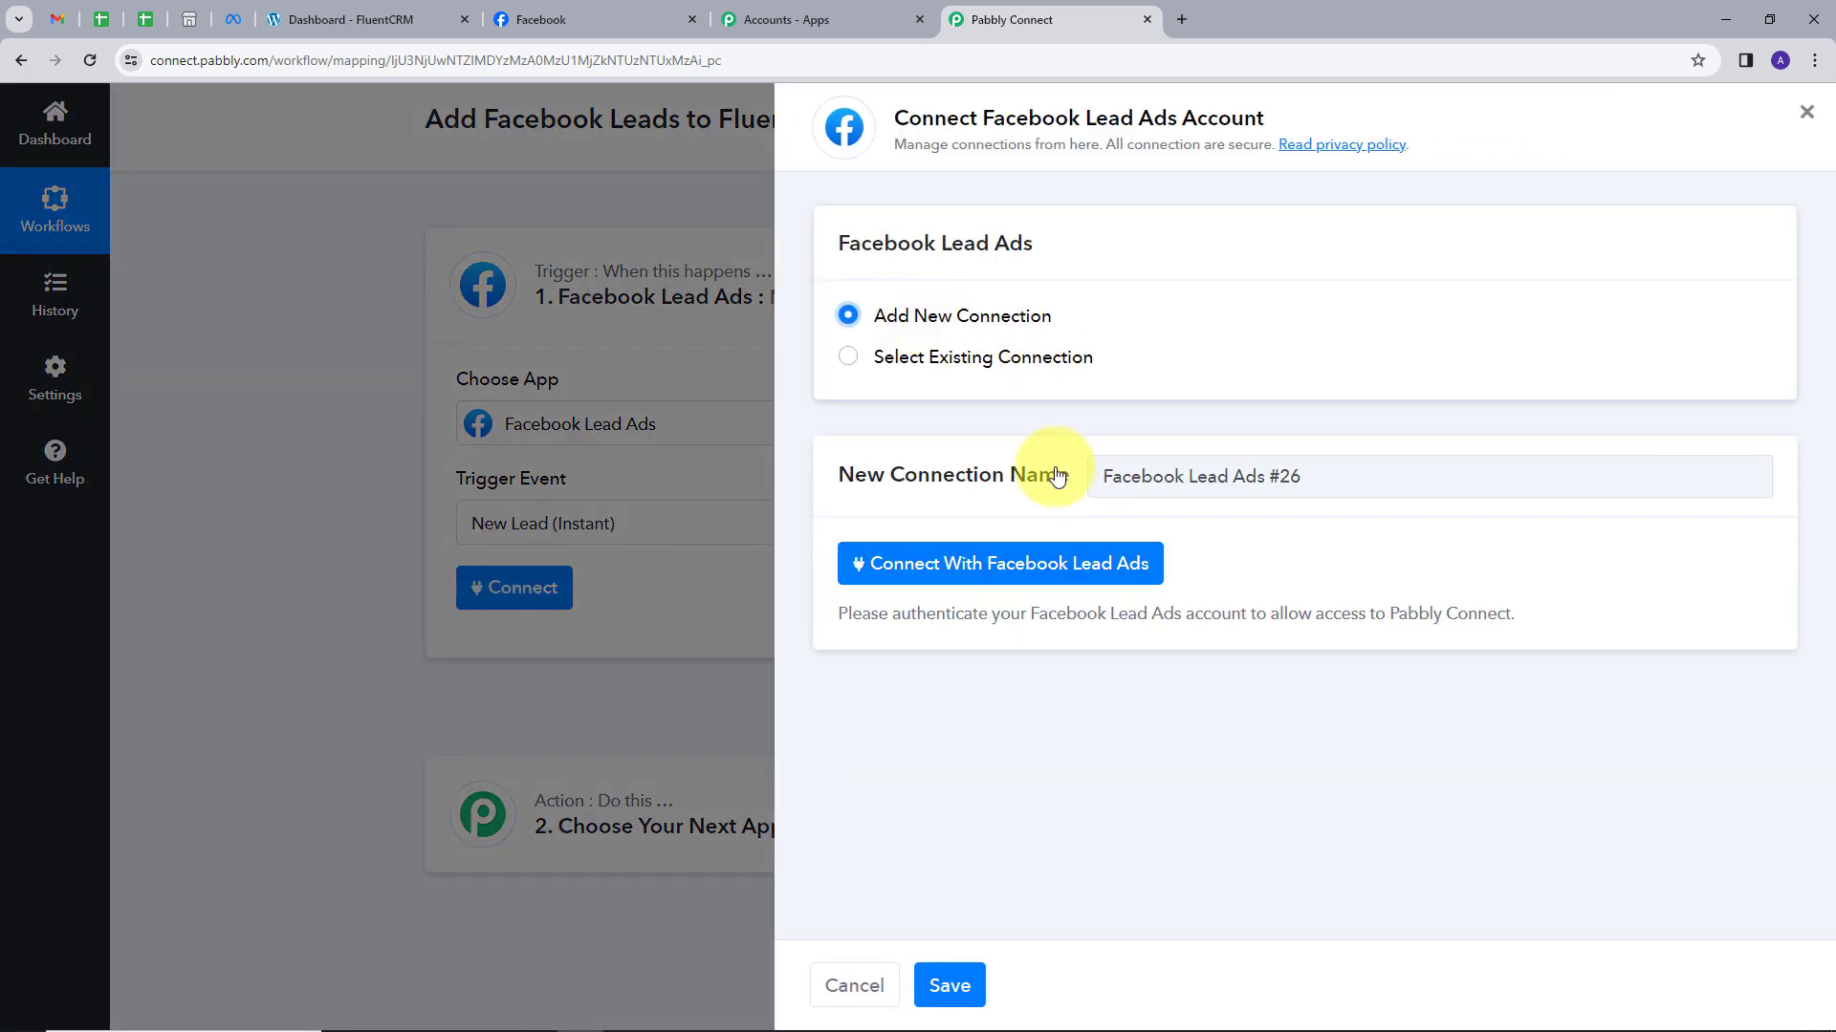
# Authorize the Facebook Lead Ads connection with the Facebook account, then return to the Facebook tab.
pyautogui.click(1021, 570)
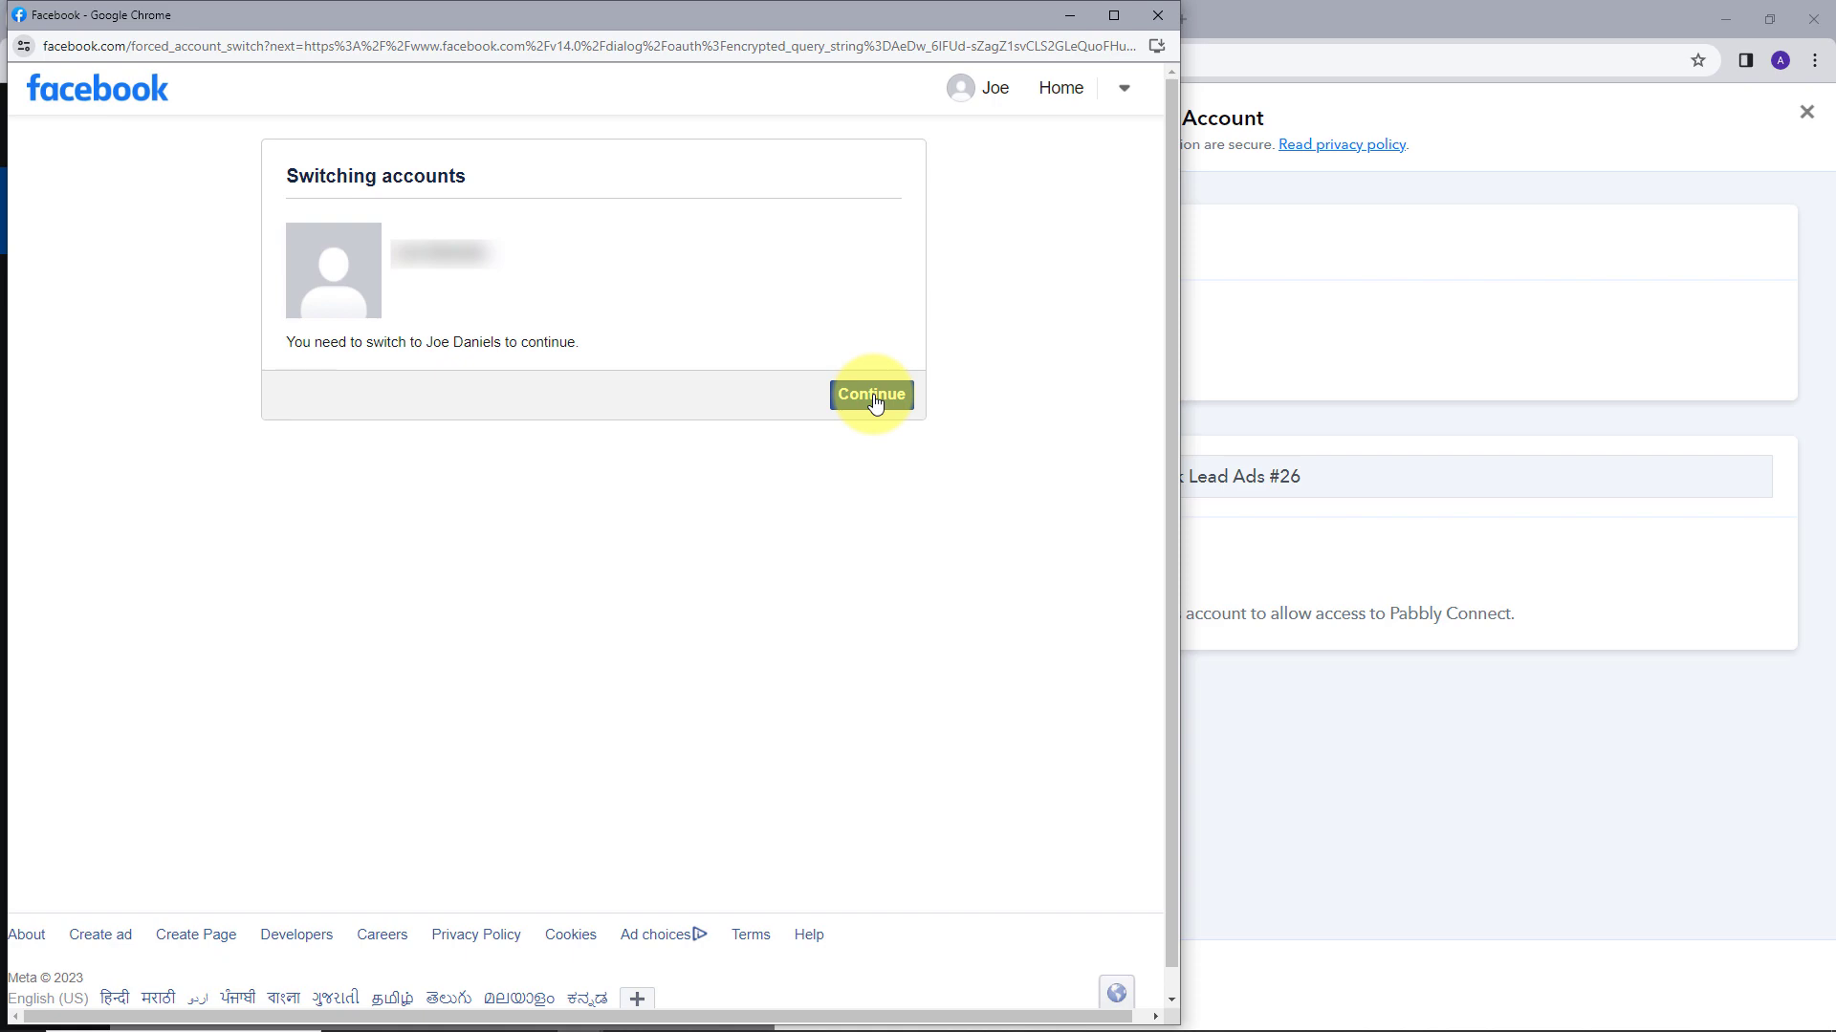
pyautogui.click(873, 395)
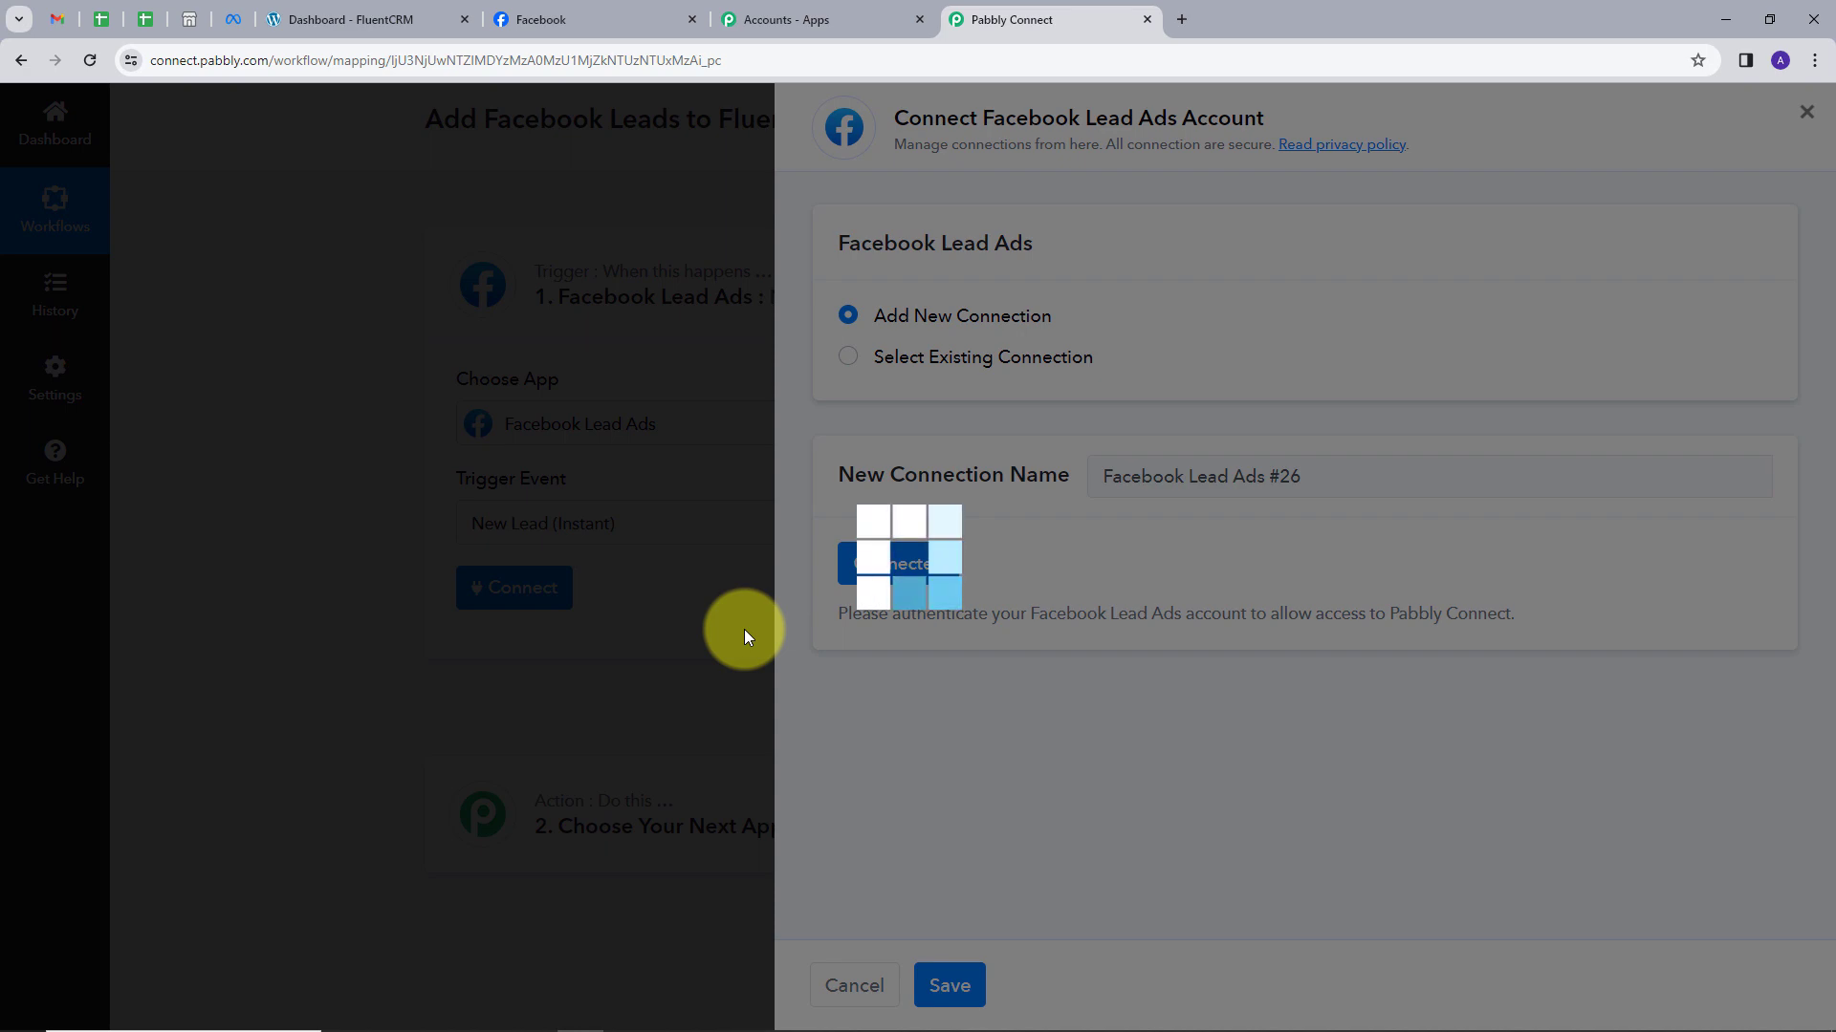
pyautogui.scroll(-4, 909, 554)
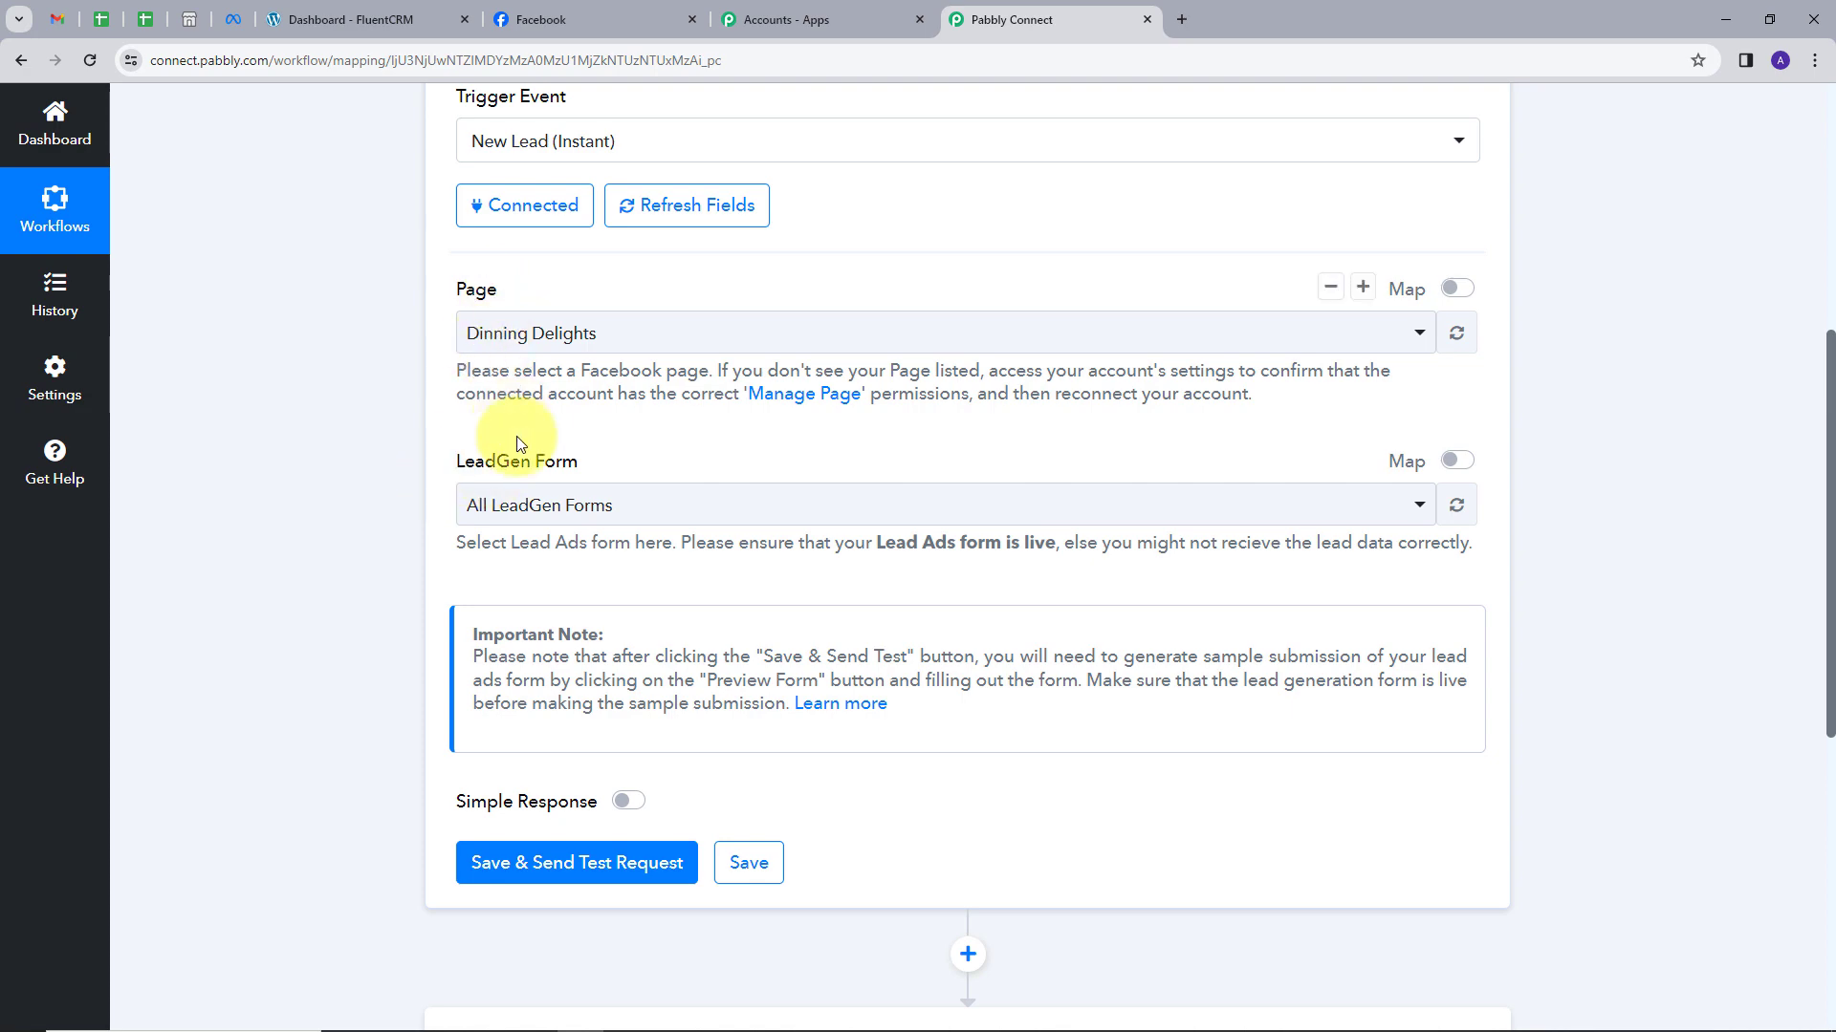
pyautogui.click(594, 25)
# Go to Instant Forms in Meta Business Suite's All tools list.
pyautogui.scroll(-1, 808, 611)
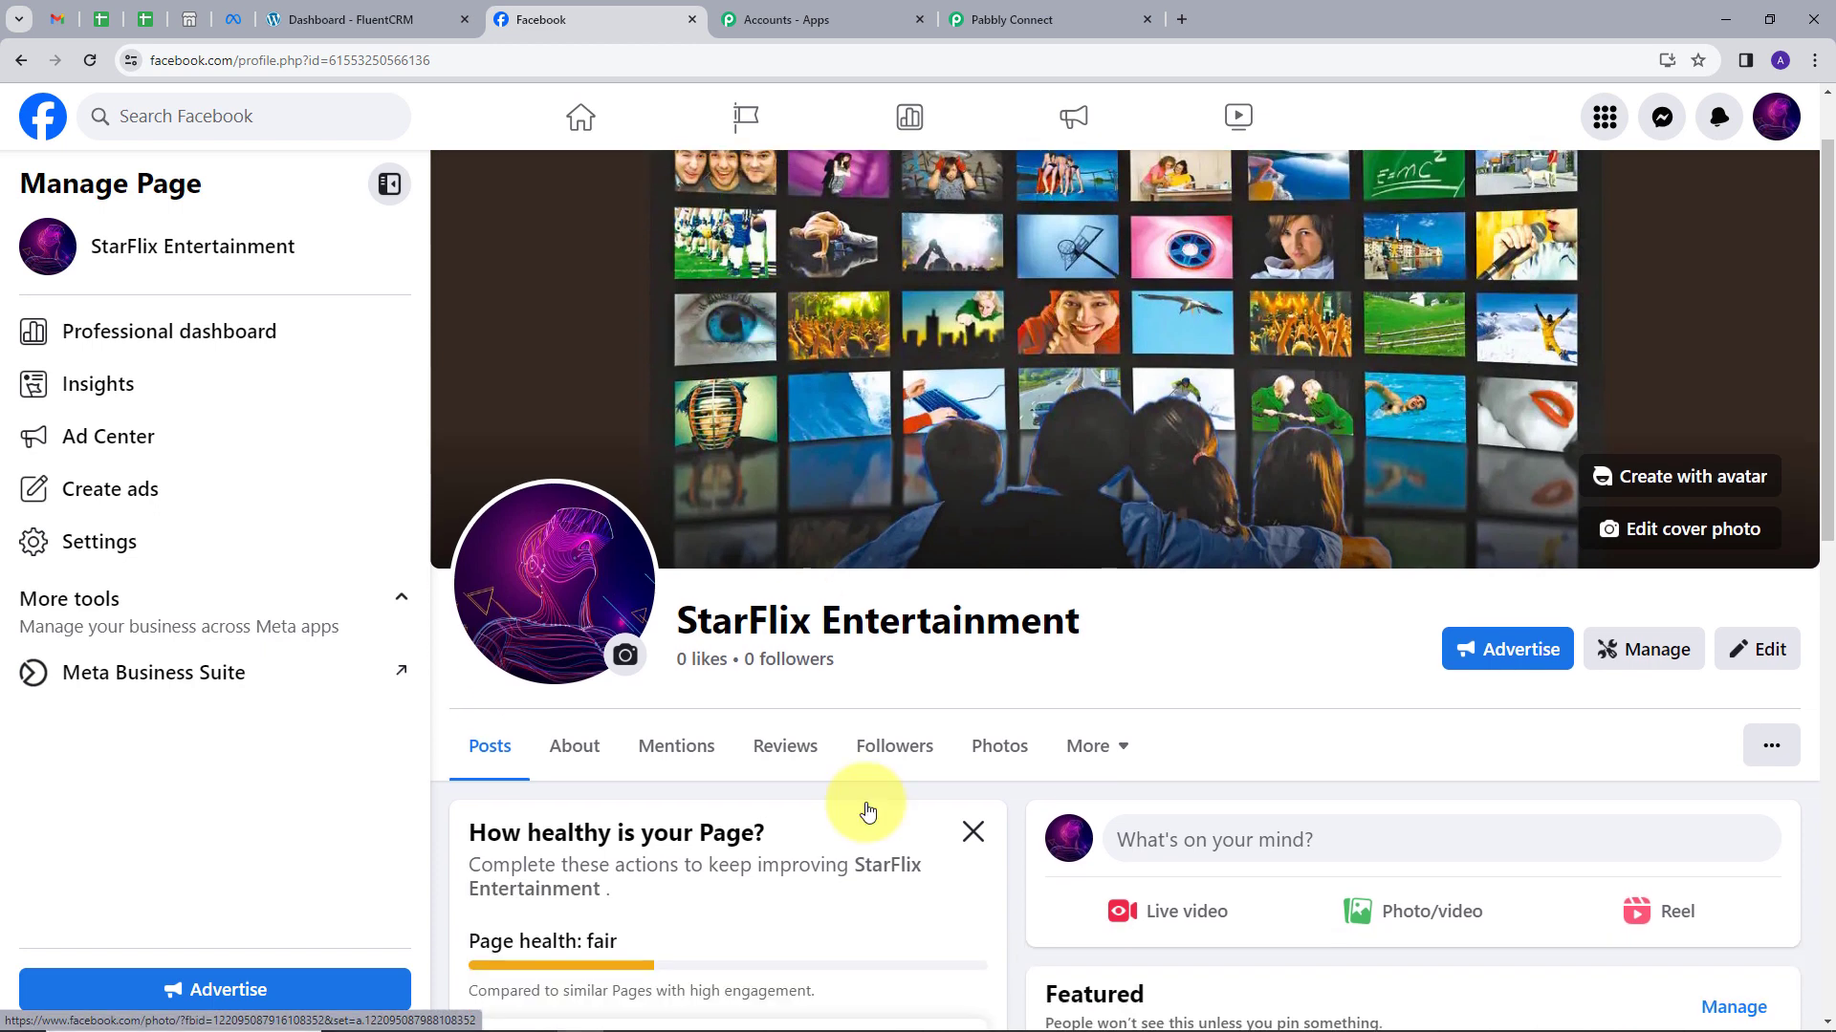
pyautogui.scroll(-1, 820, 612)
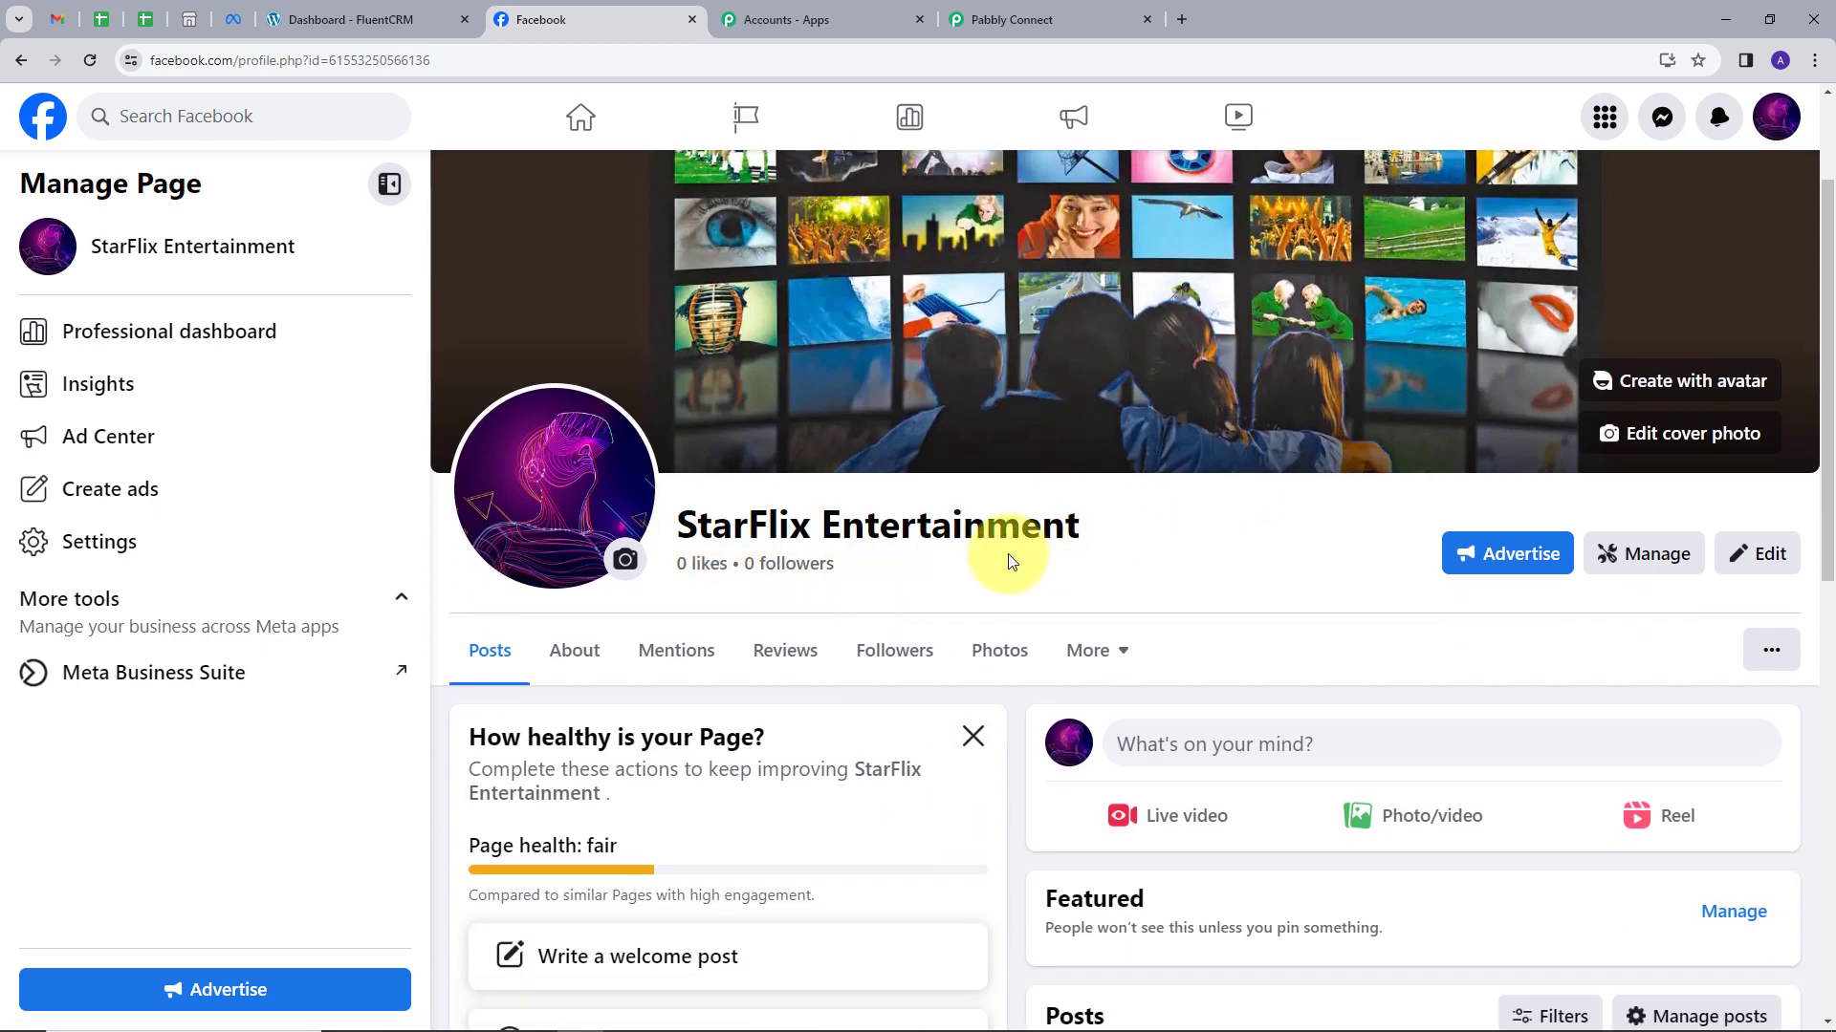
pyautogui.click(148, 678)
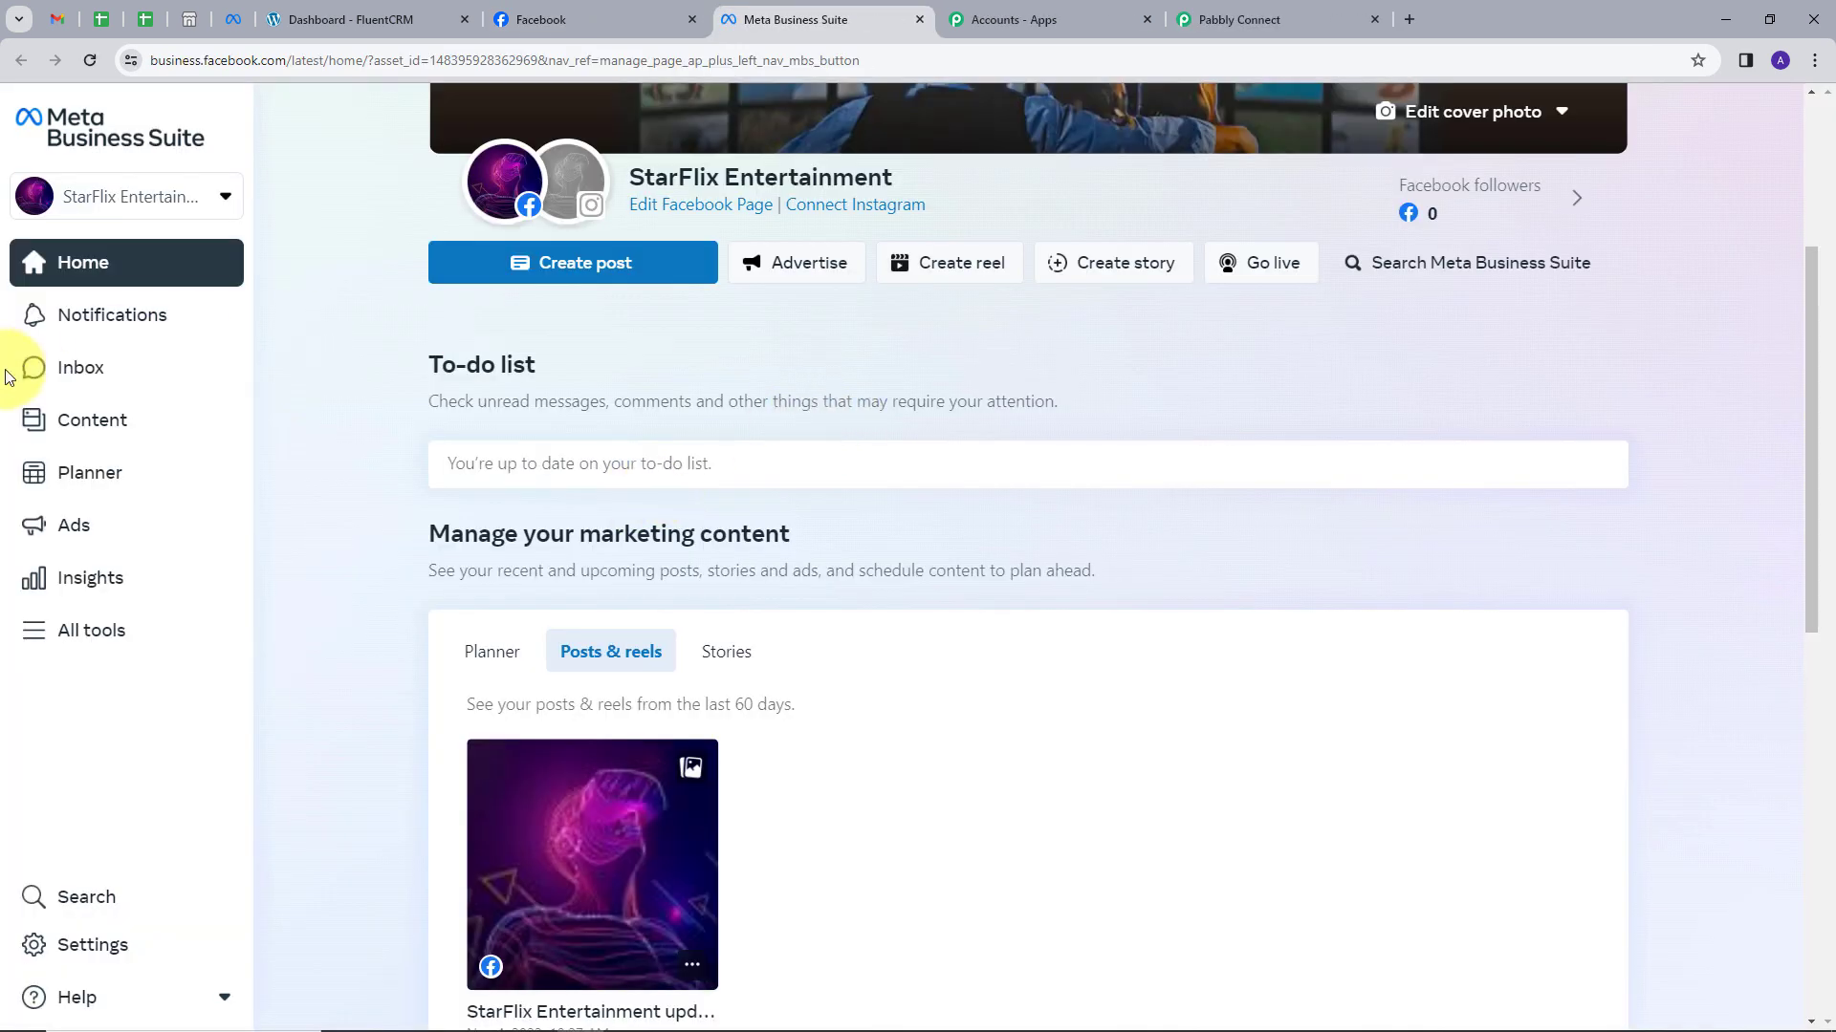
pyautogui.click(65, 631)
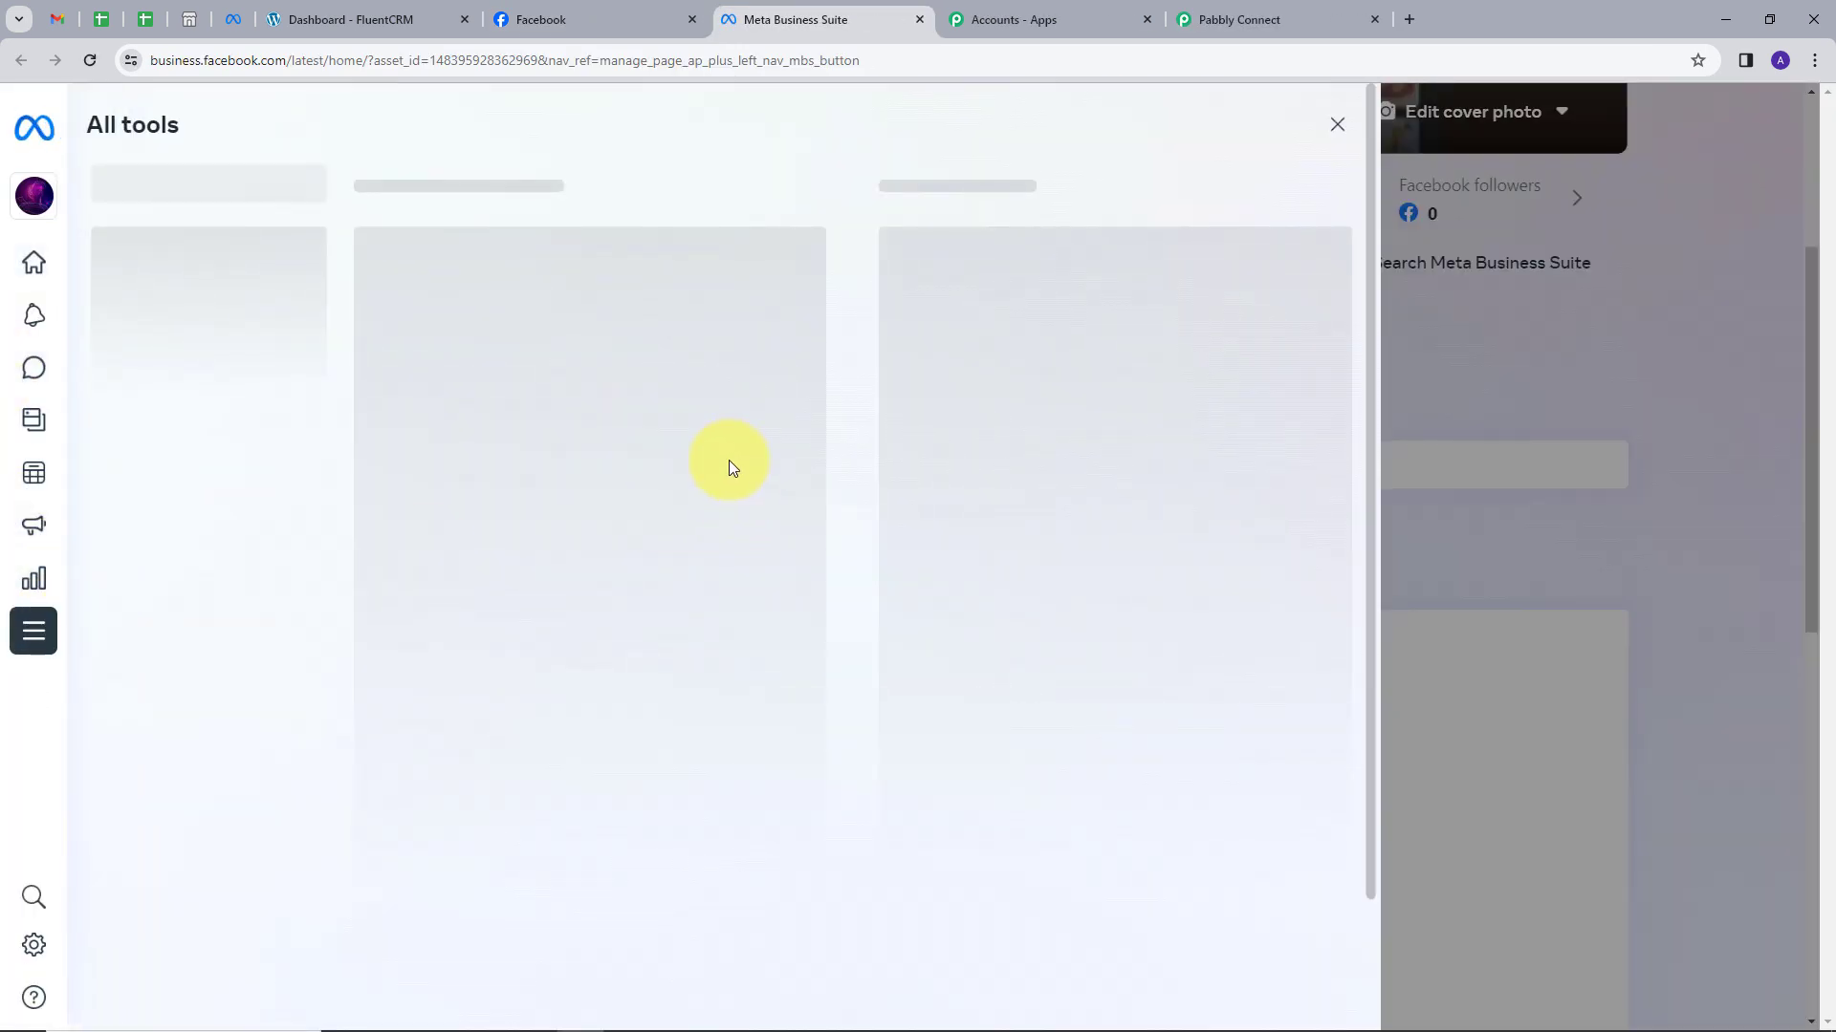
pyautogui.scroll(-5, 435, 647)
pyautogui.click(446, 628)
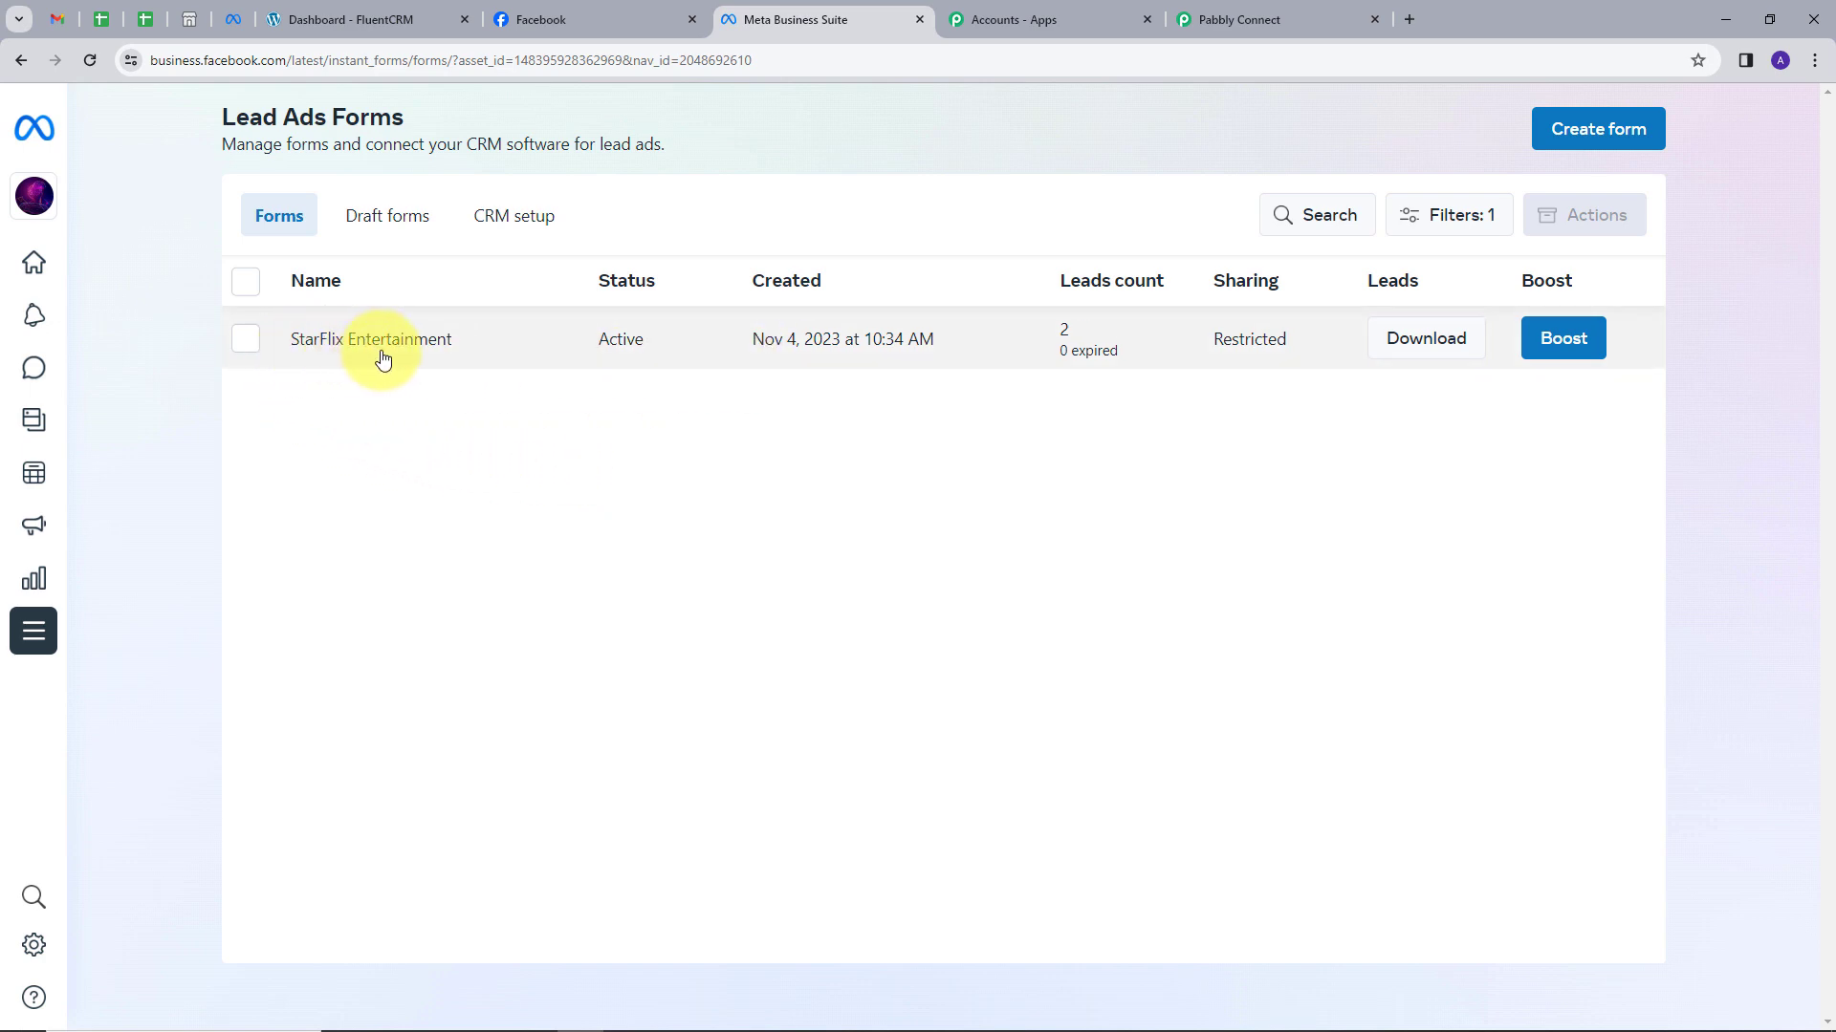
# Review all four preview pages of the StarFlix Entertainment form, then return to Pabbly Connect.
pyautogui.click(340, 346)
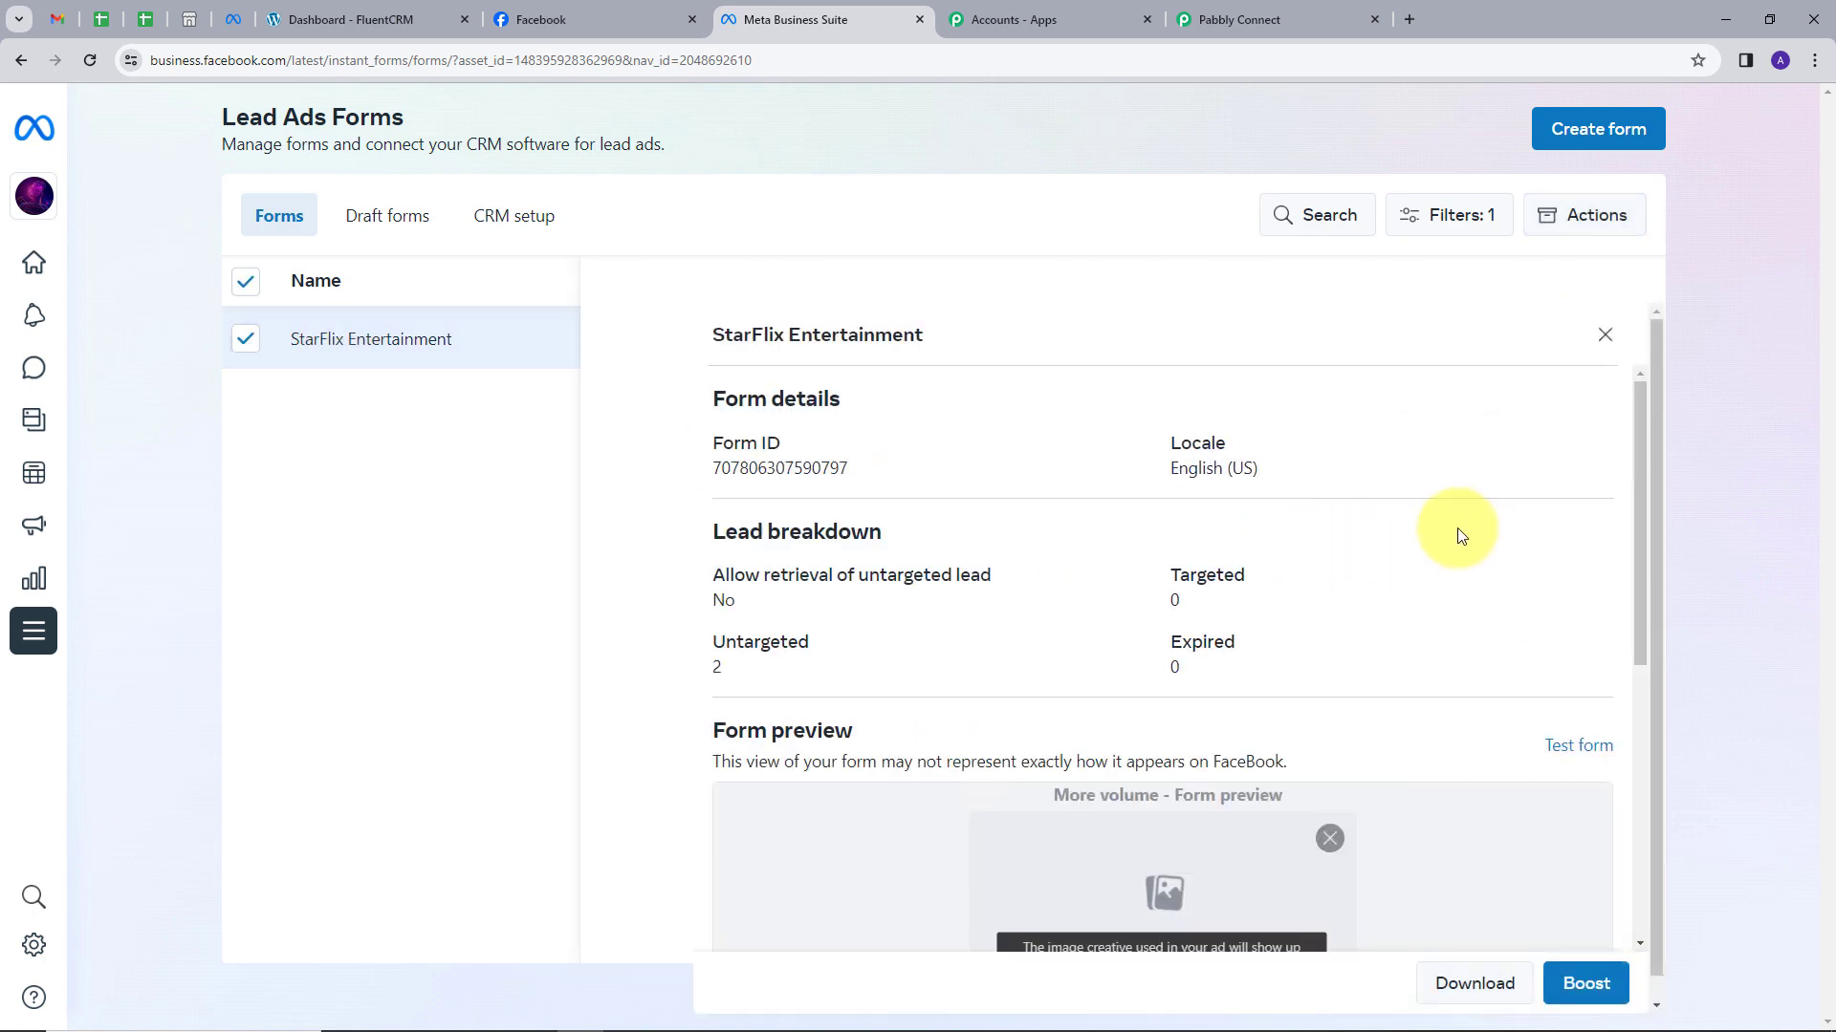
pyautogui.scroll(-6, 1367, 550)
pyautogui.scroll(-1, 1340, 860)
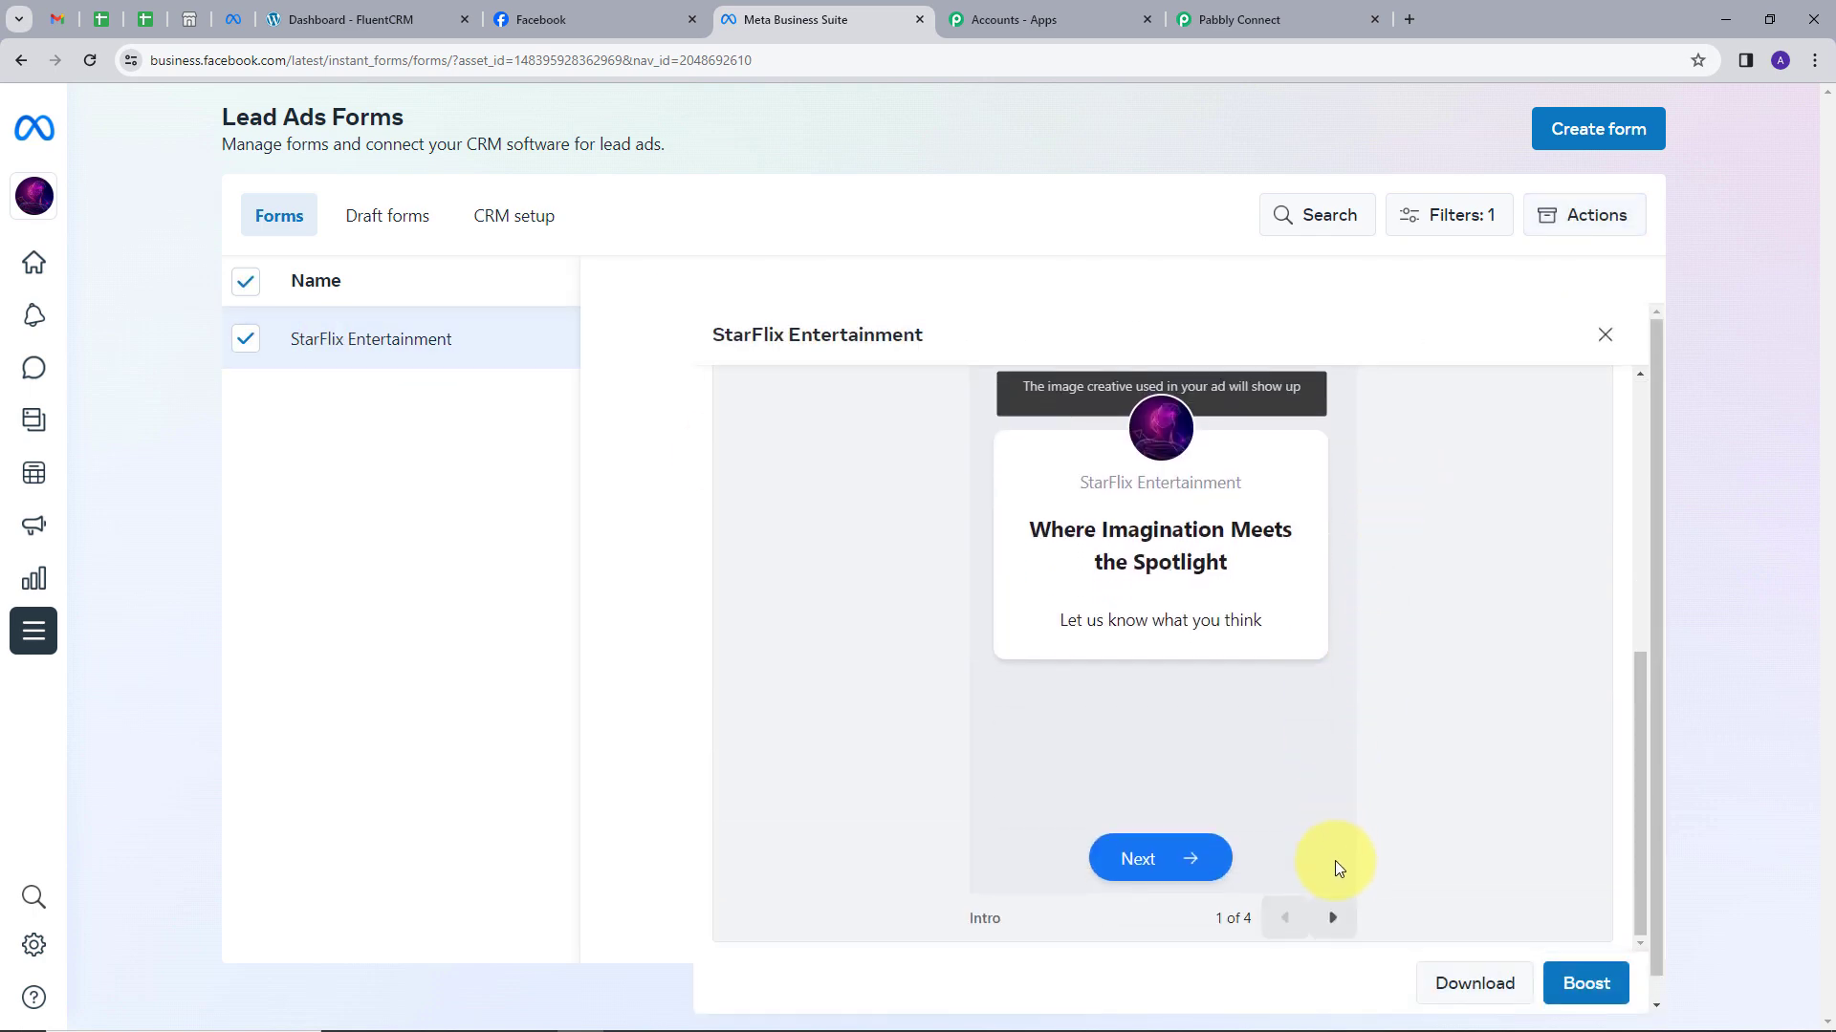
pyautogui.click(1332, 918)
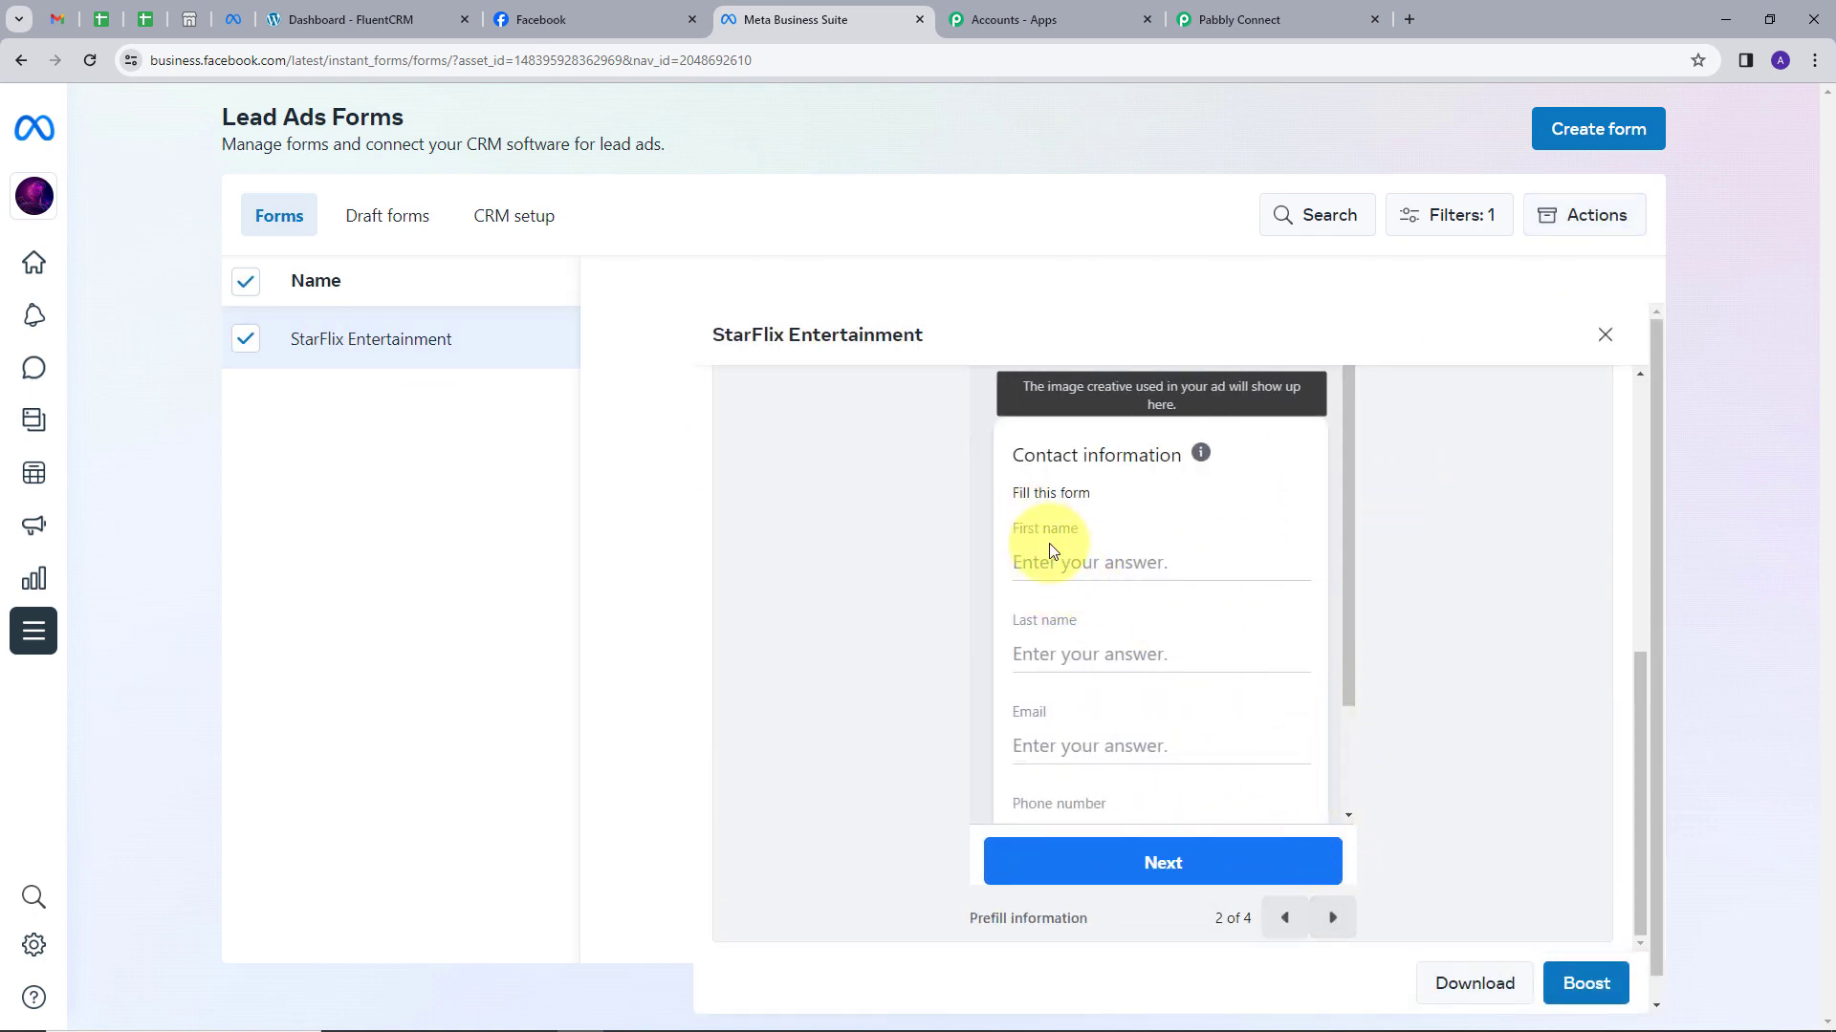
pyautogui.scroll(-1, 1062, 642)
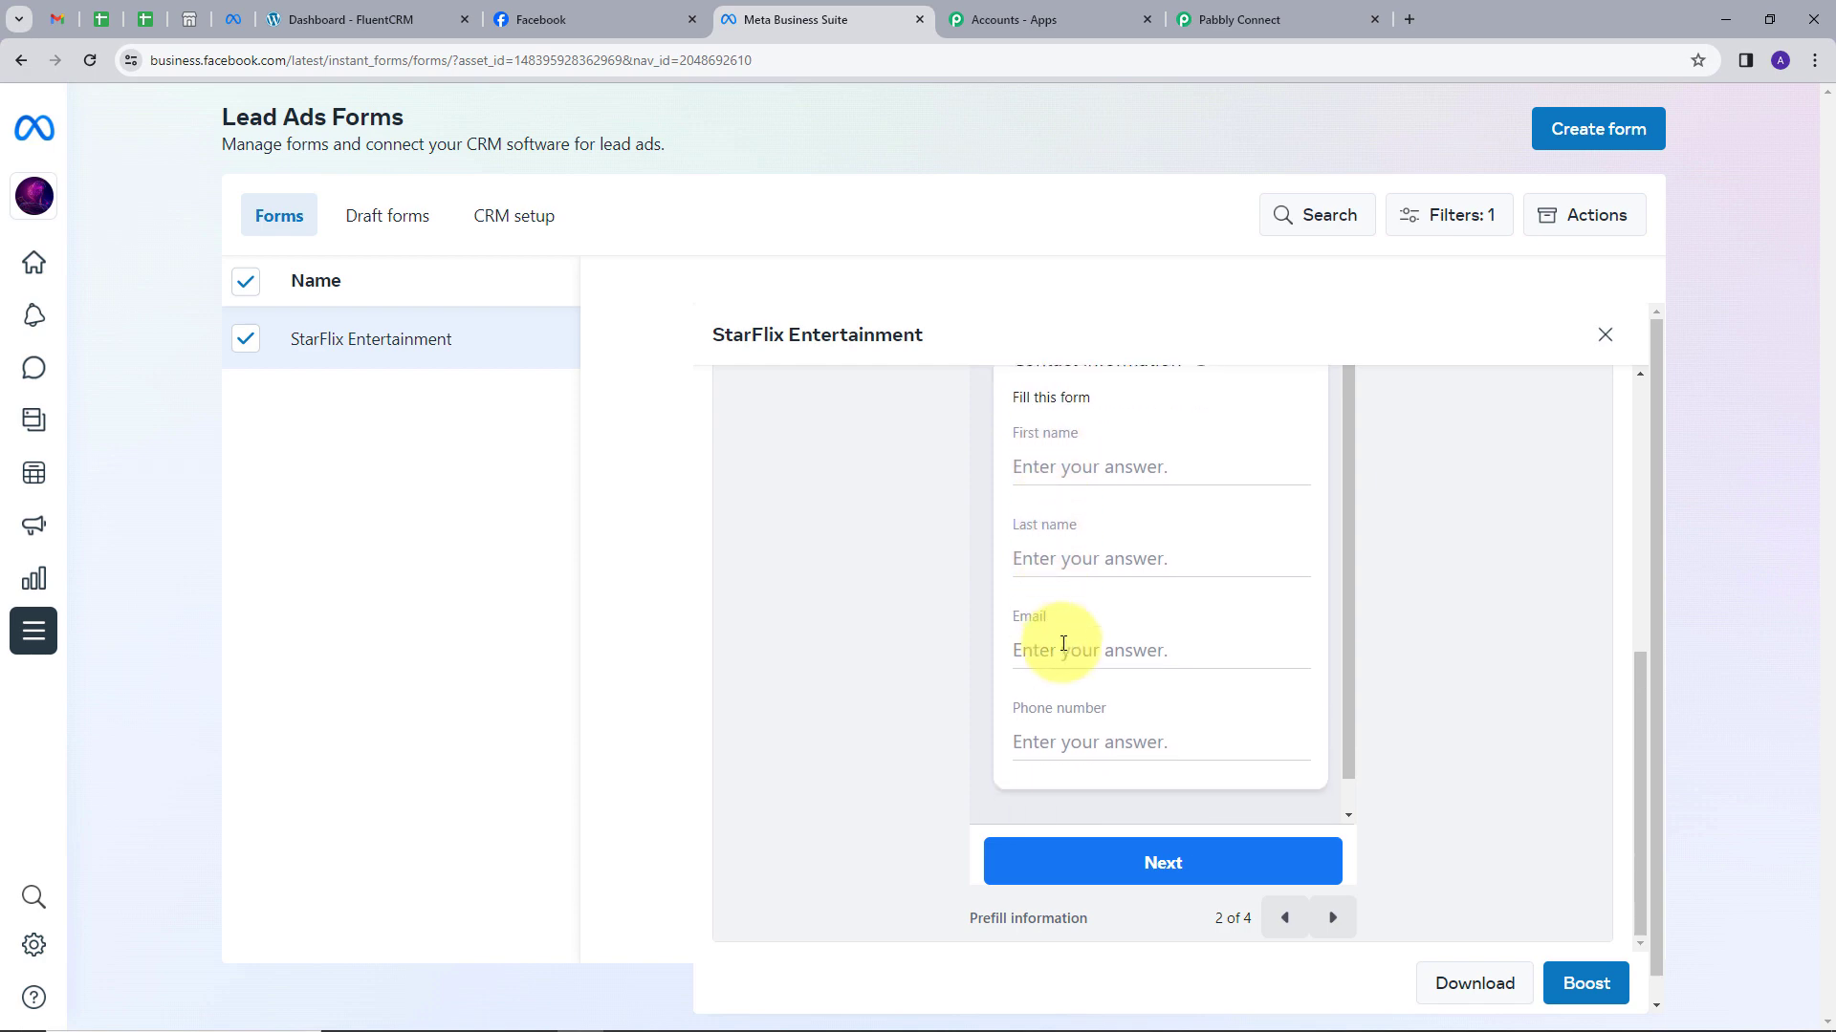
pyautogui.click(1332, 918)
pyautogui.click(1332, 917)
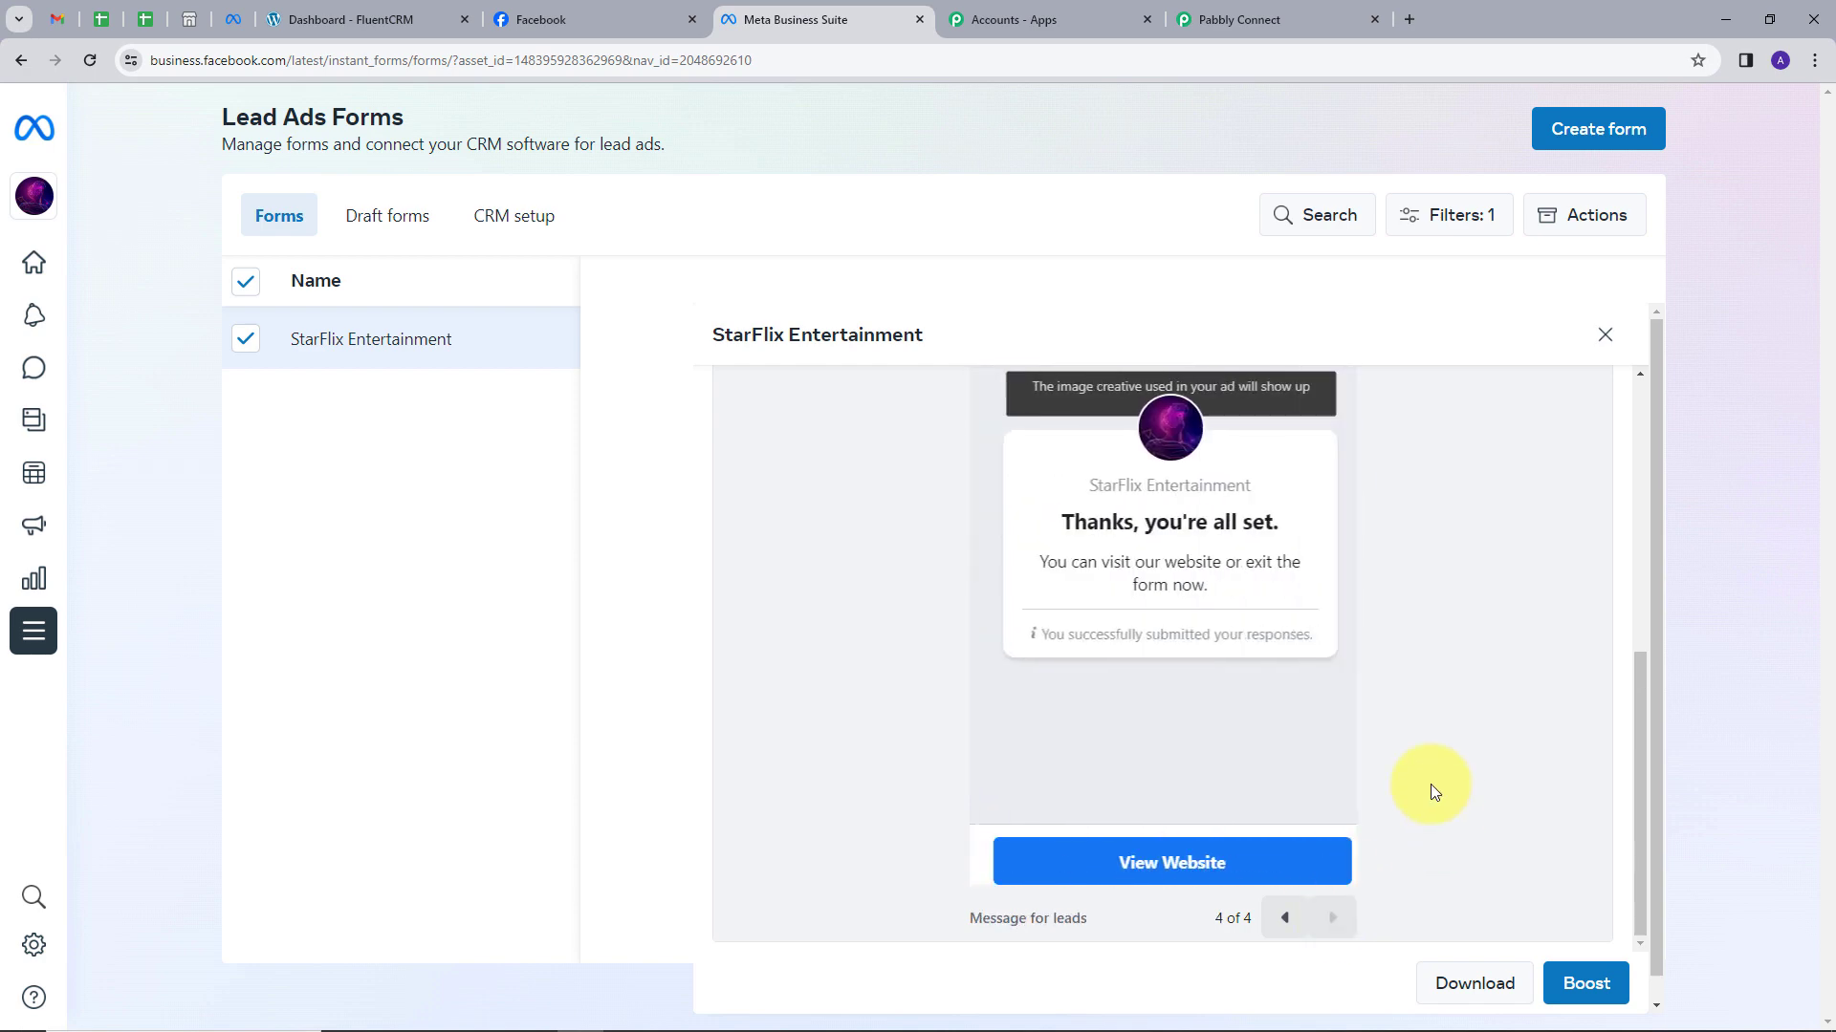
pyautogui.click(1605, 341)
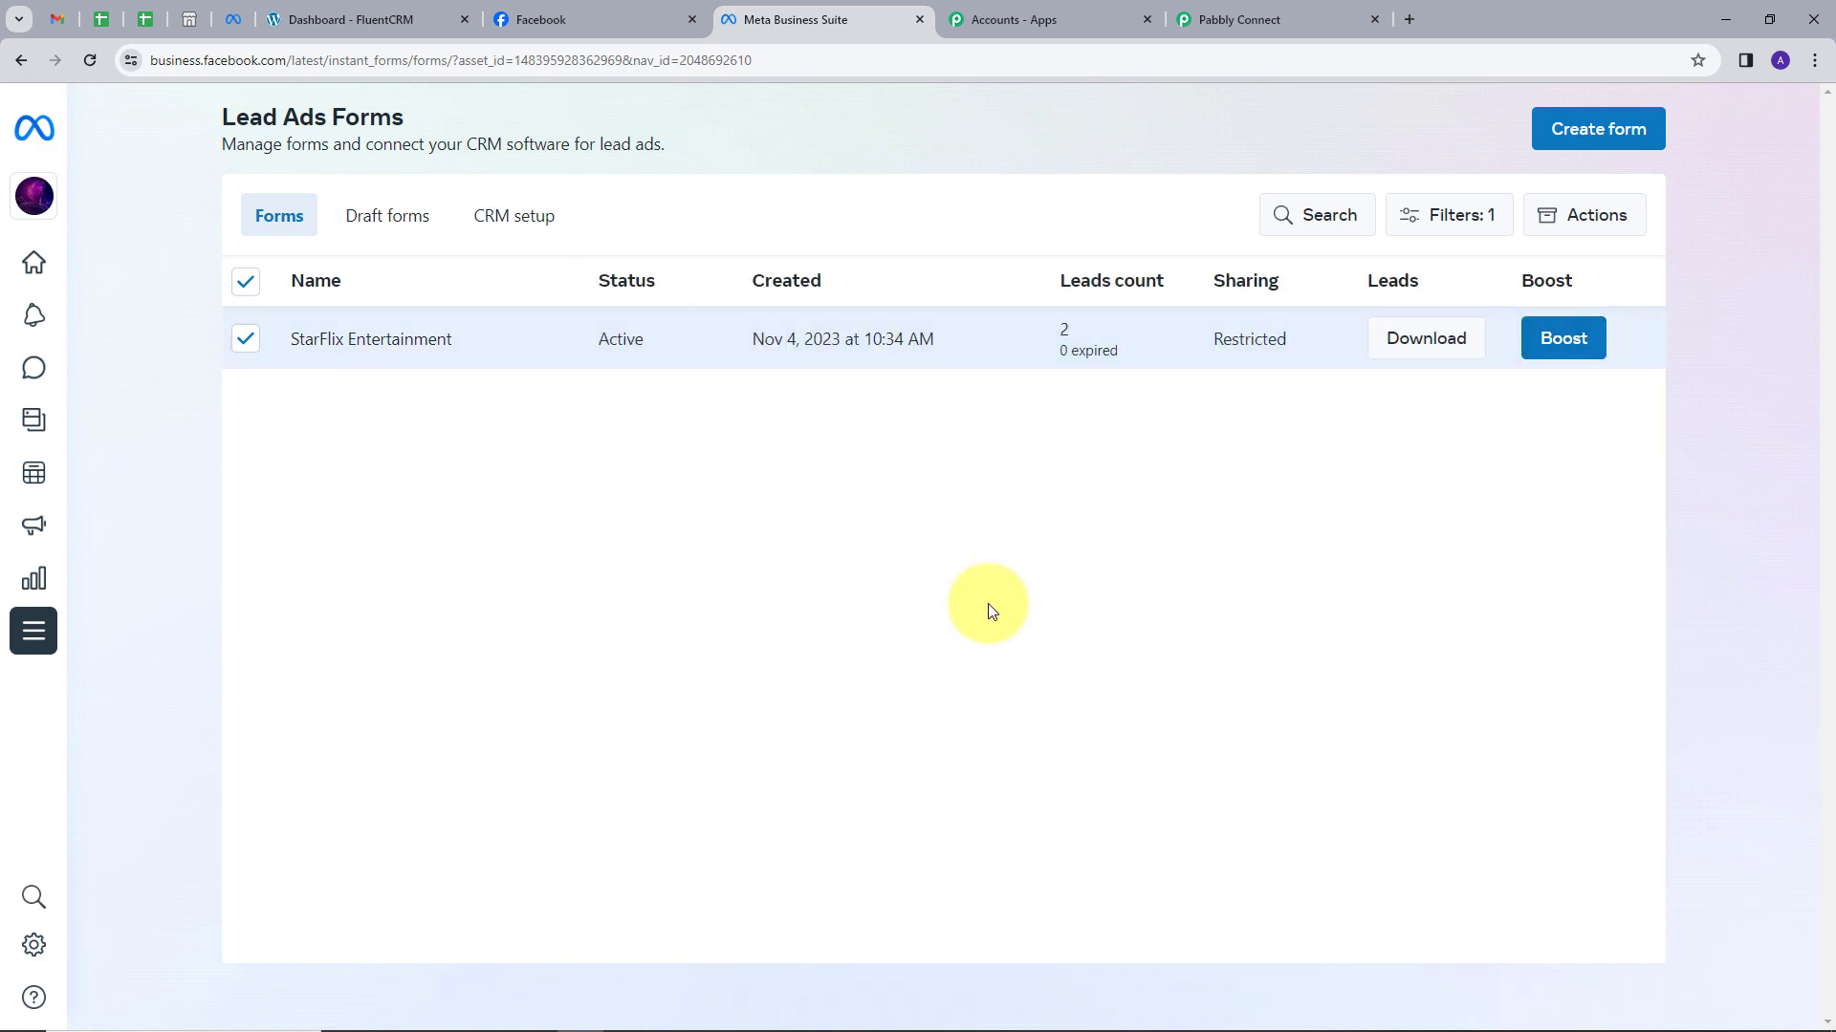
pyautogui.click(1254, 18)
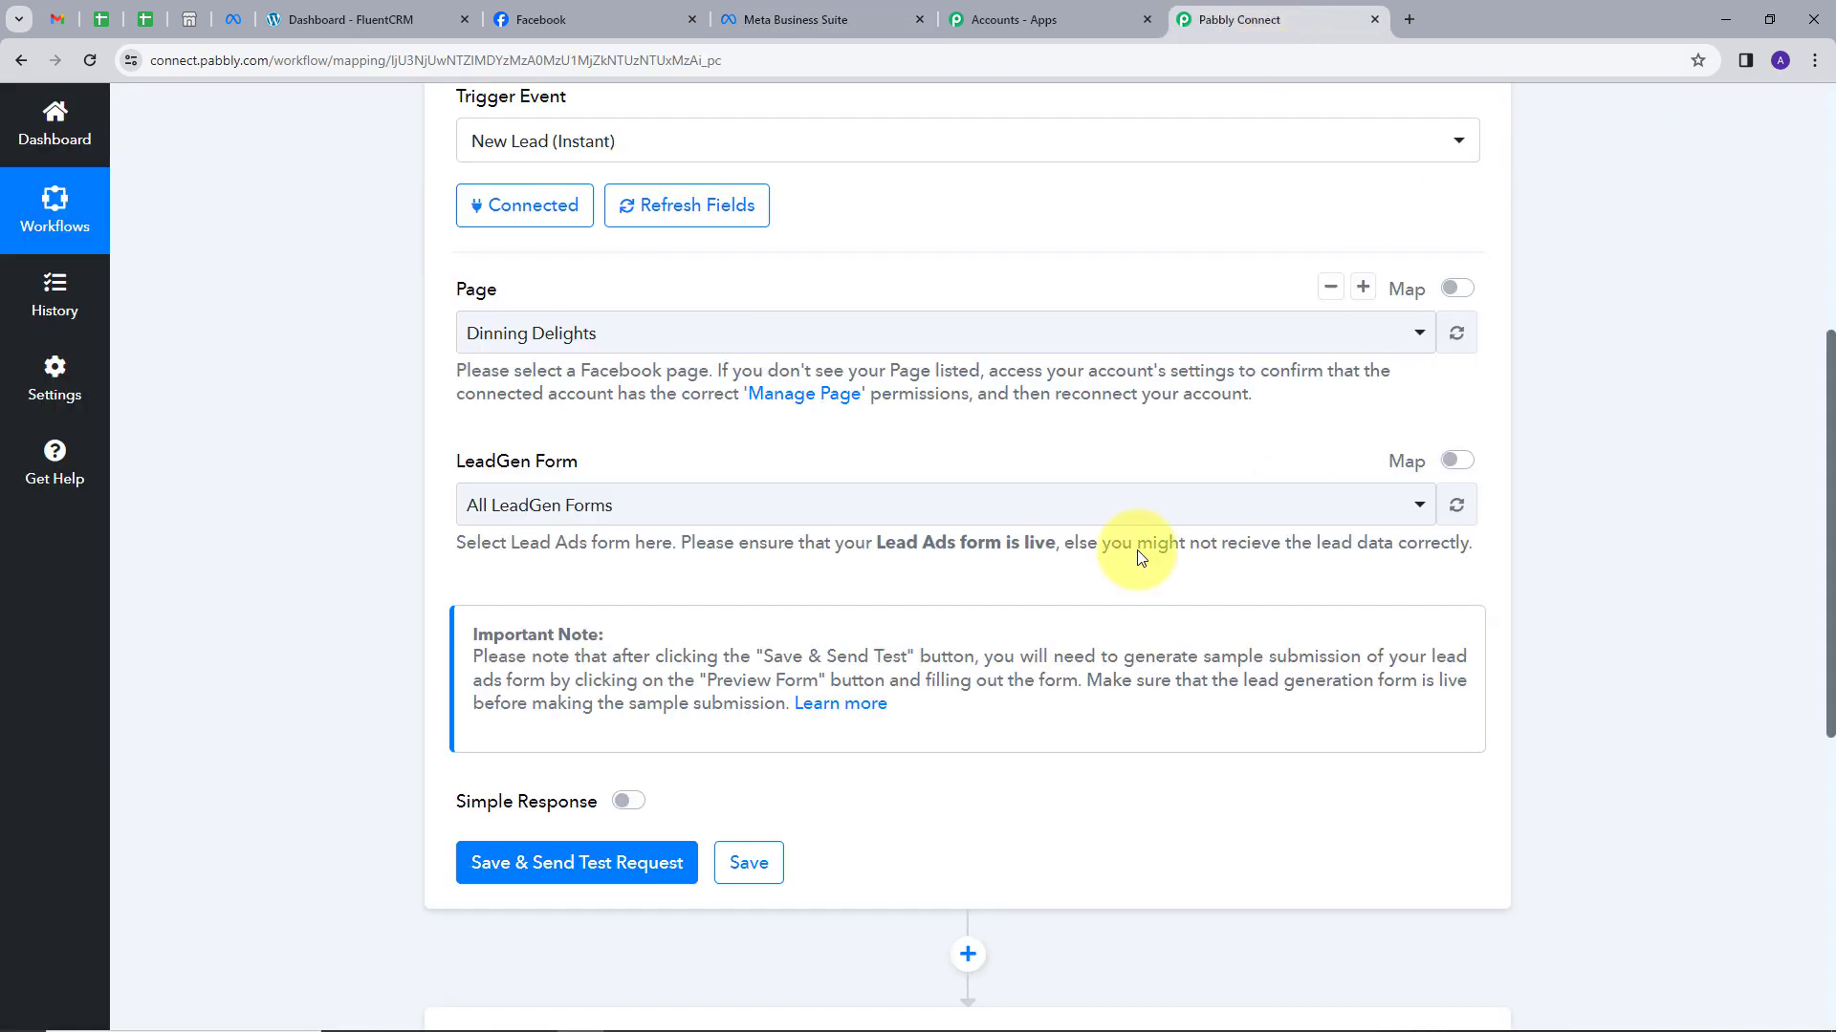
# Set Page and LeadGen Form to StarFlix Entertainment, then save and send a test request.
pyautogui.click(614, 332)
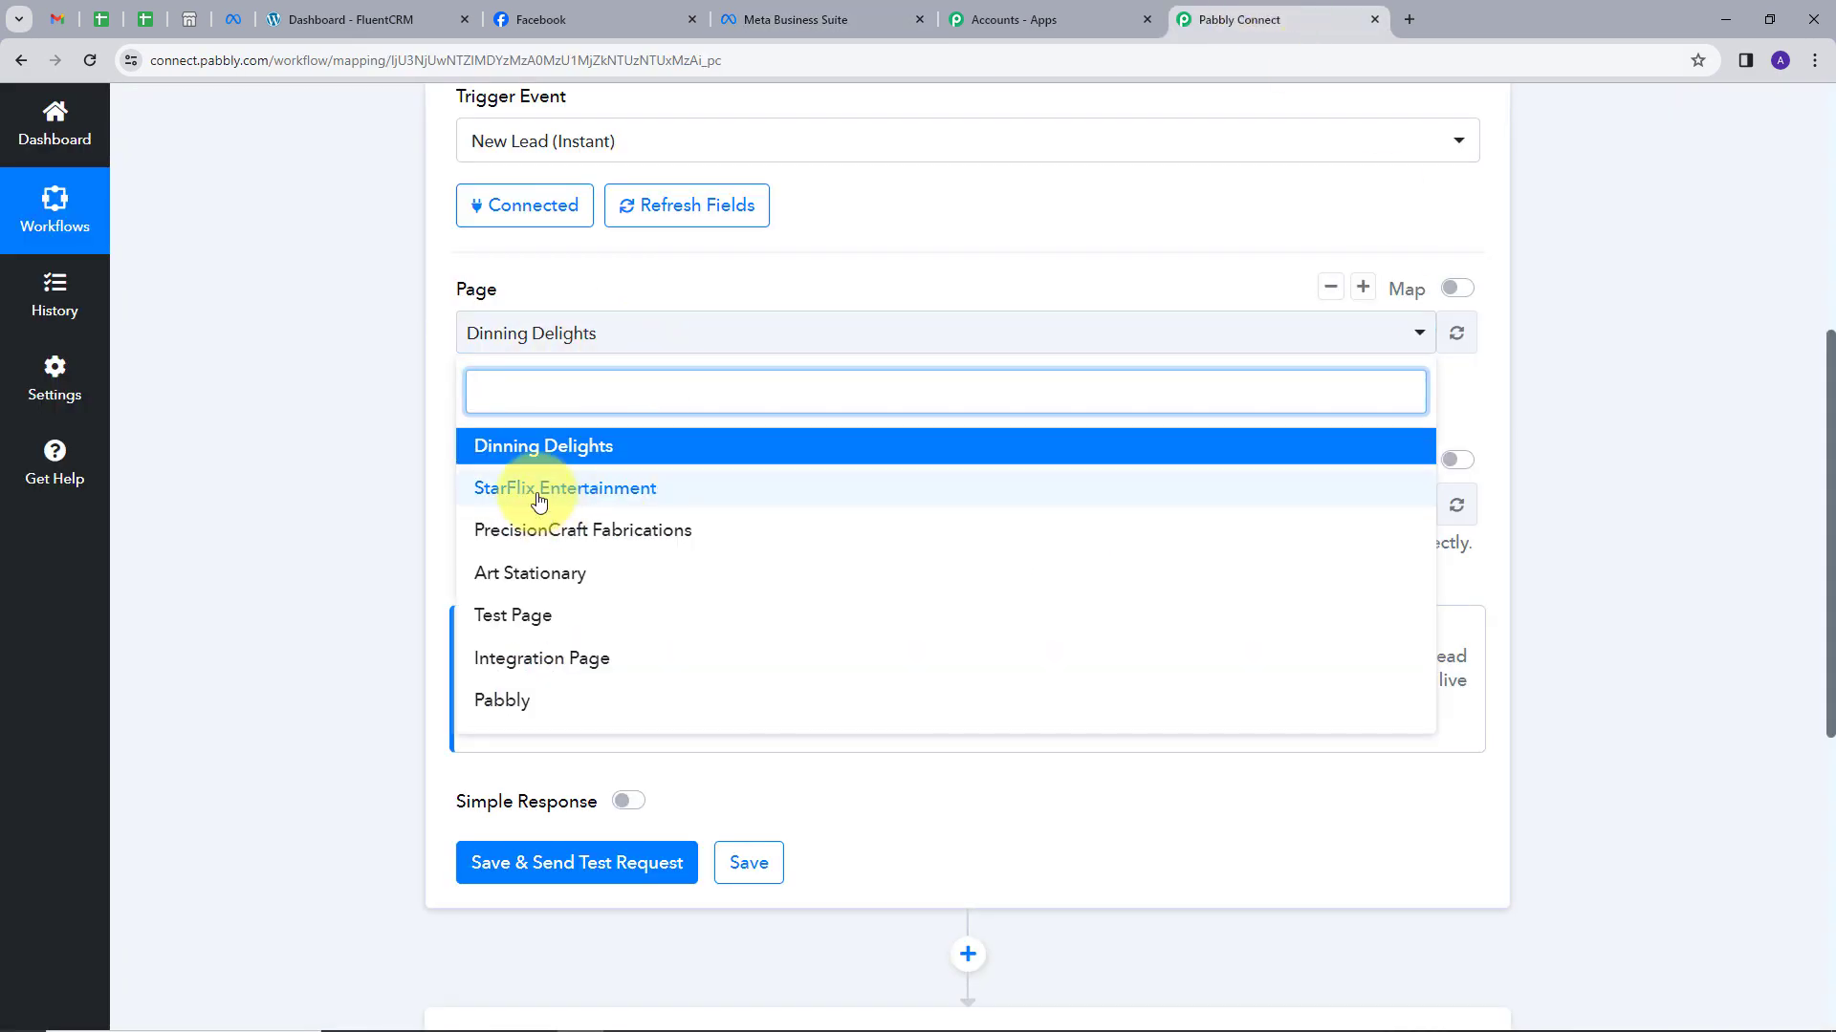
pyautogui.click(539, 495)
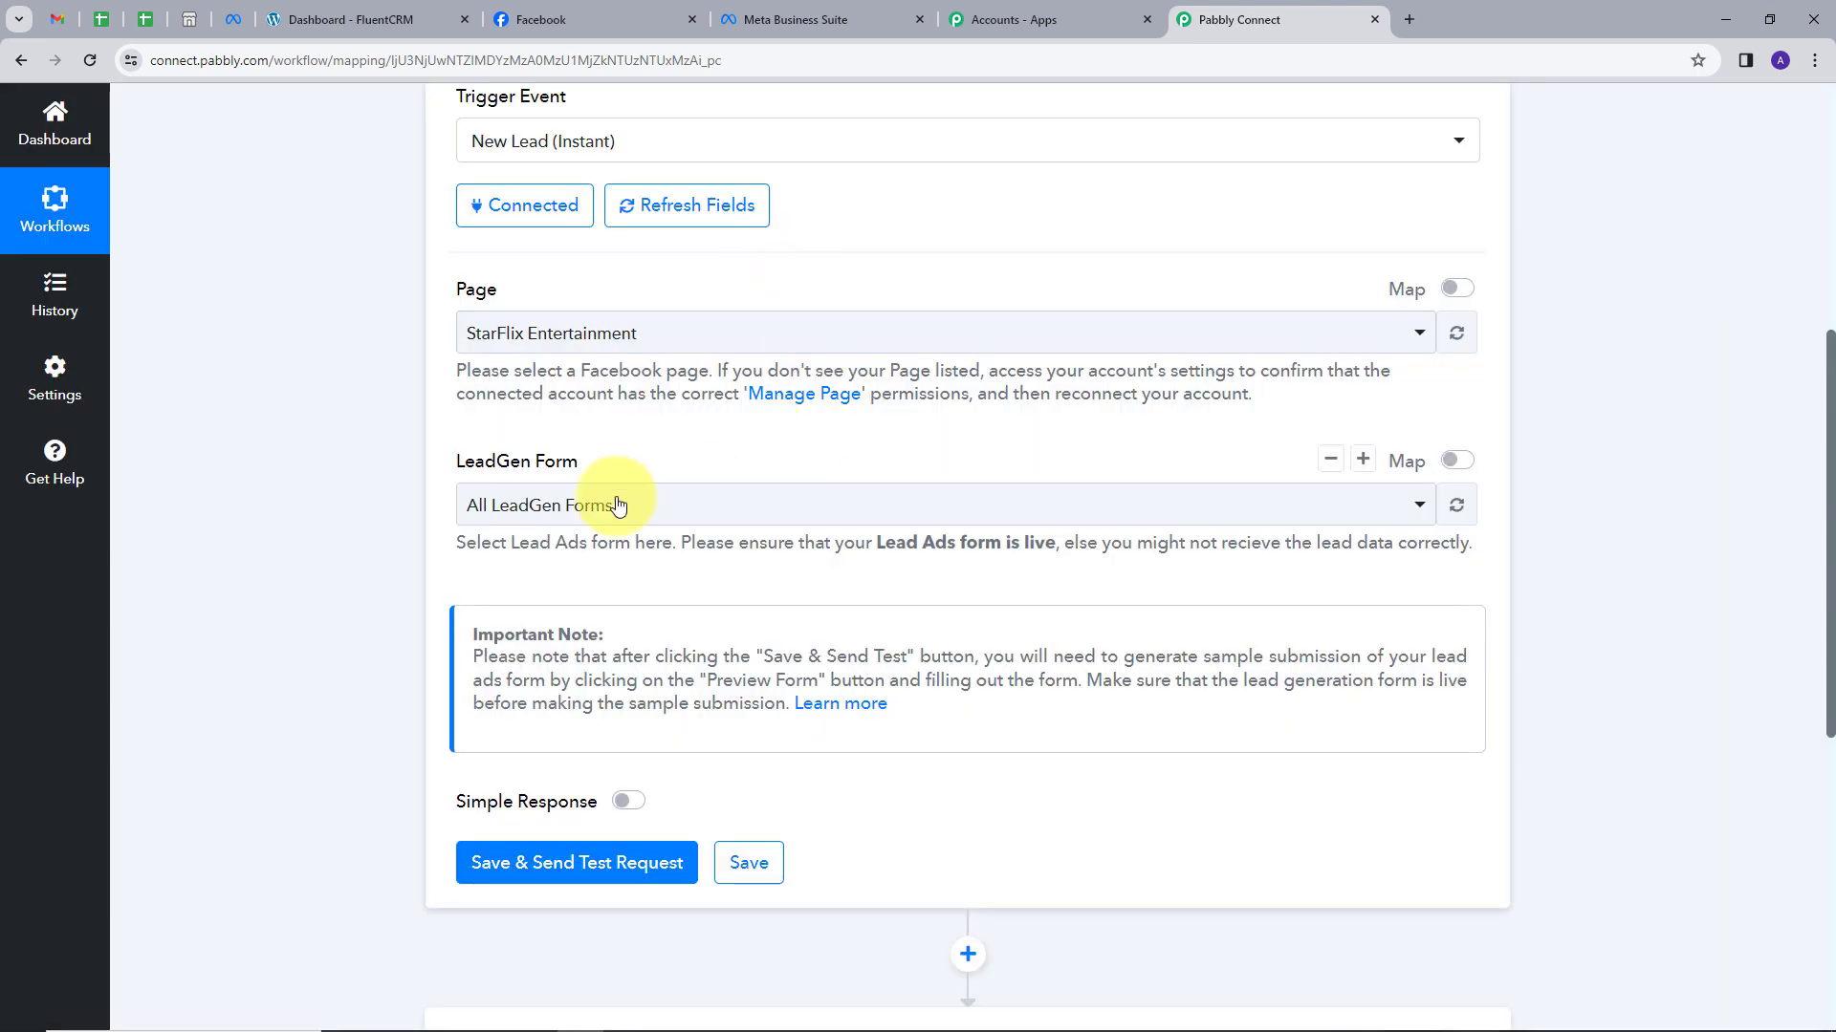
pyautogui.click(630, 522)
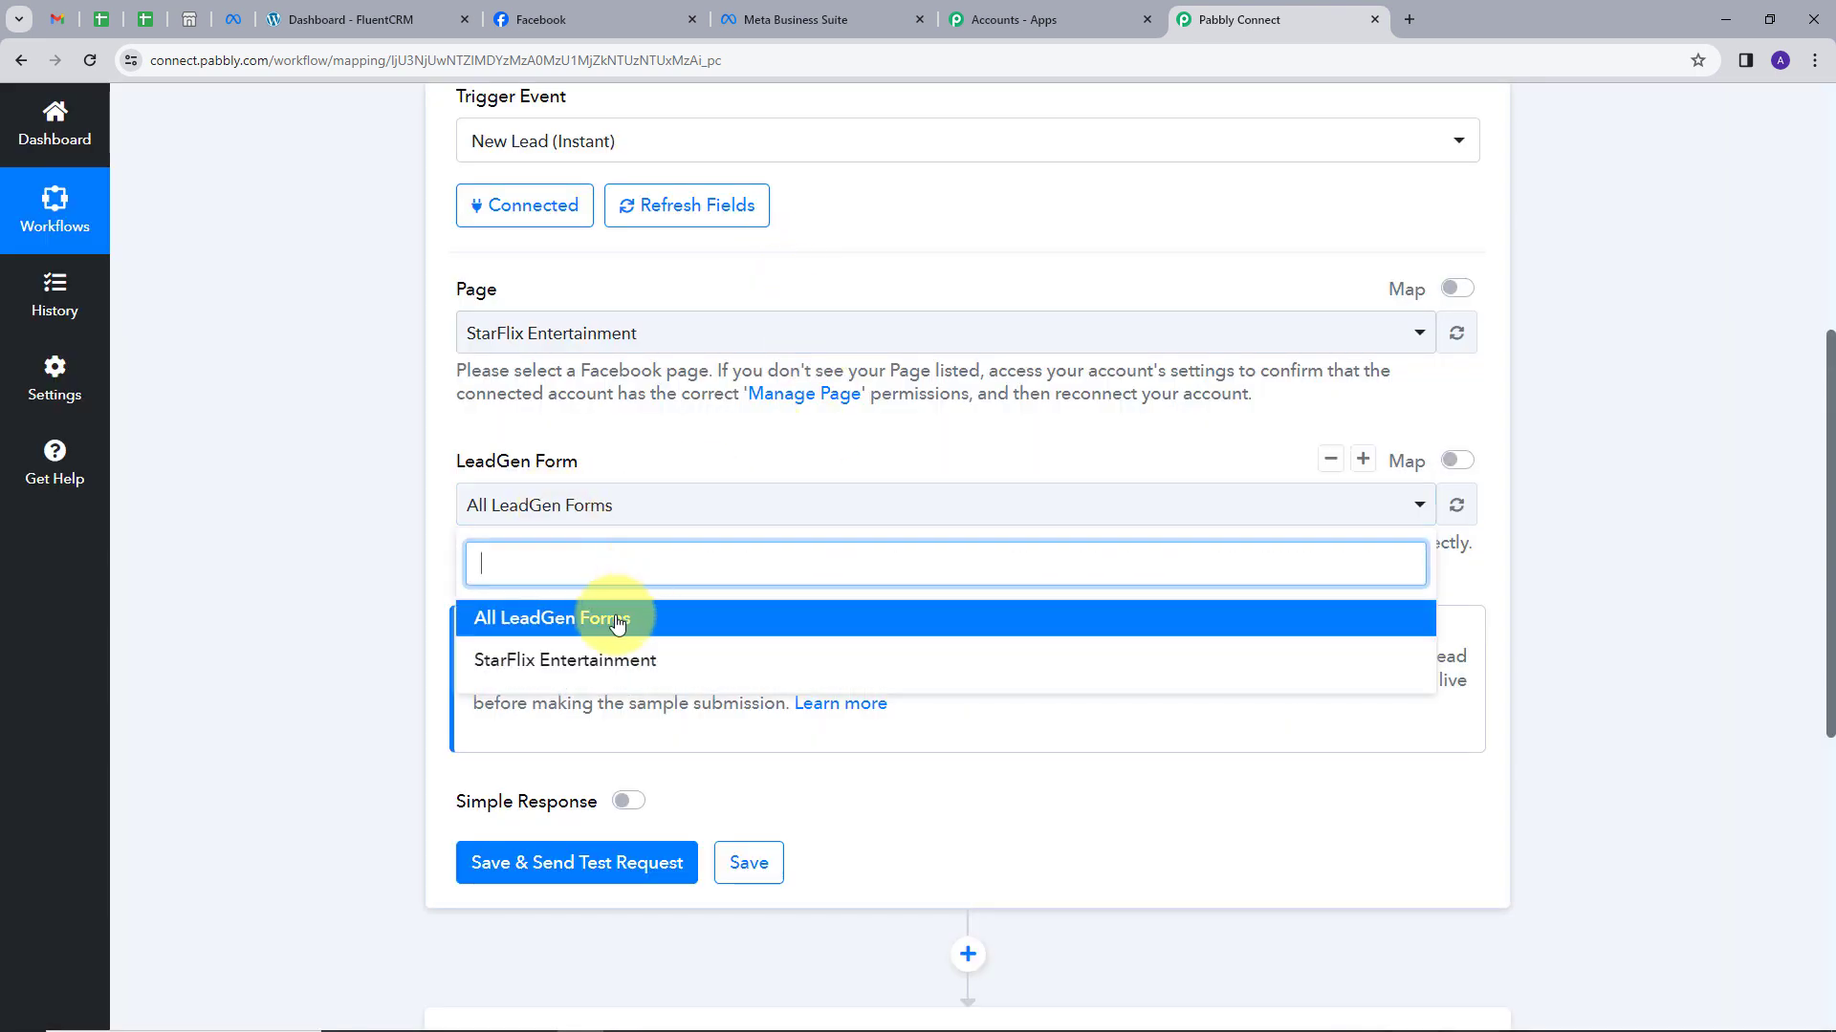
pyautogui.click(576, 666)
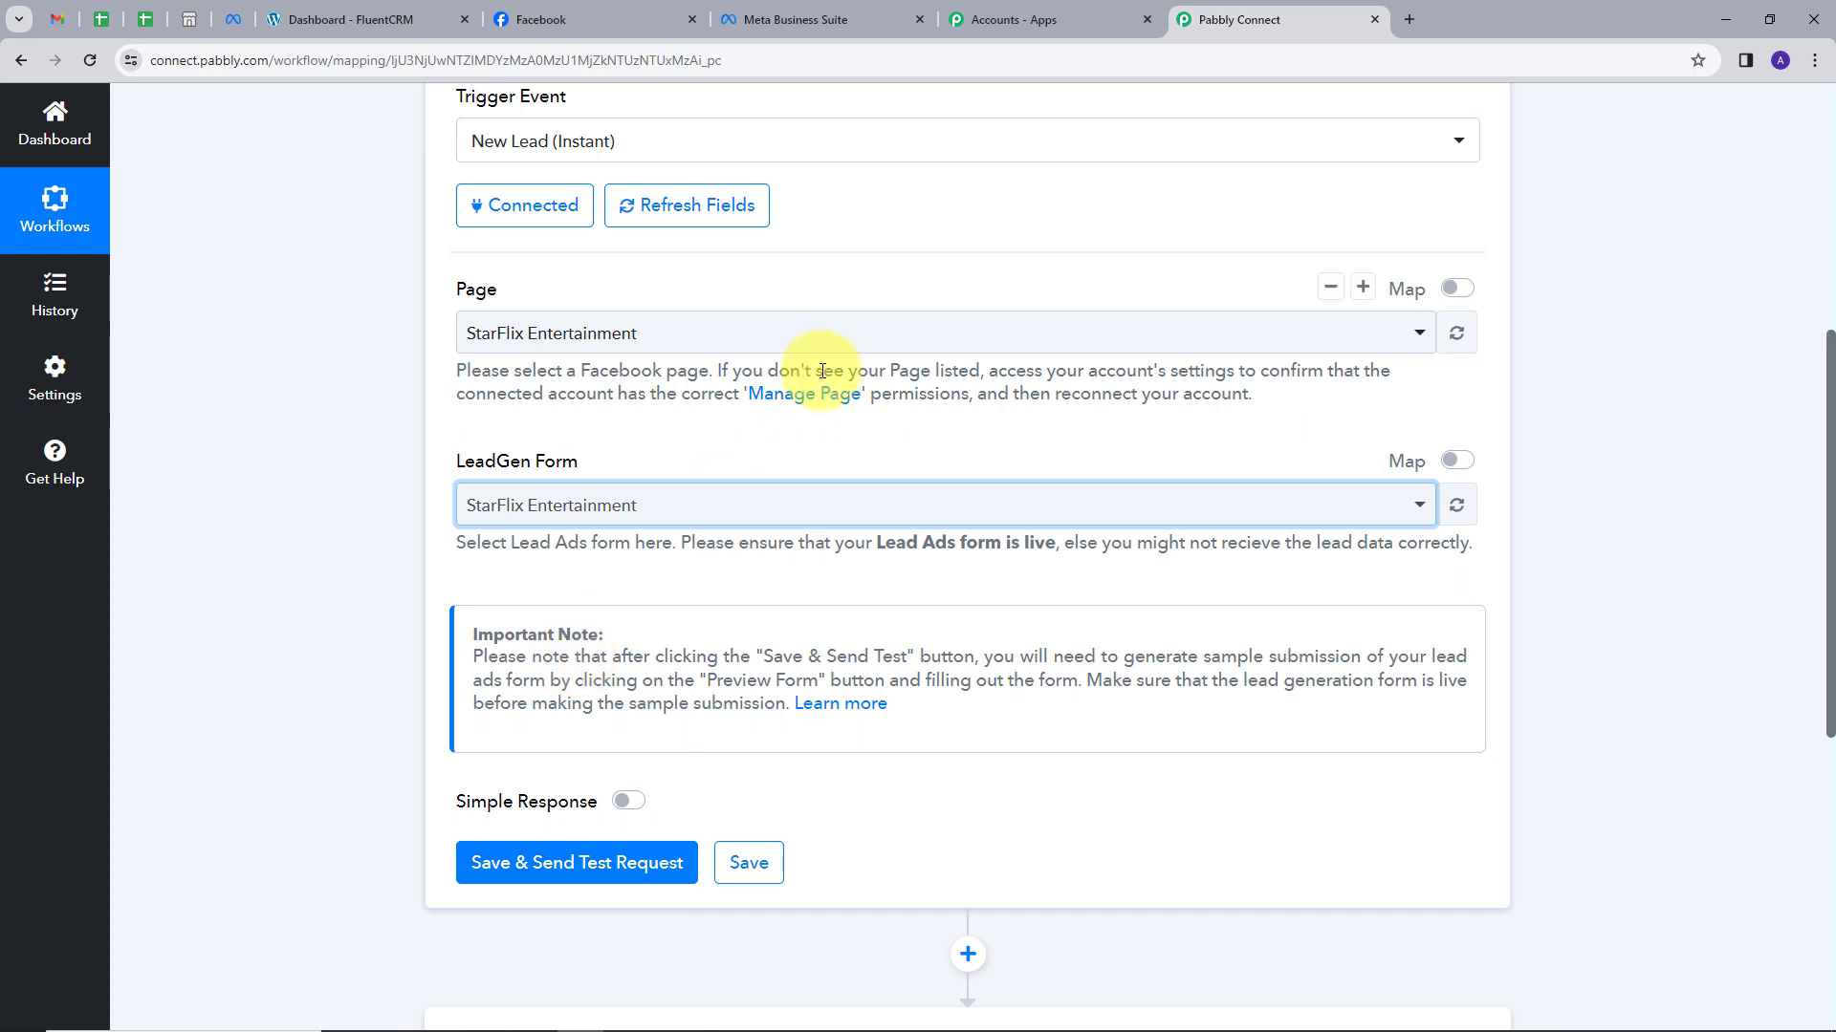
pyautogui.scroll(-1, 779, 492)
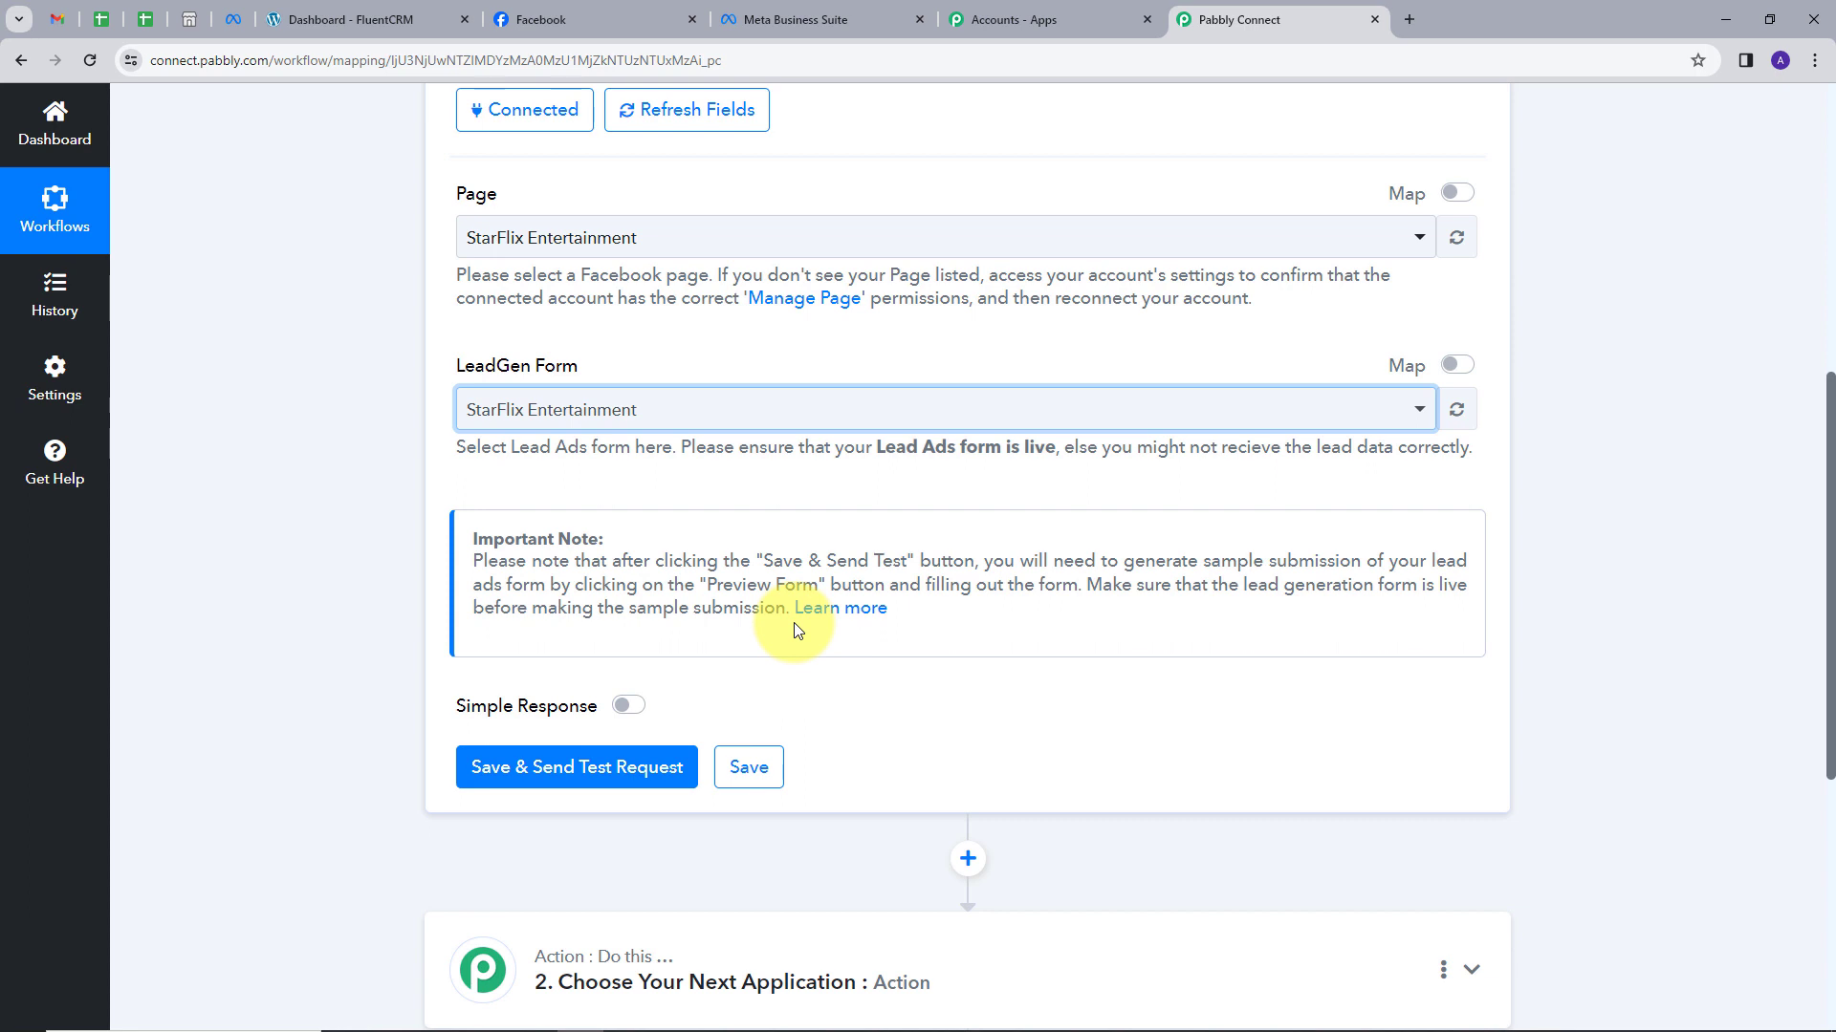
pyautogui.click(604, 776)
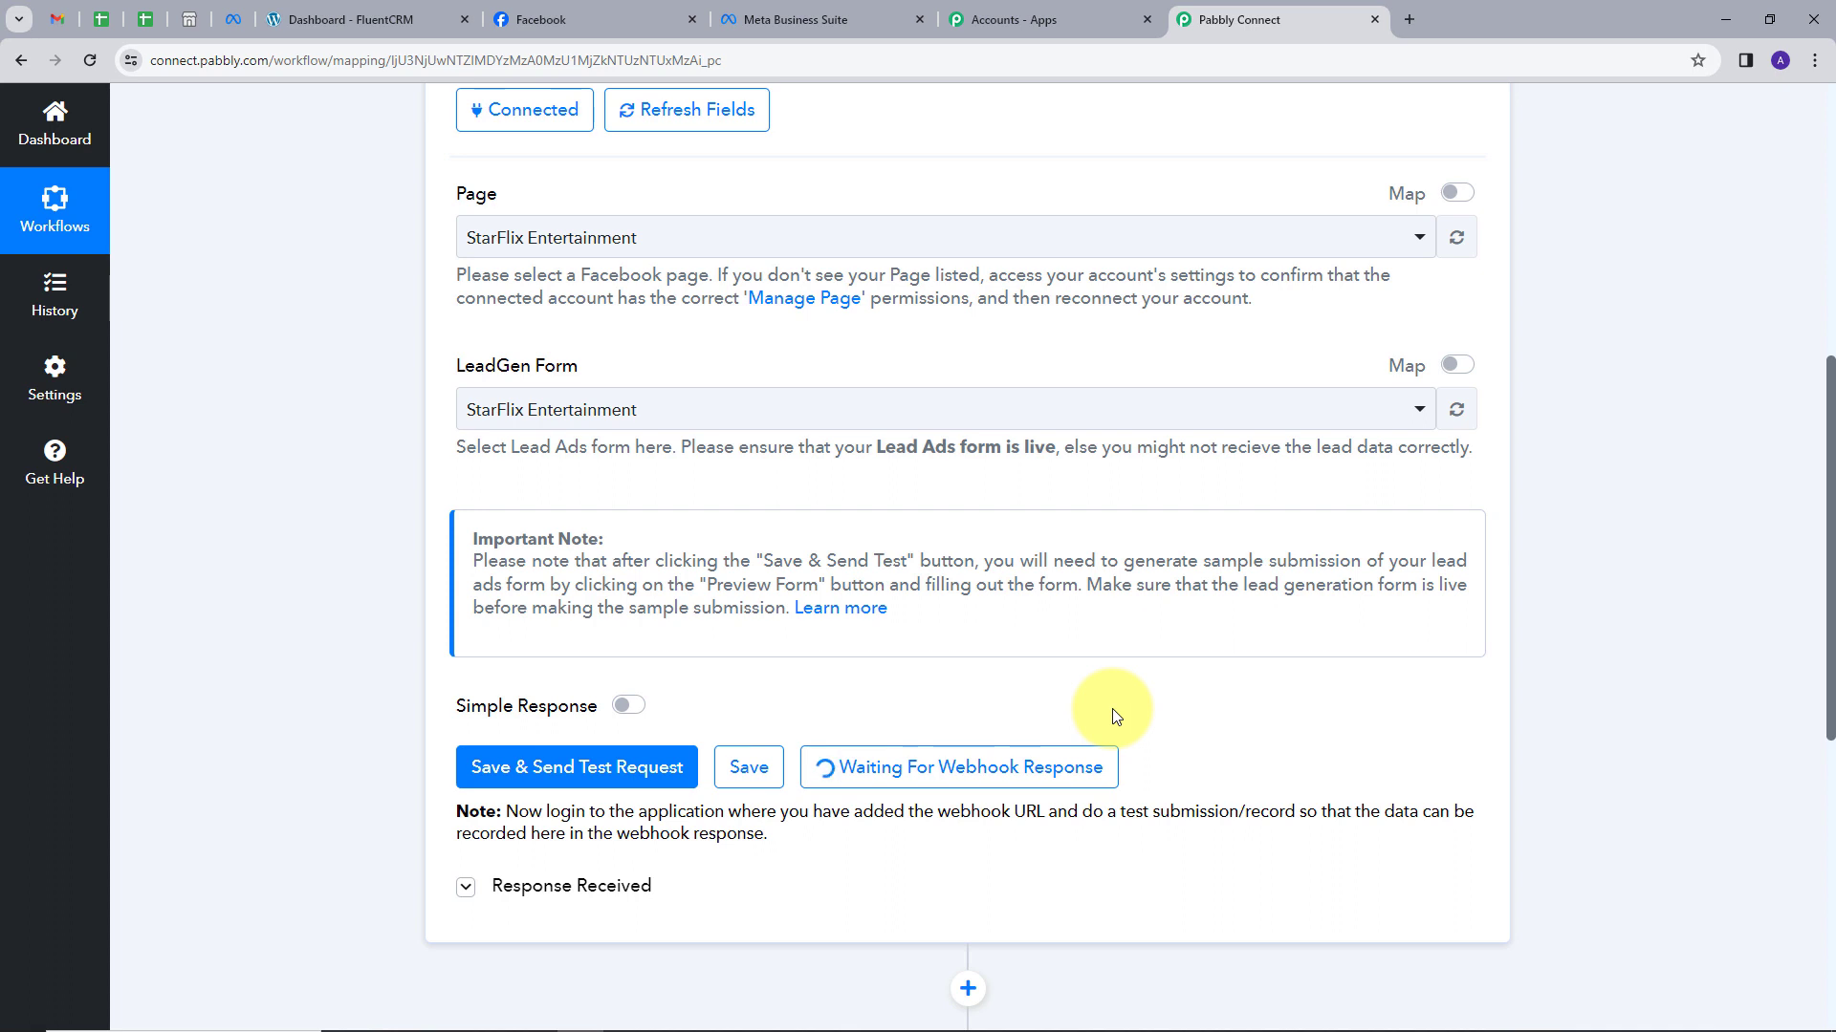
# Switch to the Meta for Developers tab while the trigger waits for a webhook.
pyautogui.click(234, 23)
# Open the Lead Ads Testing Tool, select the StarFlix Entertainment page, and preview its form.
pyautogui.click(1595, 129)
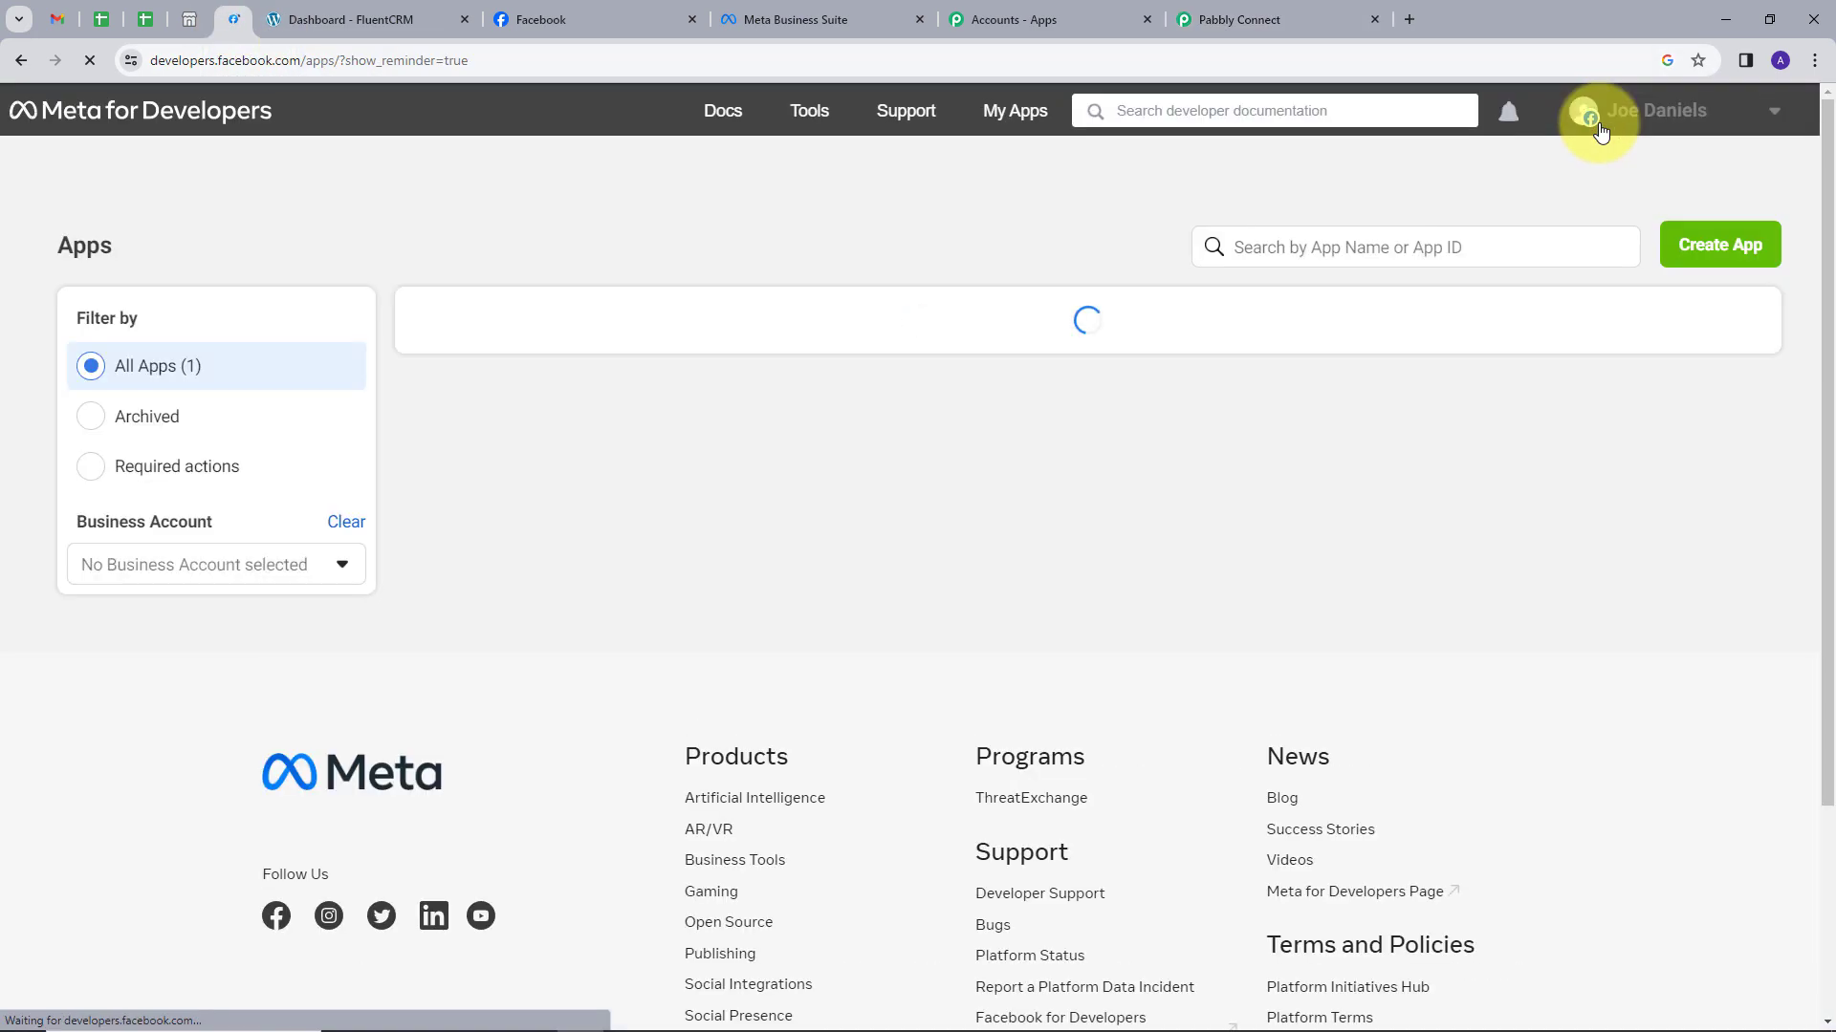
pyautogui.click(808, 116)
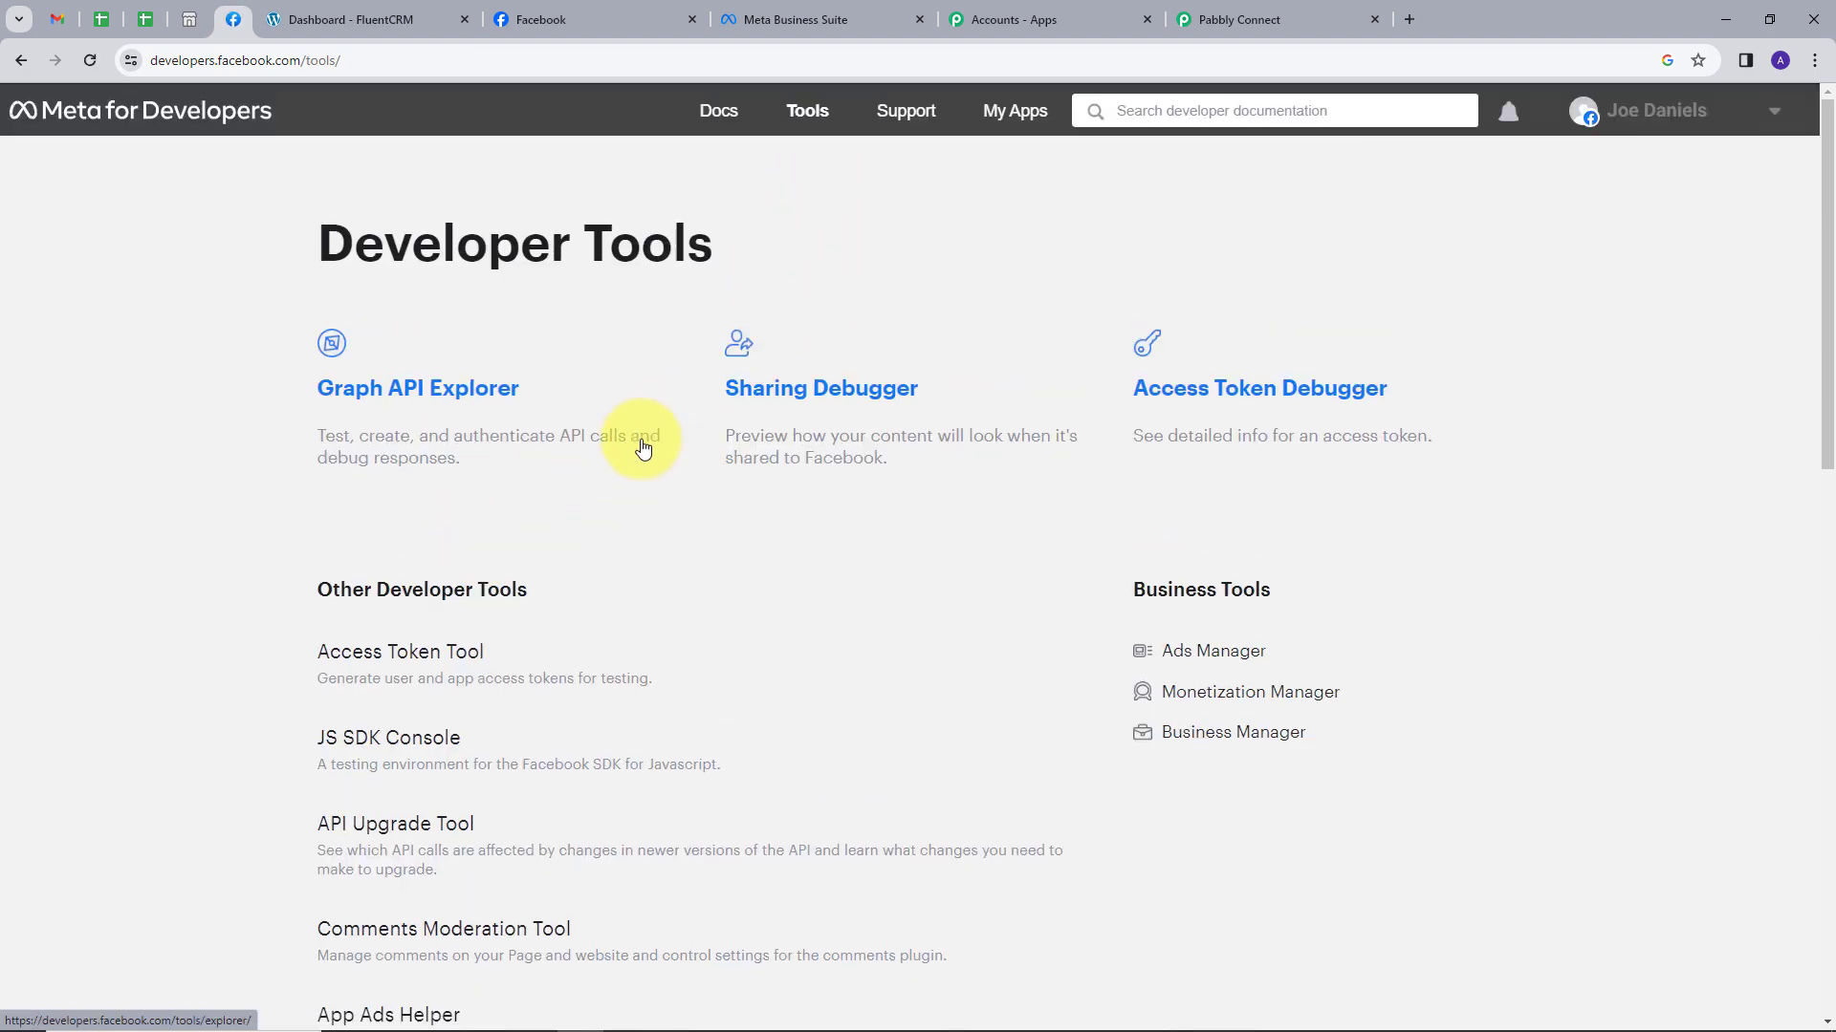
pyautogui.scroll(-5, 643, 447)
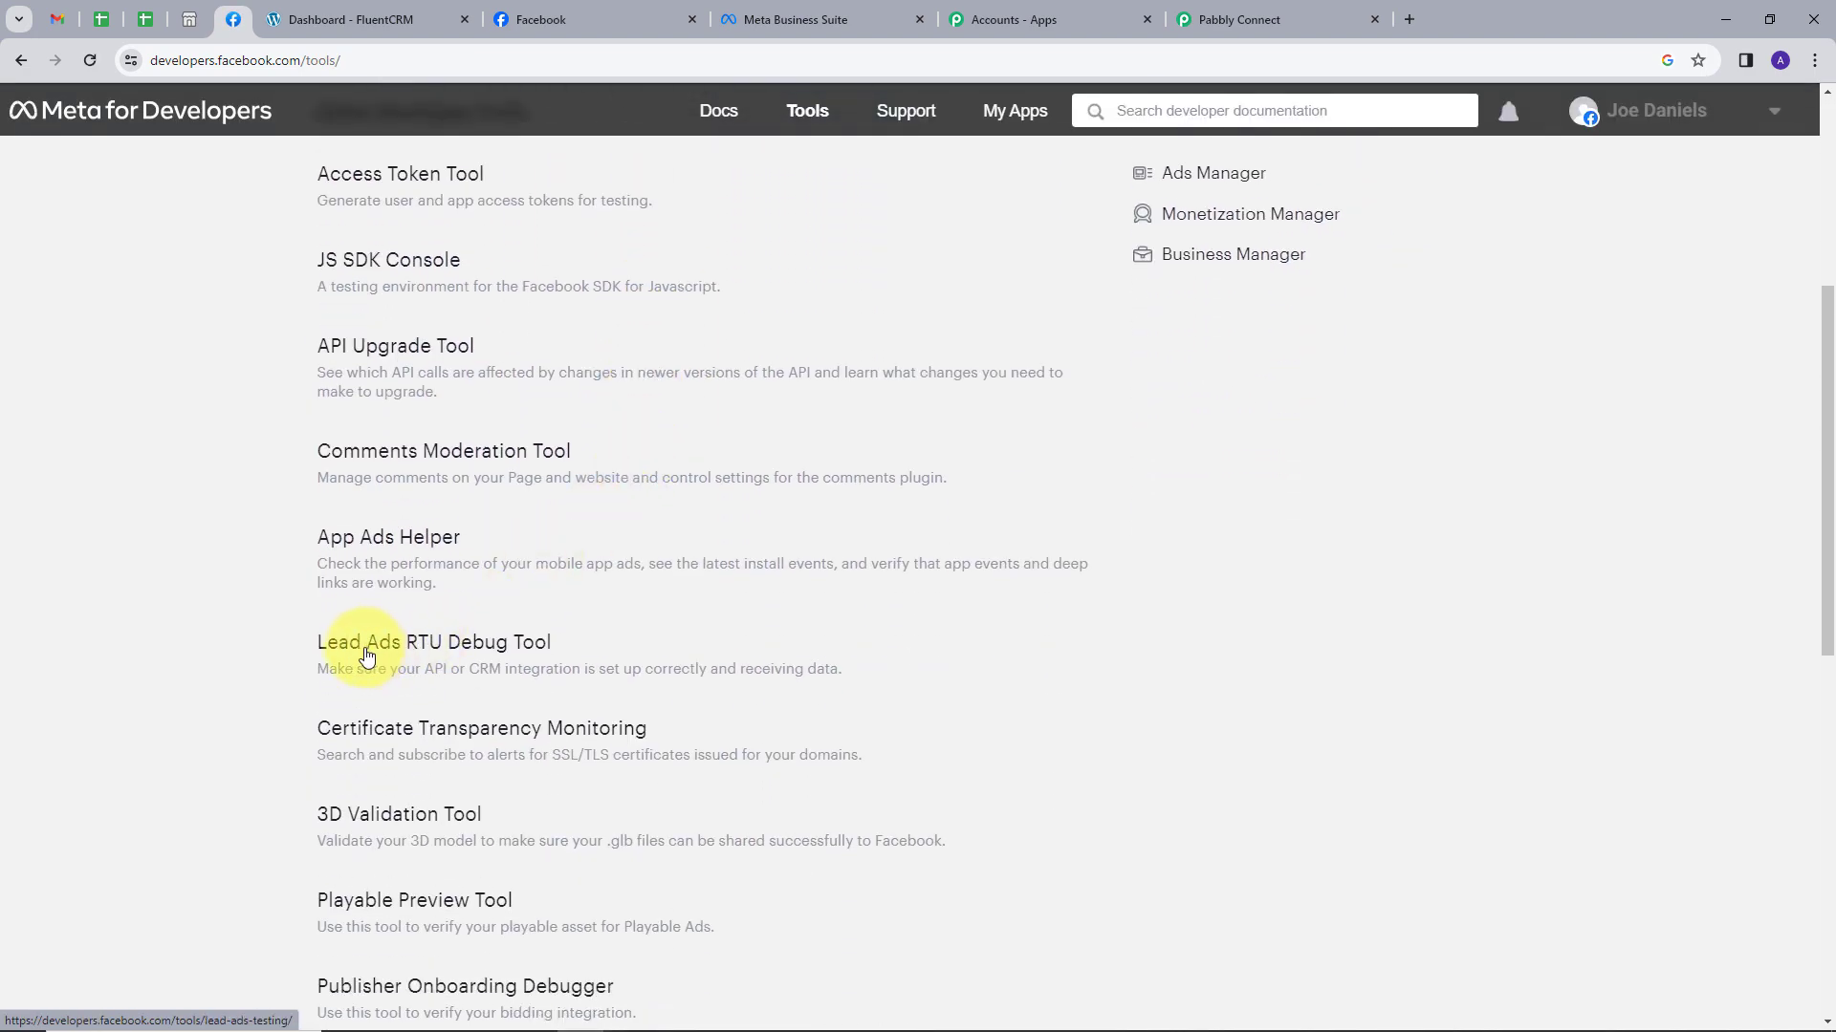
pyautogui.click(421, 653)
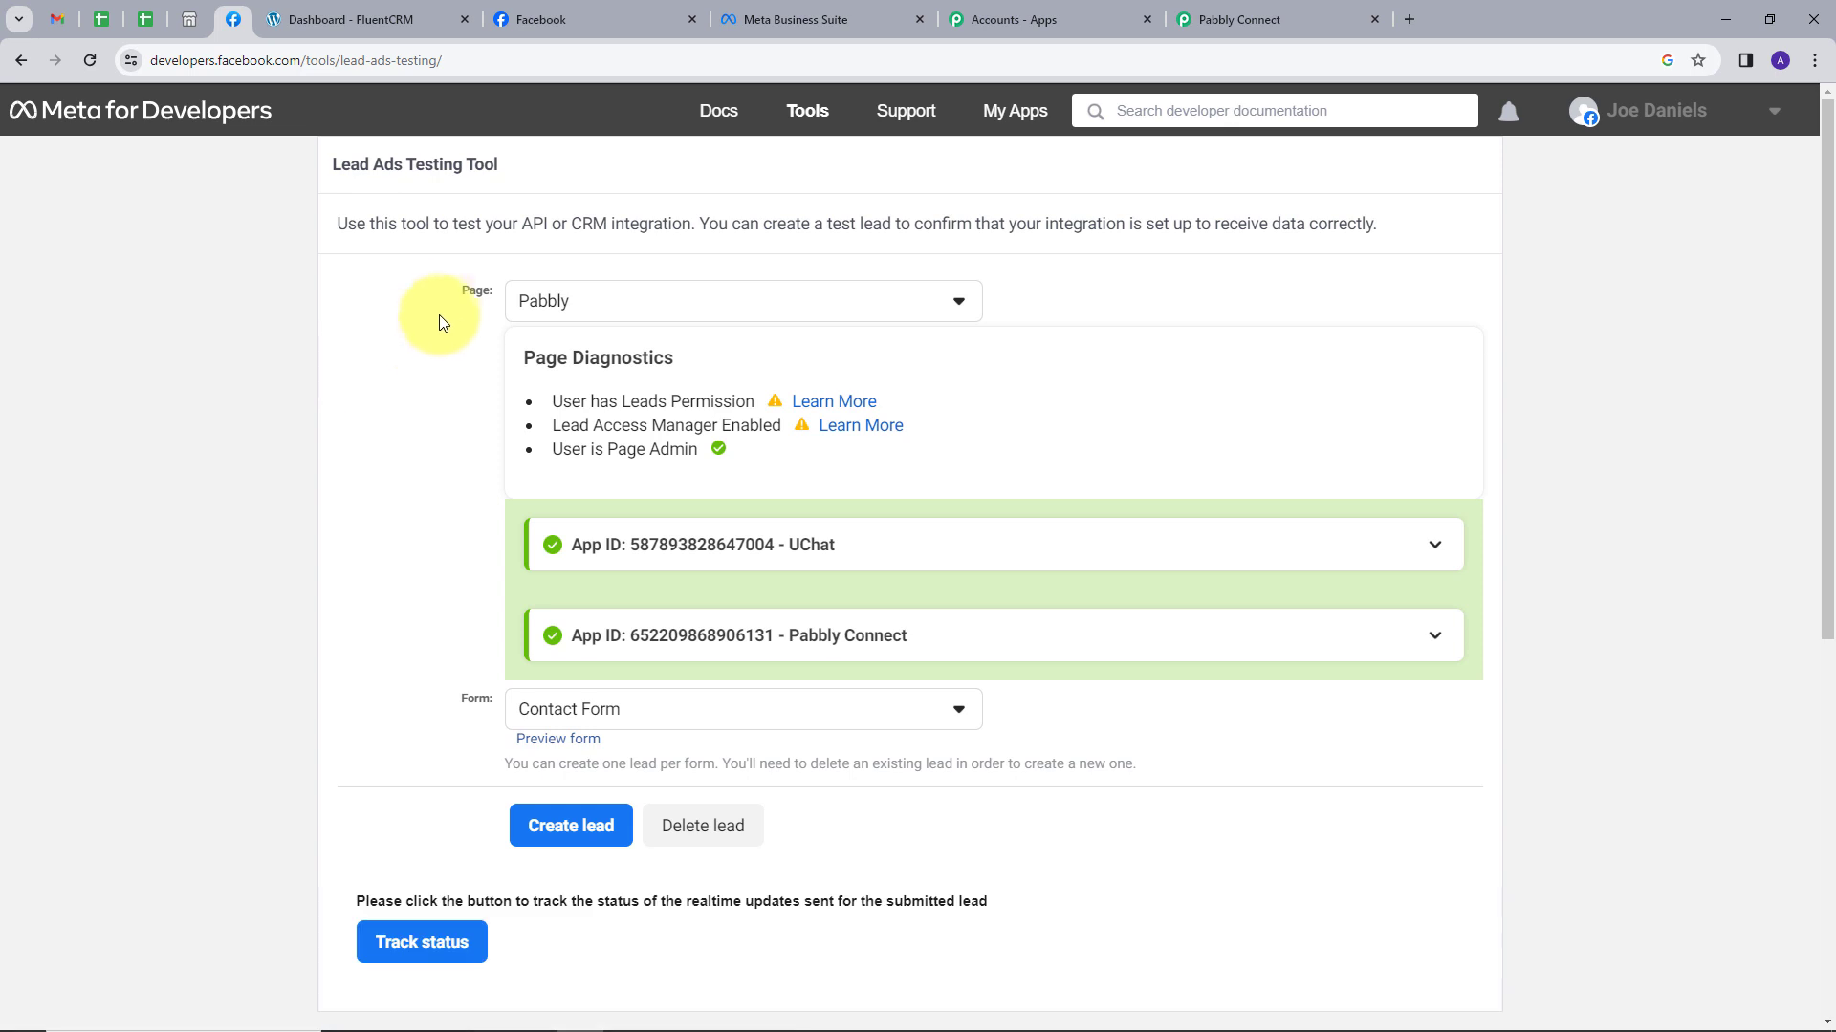
pyautogui.click(646, 302)
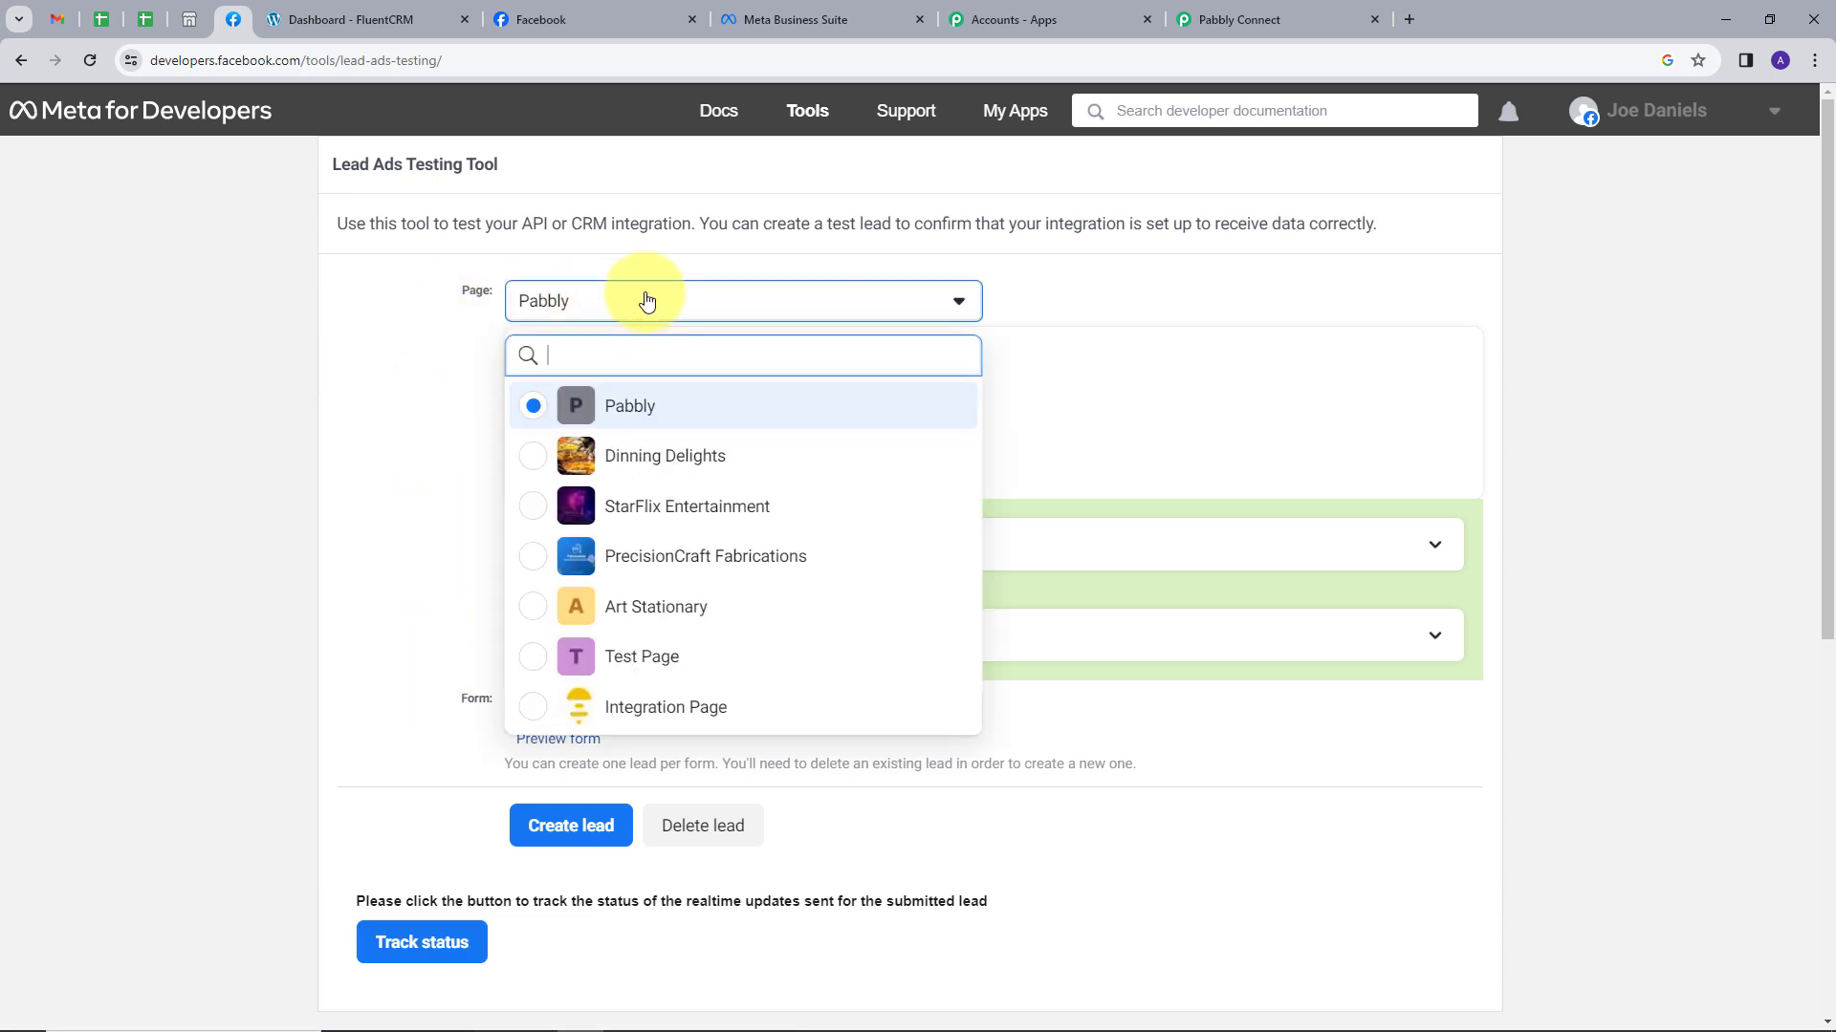
pyautogui.click(646, 508)
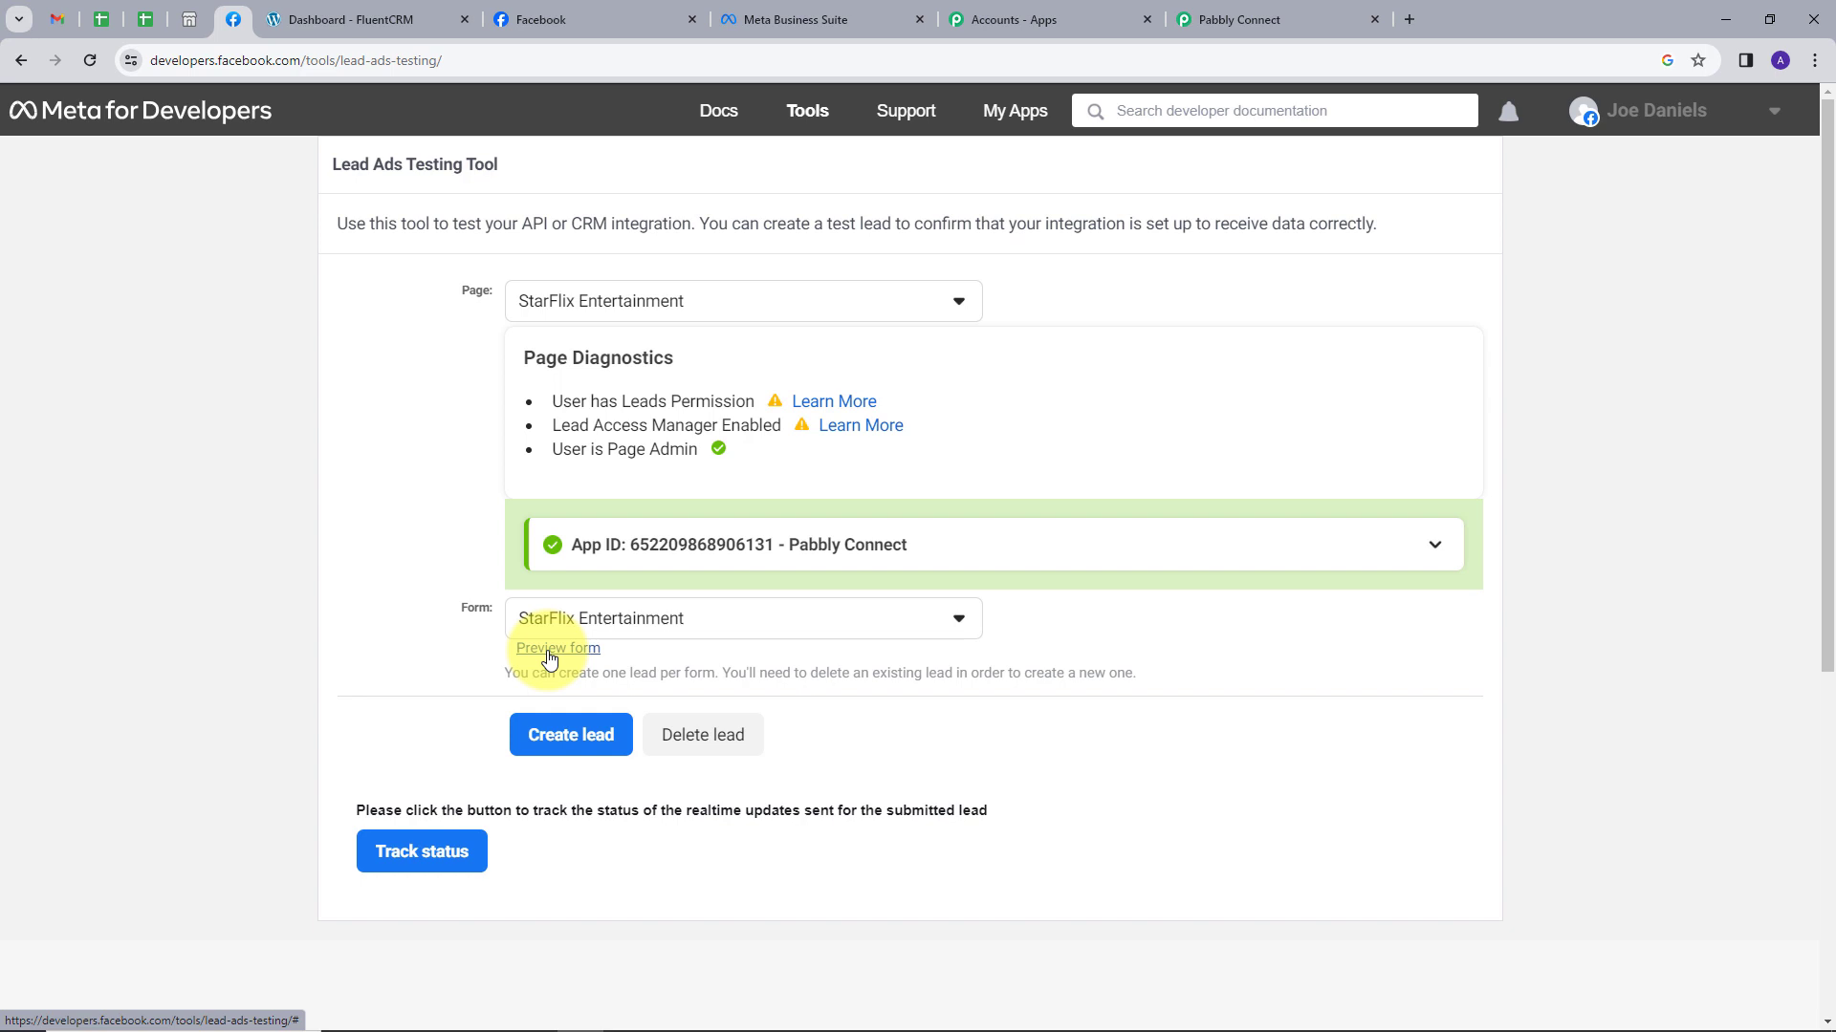
pyautogui.click(550, 650)
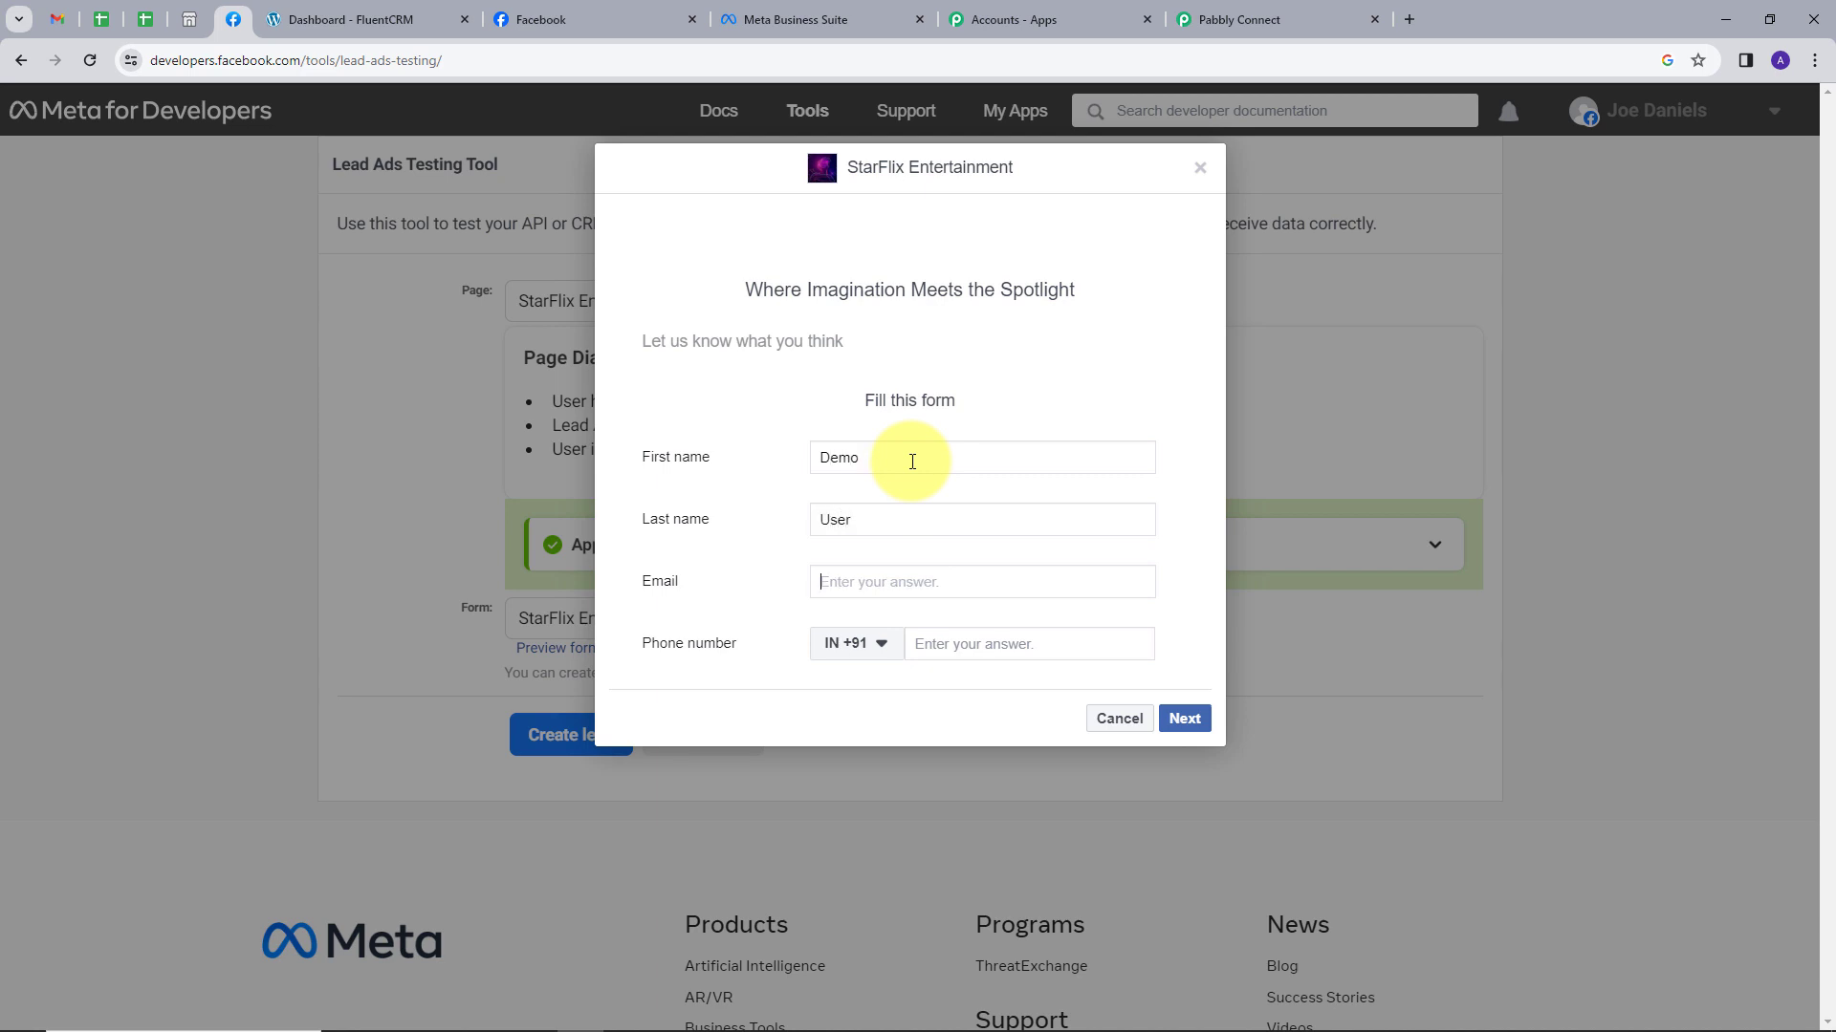
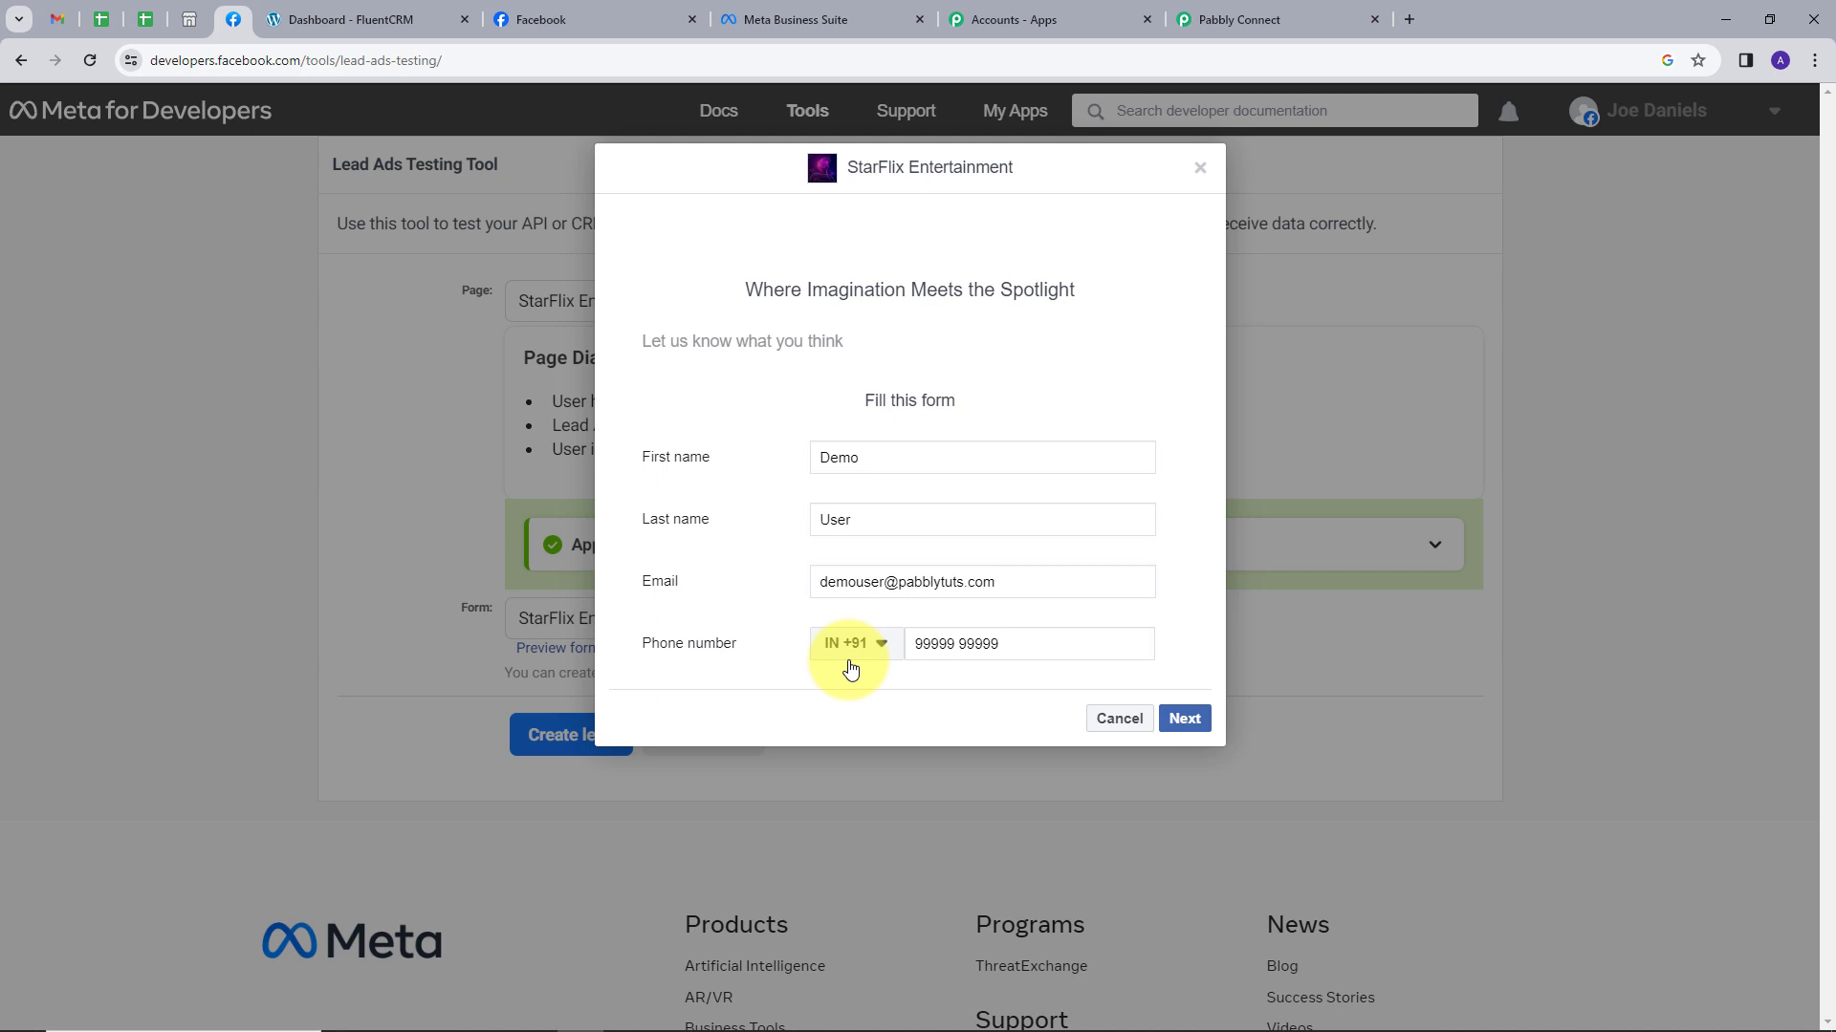
# Enter the test lead's first and last name, email and phone, then submit it.
pyautogui.click(1182, 718)
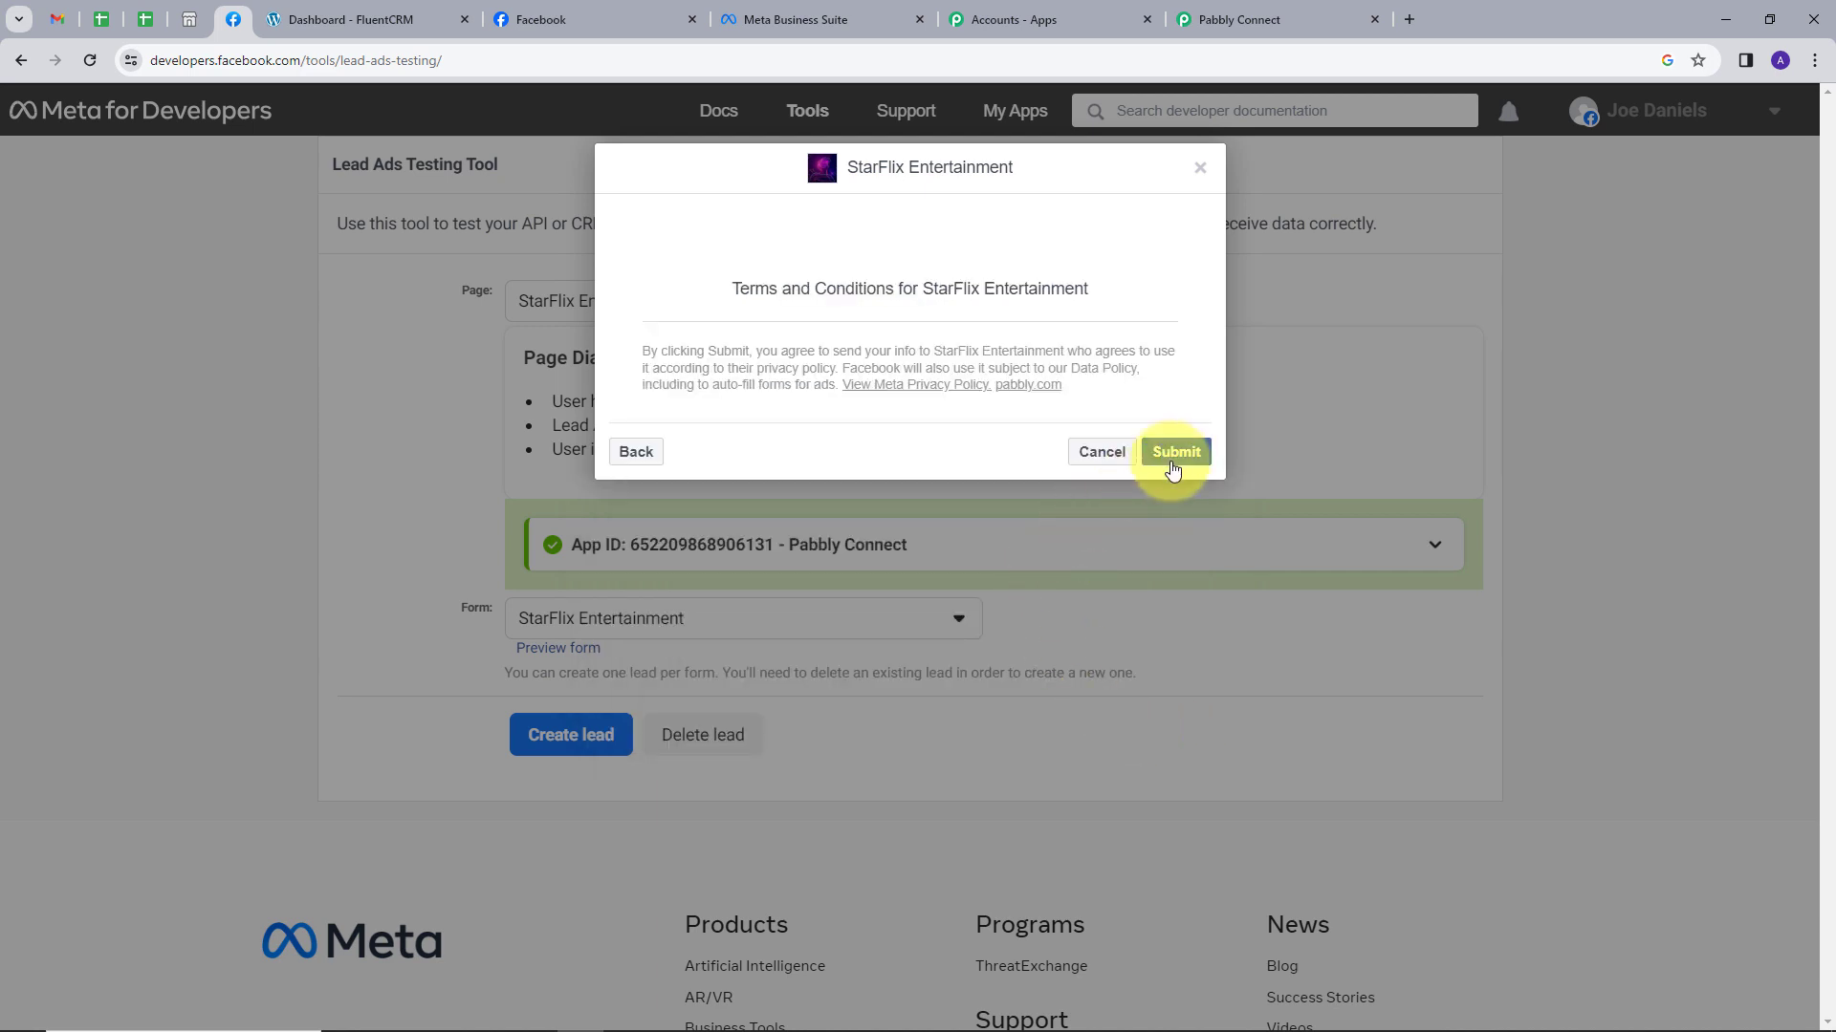
pyautogui.click(1177, 456)
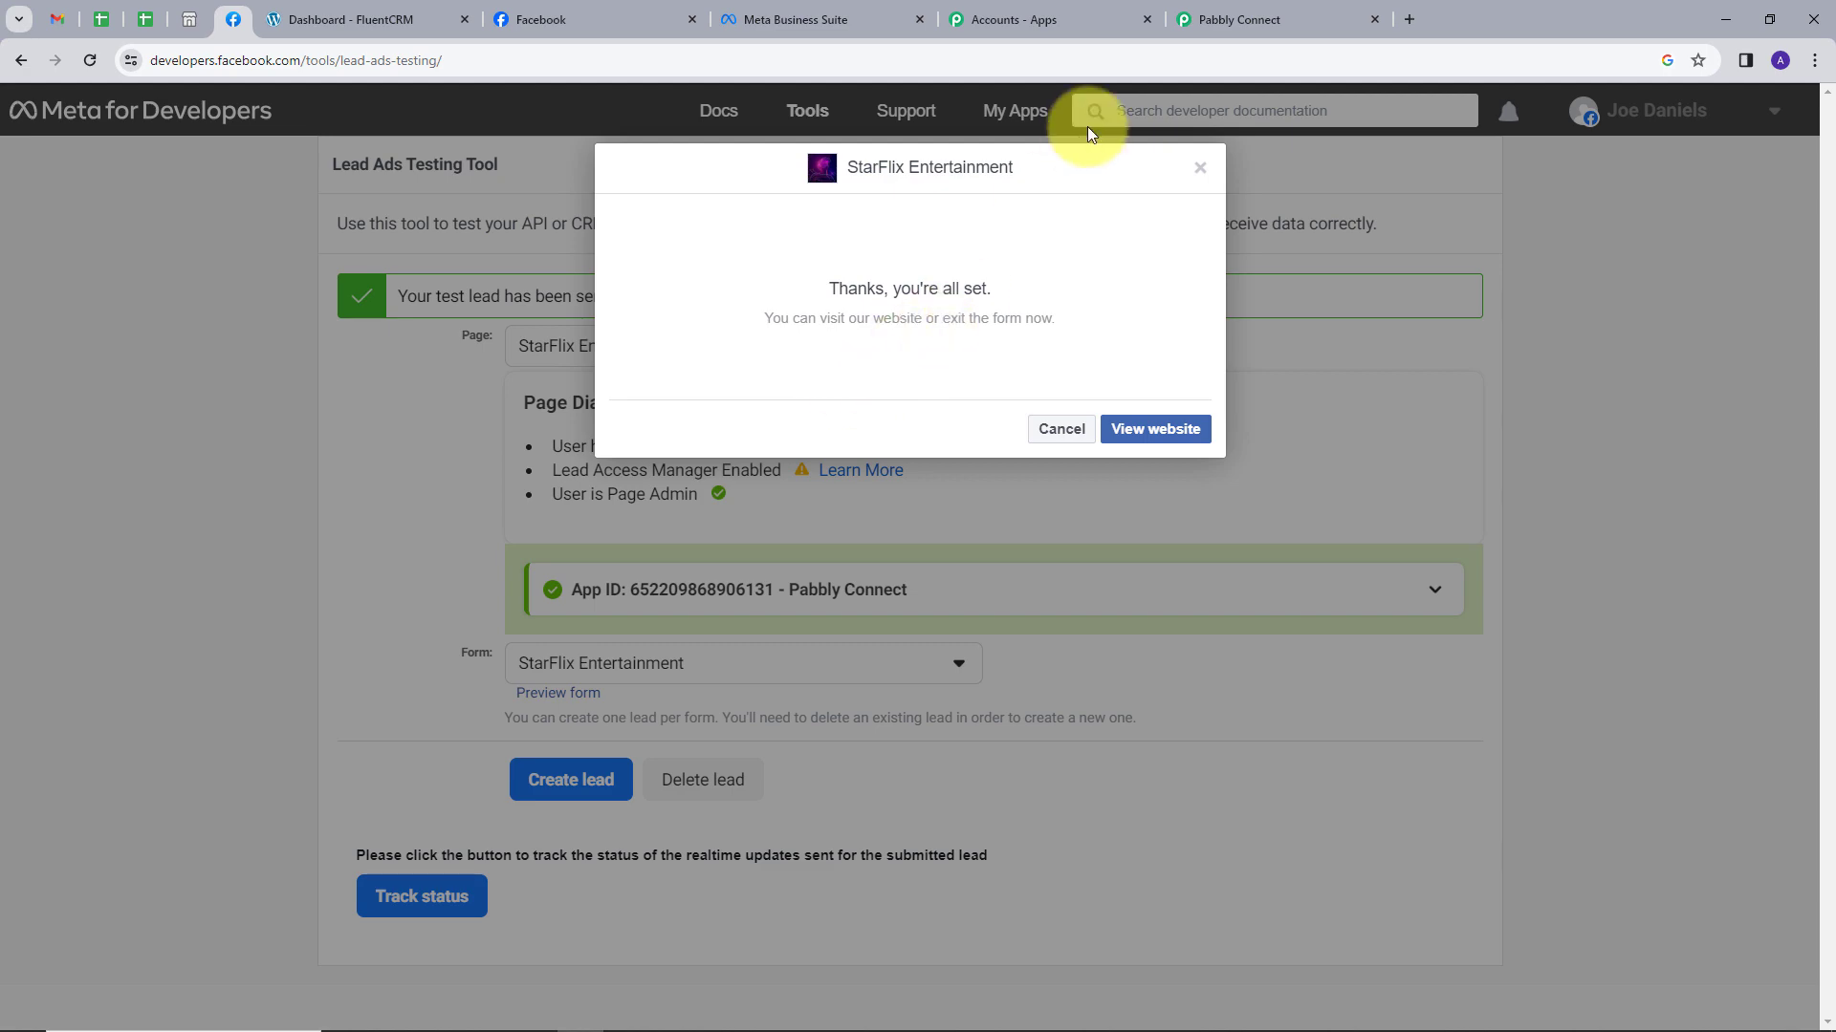
pyautogui.click(1218, 8)
pyautogui.scroll(-1, 1006, 472)
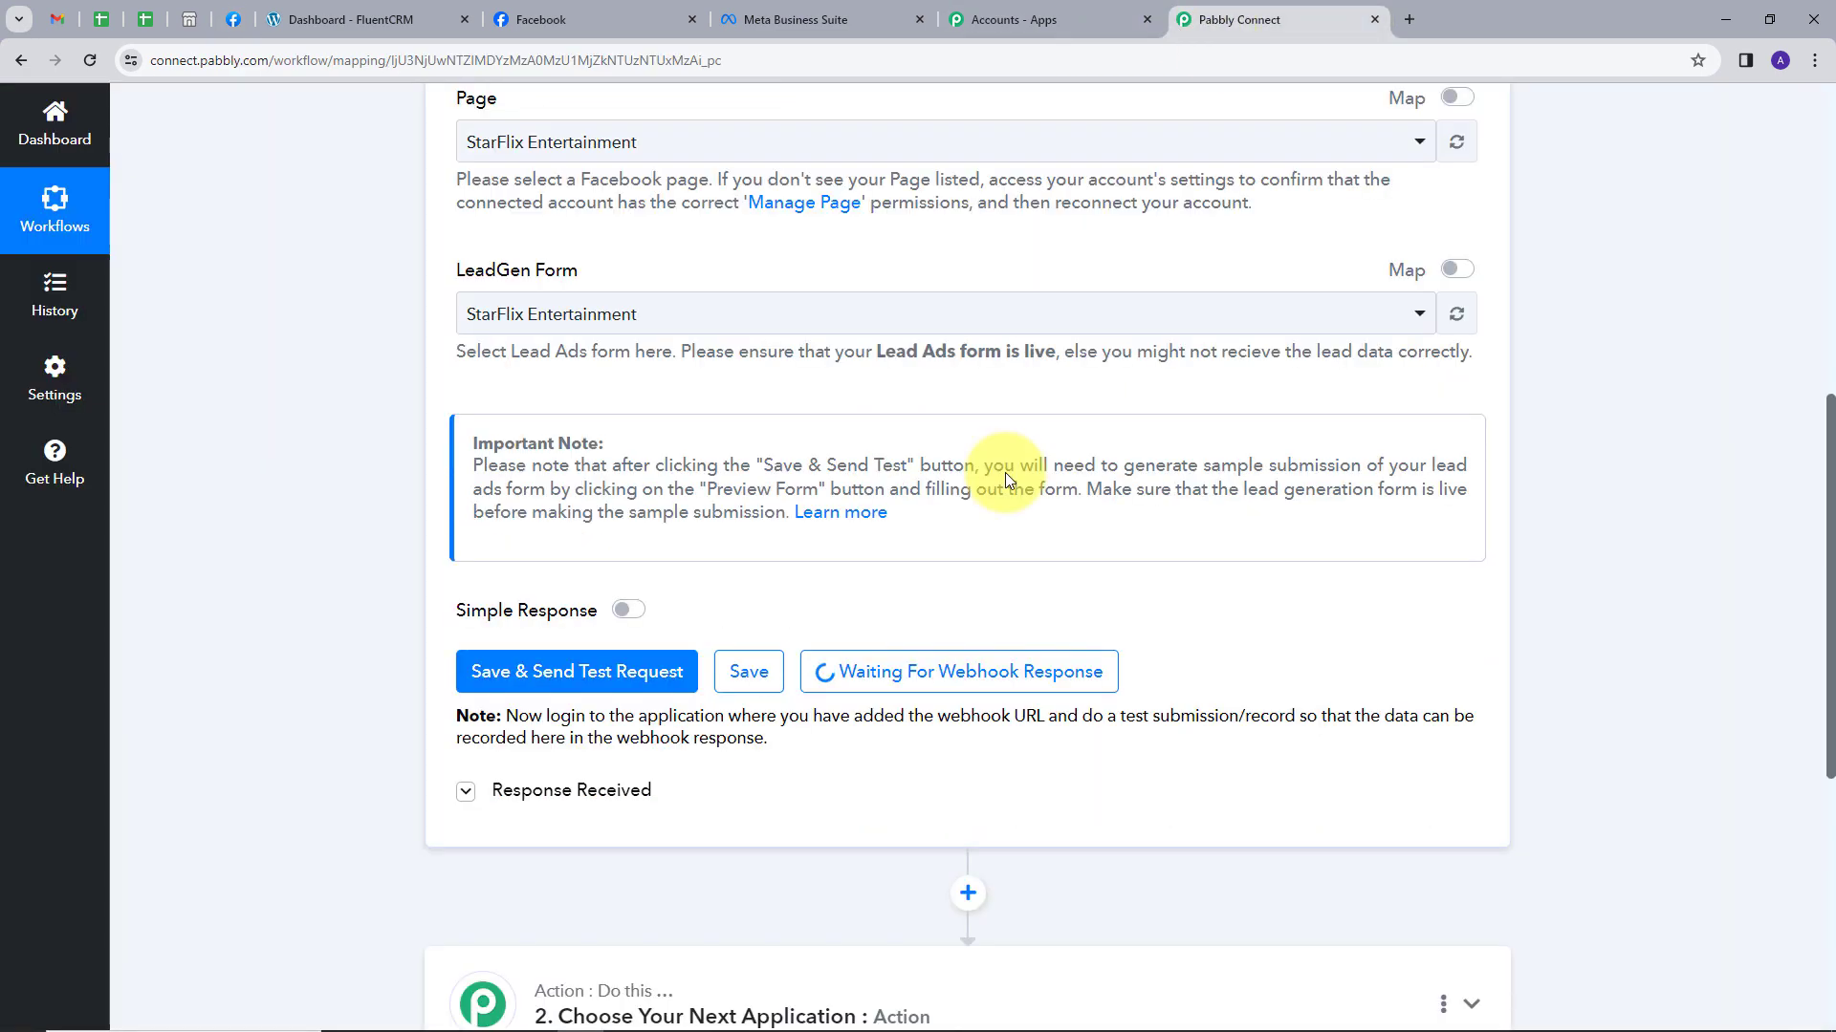
pyautogui.scroll(-4, 1511, 428)
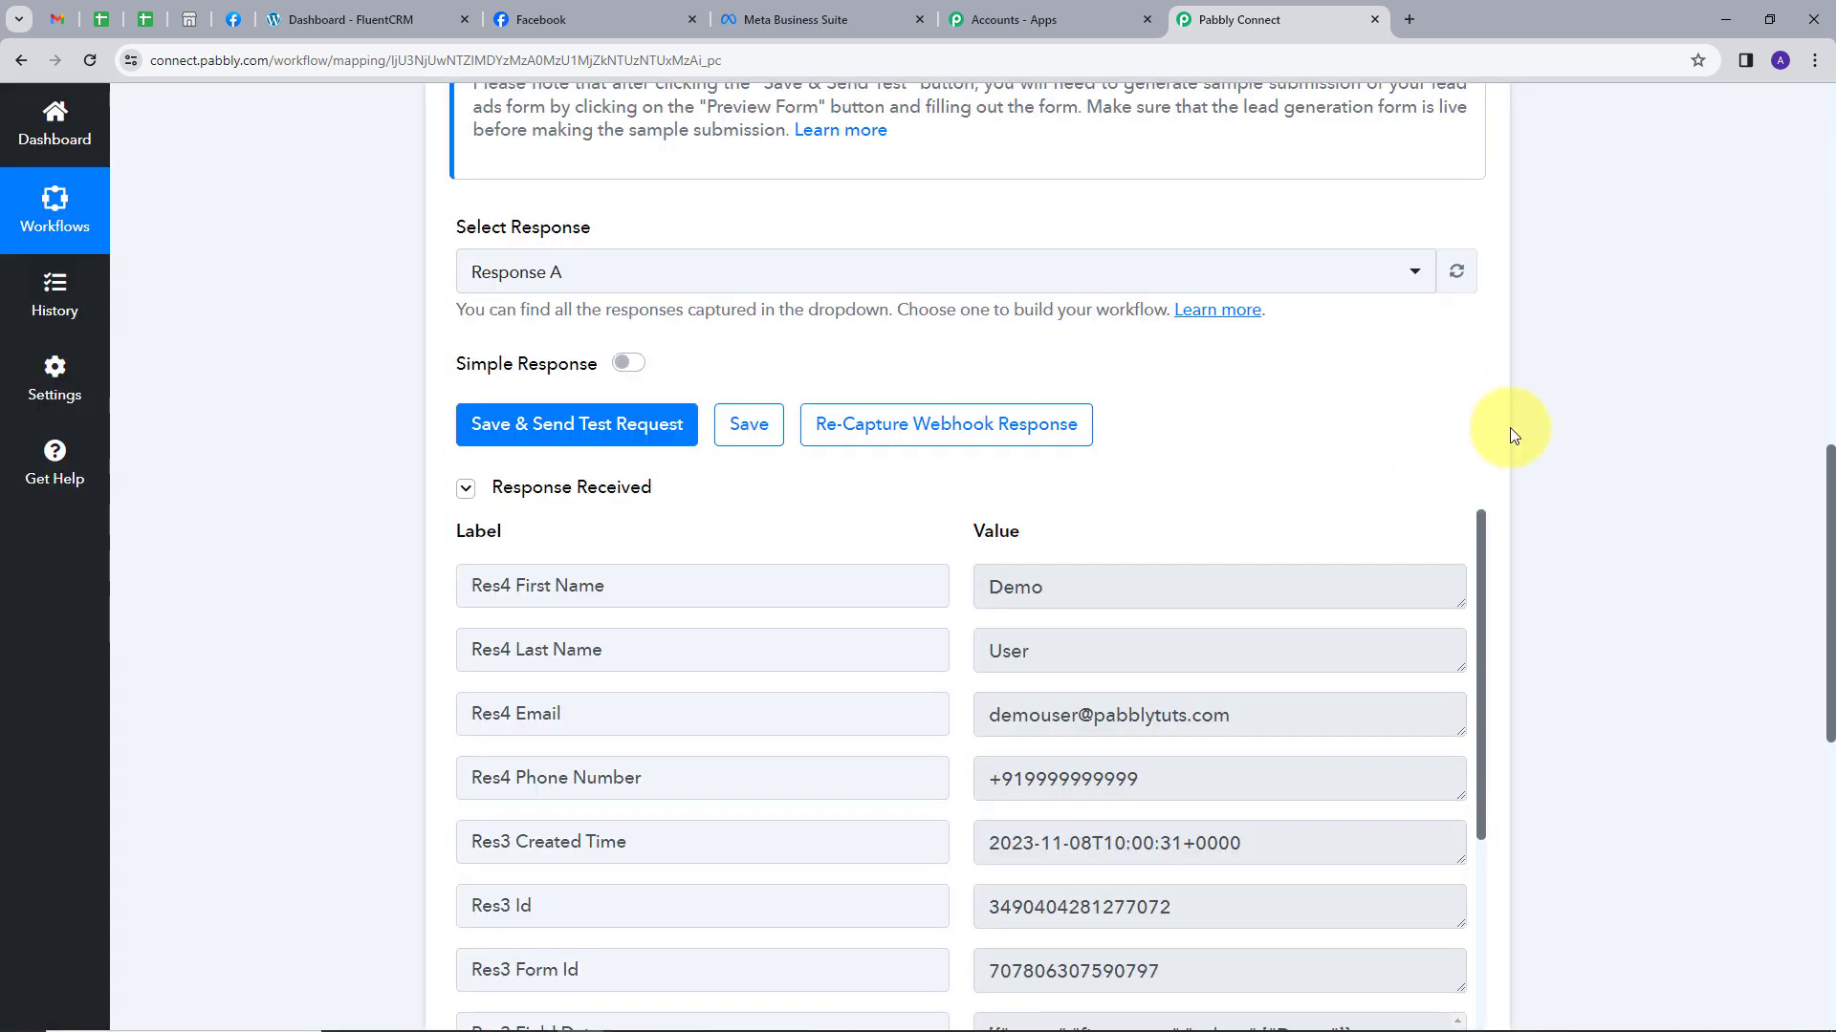
pyautogui.scroll(-2, 1568, 416)
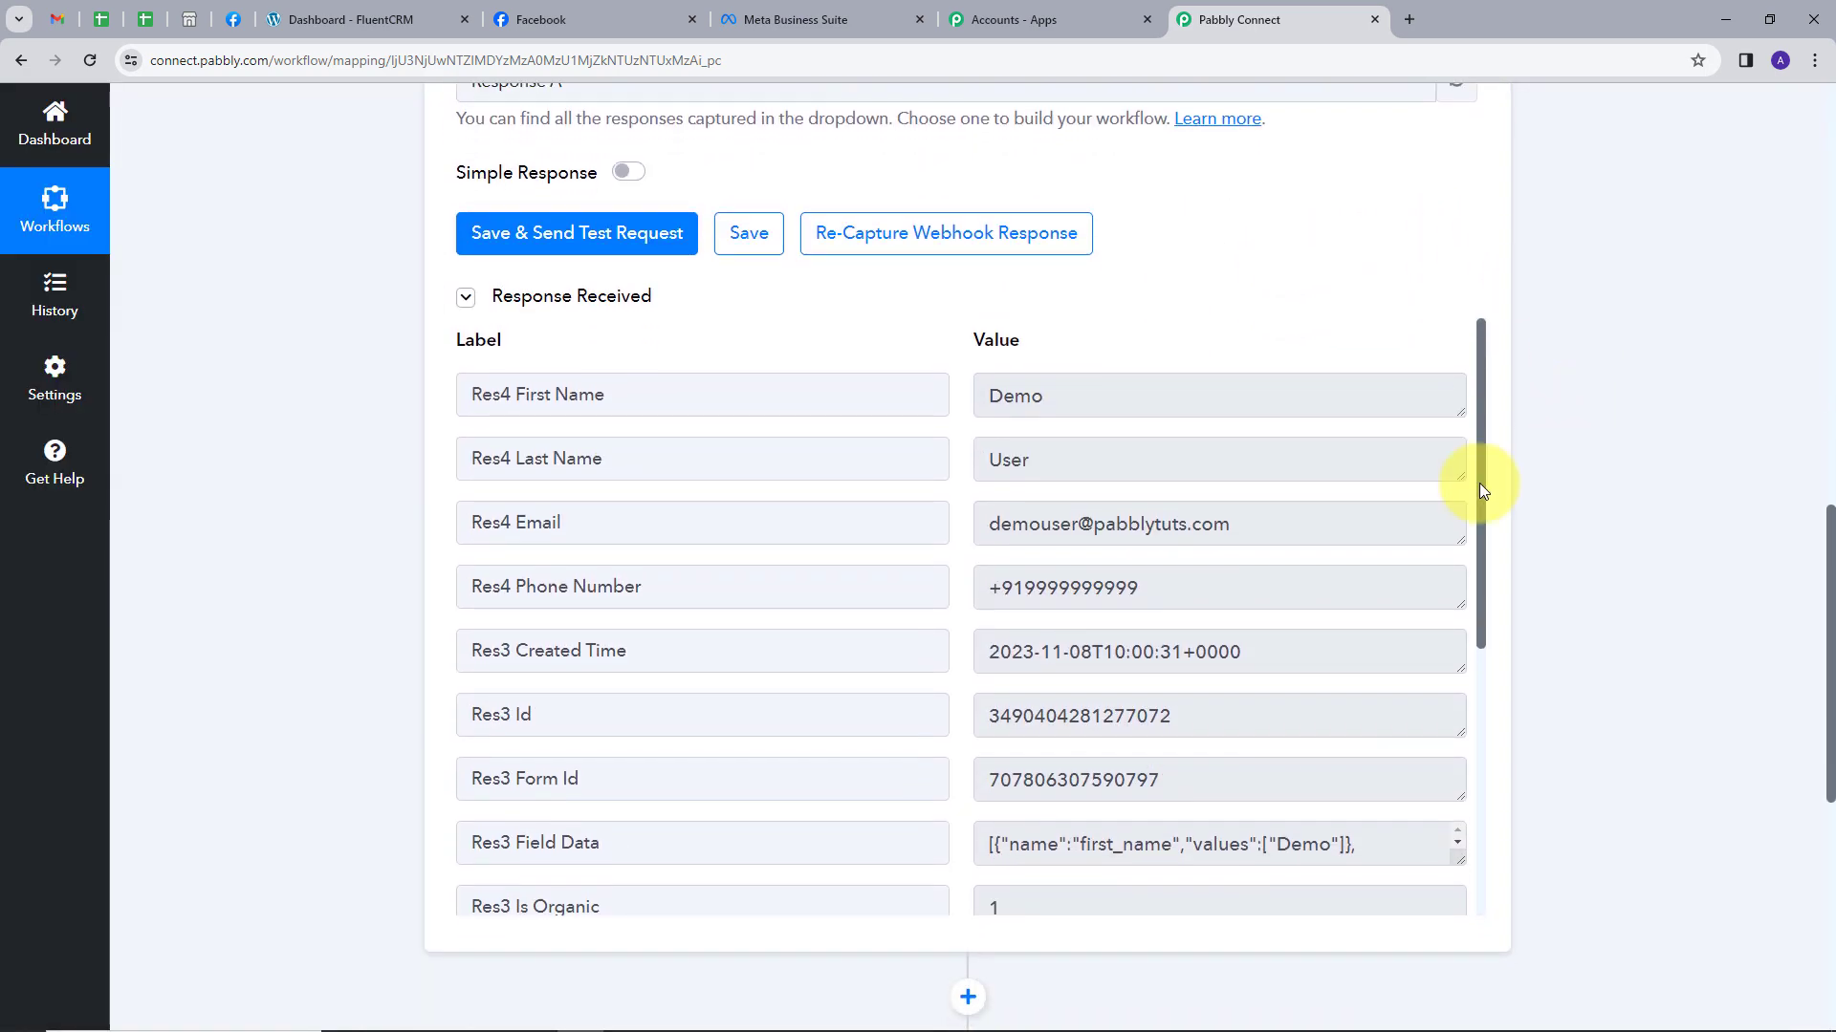
pyautogui.click(1100, 390)
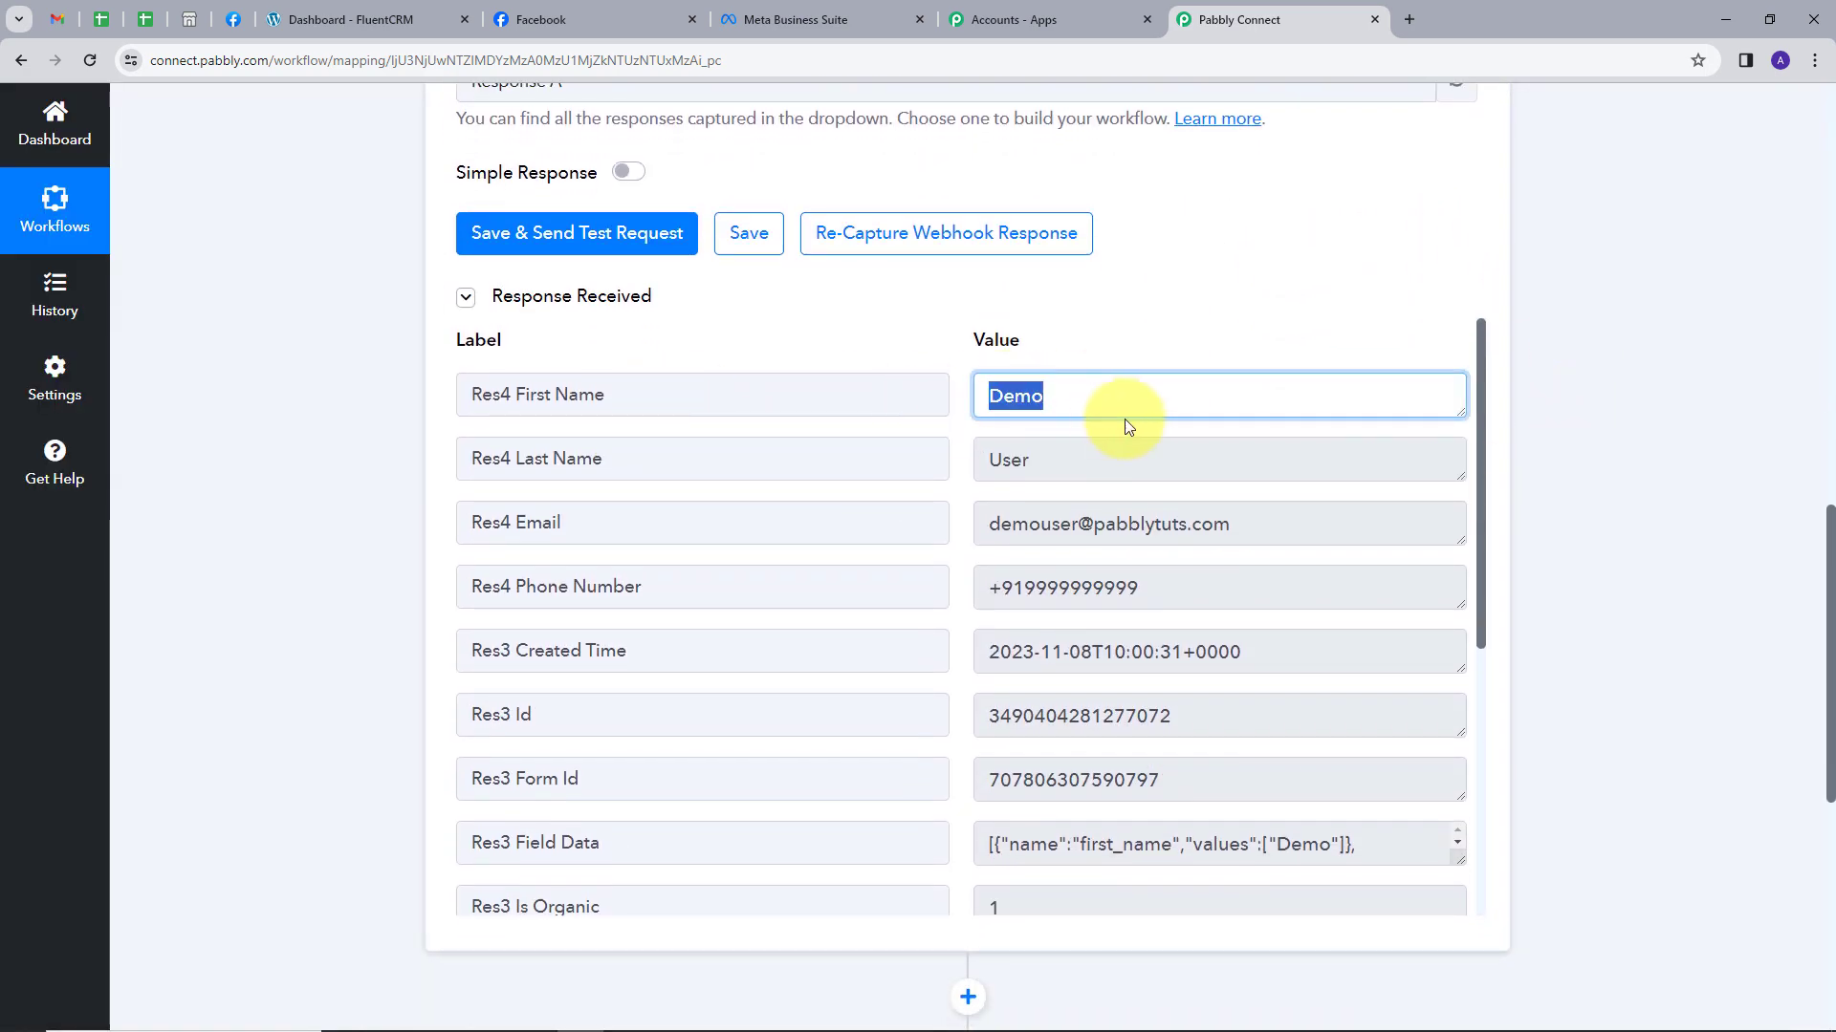
pyautogui.click(1087, 453)
pyautogui.click(1263, 515)
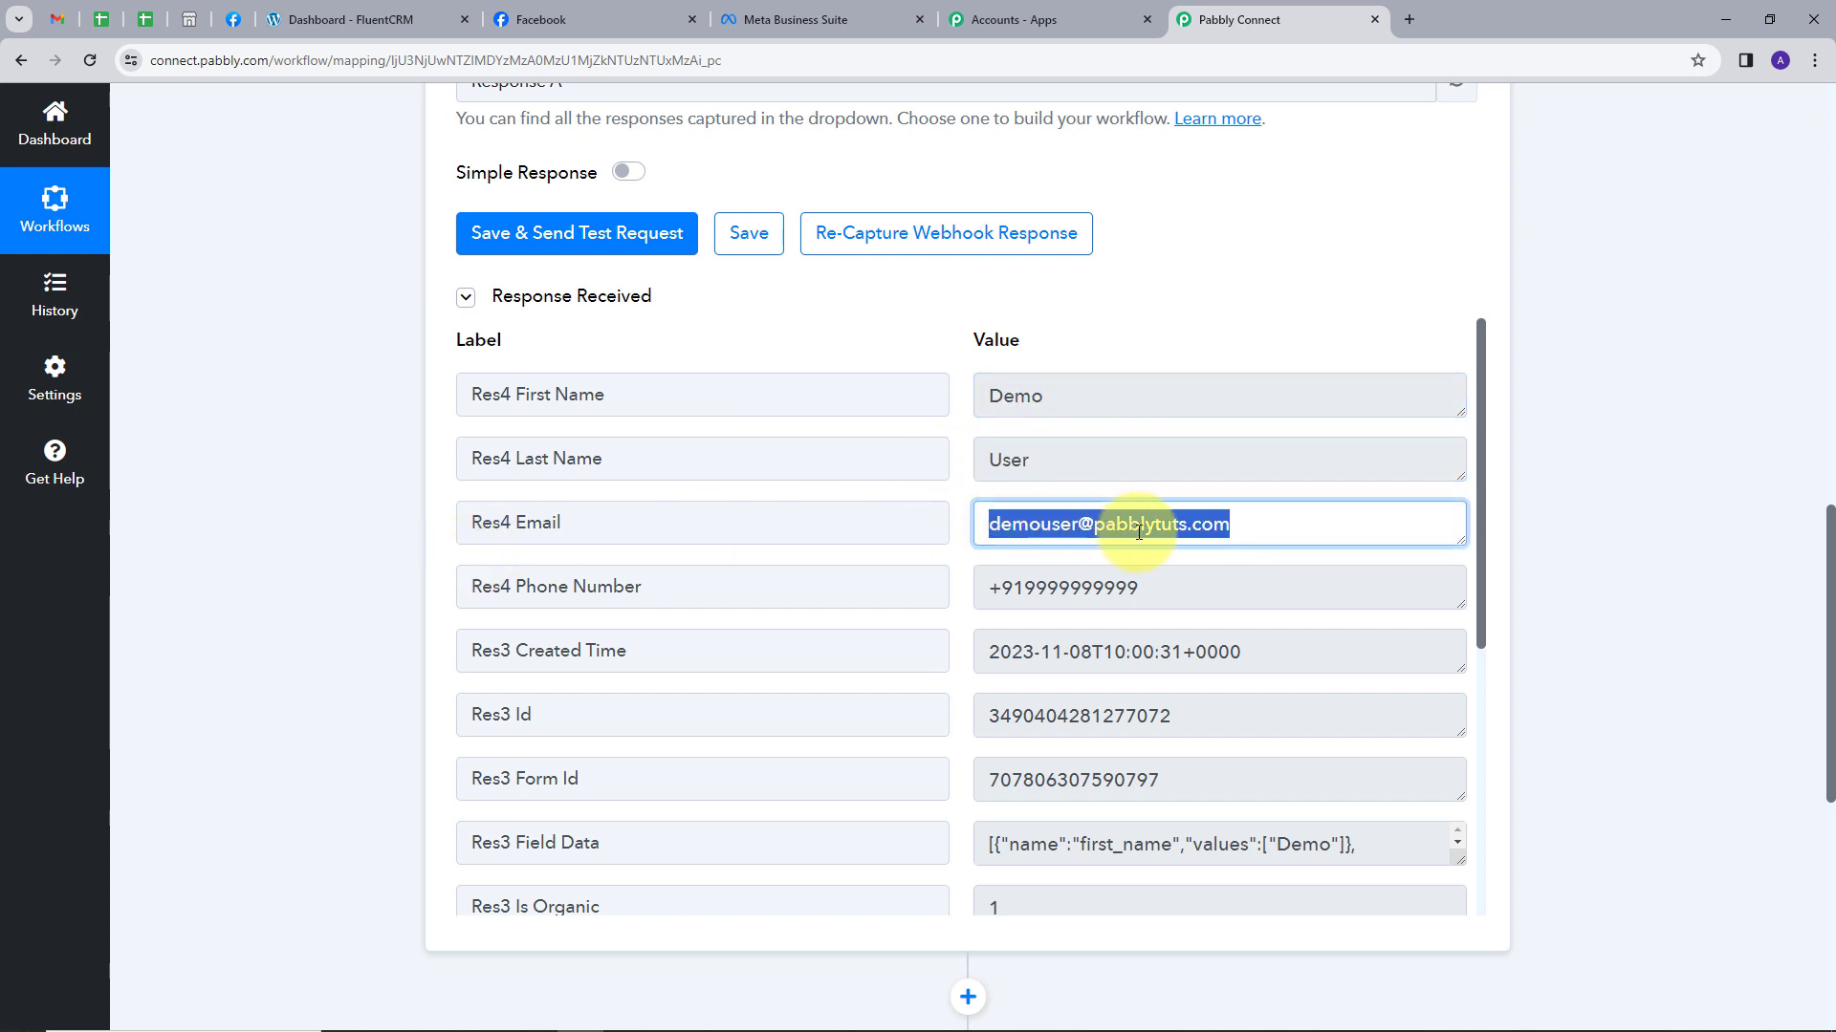
pyautogui.click(1143, 586)
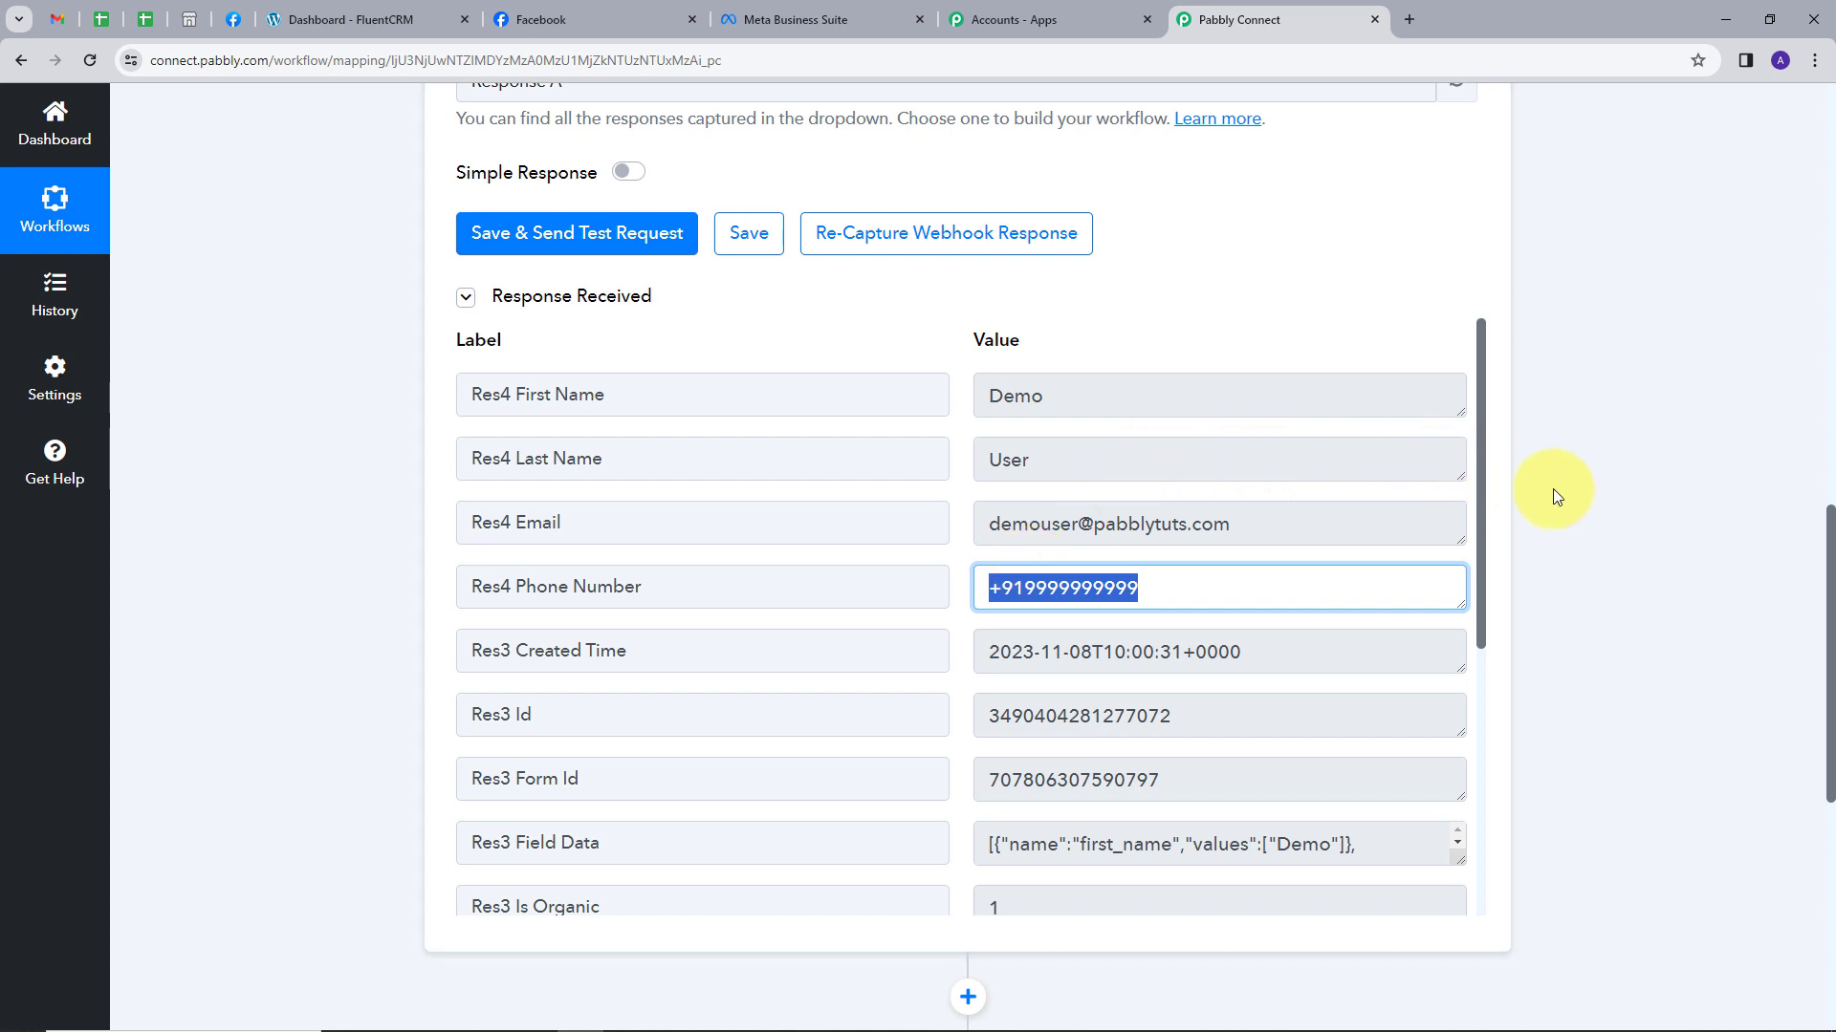
pyautogui.scroll(-5, 1553, 489)
# Set the empty action step's app to FluentCRM by searching 'flue'.
pyautogui.click(1441, 646)
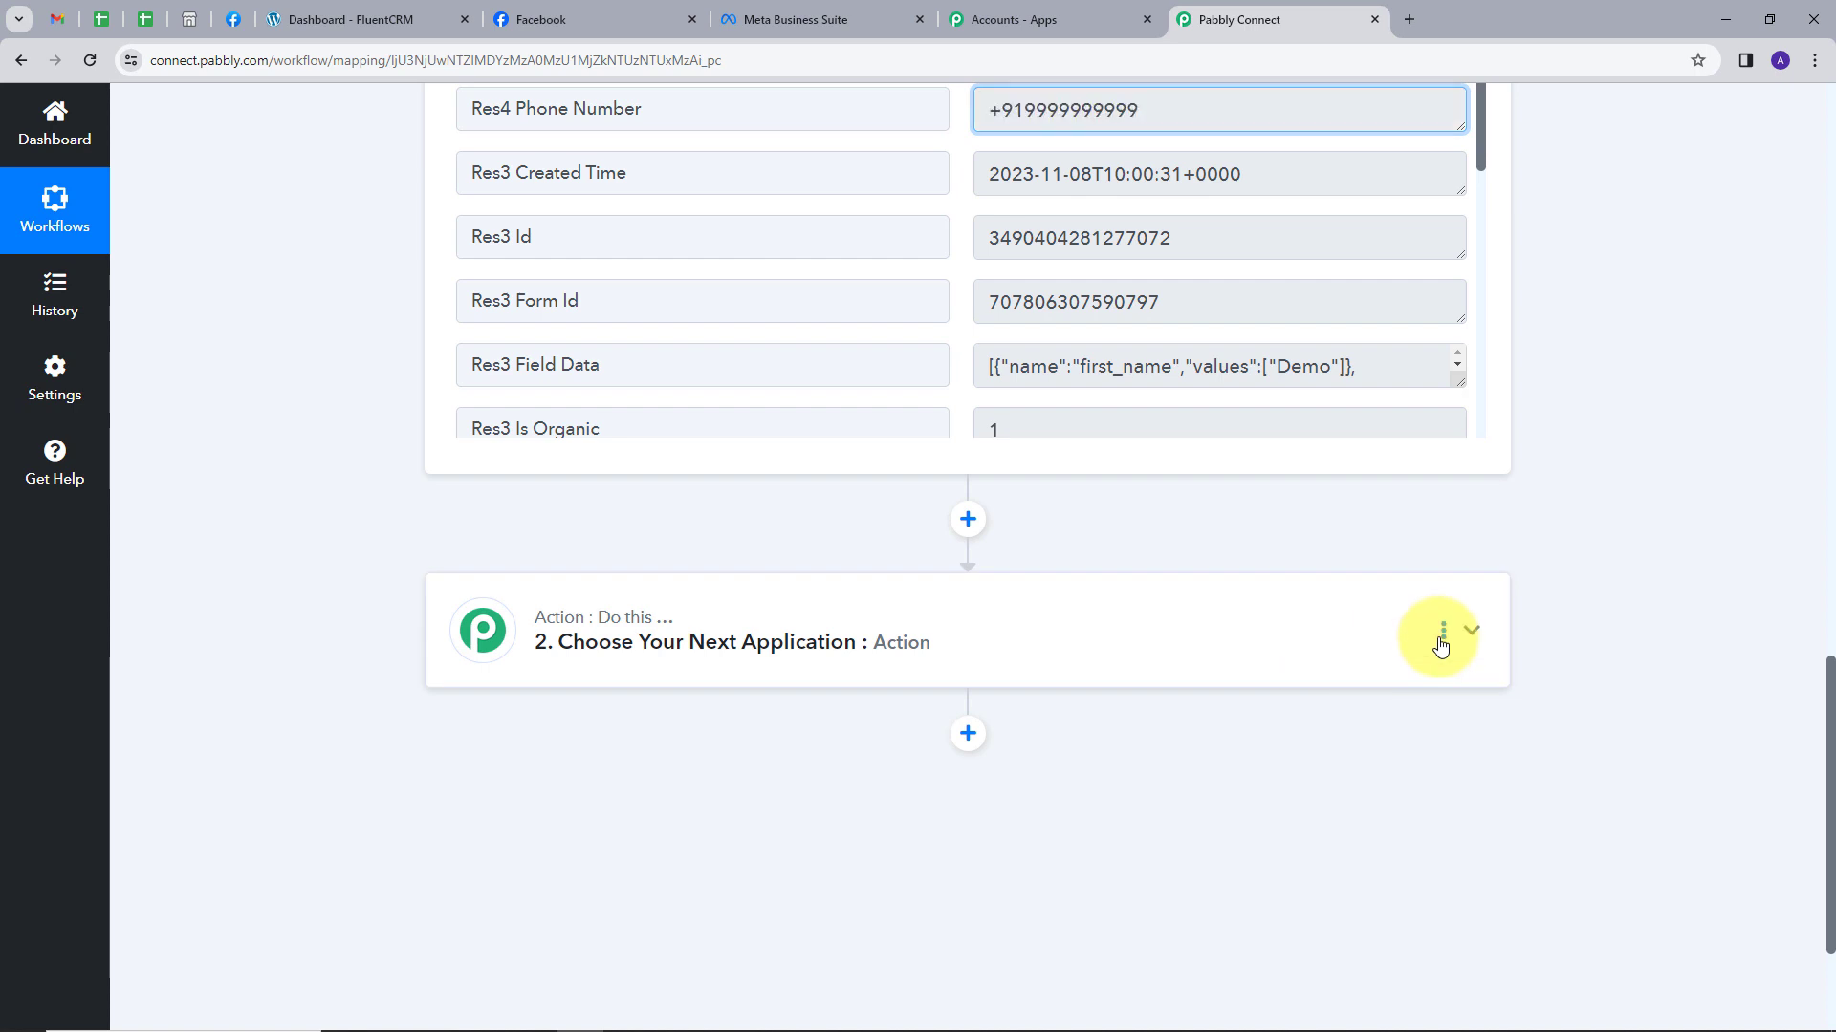
pyautogui.click(1422, 622)
pyautogui.scroll(-1, 736, 613)
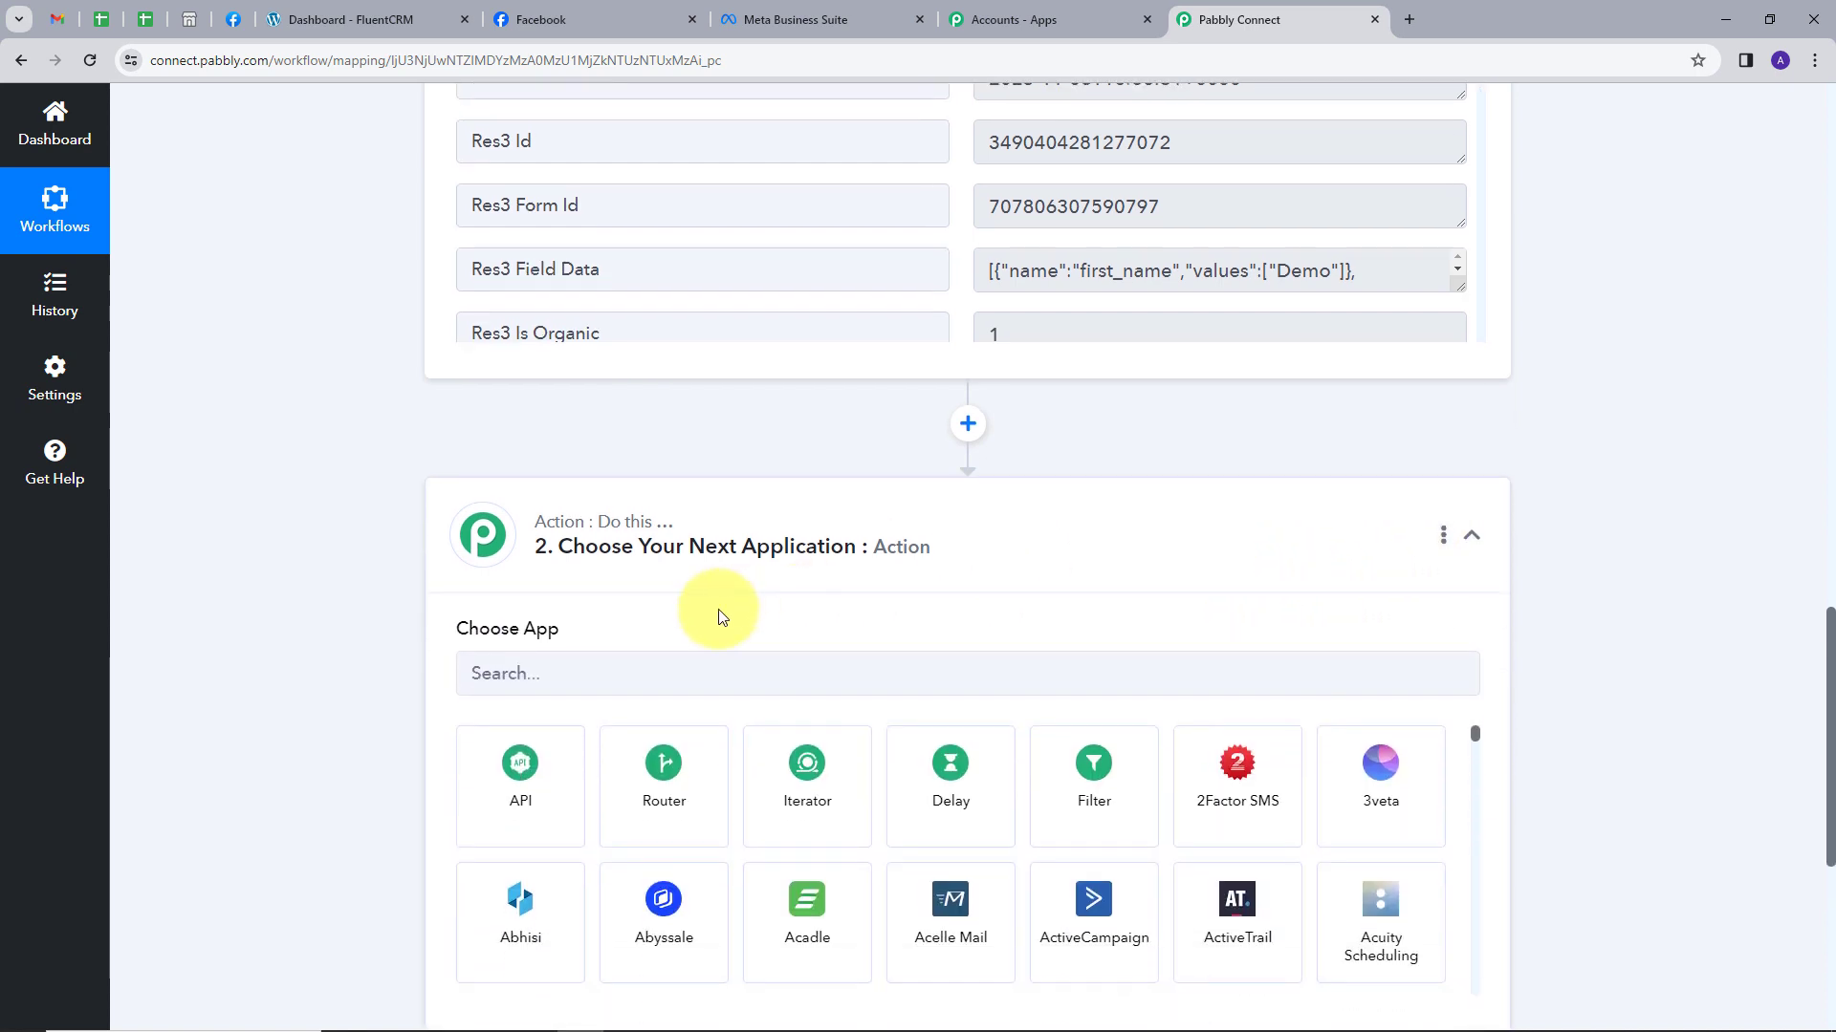
pyautogui.click(590, 681)
pyautogui.write('flue')
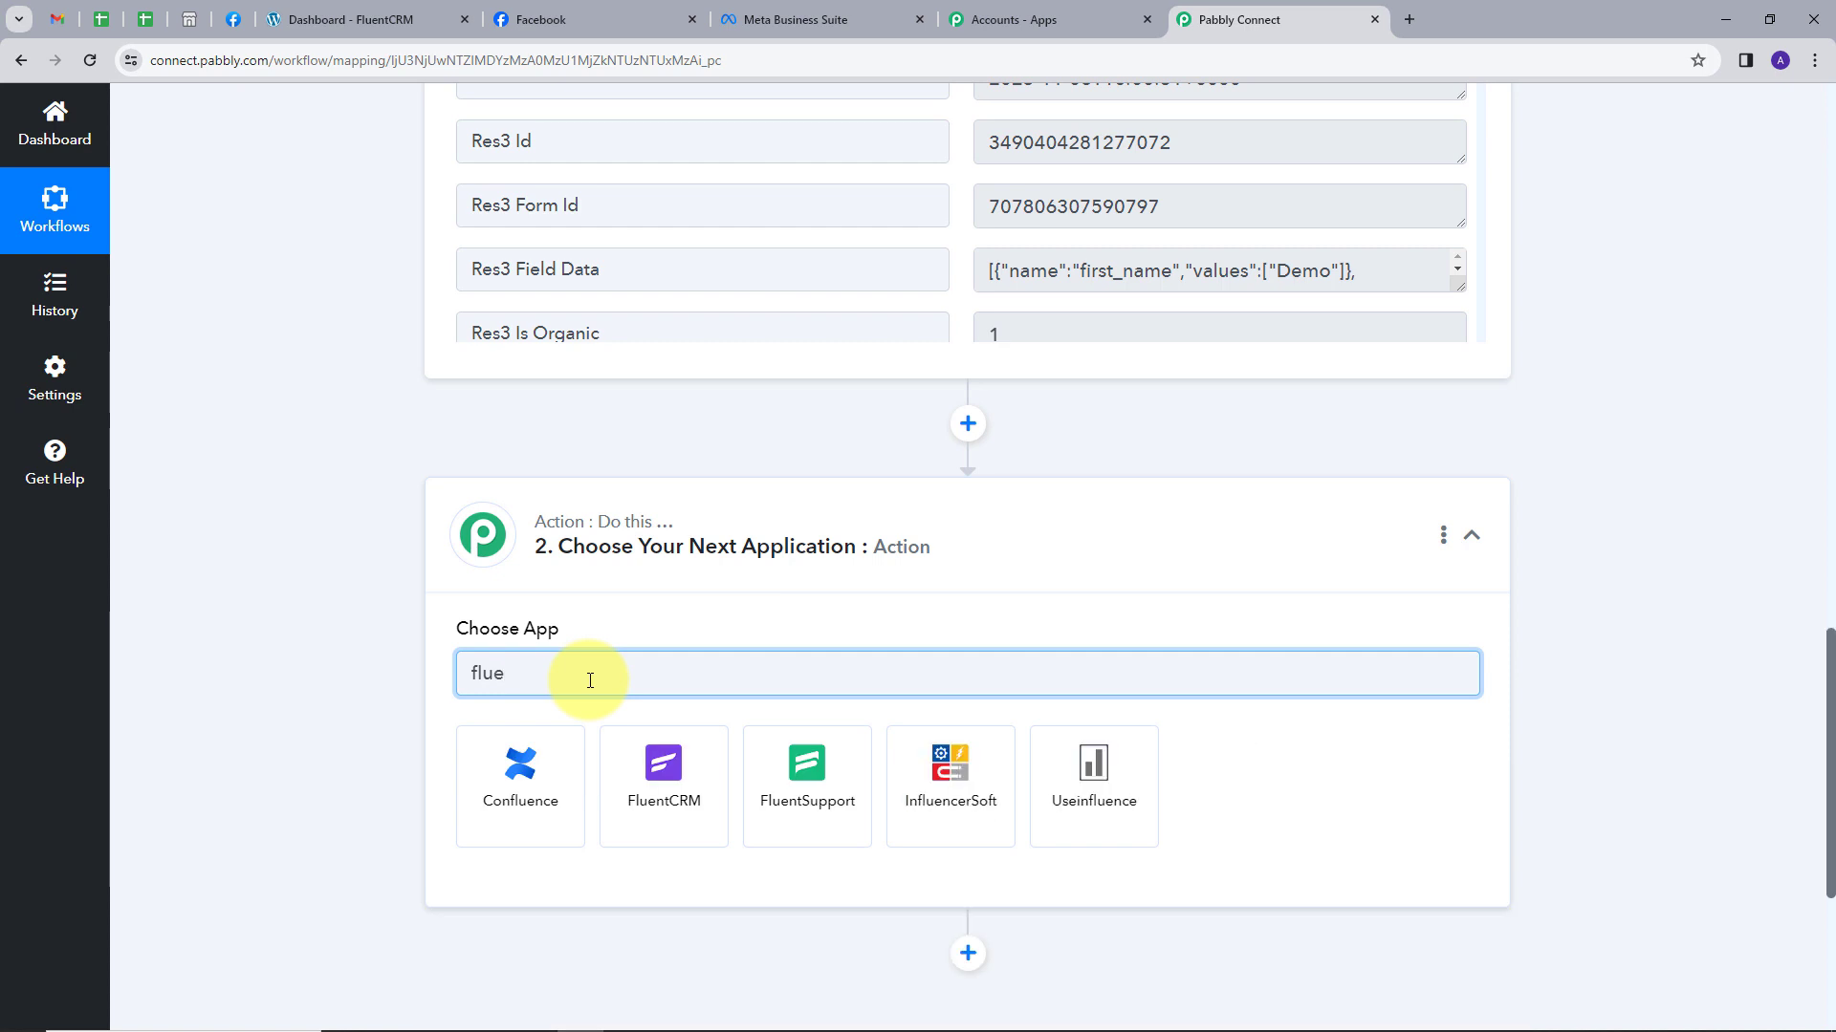
pyautogui.click(619, 762)
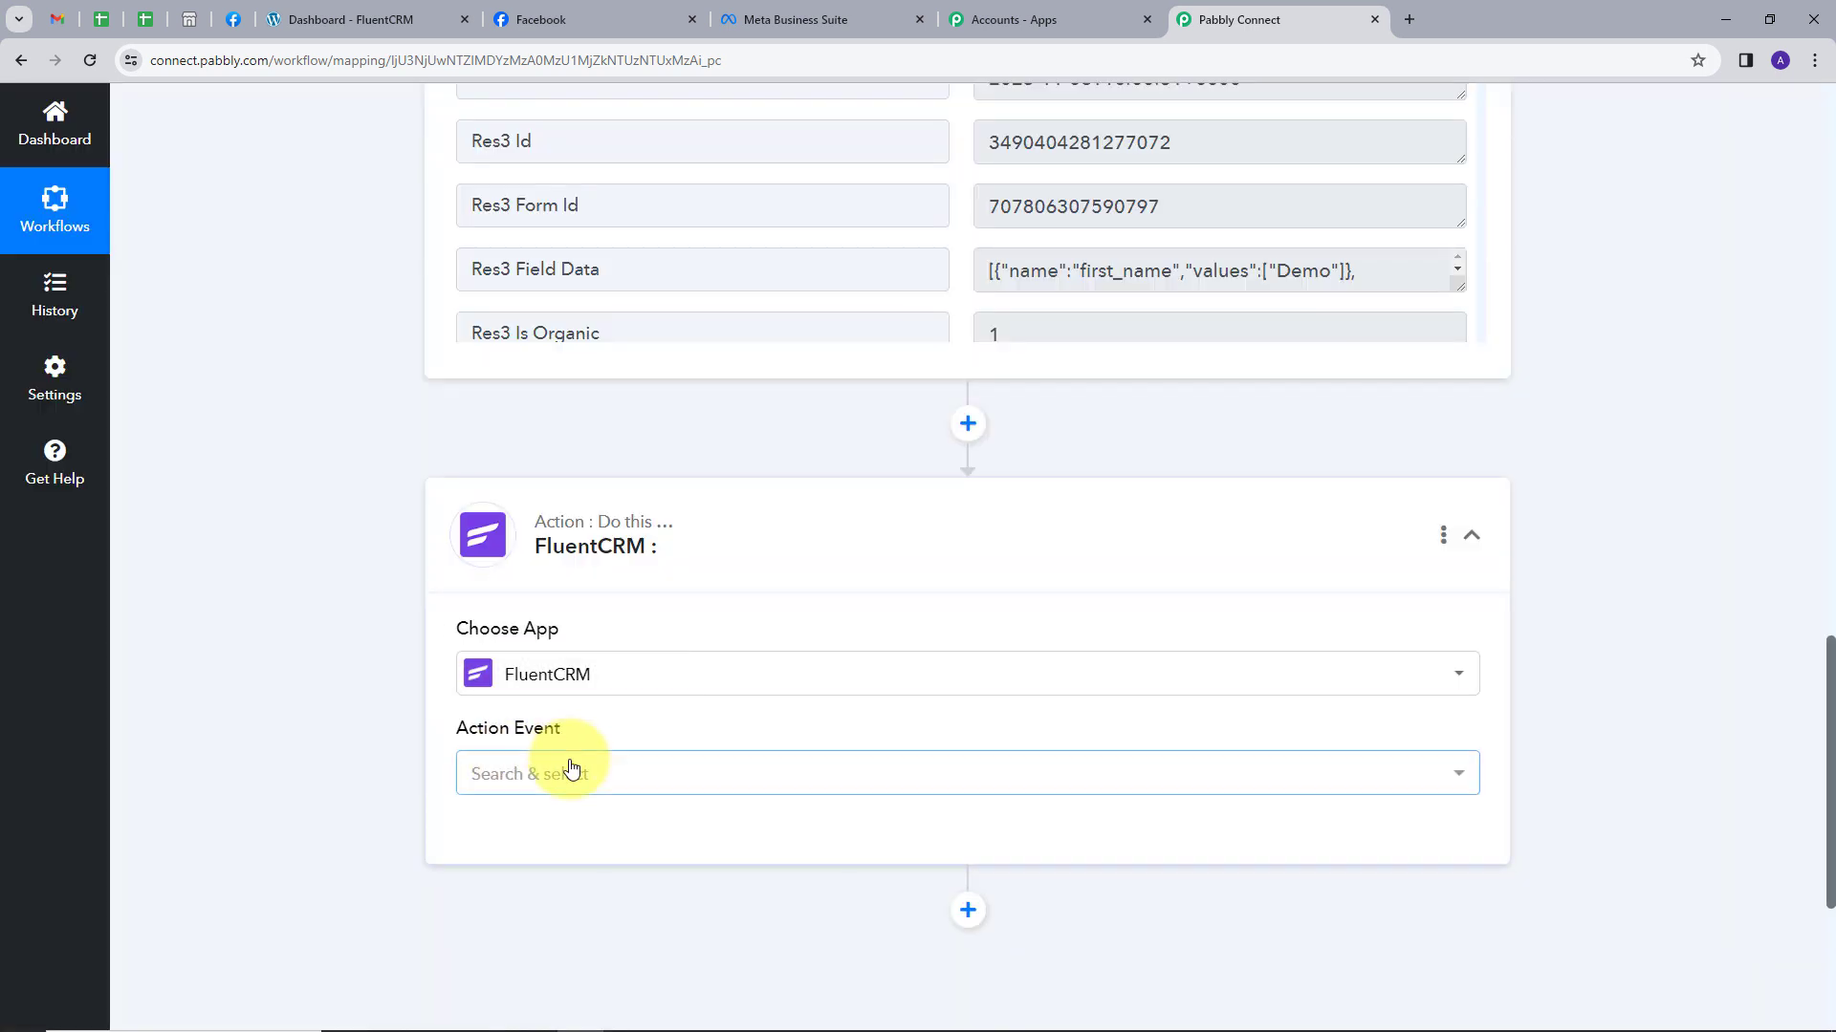
# Choose Create a Contact as the FluentCRM action event and begin adding a new connection.
pyautogui.click(574, 770)
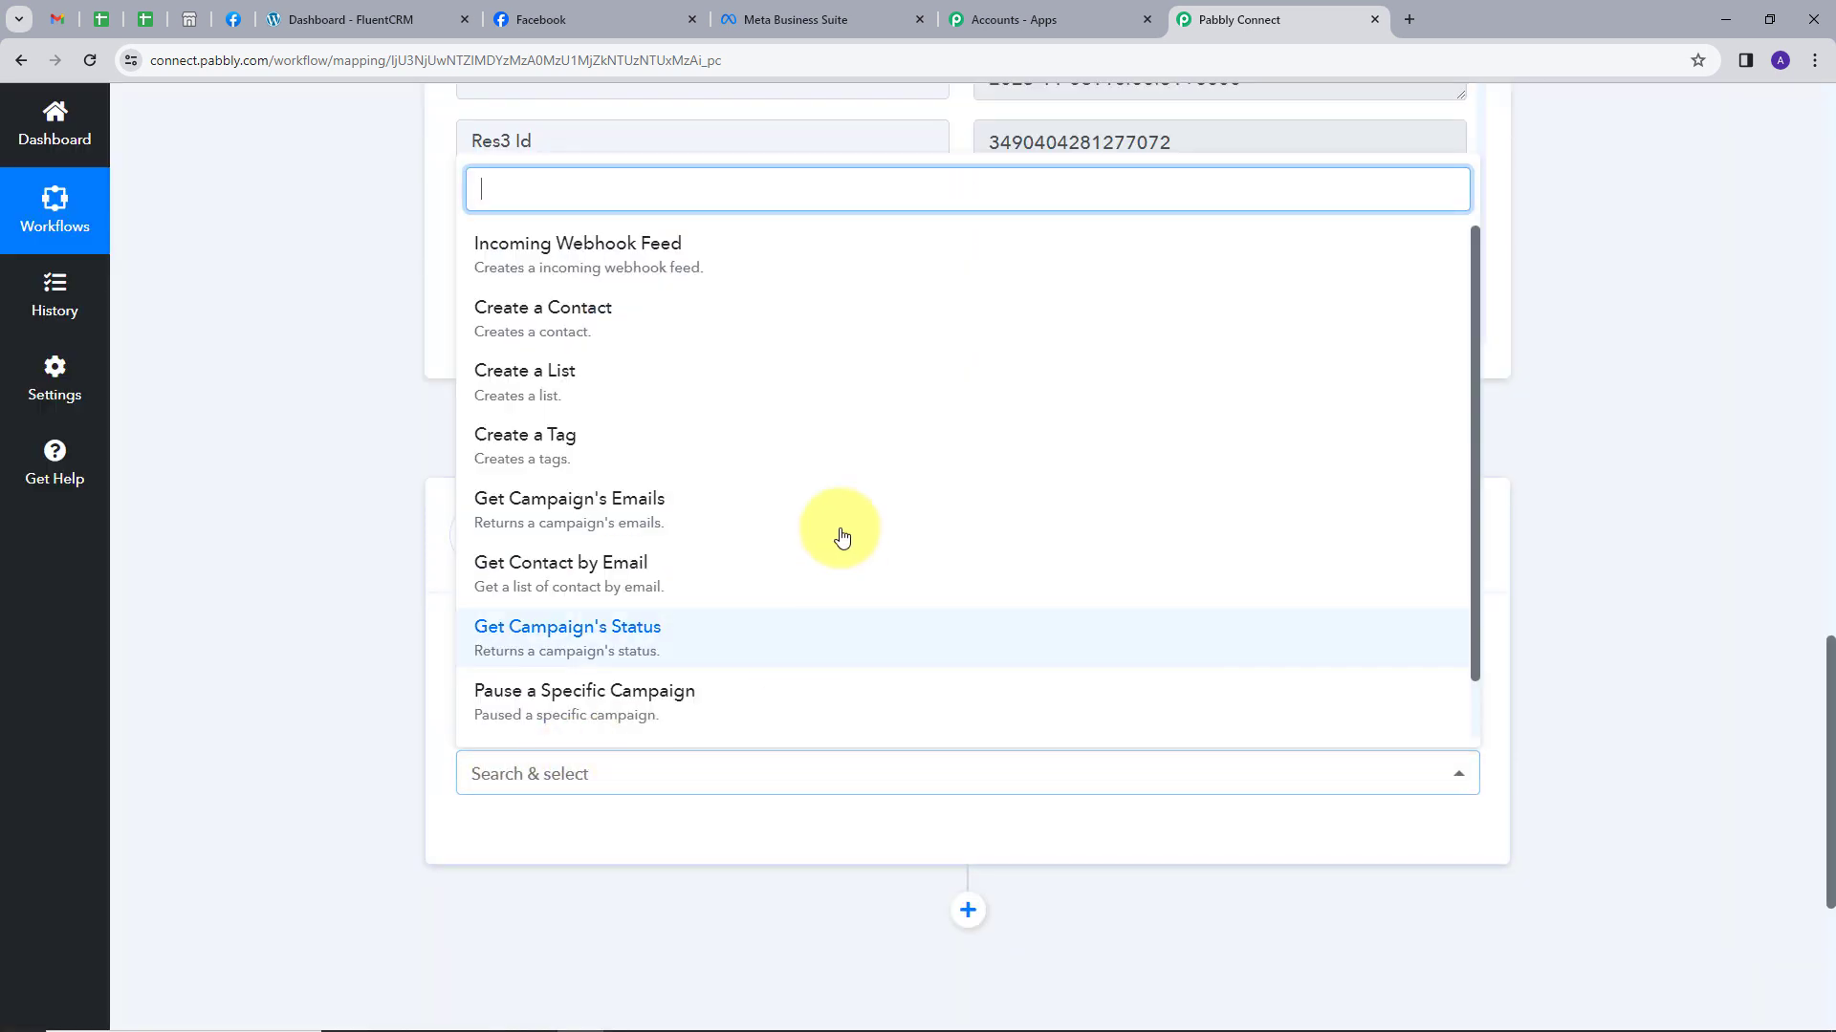
pyautogui.click(575, 332)
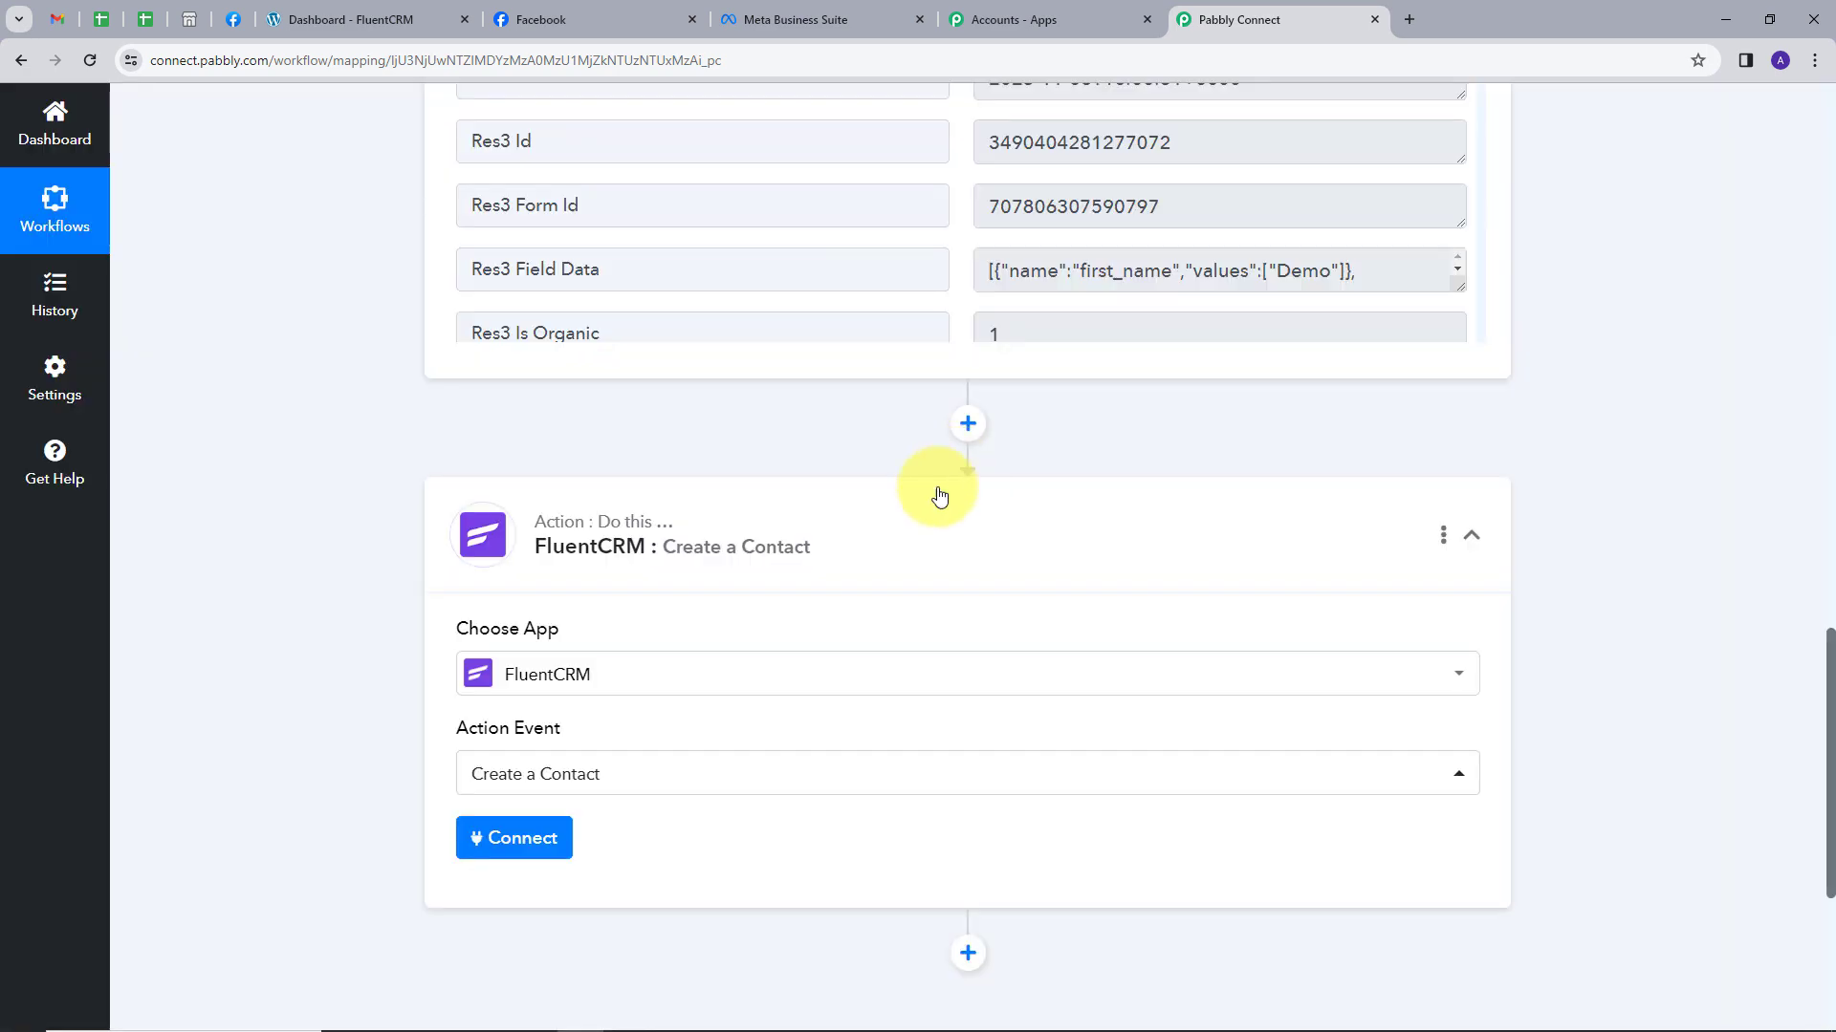
pyautogui.click(513, 838)
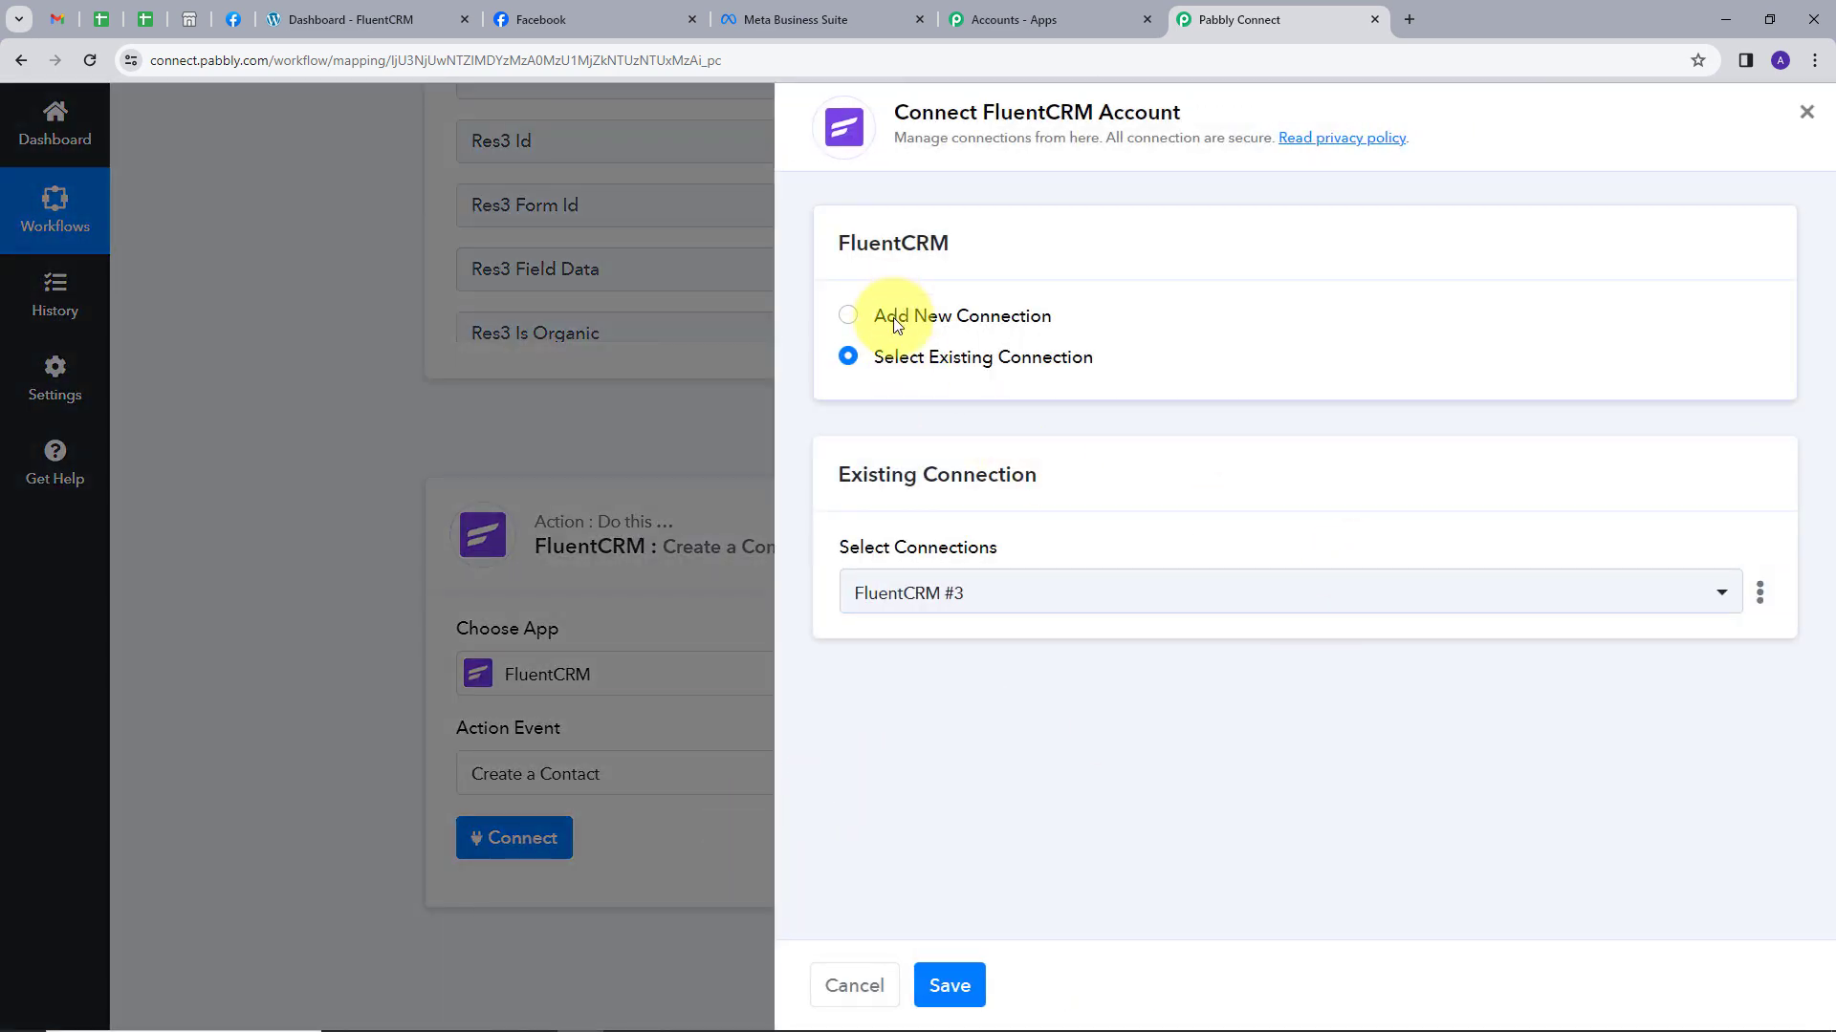
pyautogui.click(893, 318)
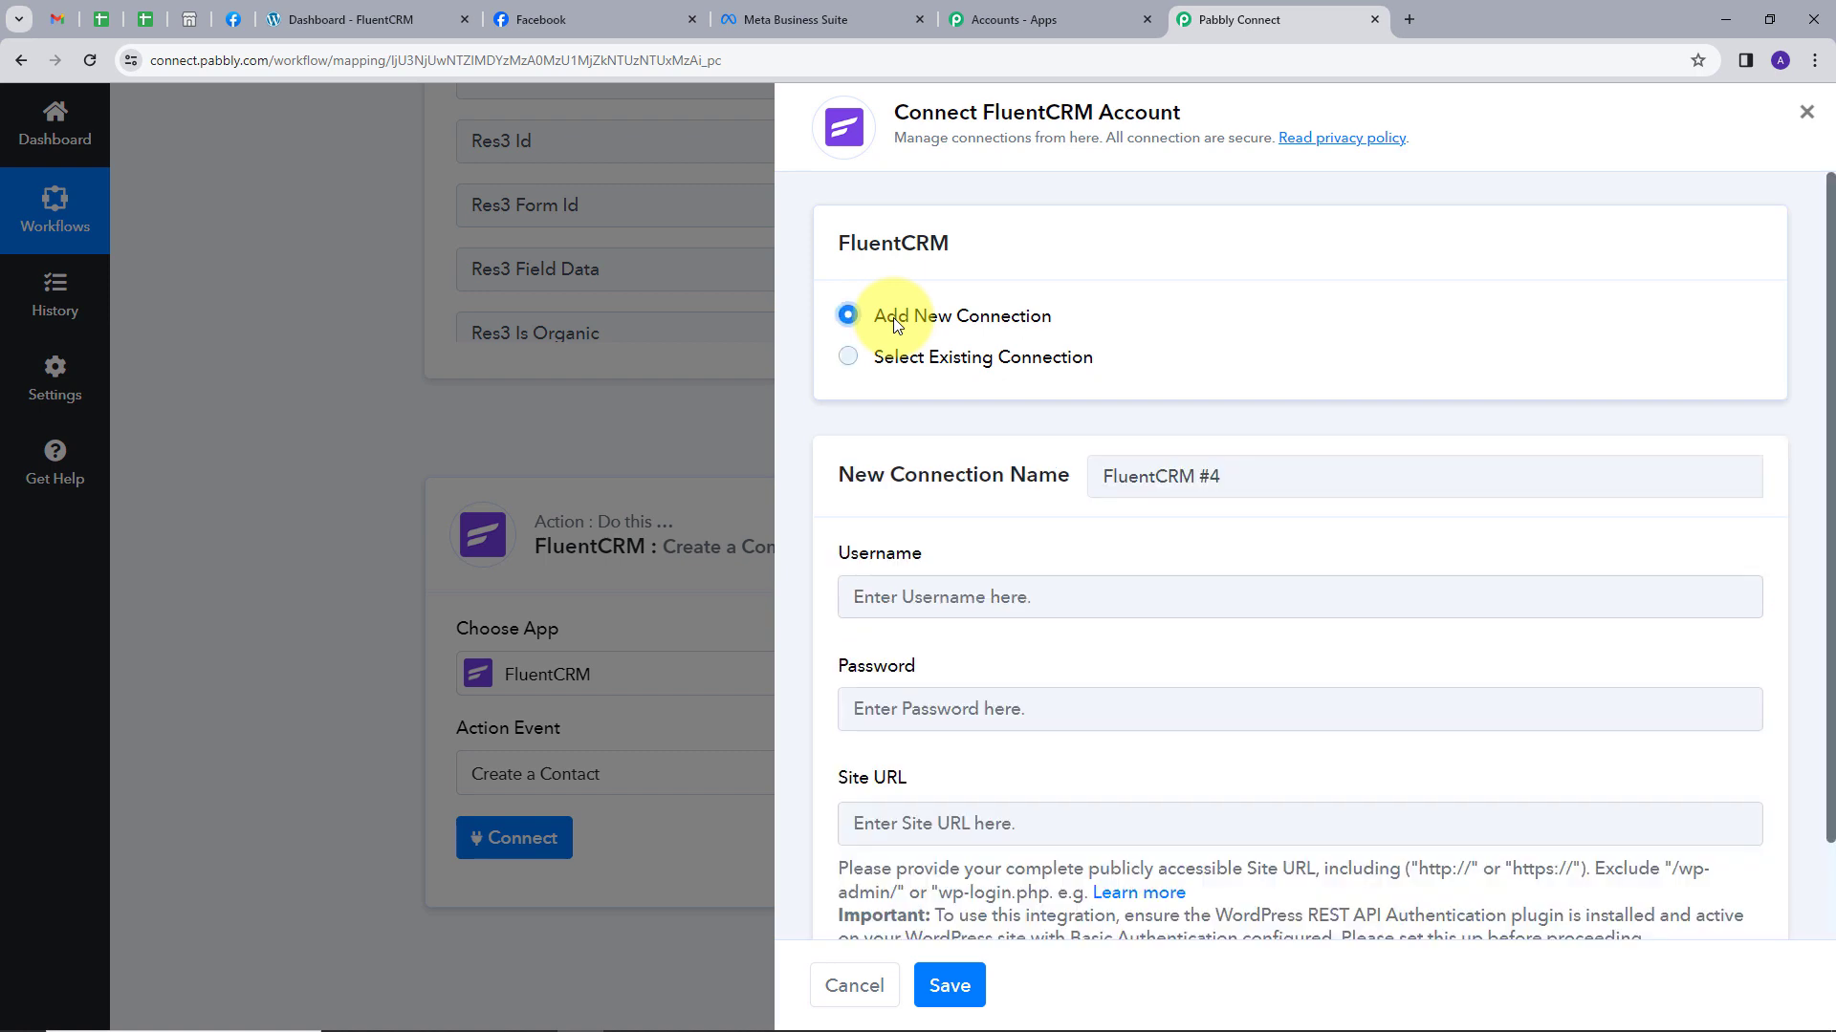
# Save the new FluentCRM connection using the account's username, password and site URL.
pyautogui.scroll(-1, 1073, 471)
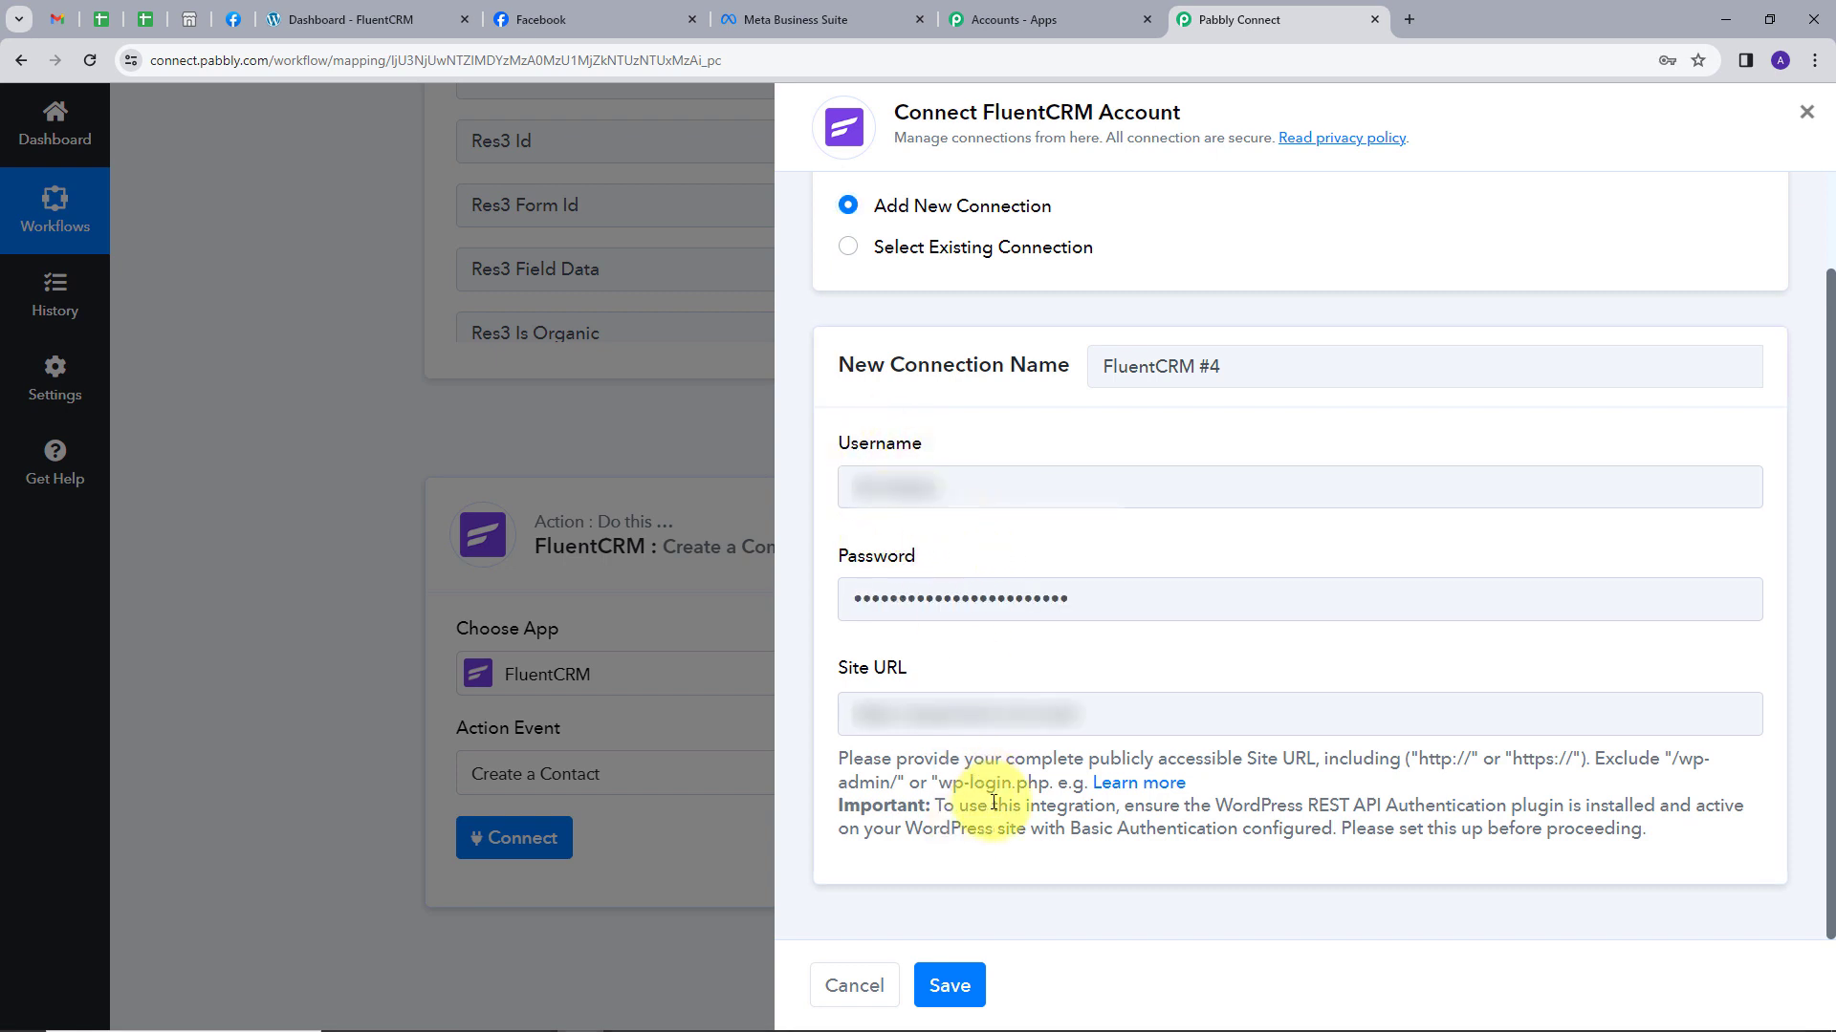
pyautogui.click(960, 985)
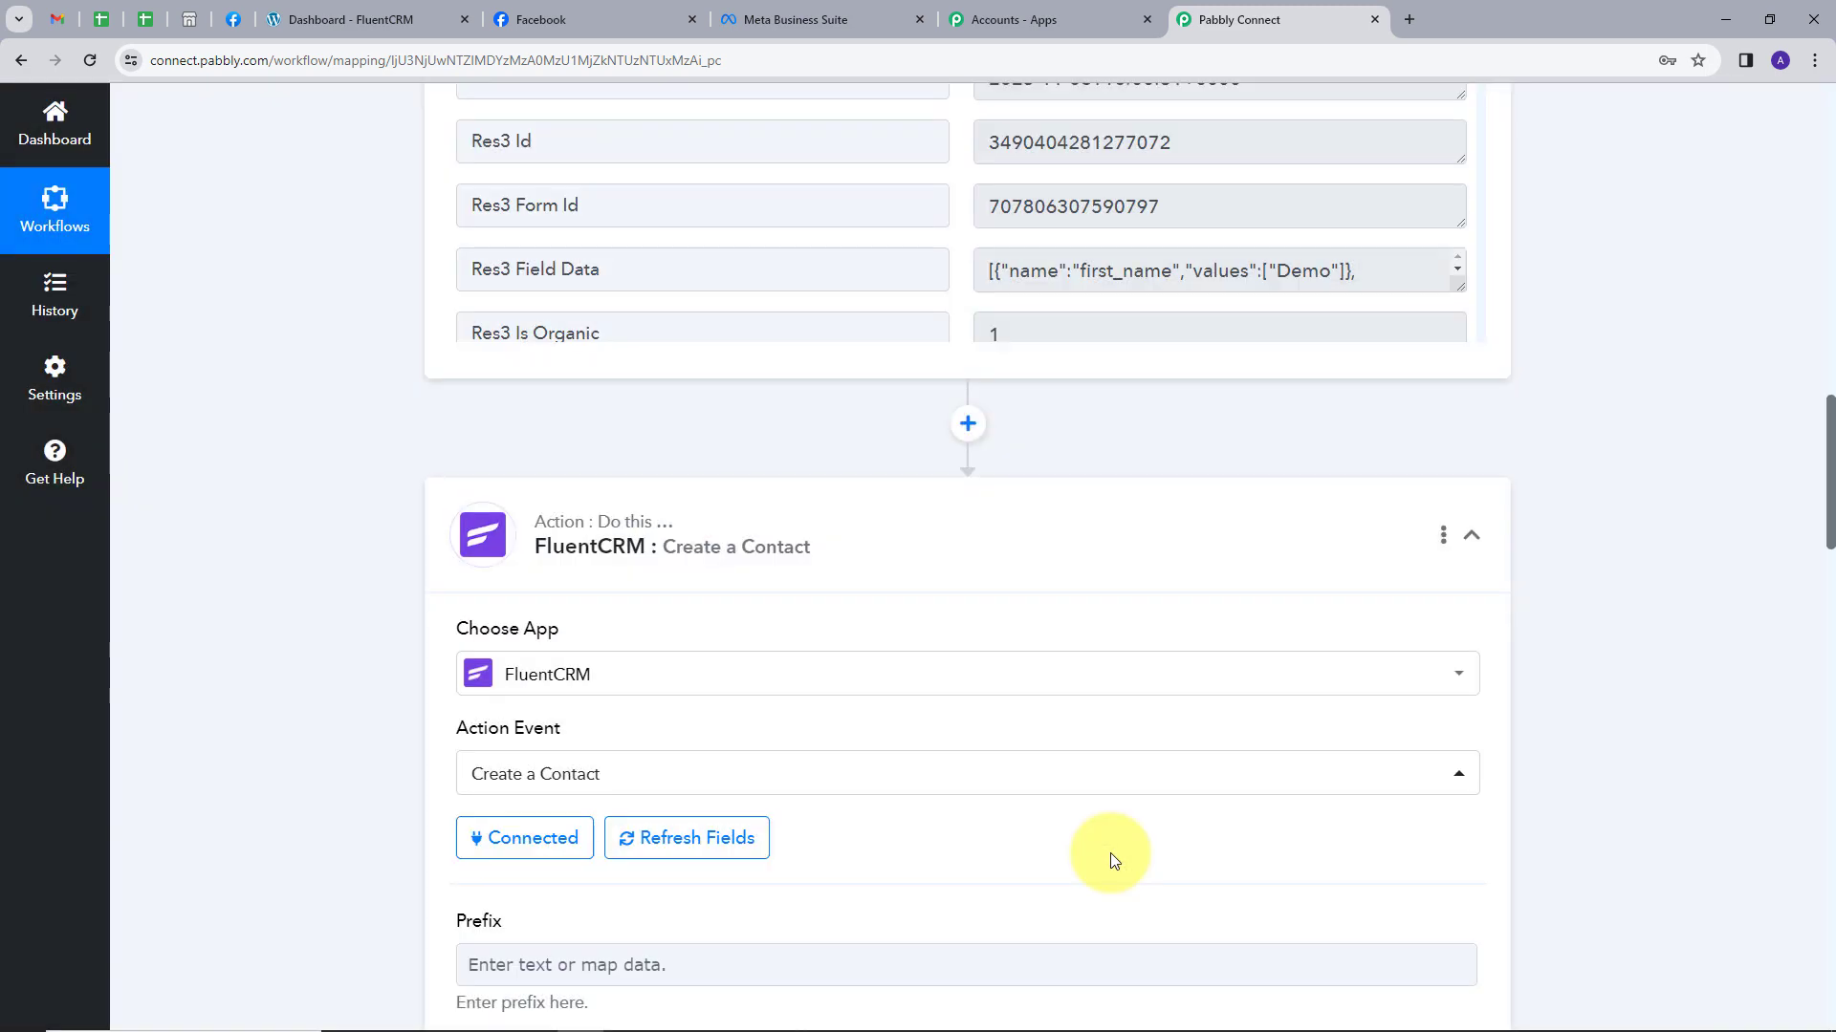
# Map the Facebook lead's first and last name into the First Name and Last Name fields.
pyautogui.scroll(-5, 1004, 612)
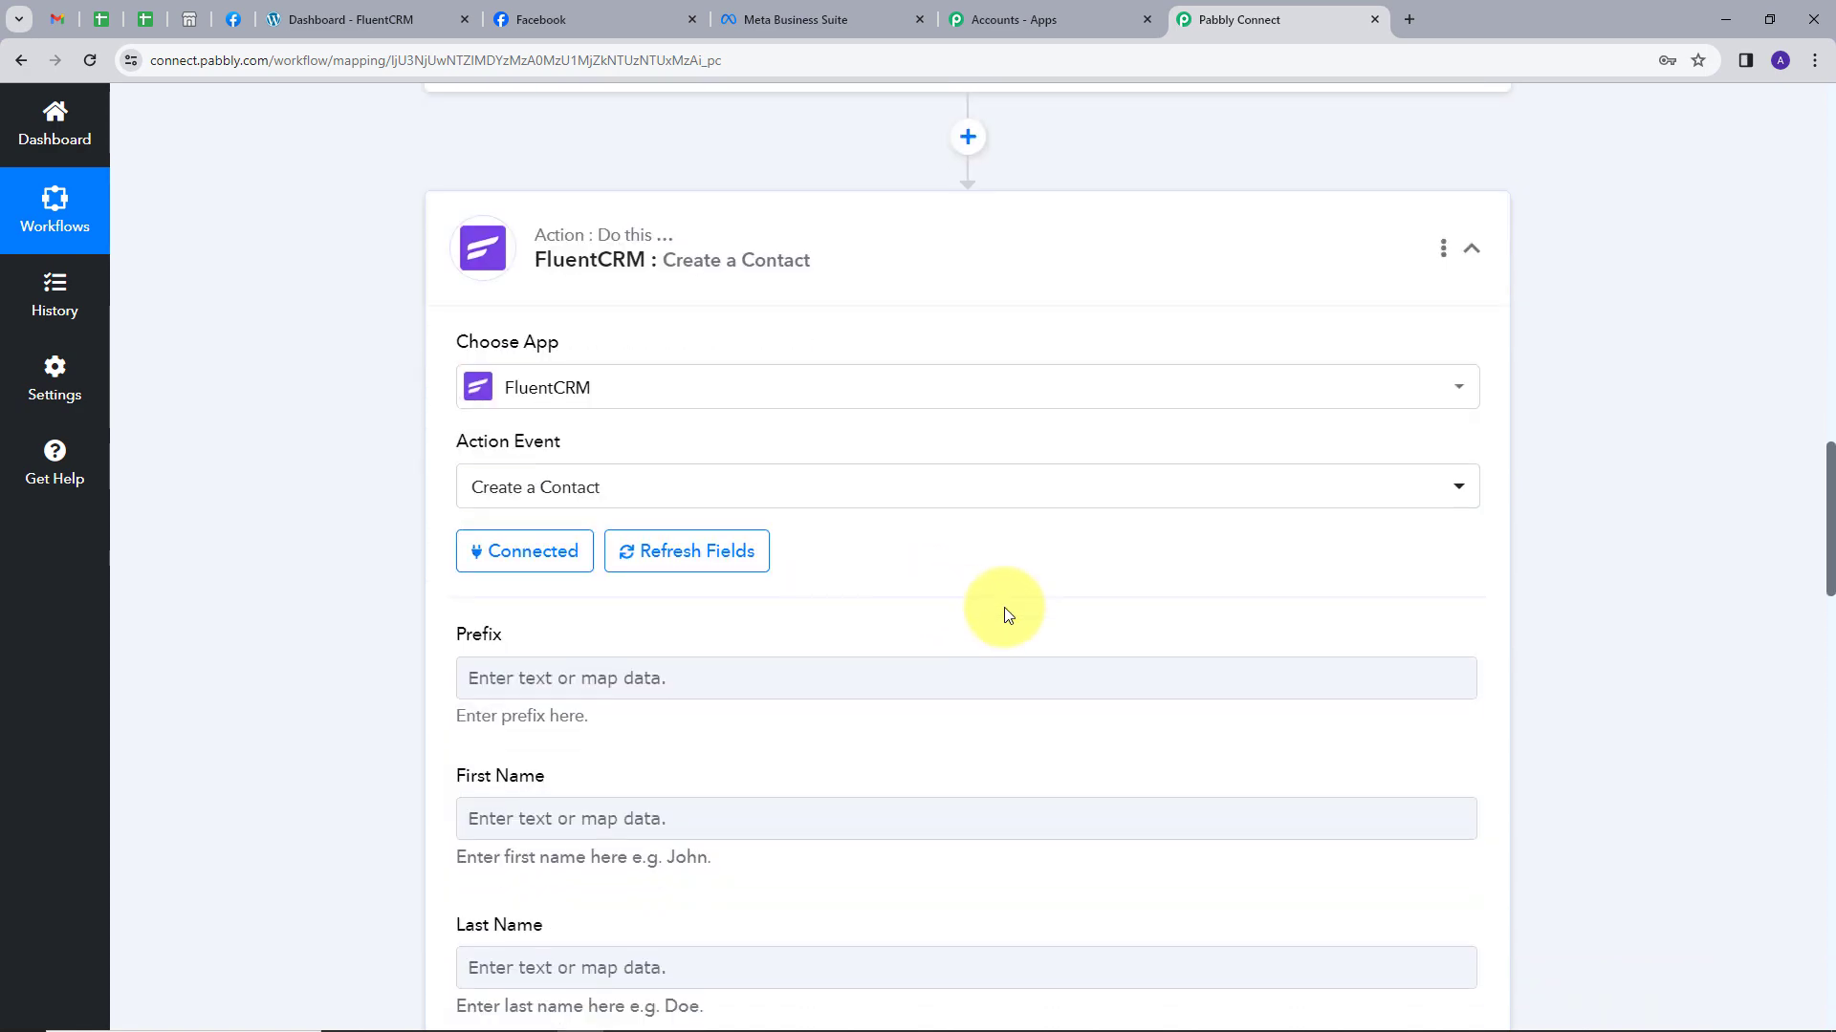
pyautogui.scroll(-6, 830, 621)
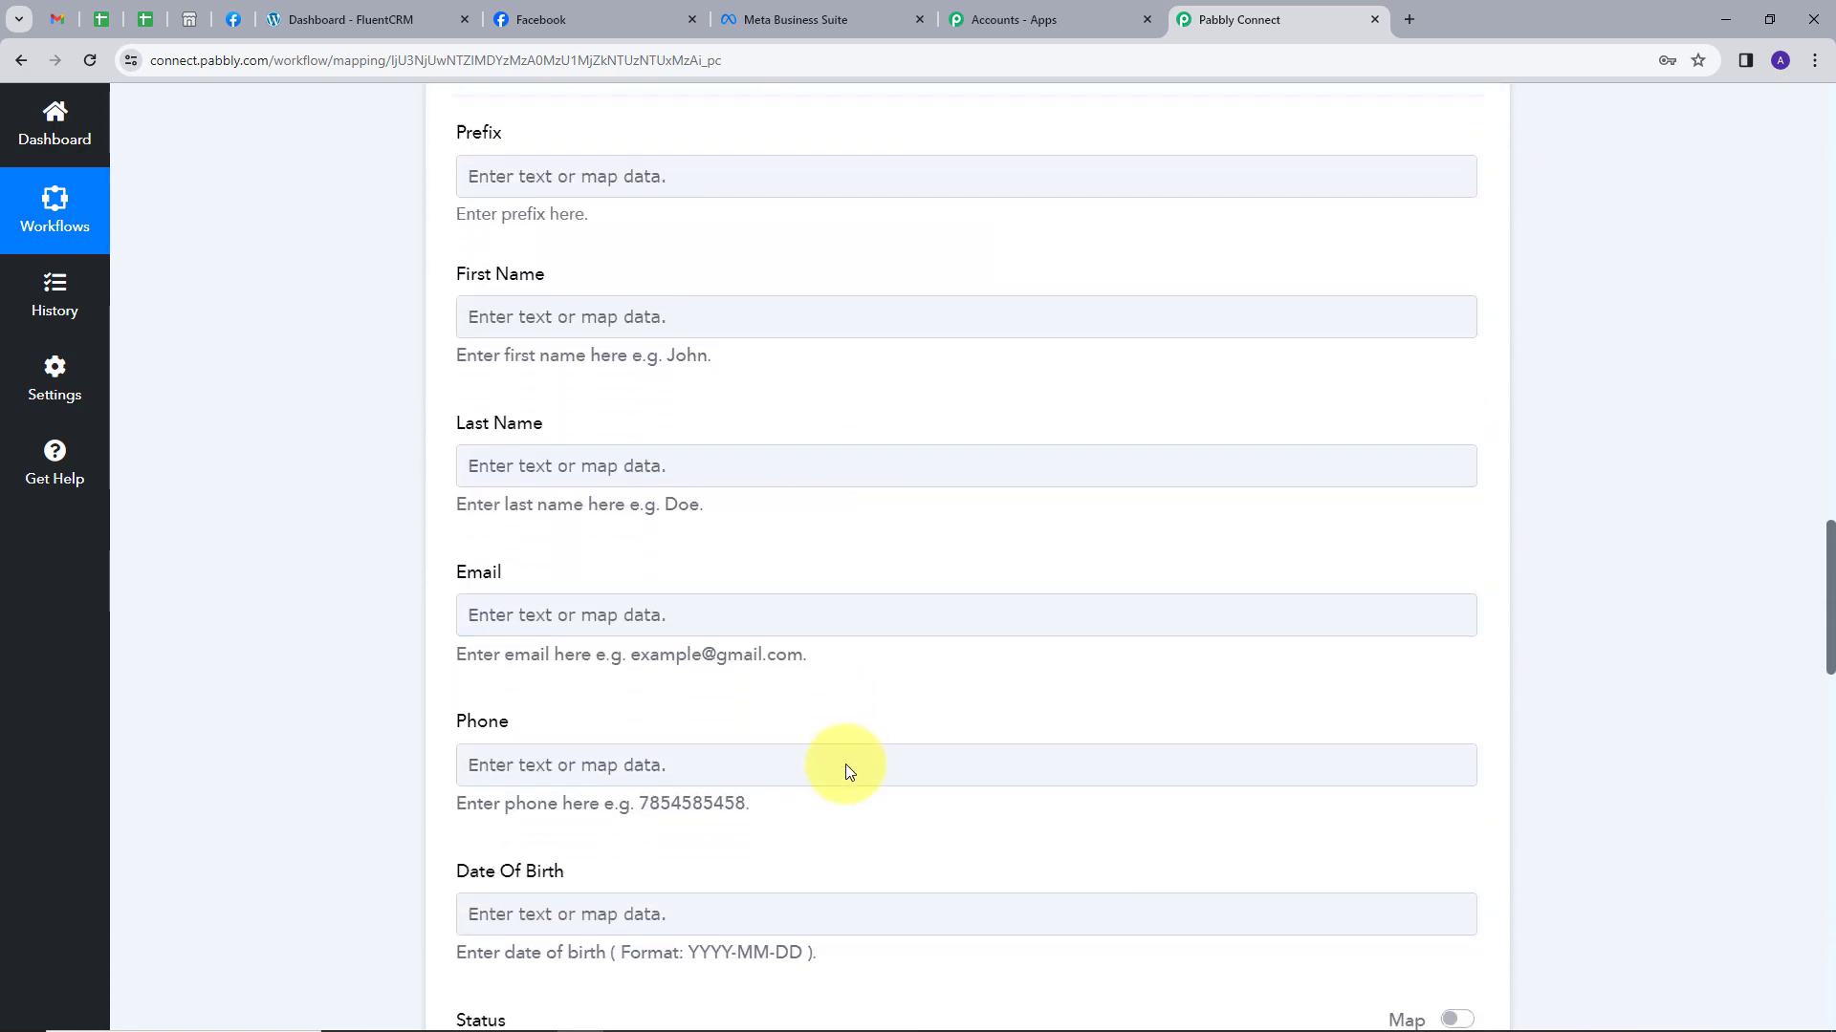
pyautogui.scroll(5, 845, 764)
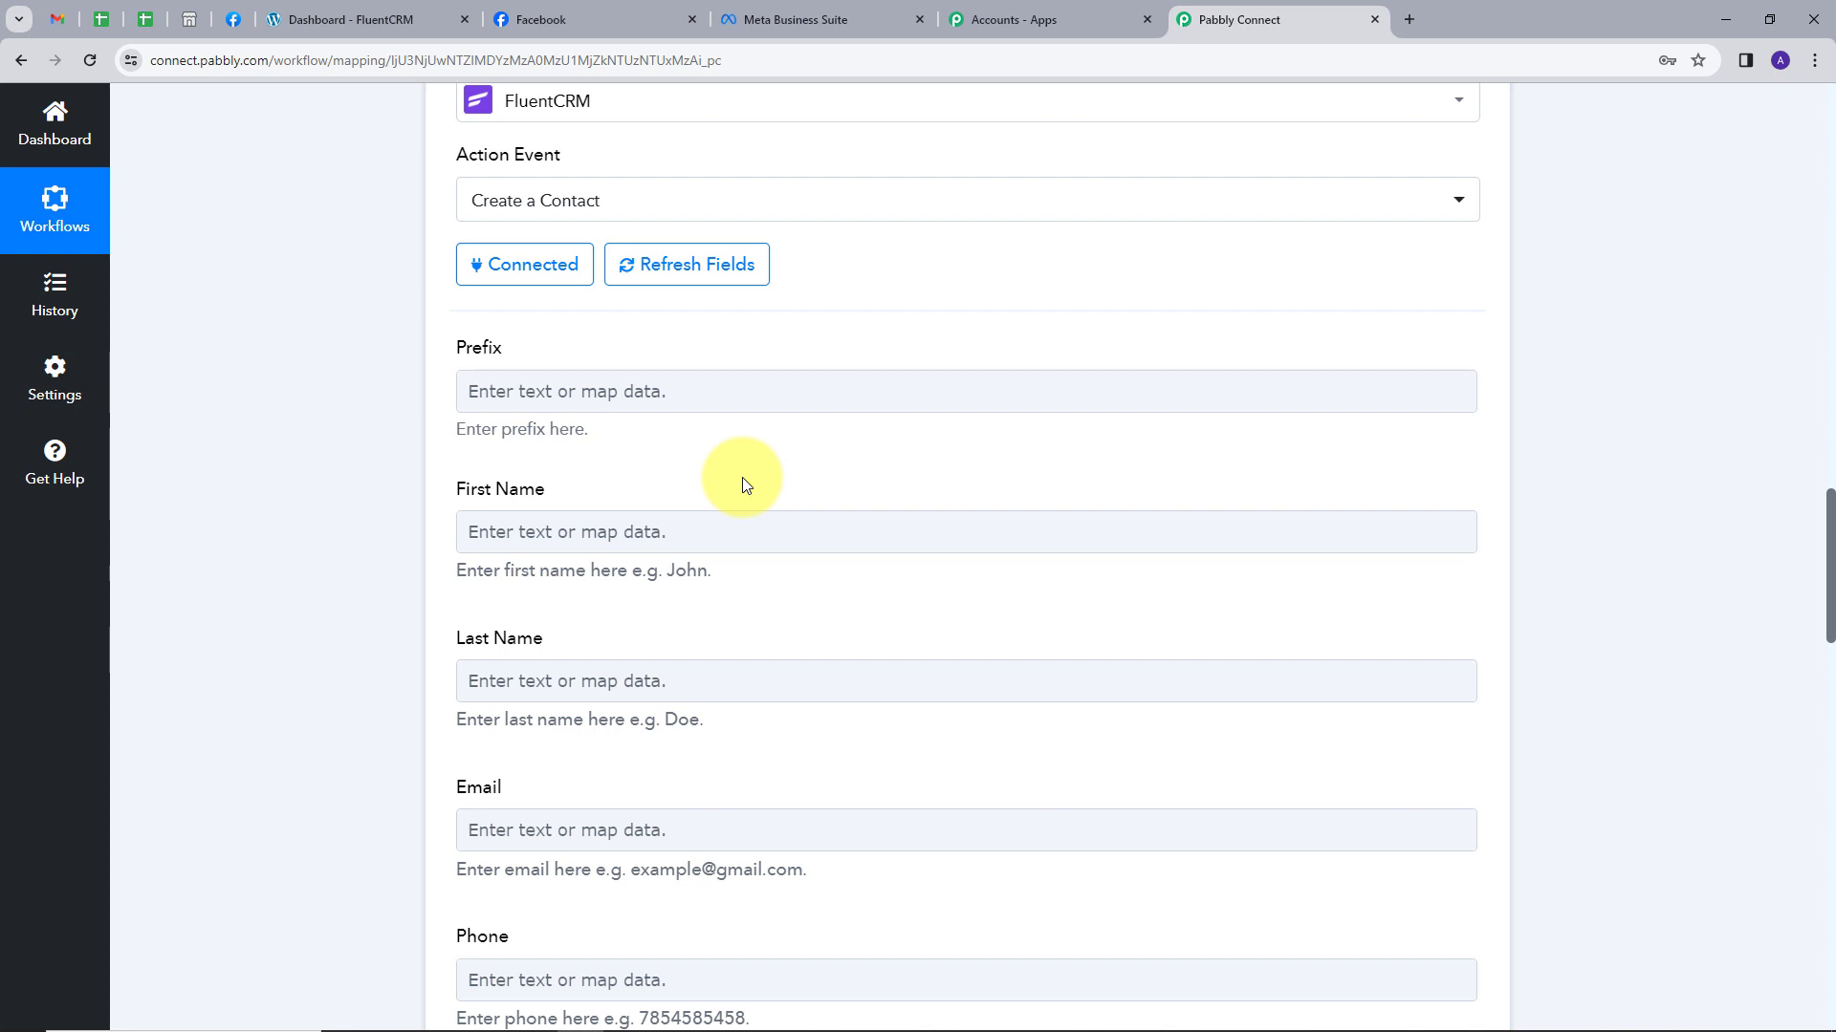
pyautogui.click(675, 526)
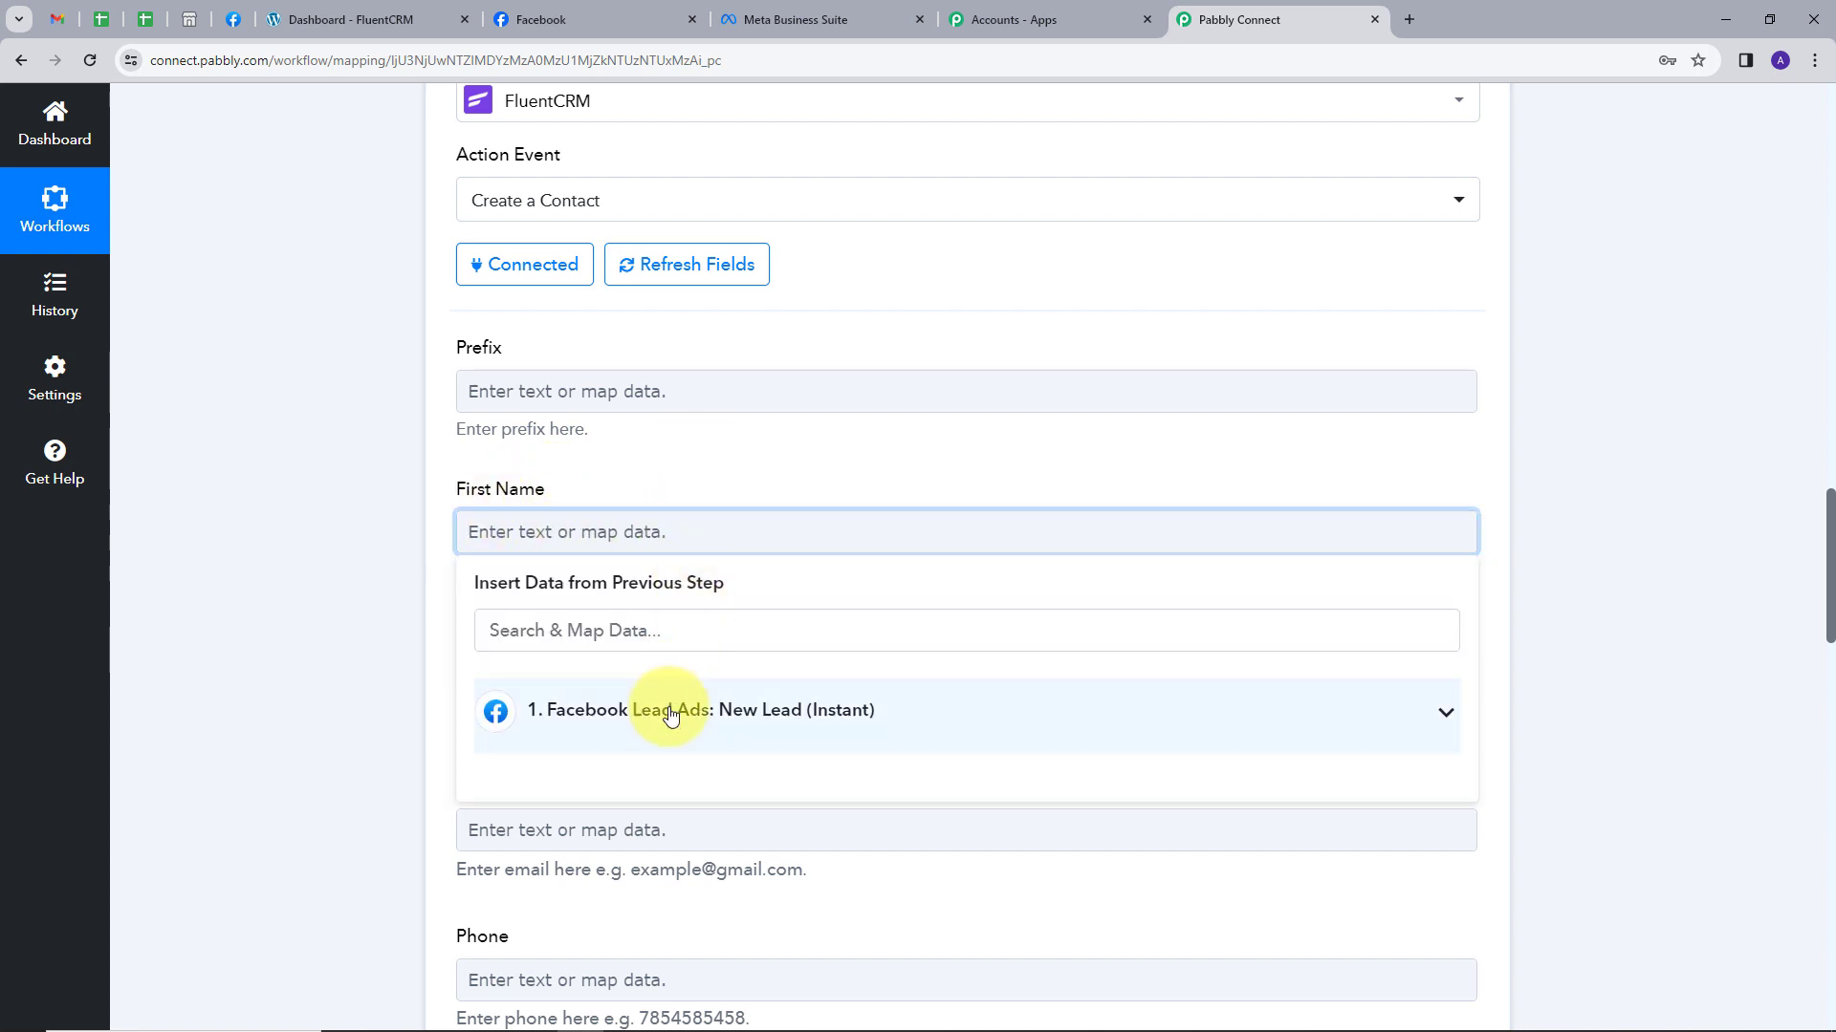
pyautogui.click(669, 710)
pyautogui.scroll(-1, 843, 640)
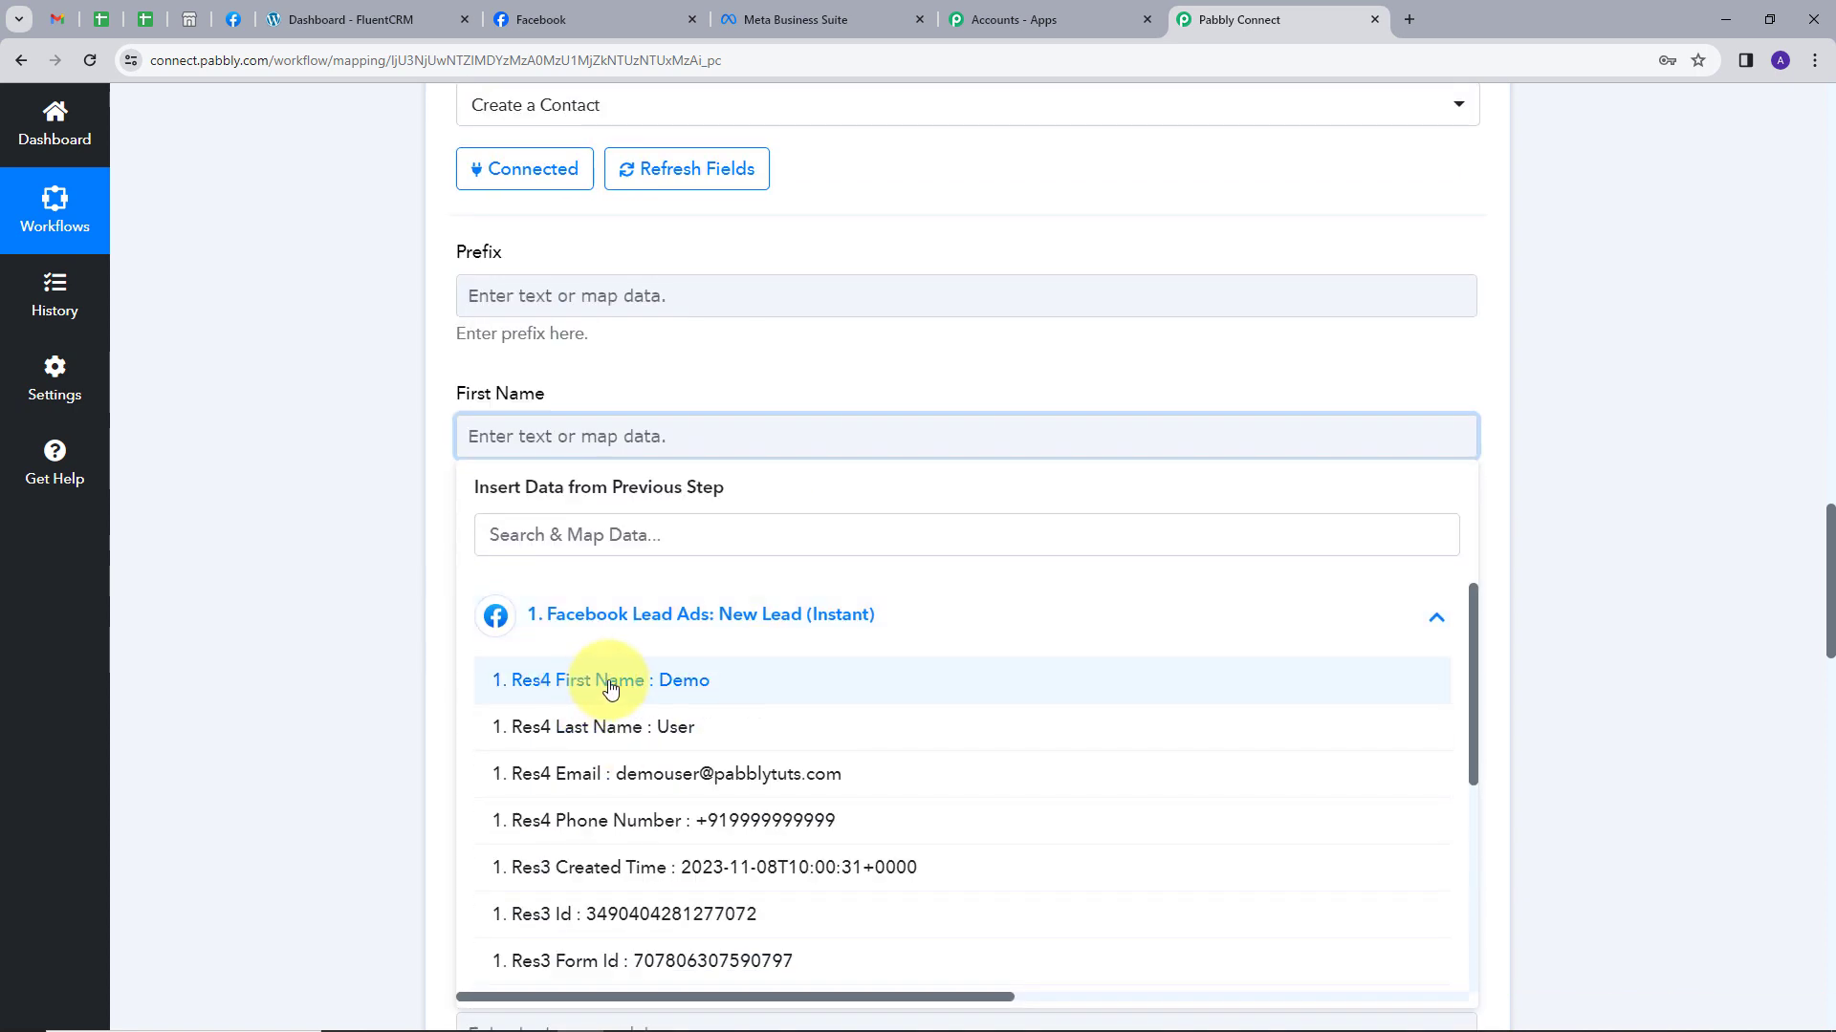
pyautogui.click(610, 682)
pyautogui.click(707, 369)
pyautogui.scroll(-1, 459, 478)
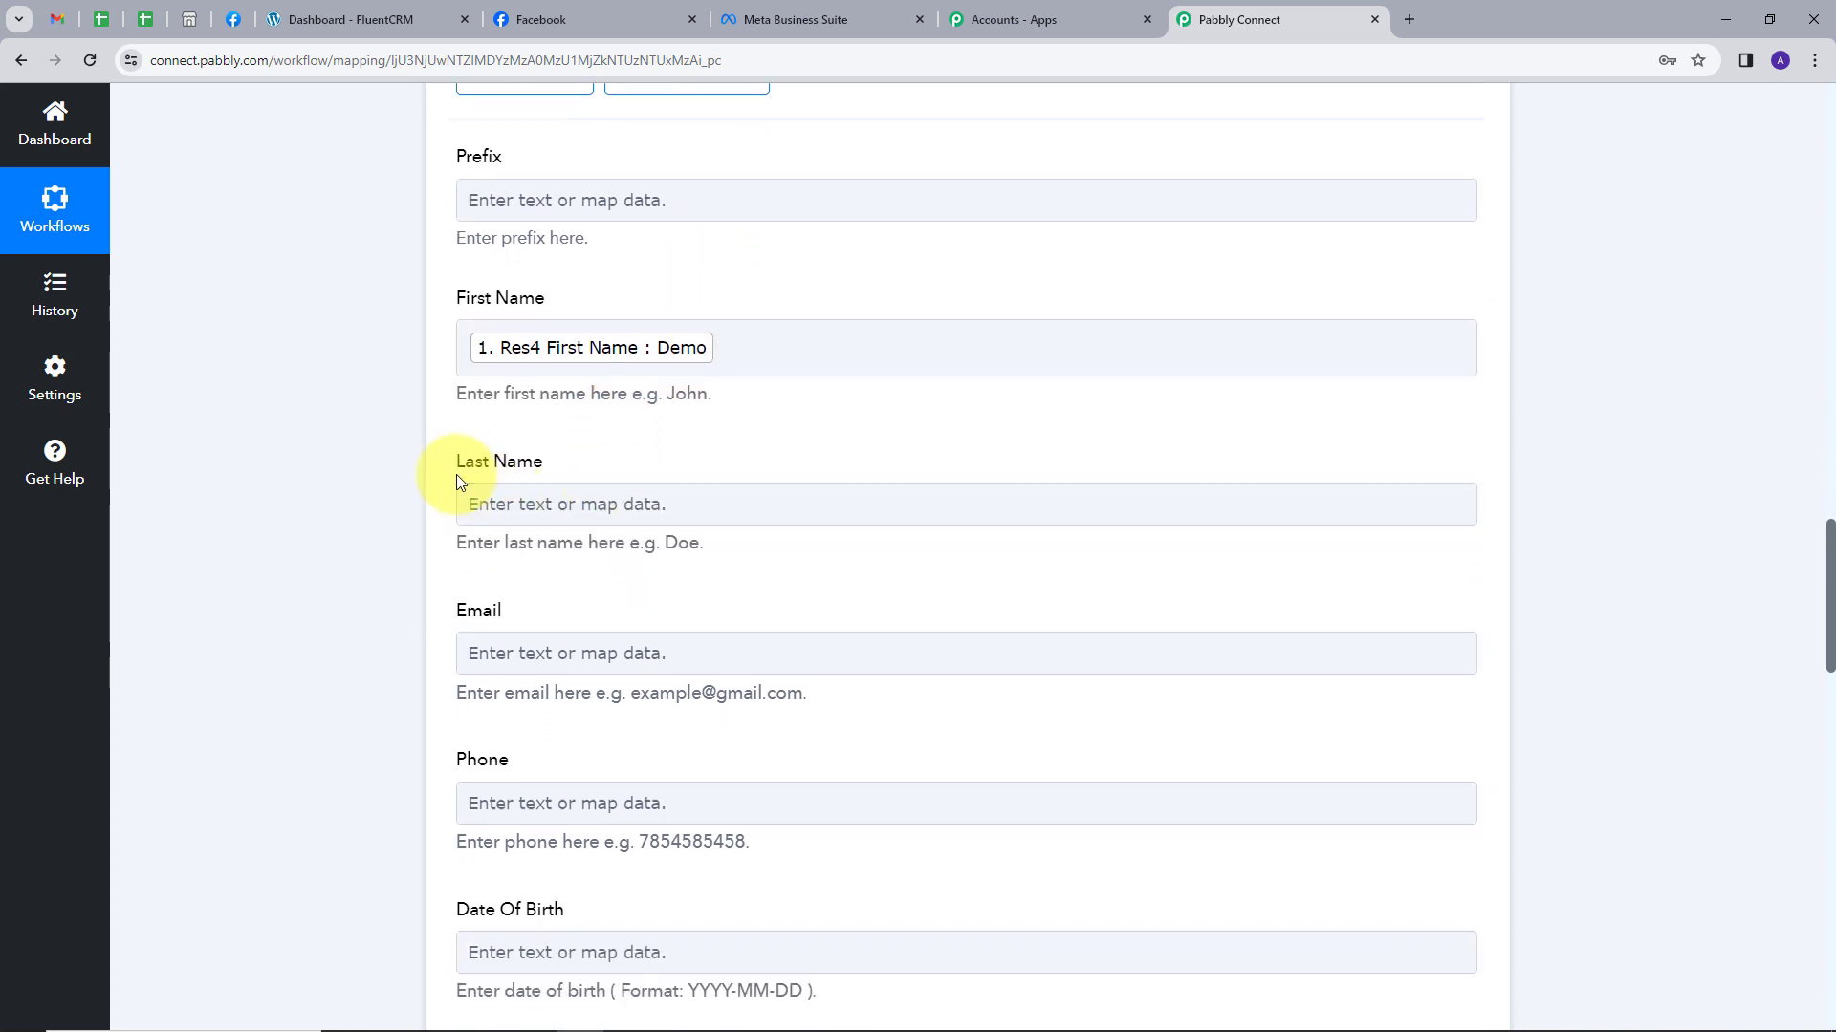
pyautogui.click(593, 502)
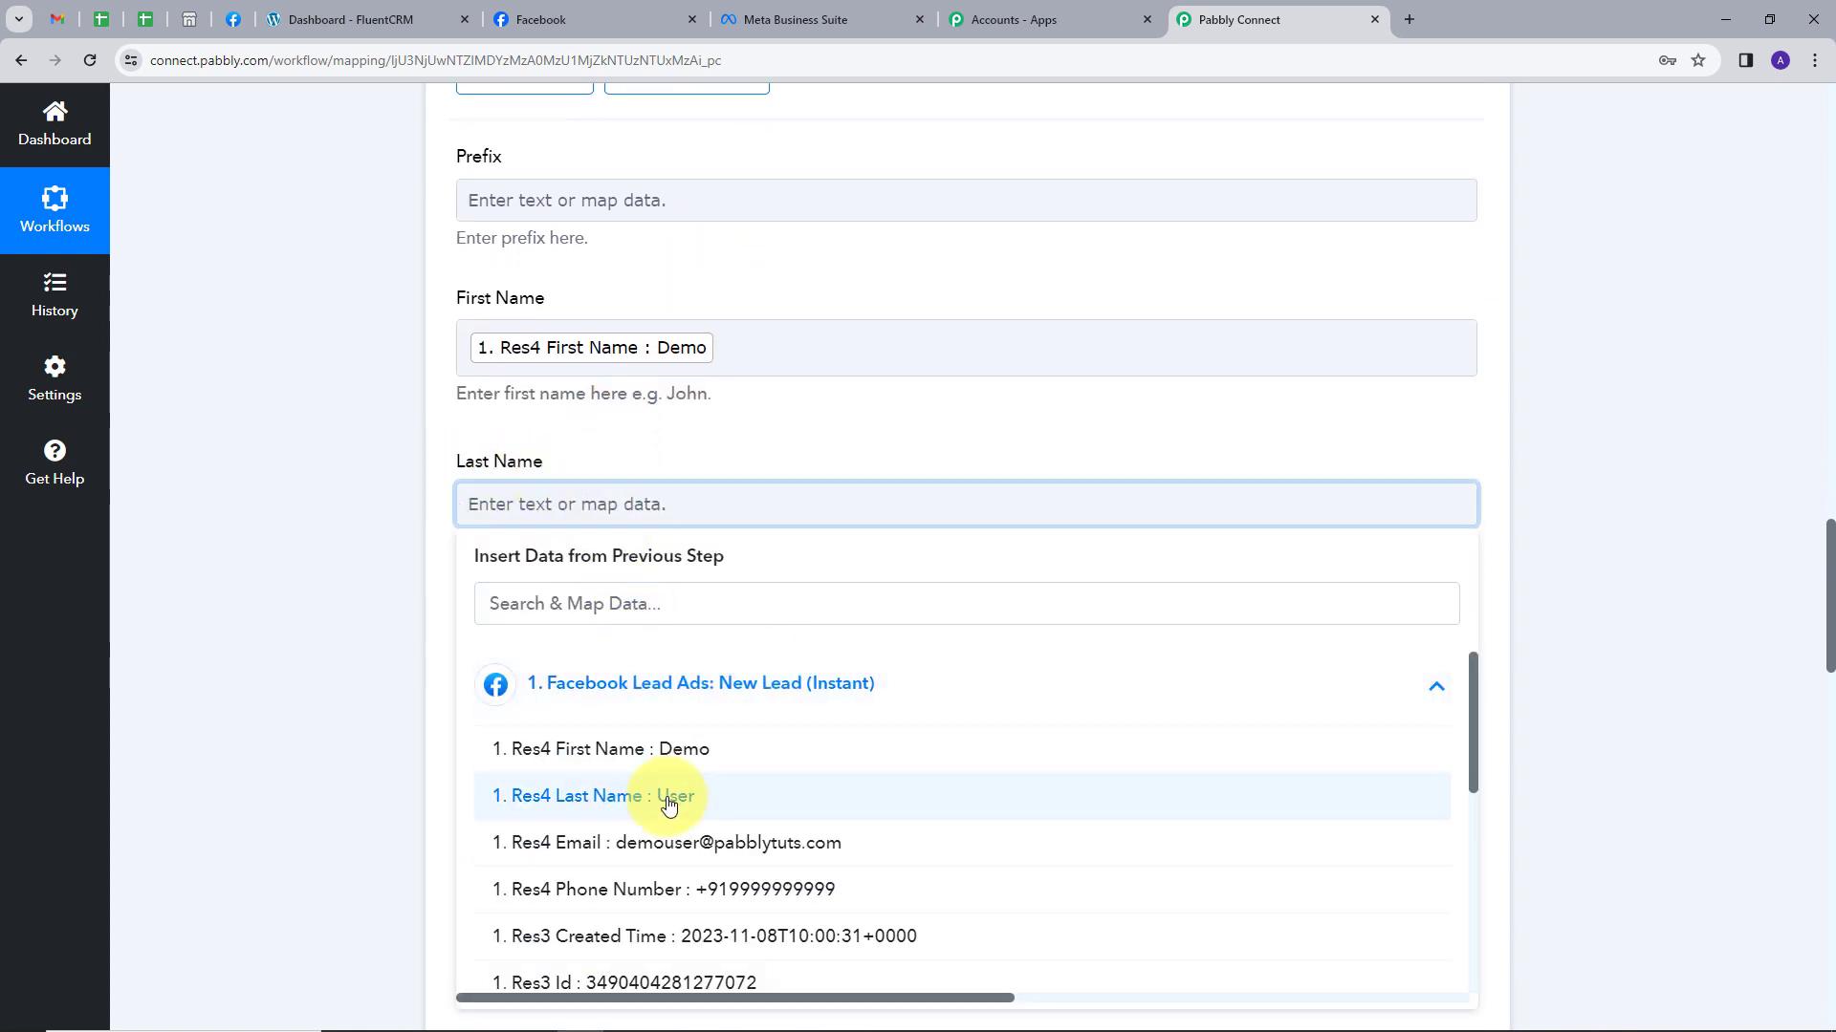
pyautogui.click(669, 806)
pyautogui.click(623, 603)
# Map the lead's email and phone number into the Email and Phone fields.
pyautogui.scroll(-1, 666, 568)
pyautogui.click(591, 564)
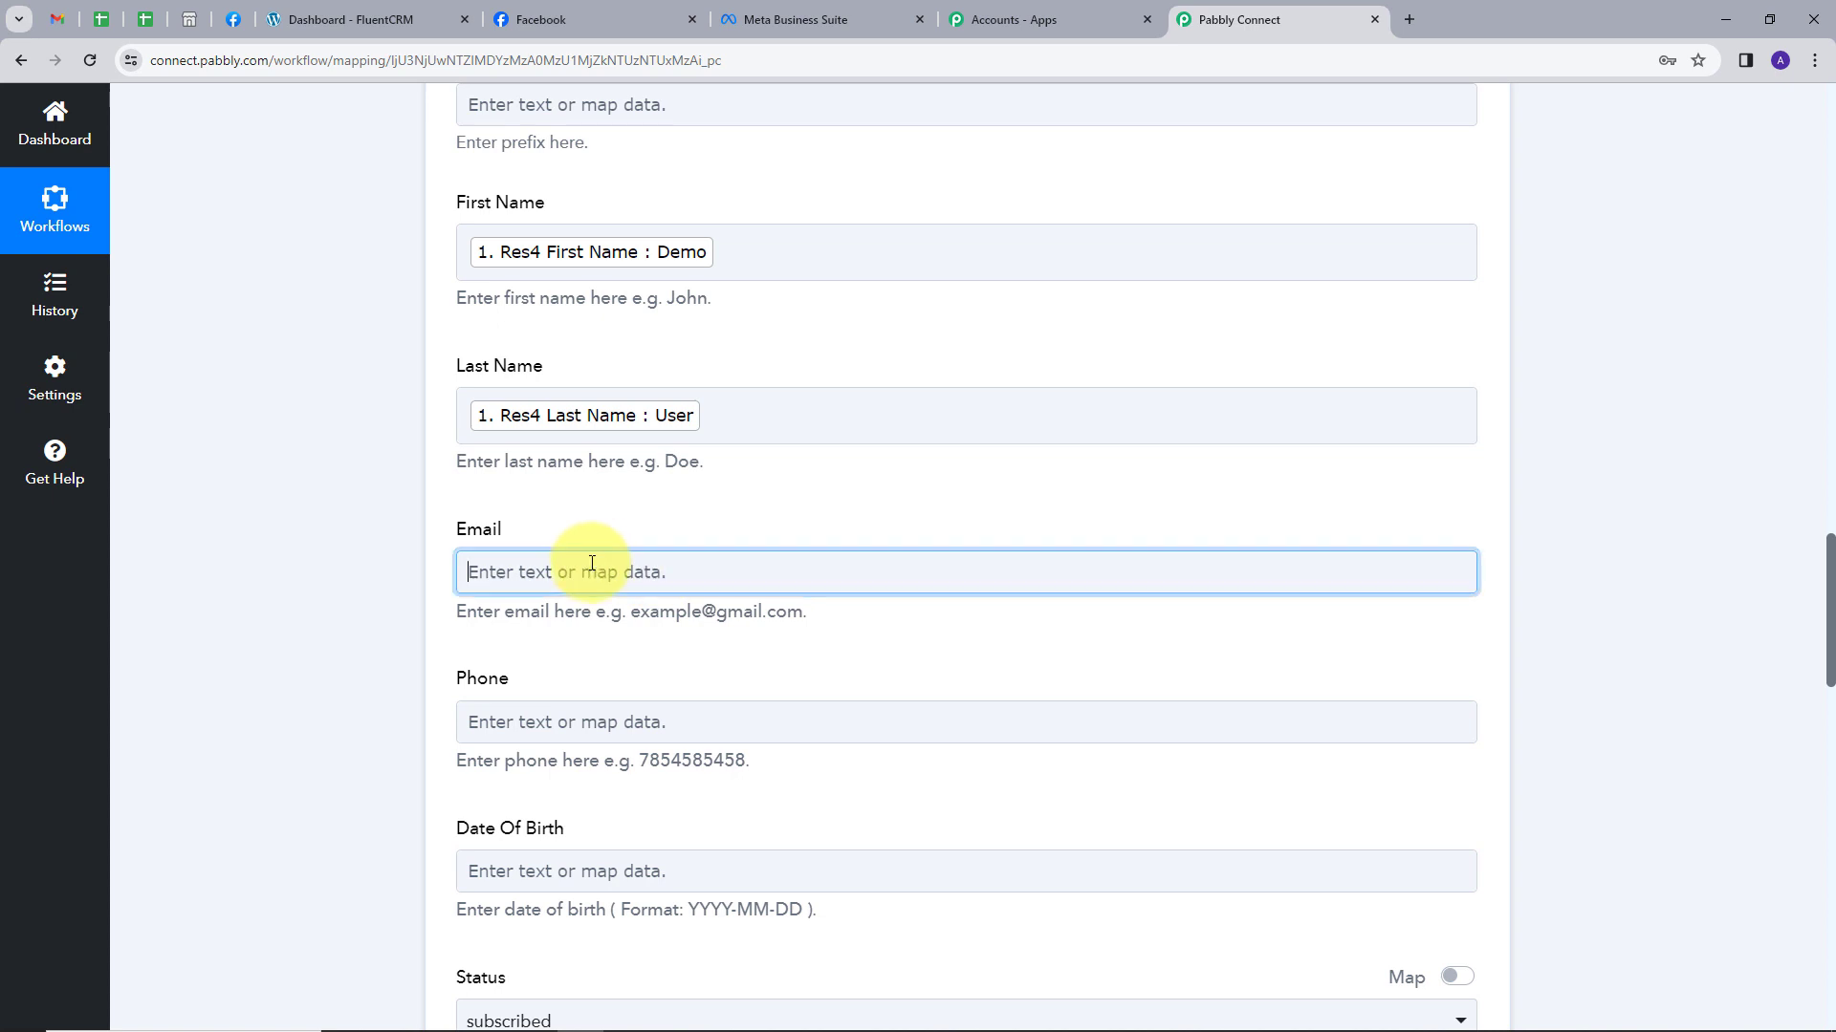
pyautogui.click(656, 750)
pyautogui.click(615, 877)
pyautogui.scroll(-2, 574, 669)
pyautogui.click(629, 543)
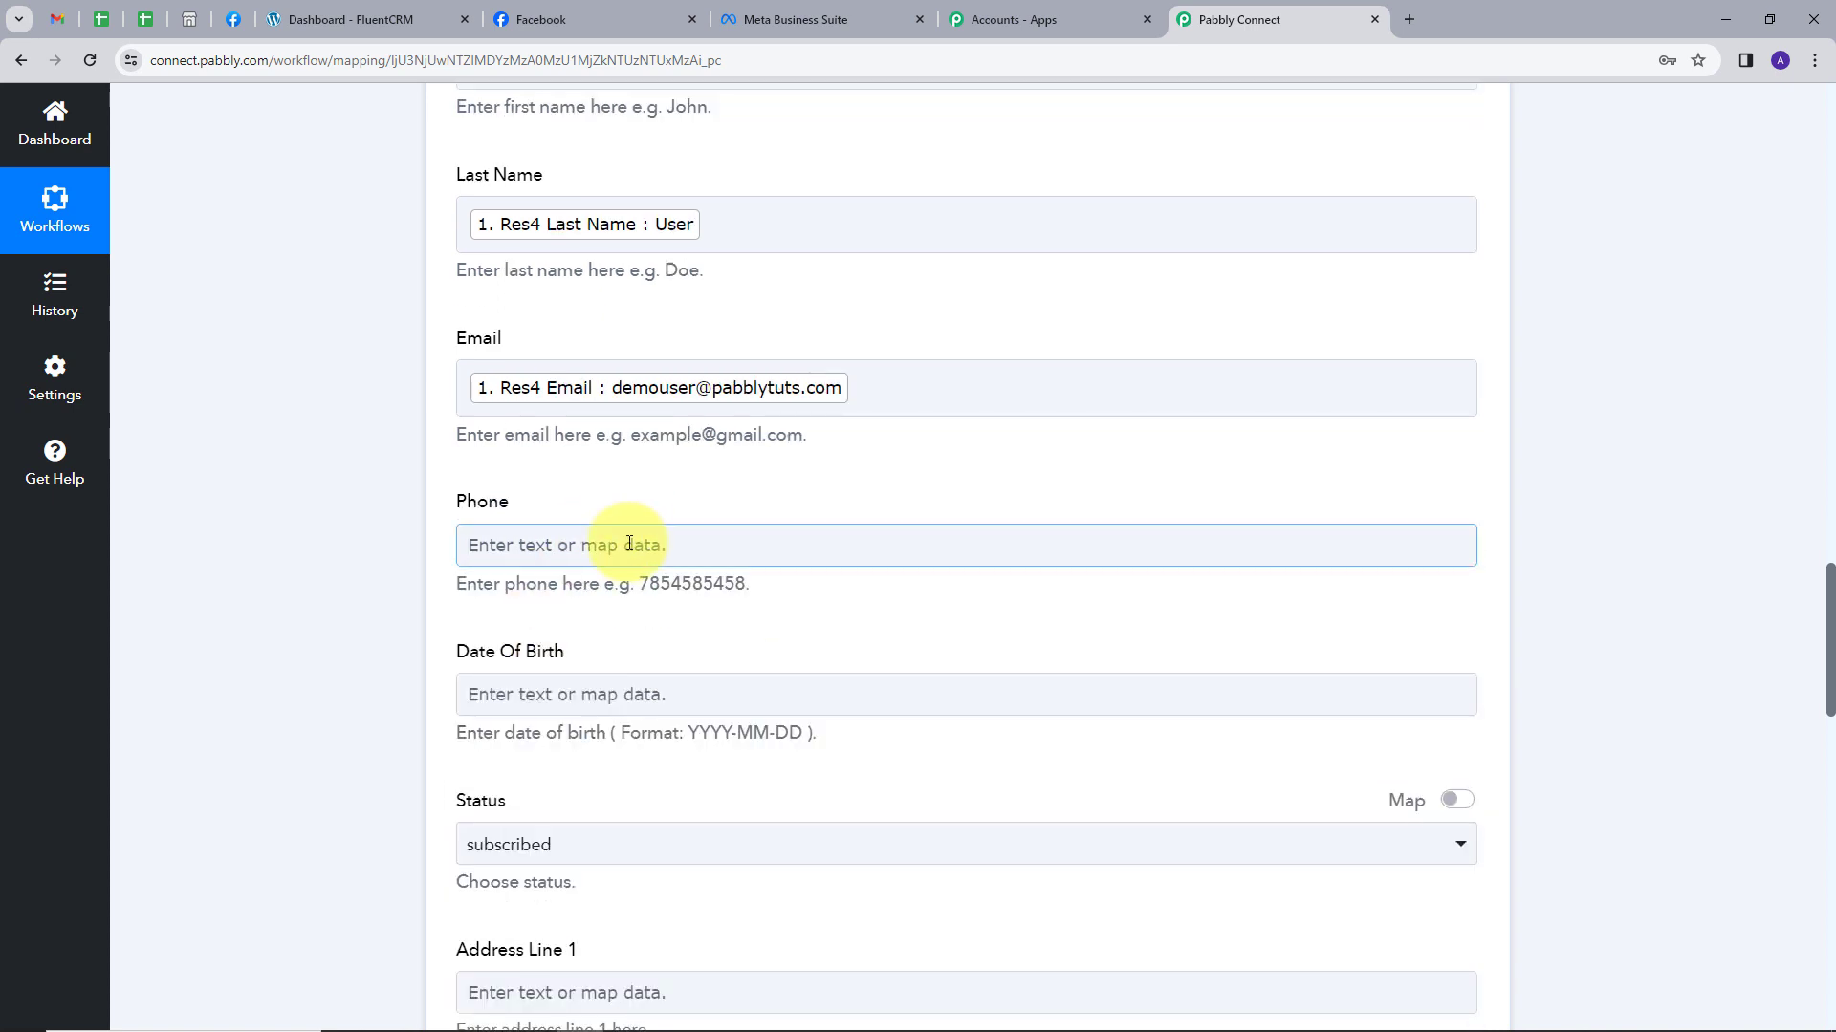
pyautogui.click(680, 725)
pyautogui.click(742, 923)
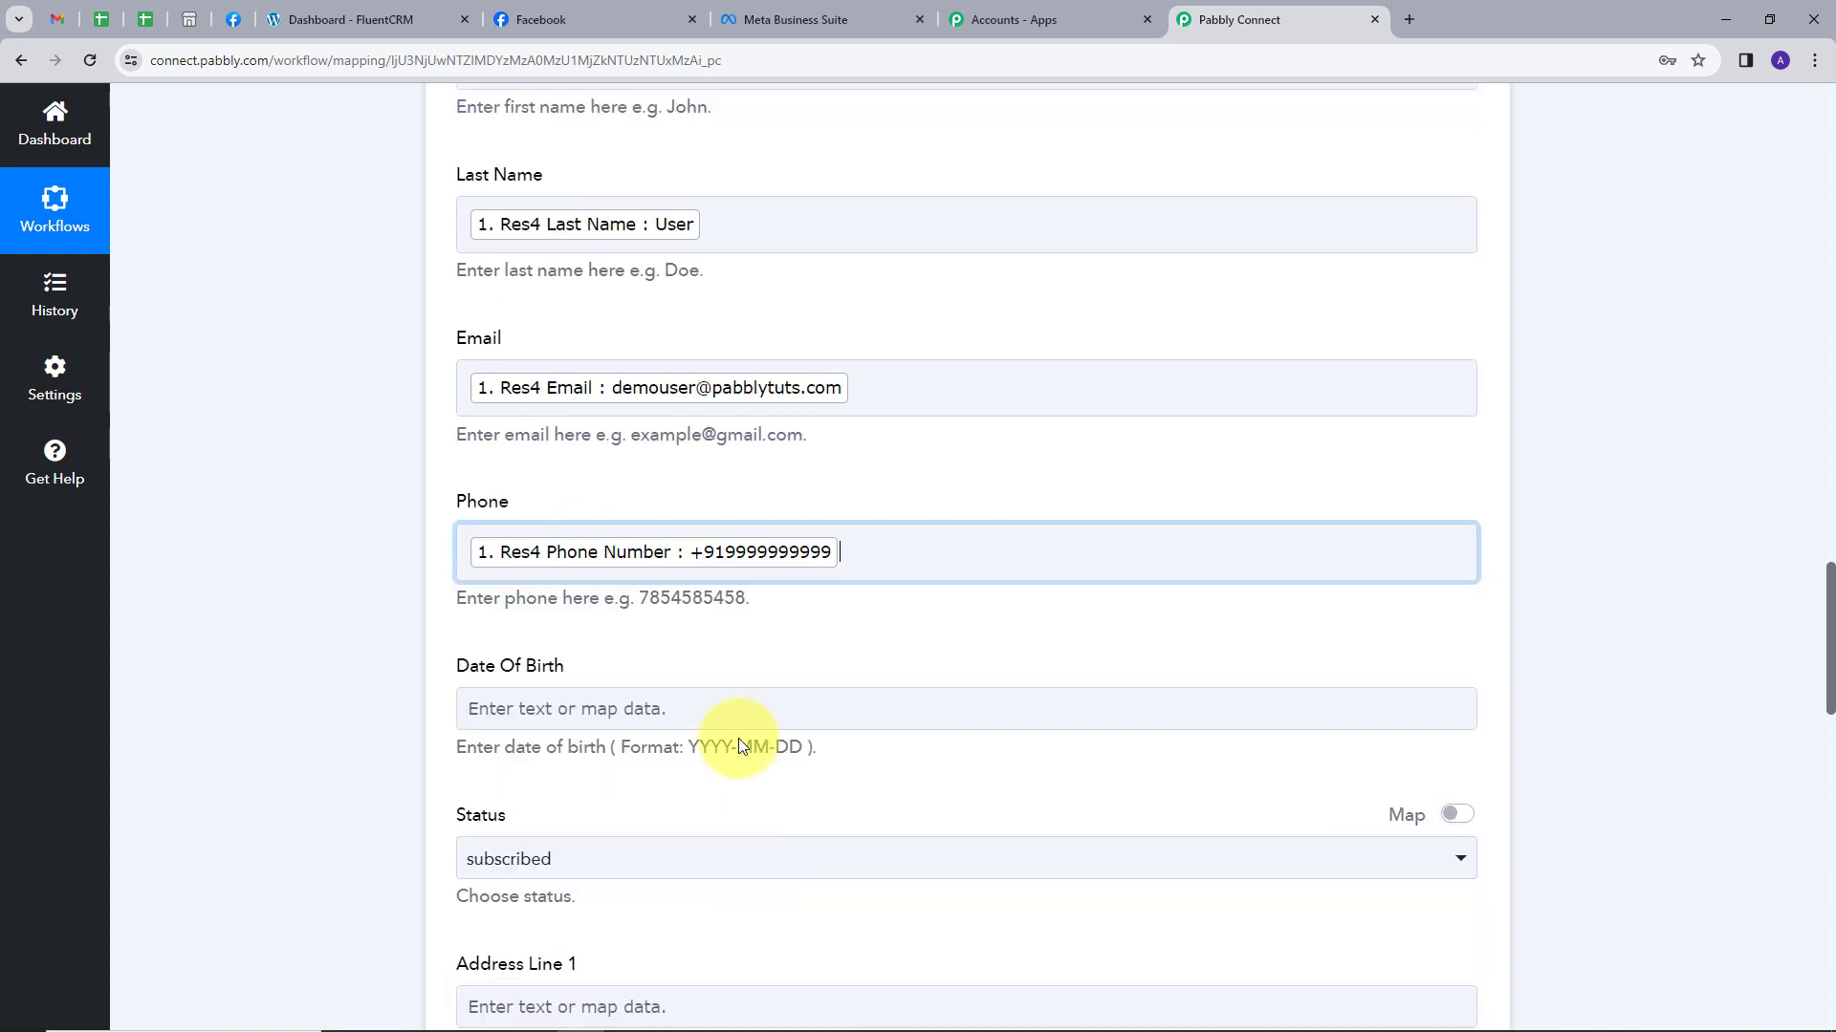
pyautogui.scroll(-4, 598, 517)
pyautogui.click(593, 638)
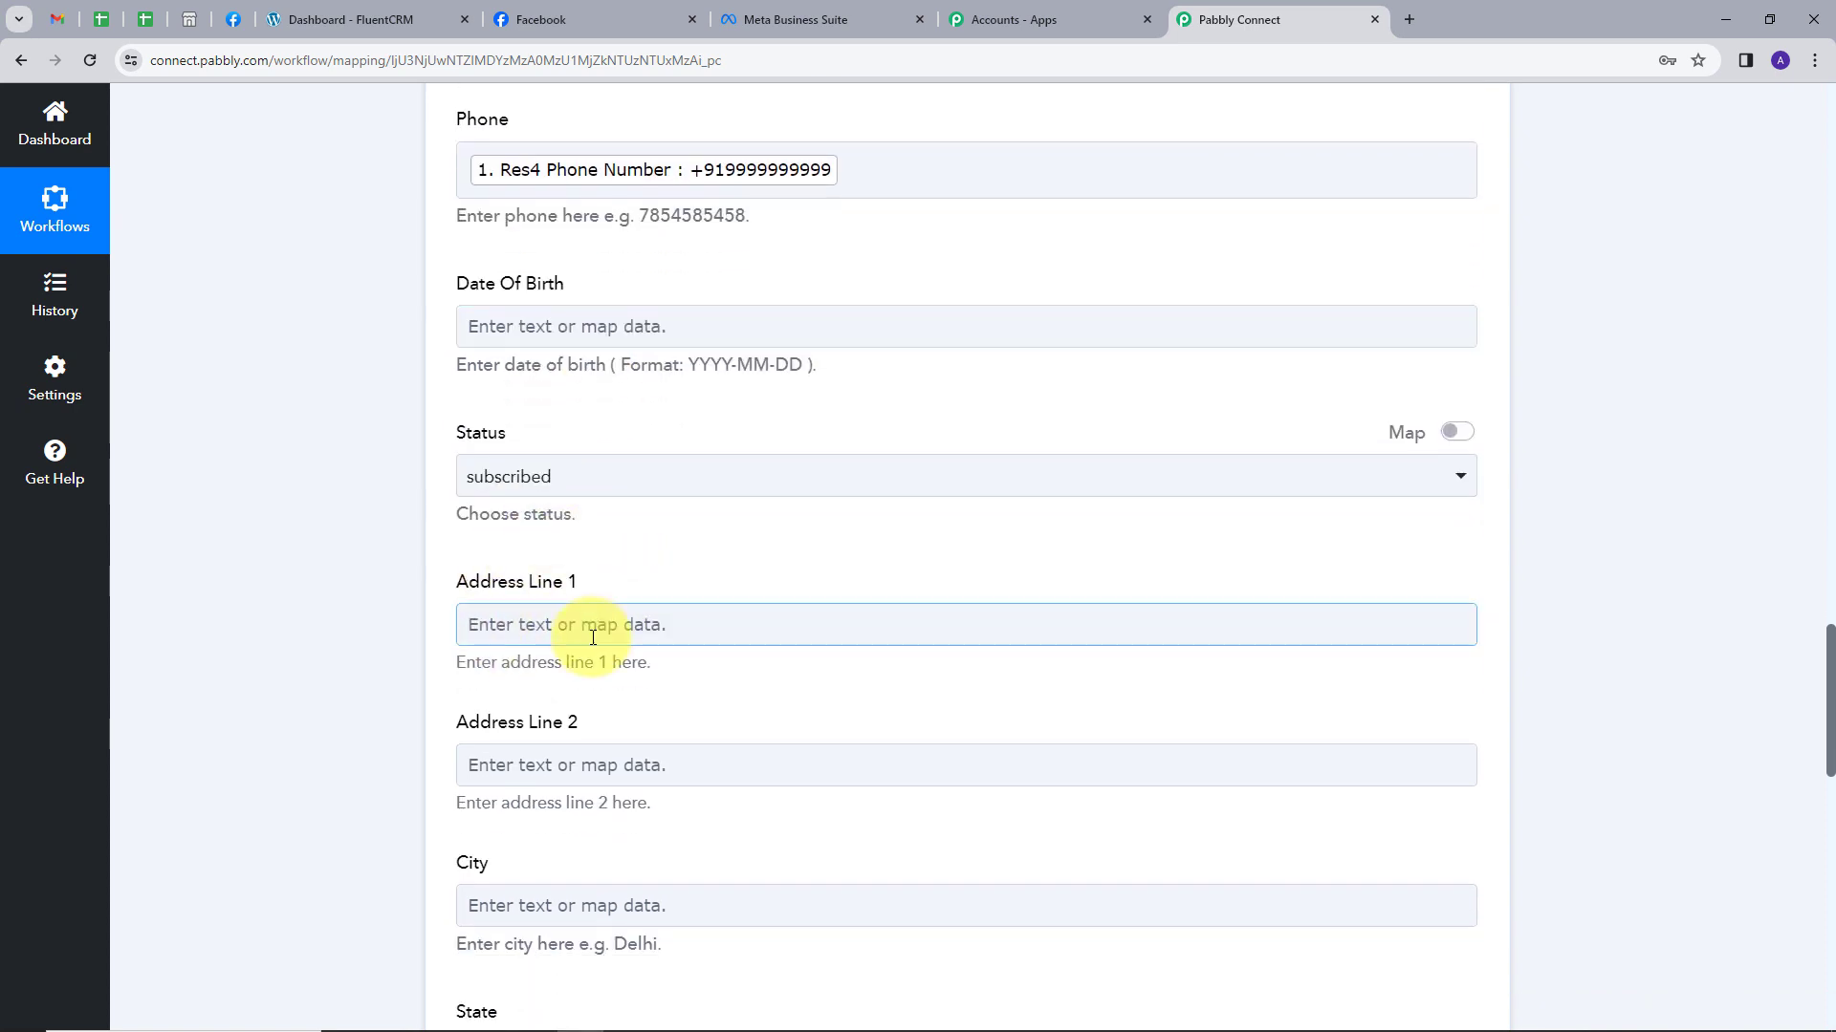
pyautogui.scroll(-1, 593, 638)
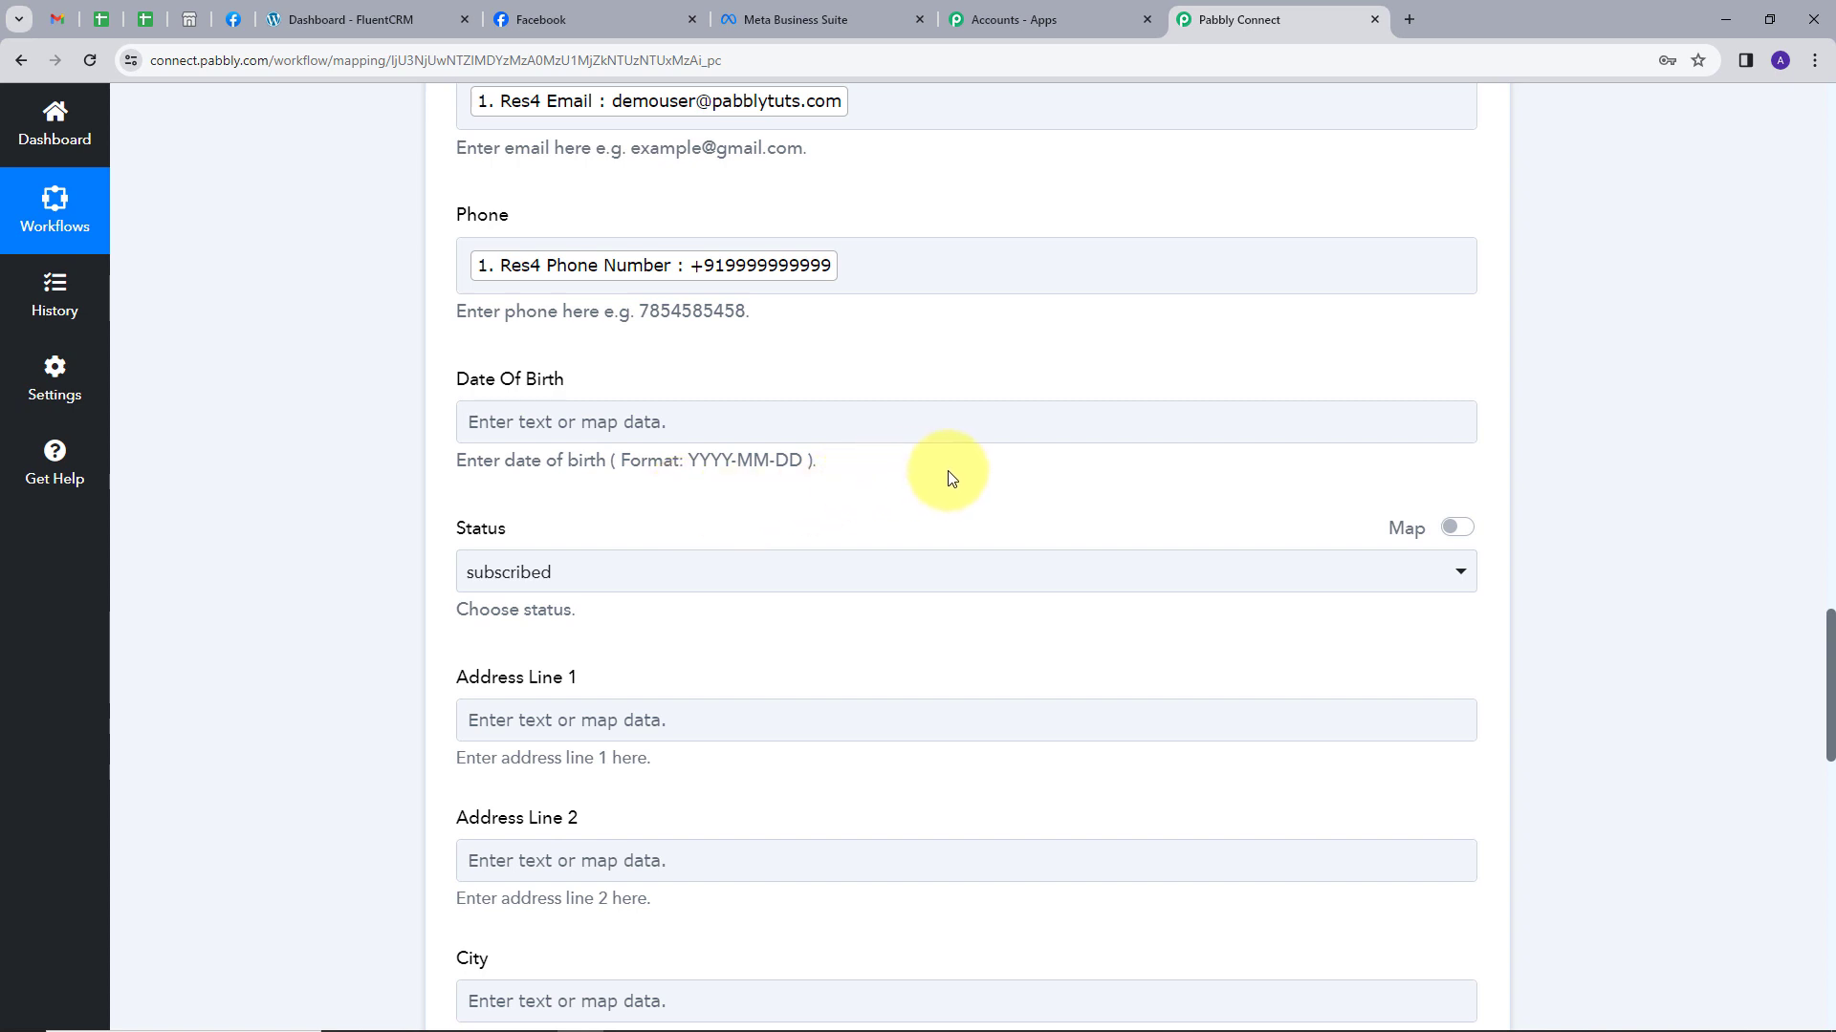
pyautogui.scroll(-5, 971, 478)
pyautogui.scroll(-7, 971, 478)
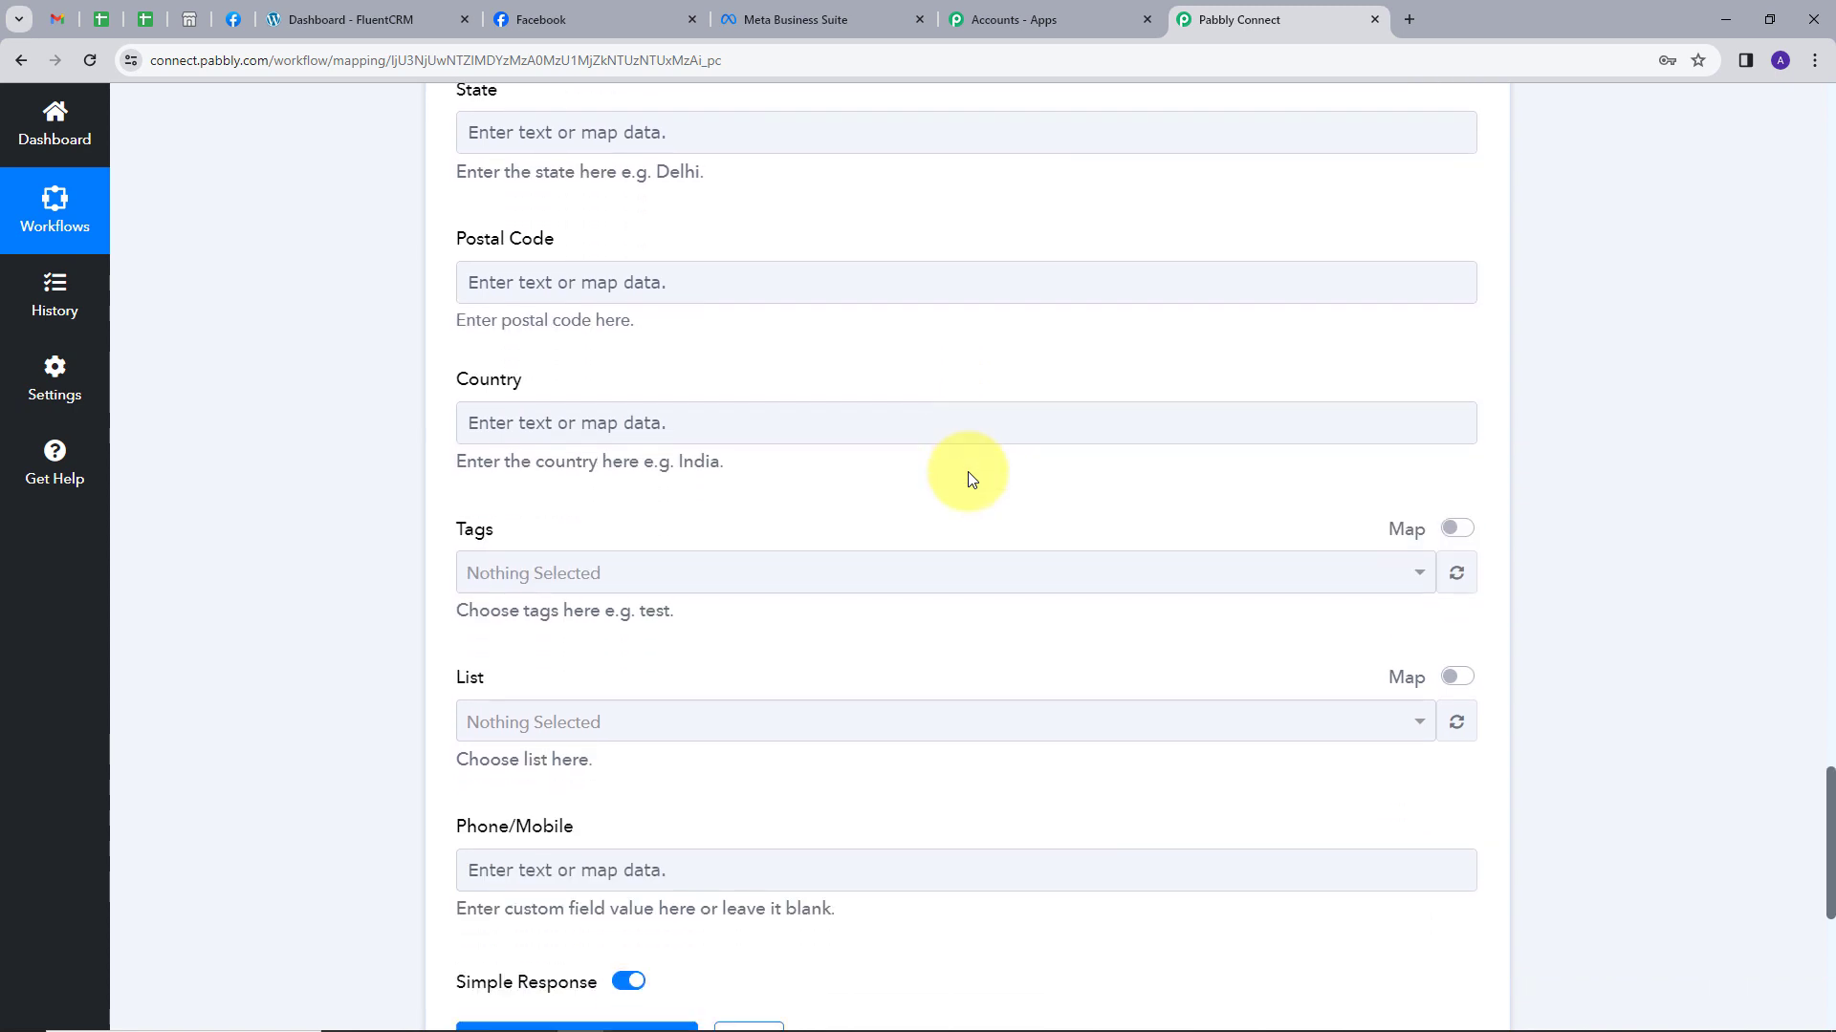
# Assign new contacts to Pabbly List, then save the step and send a test request.
pyautogui.click(1163, 600)
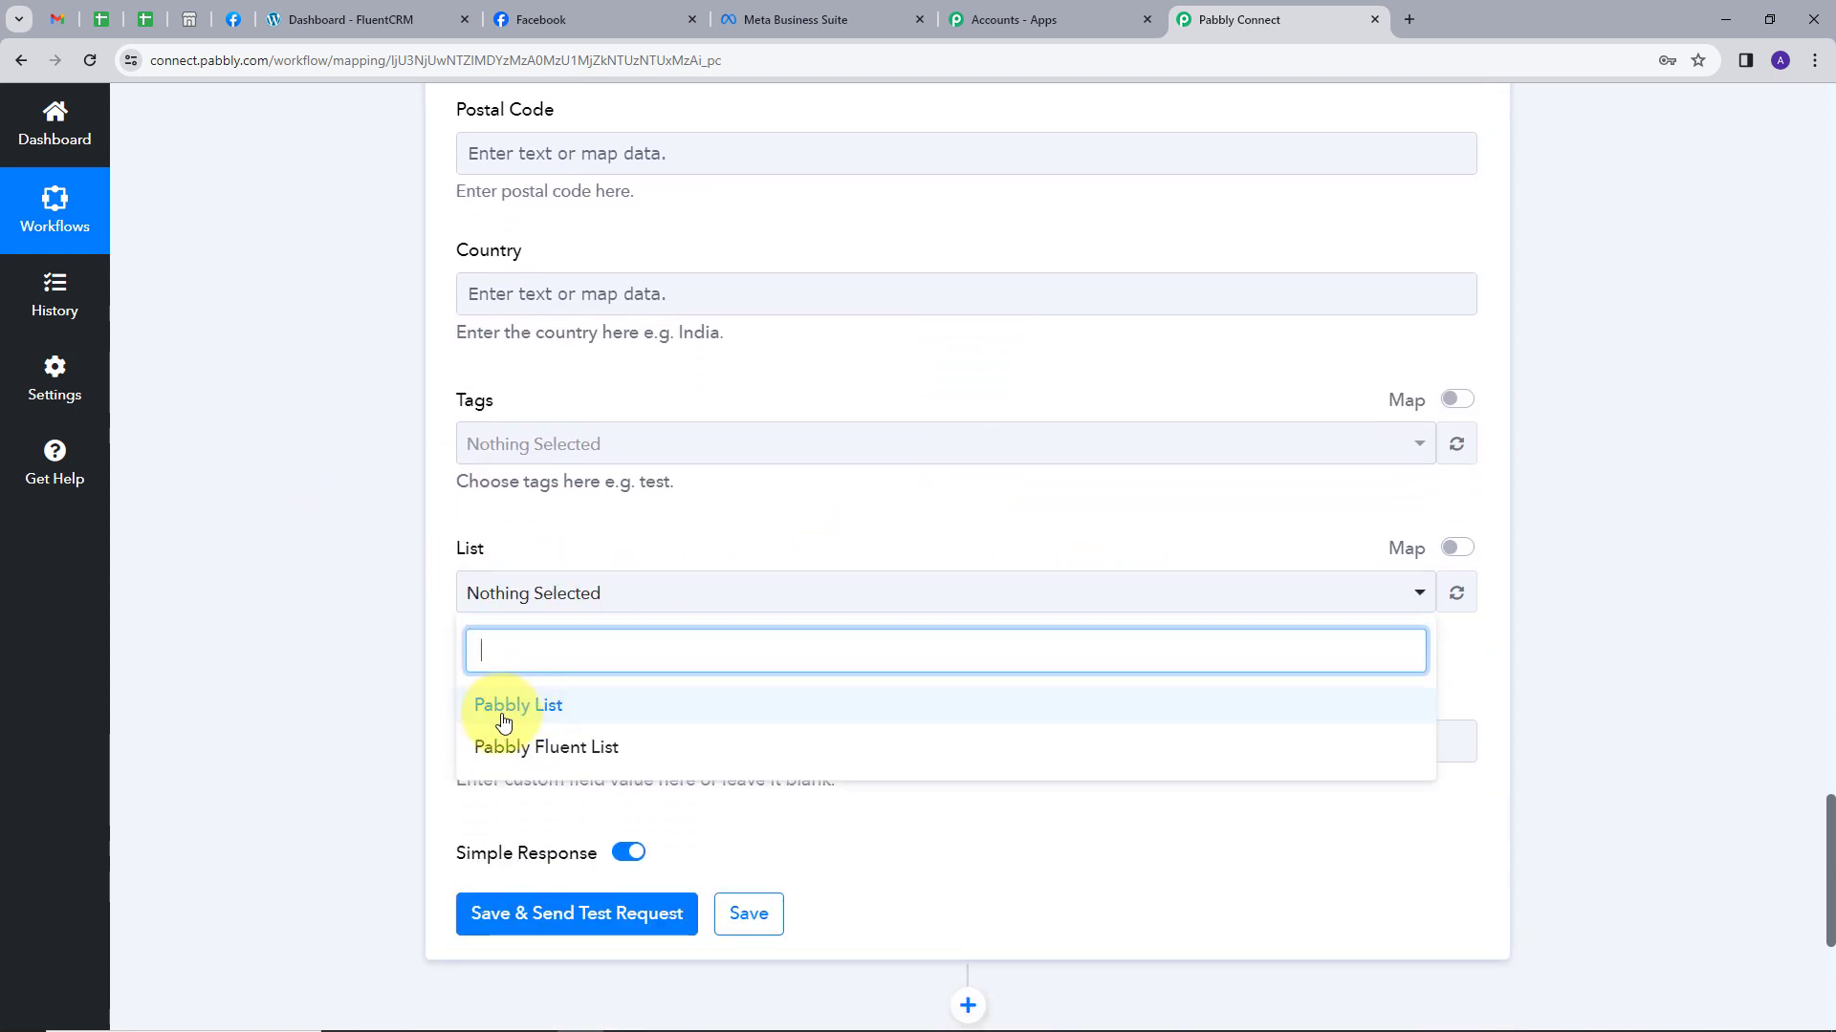
pyautogui.click(533, 723)
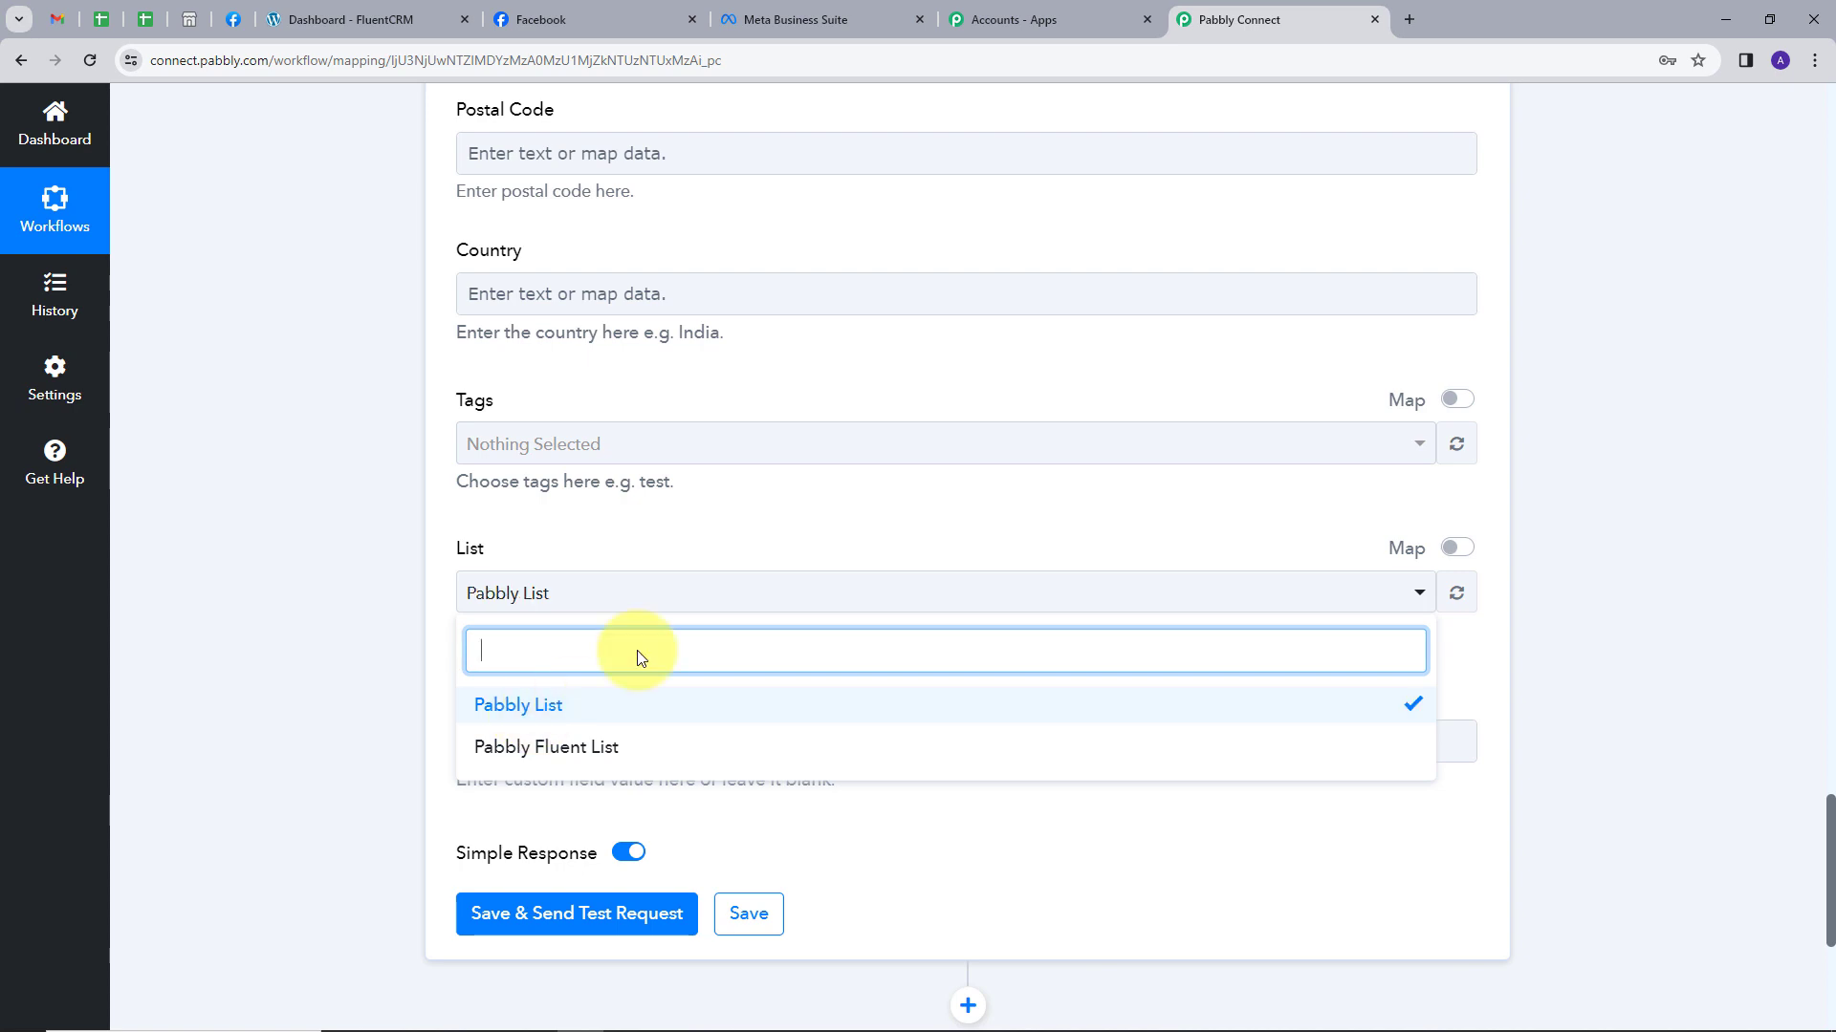
pyautogui.click(760, 525)
pyautogui.scroll(-1, 443, 830)
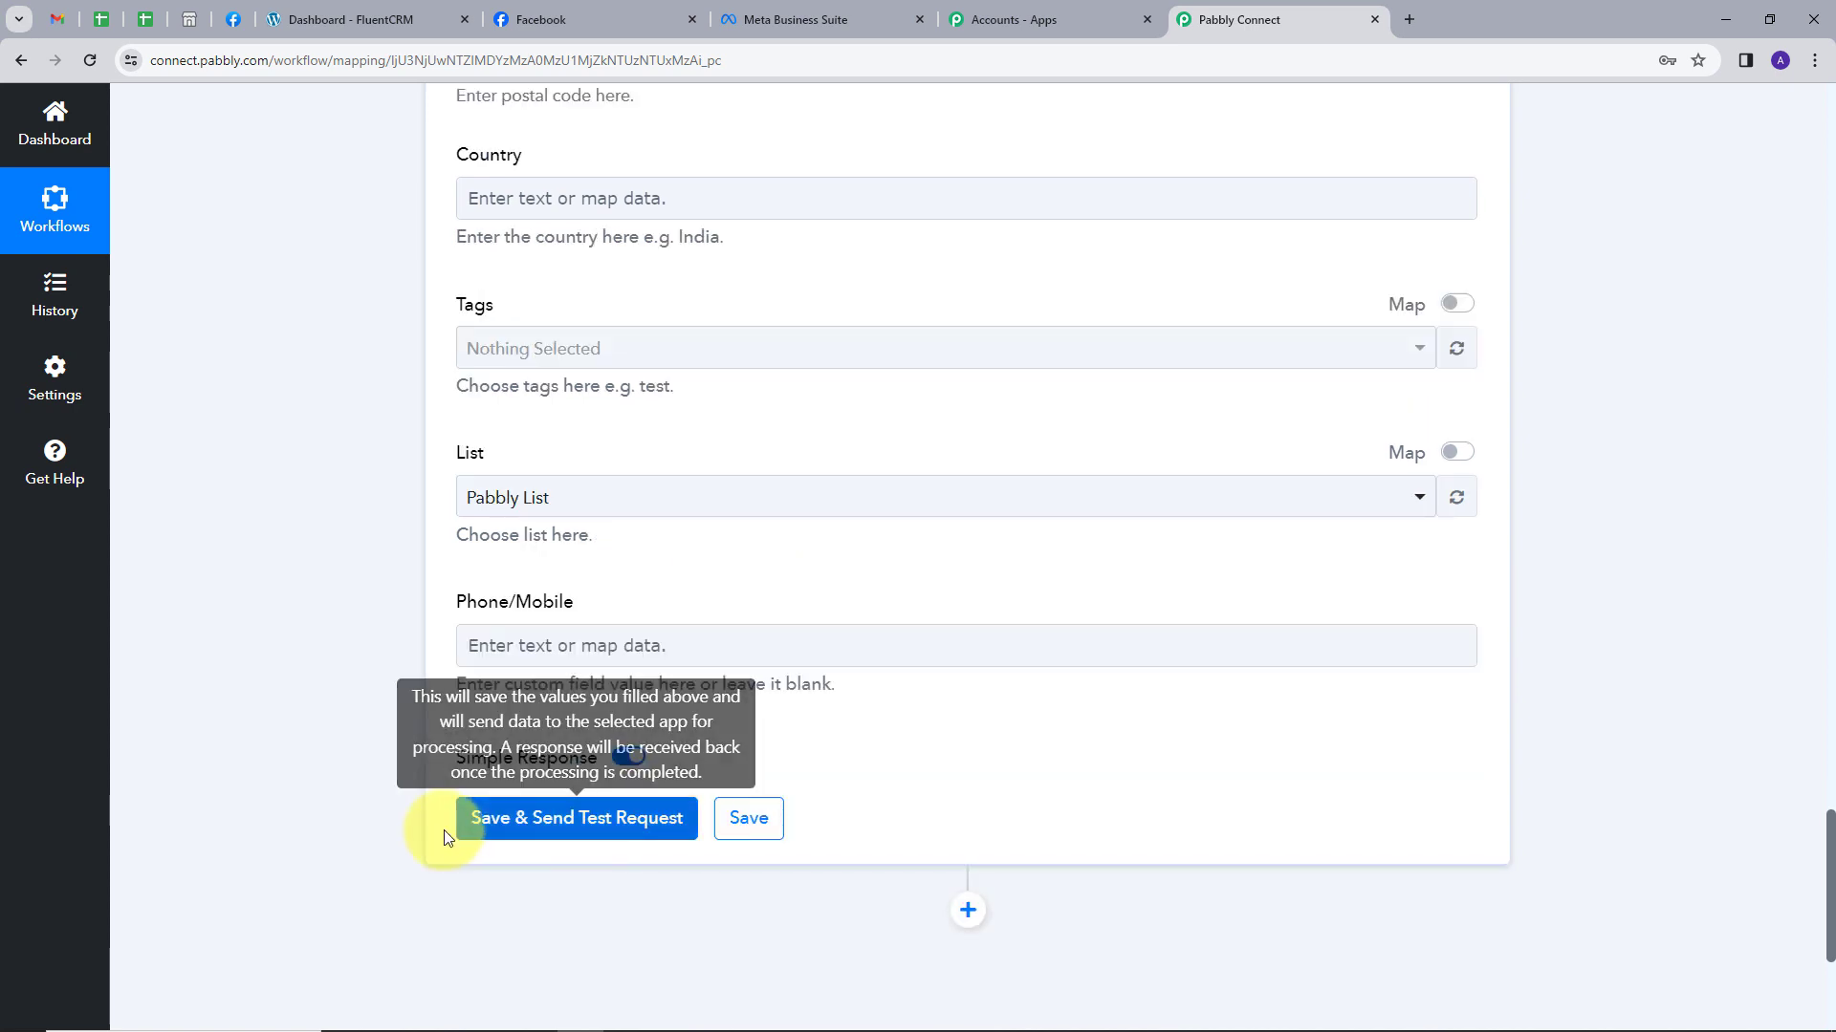
pyautogui.click(563, 835)
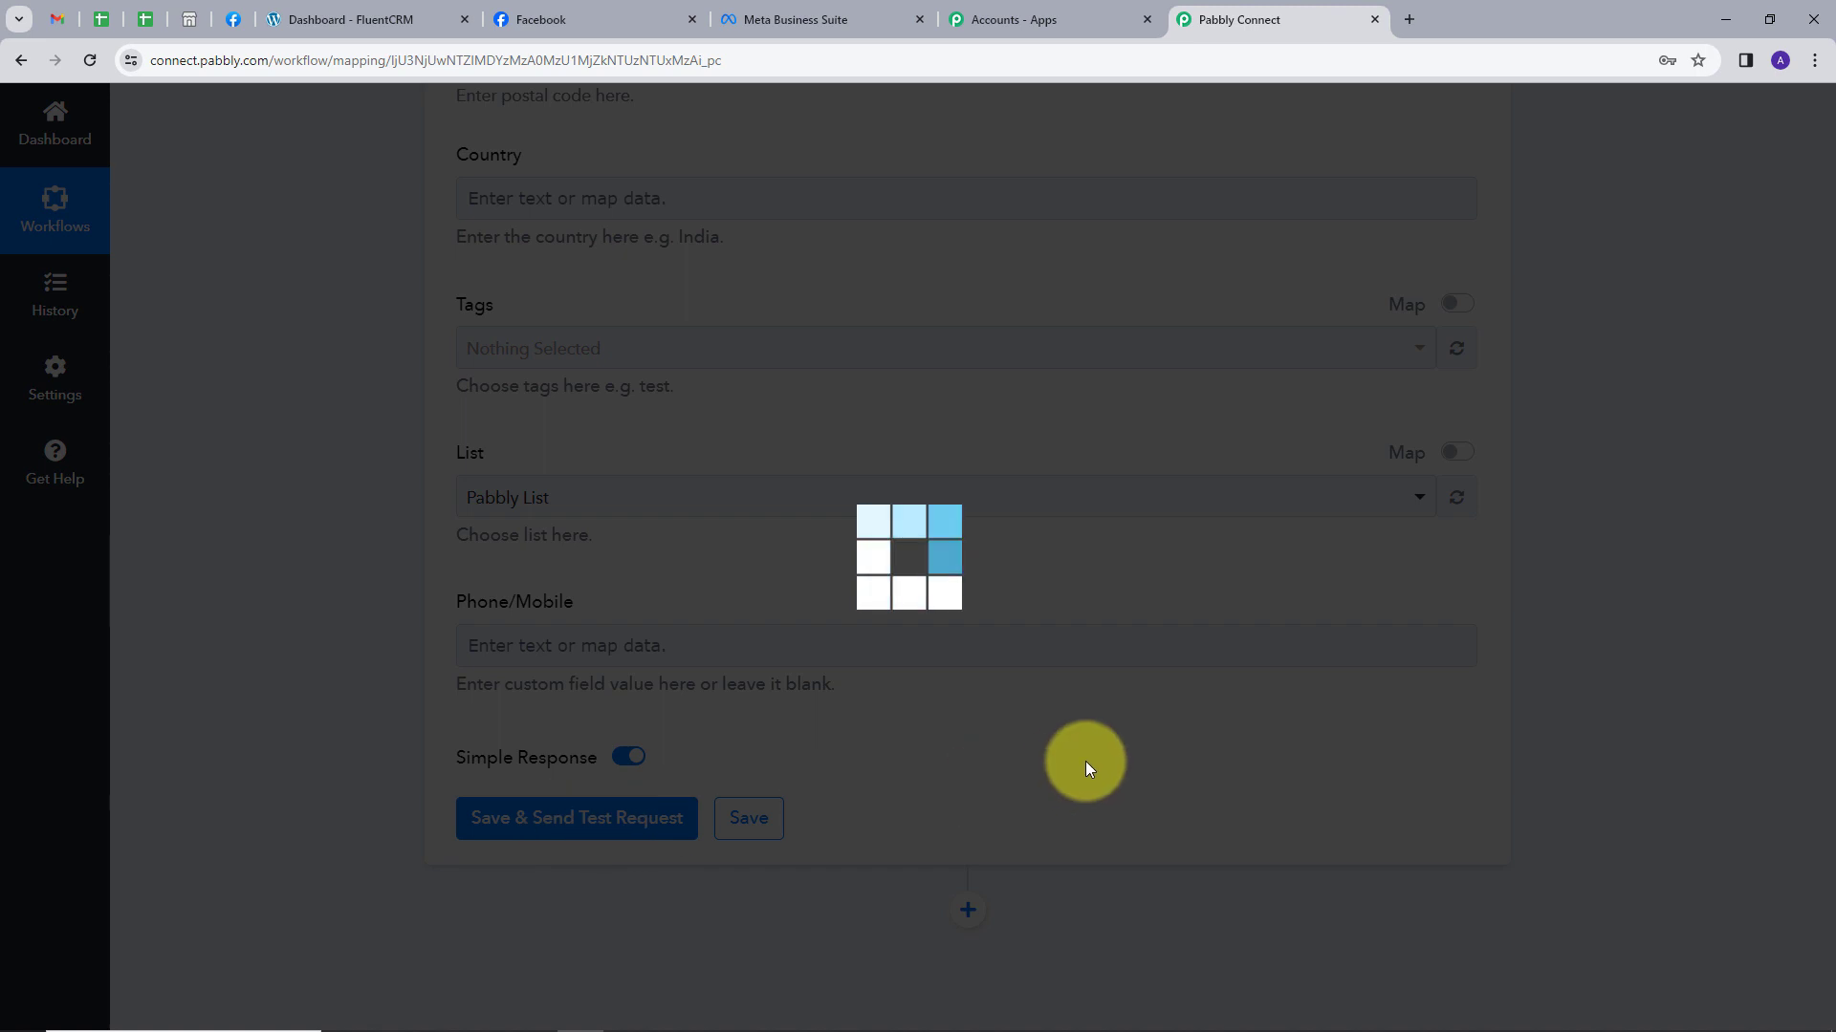
# Check the 'Successfully added the subscriber.' response and its returned name, email and phone values.
pyautogui.scroll(-3, 1171, 573)
pyautogui.scroll(-2, 1176, 480)
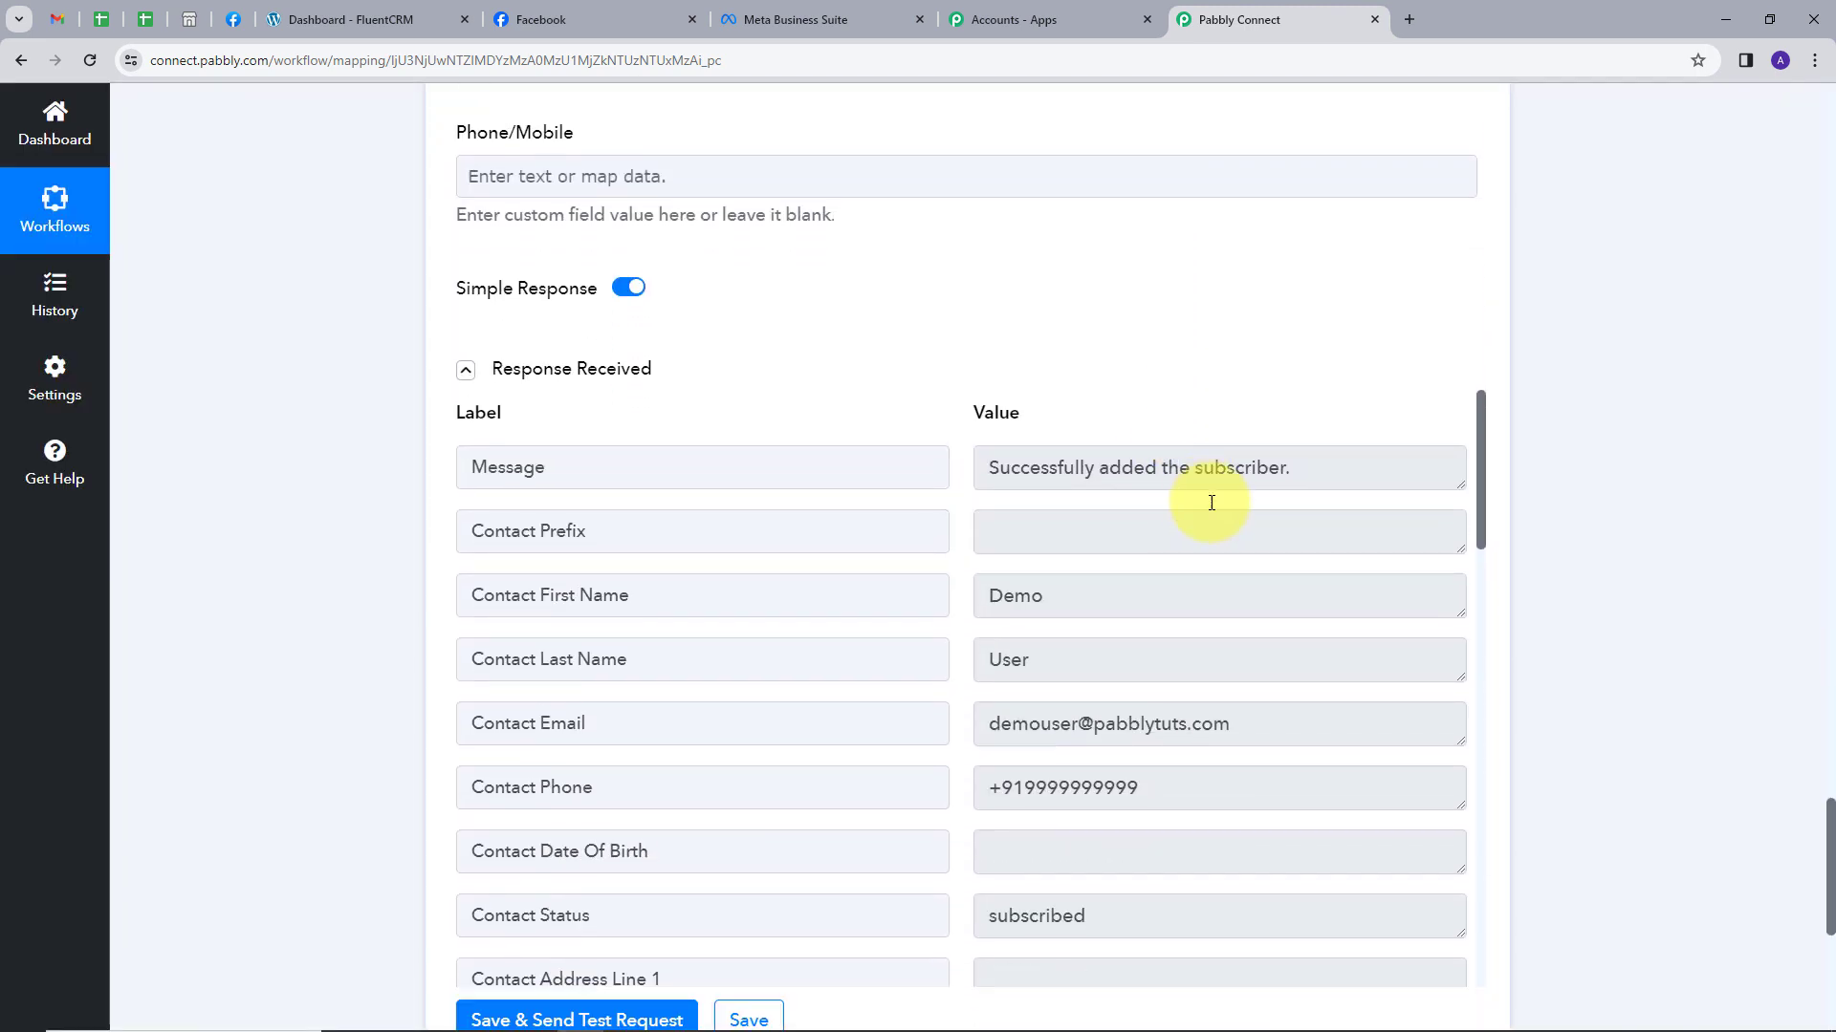
pyautogui.moveTo(989, 458); pyautogui.dragTo(1348, 462)
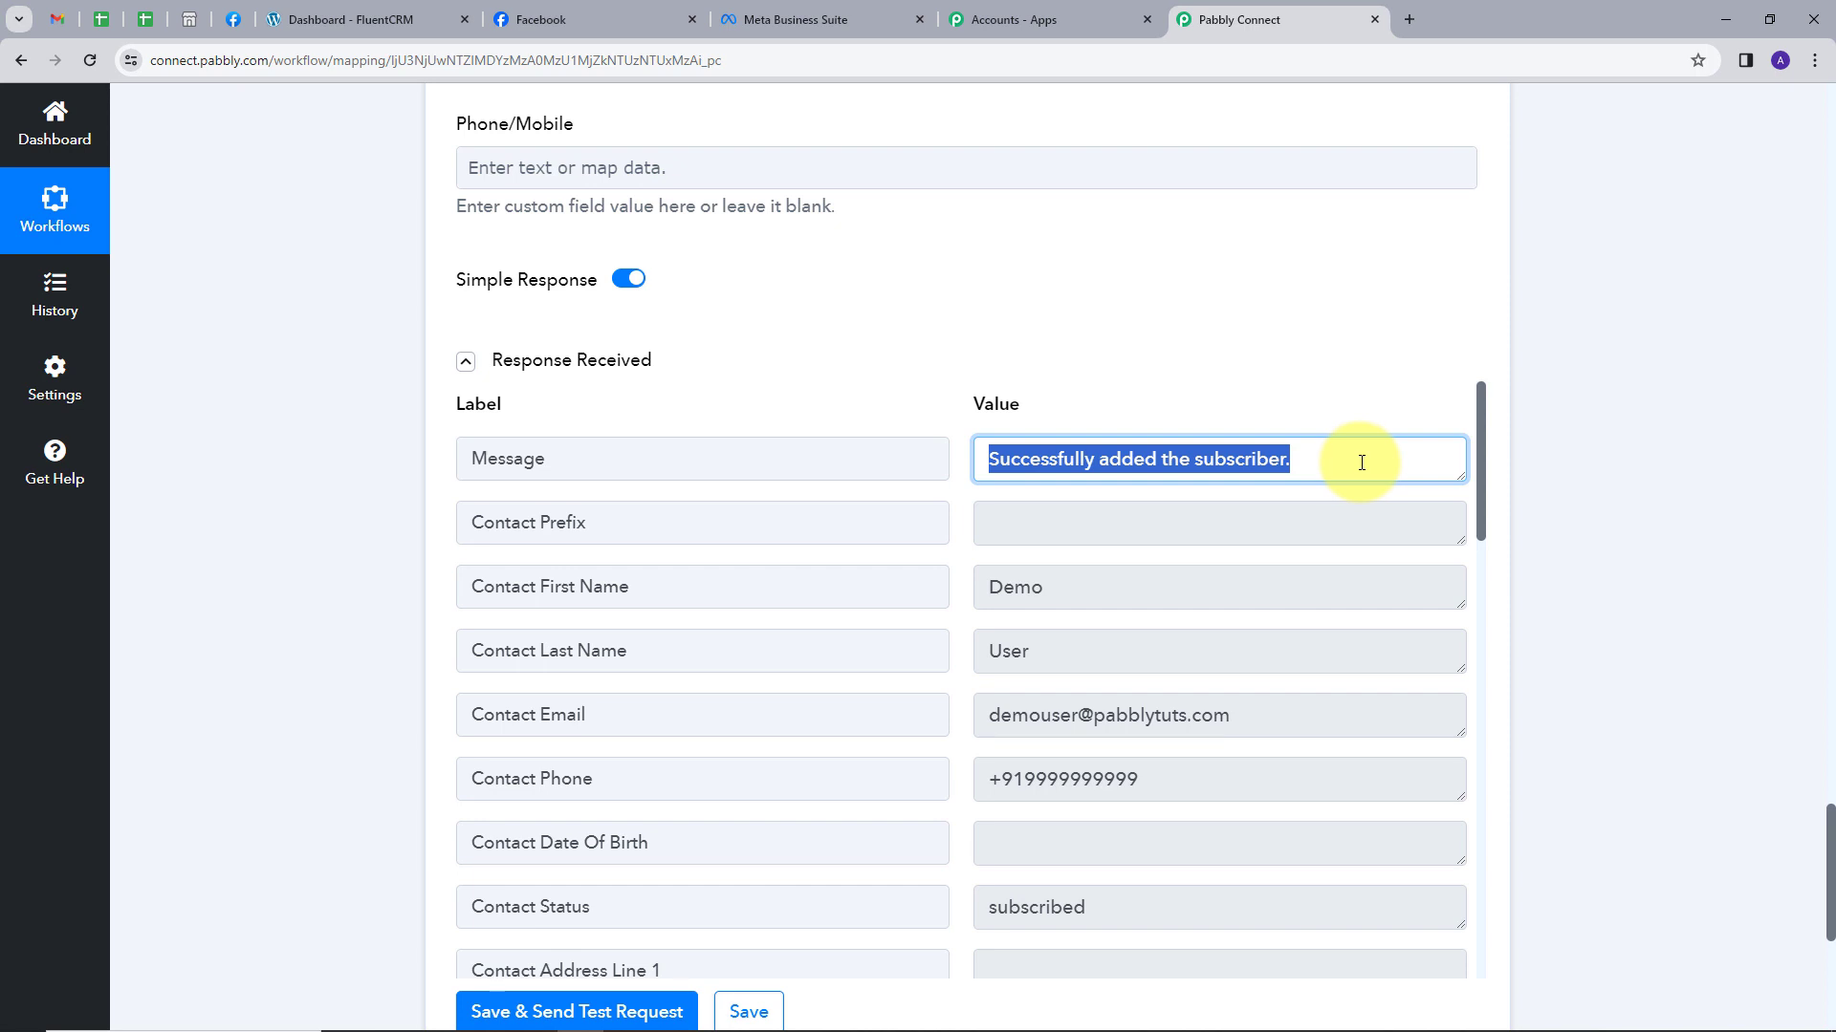
pyautogui.scroll(-1, 1201, 500)
pyautogui.doubleClick(1014, 491)
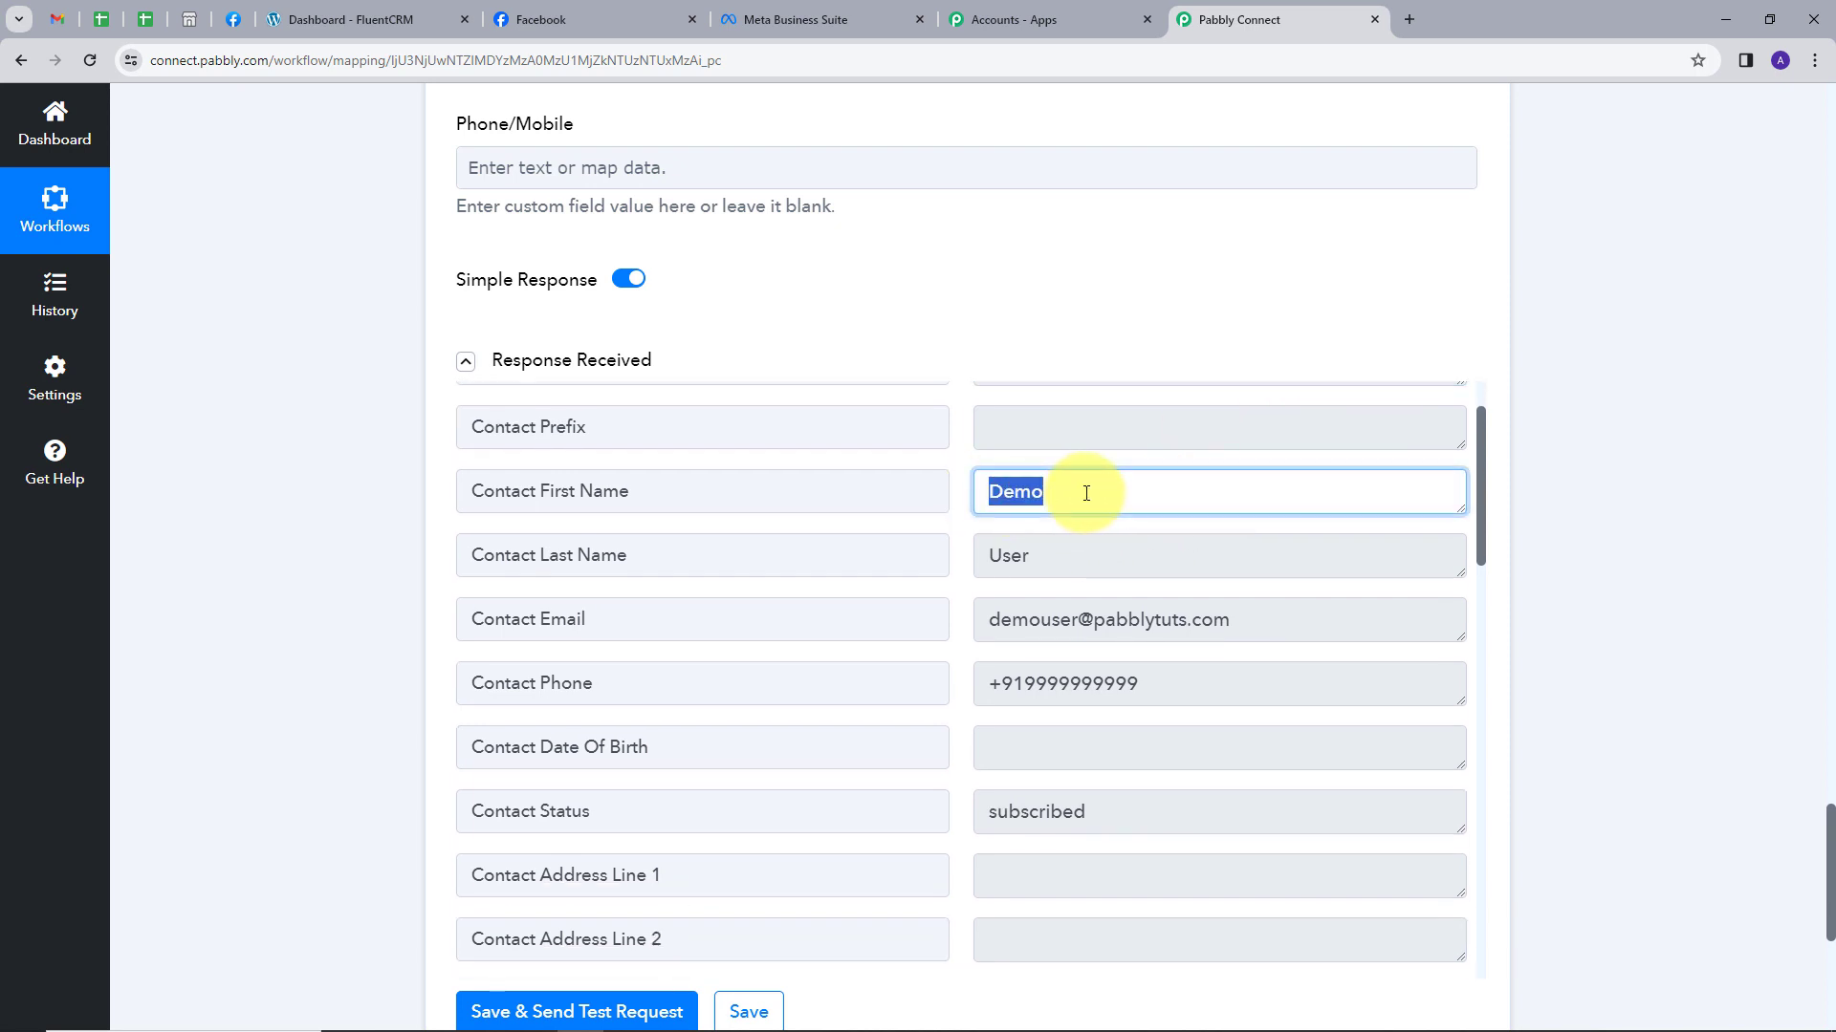
pyautogui.doubleClick(1009, 557)
pyautogui.moveTo(985, 619); pyautogui.dragTo(1291, 651)
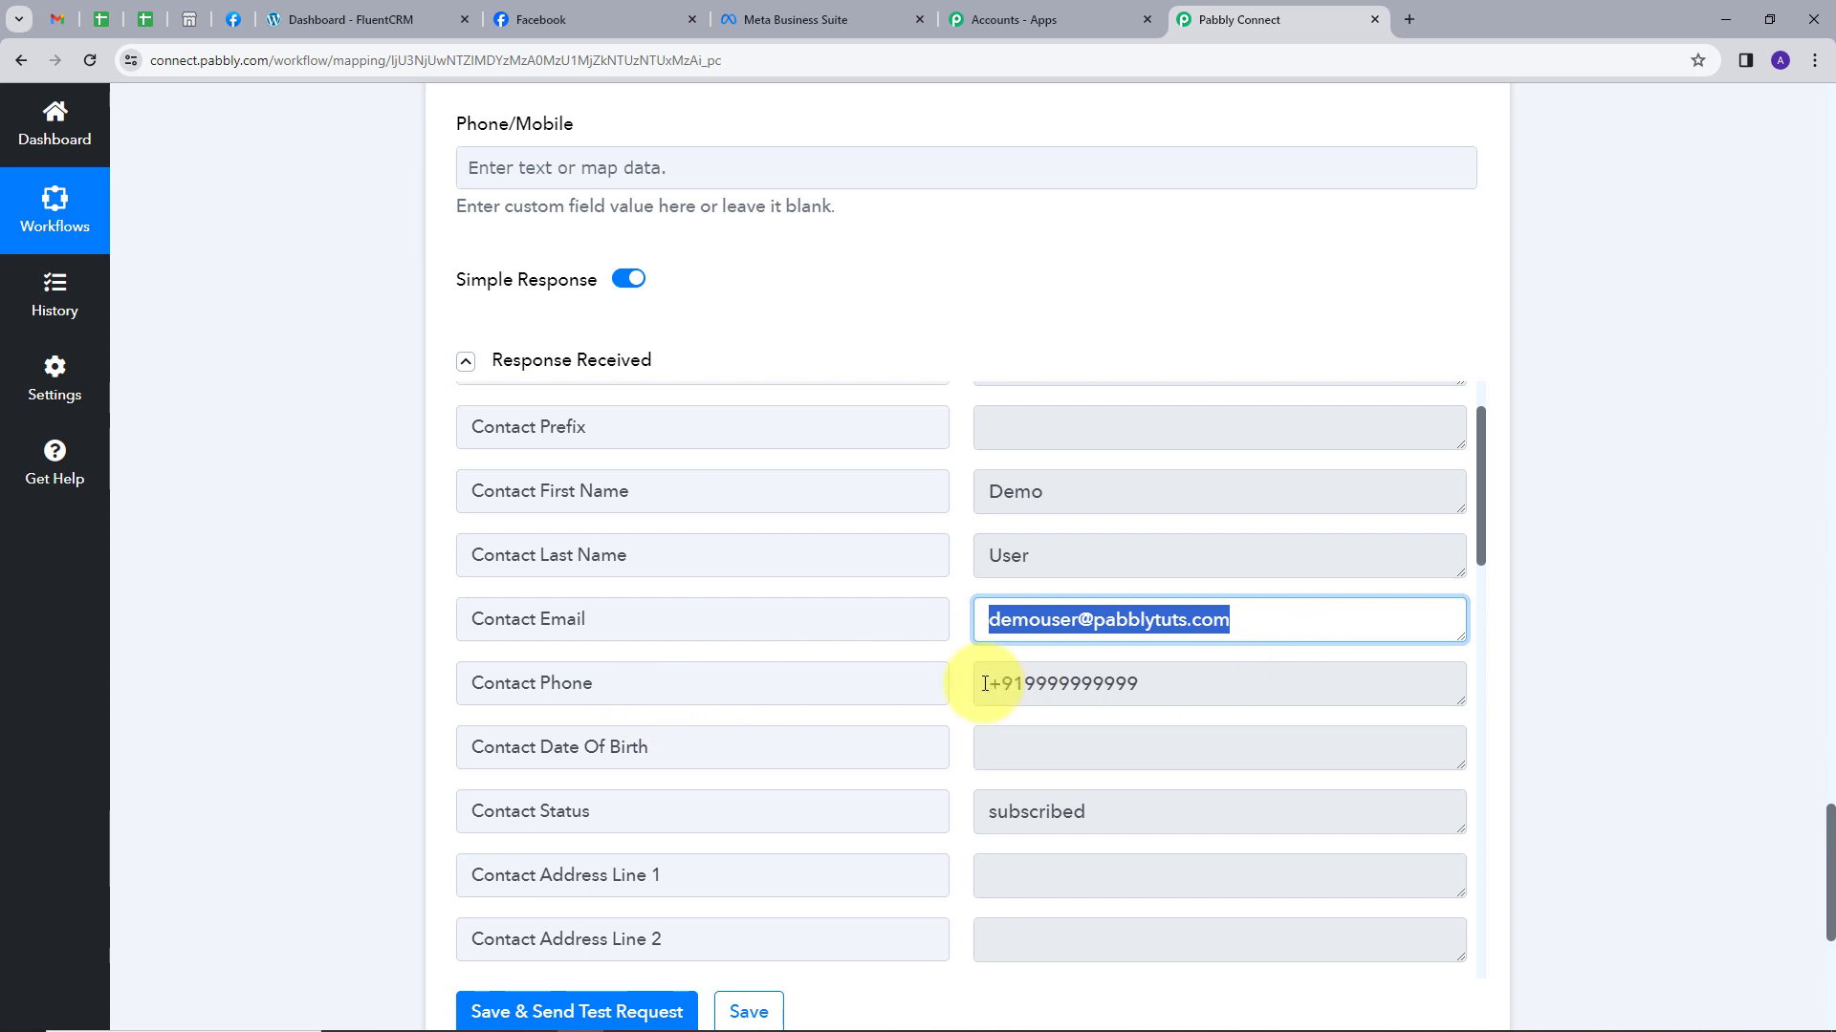
pyautogui.moveTo(1231, 683); pyautogui.dragTo(926, 679)
pyautogui.scroll(-2, 828, 647)
pyautogui.scroll(3, 901, 606)
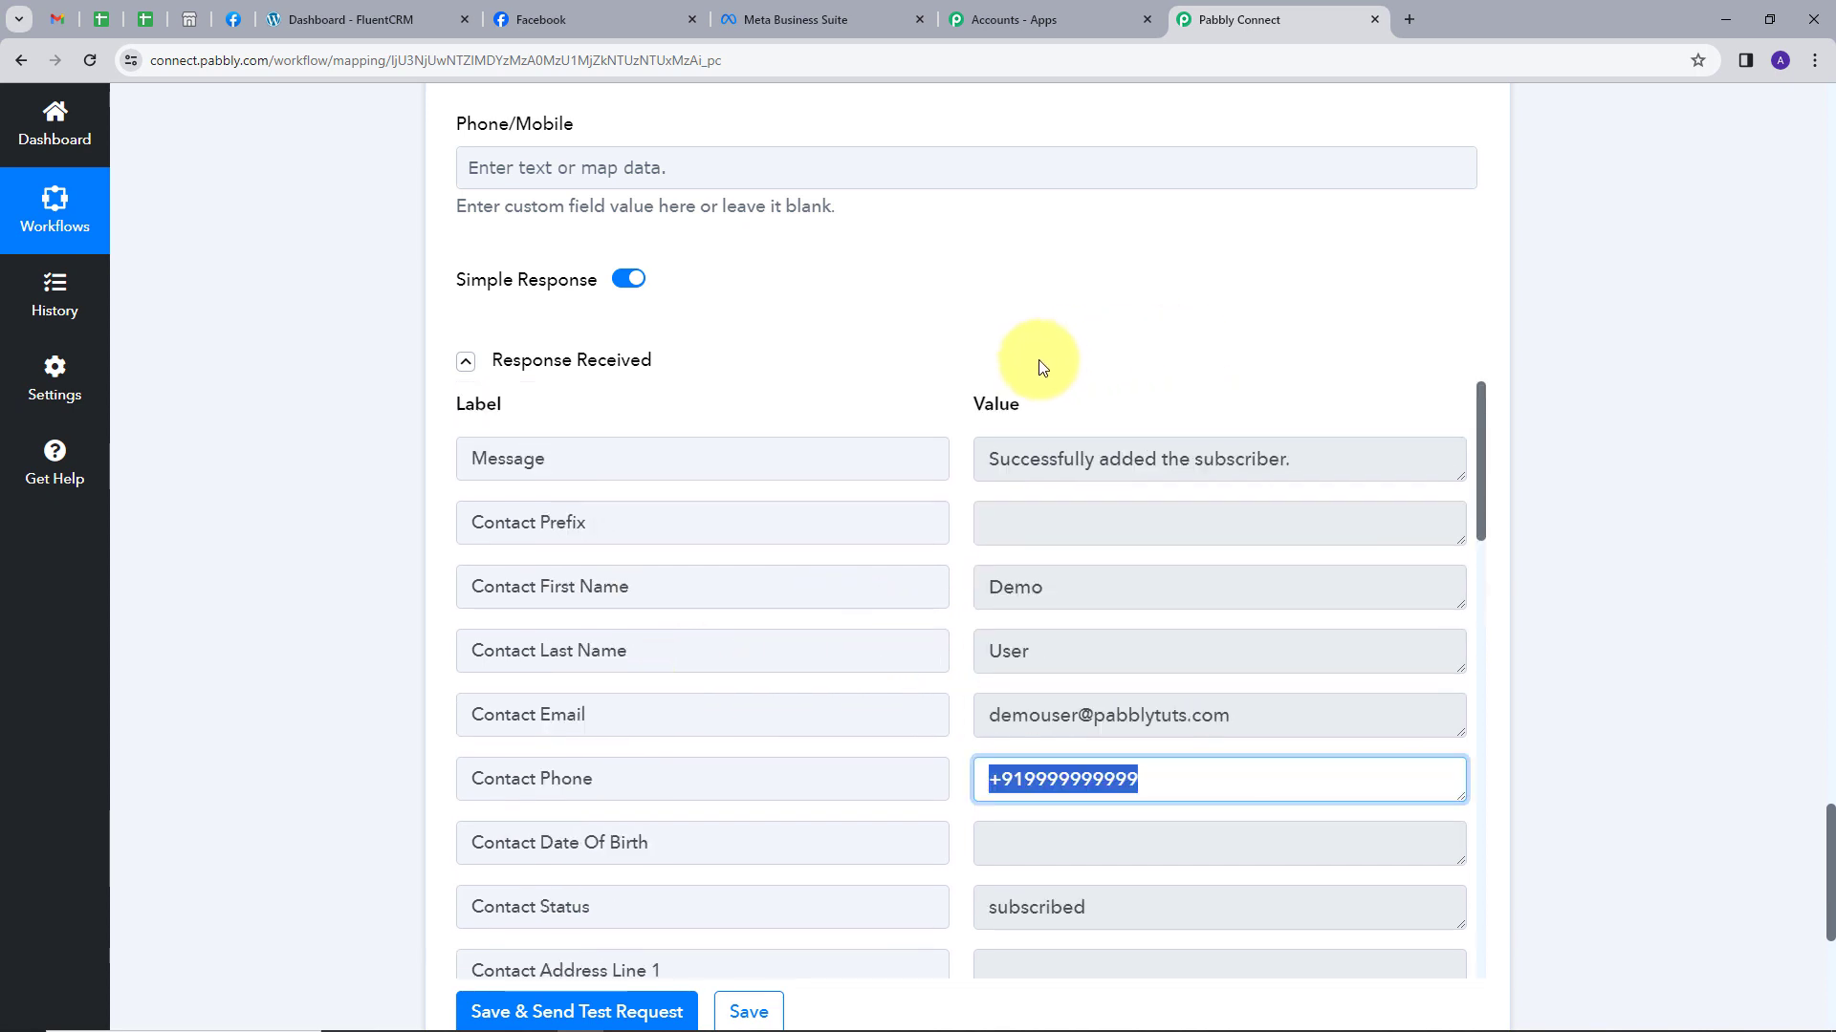
pyautogui.click(349, 19)
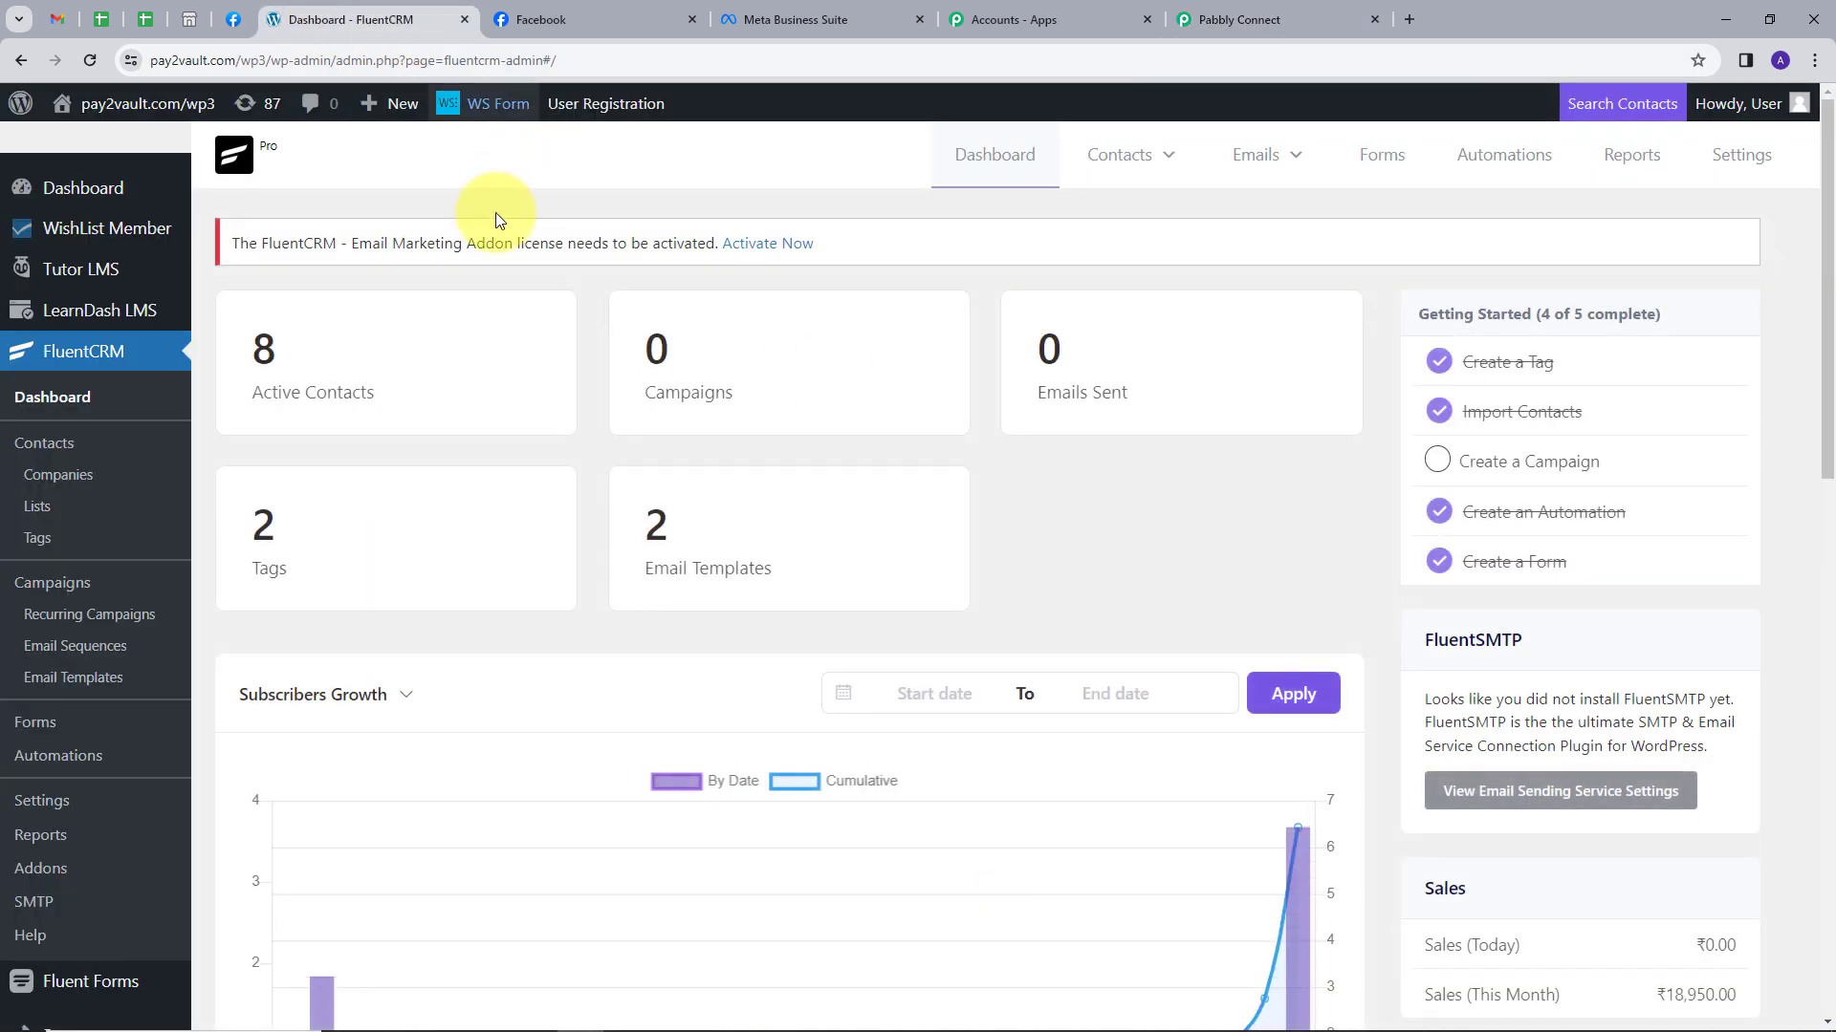
# Reload FluentCRM, go to Contacts and open the newest contact's profile.
pyautogui.click(68, 360)
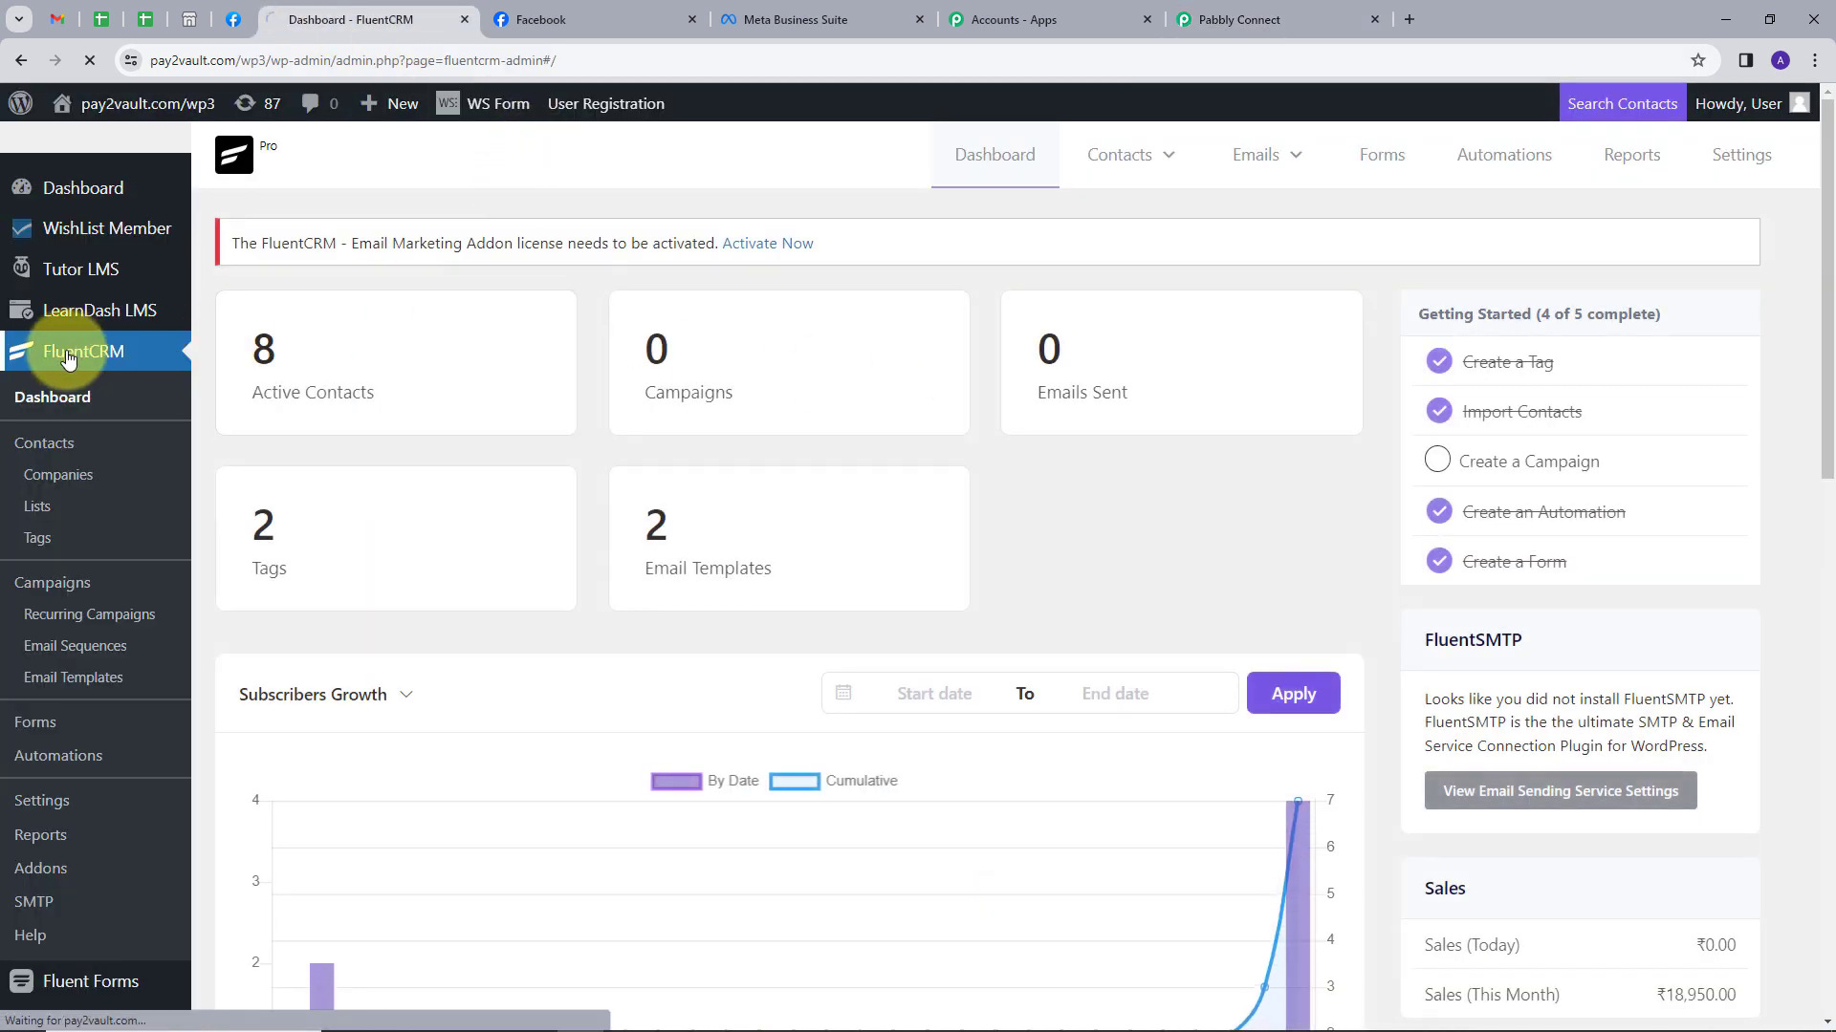
pyautogui.click(46, 448)
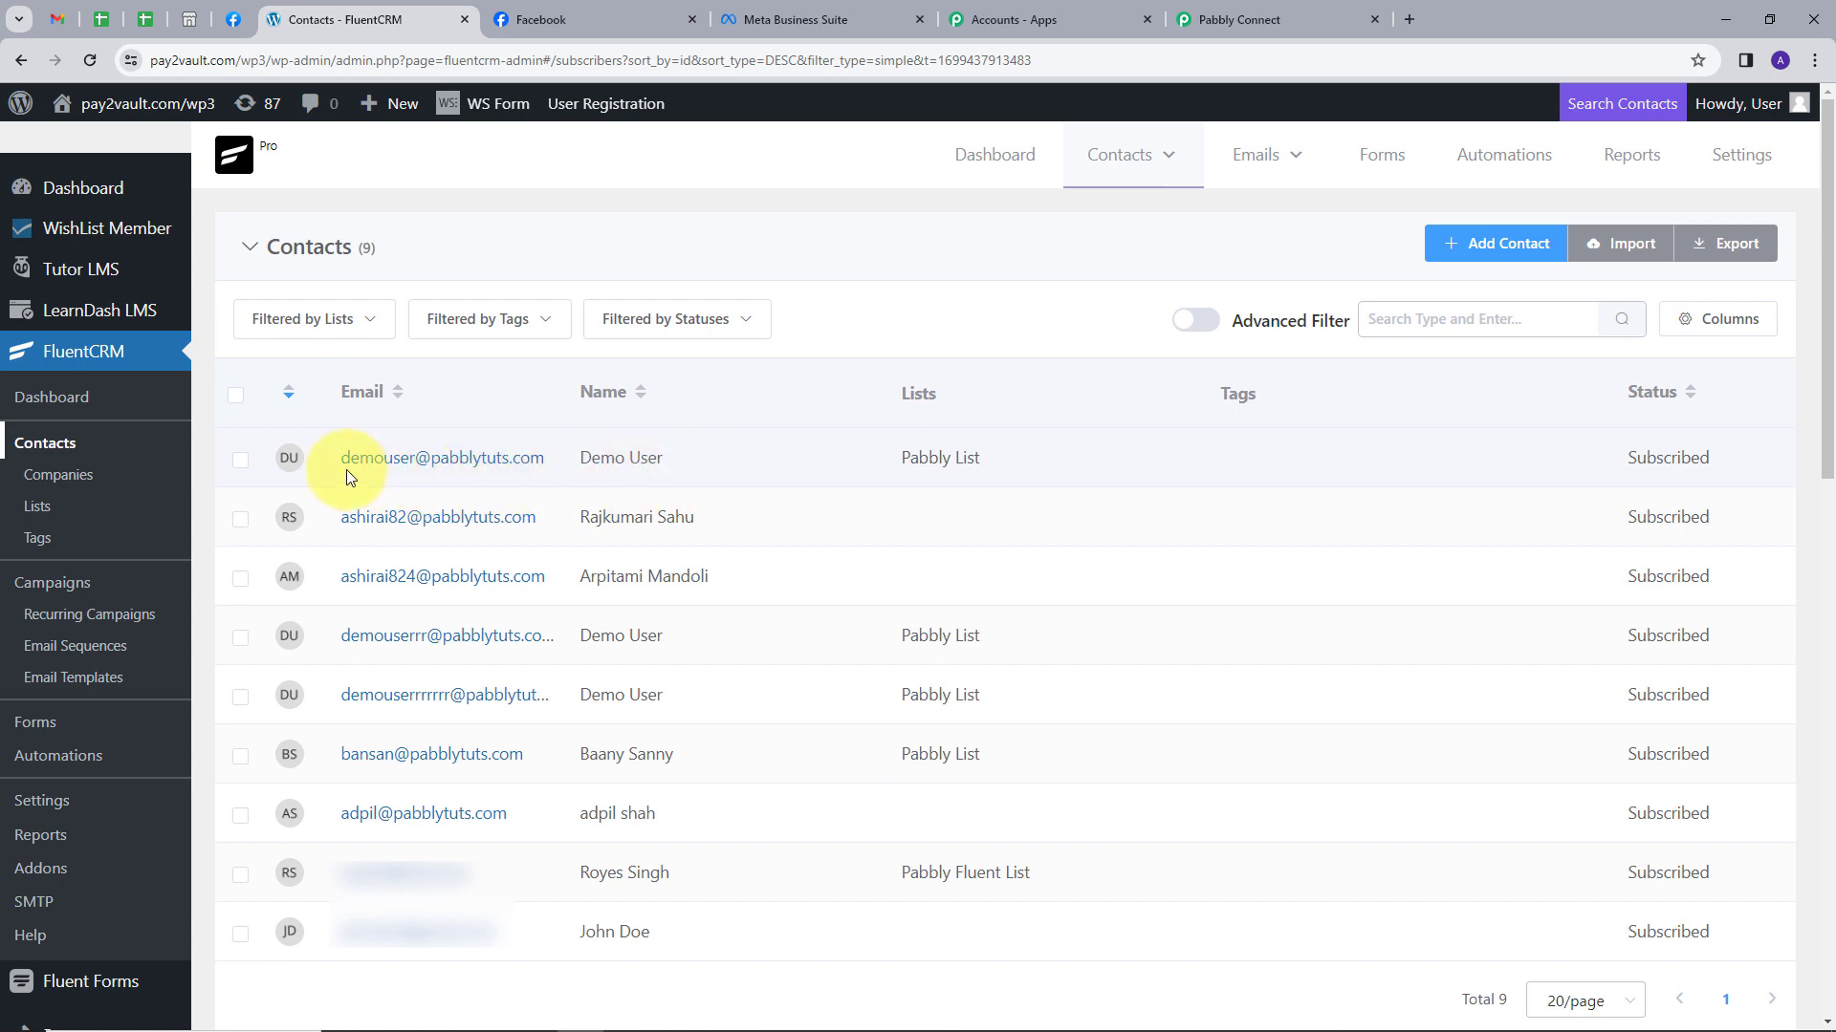
pyautogui.moveTo(343, 459); pyautogui.dragTo(598, 472)
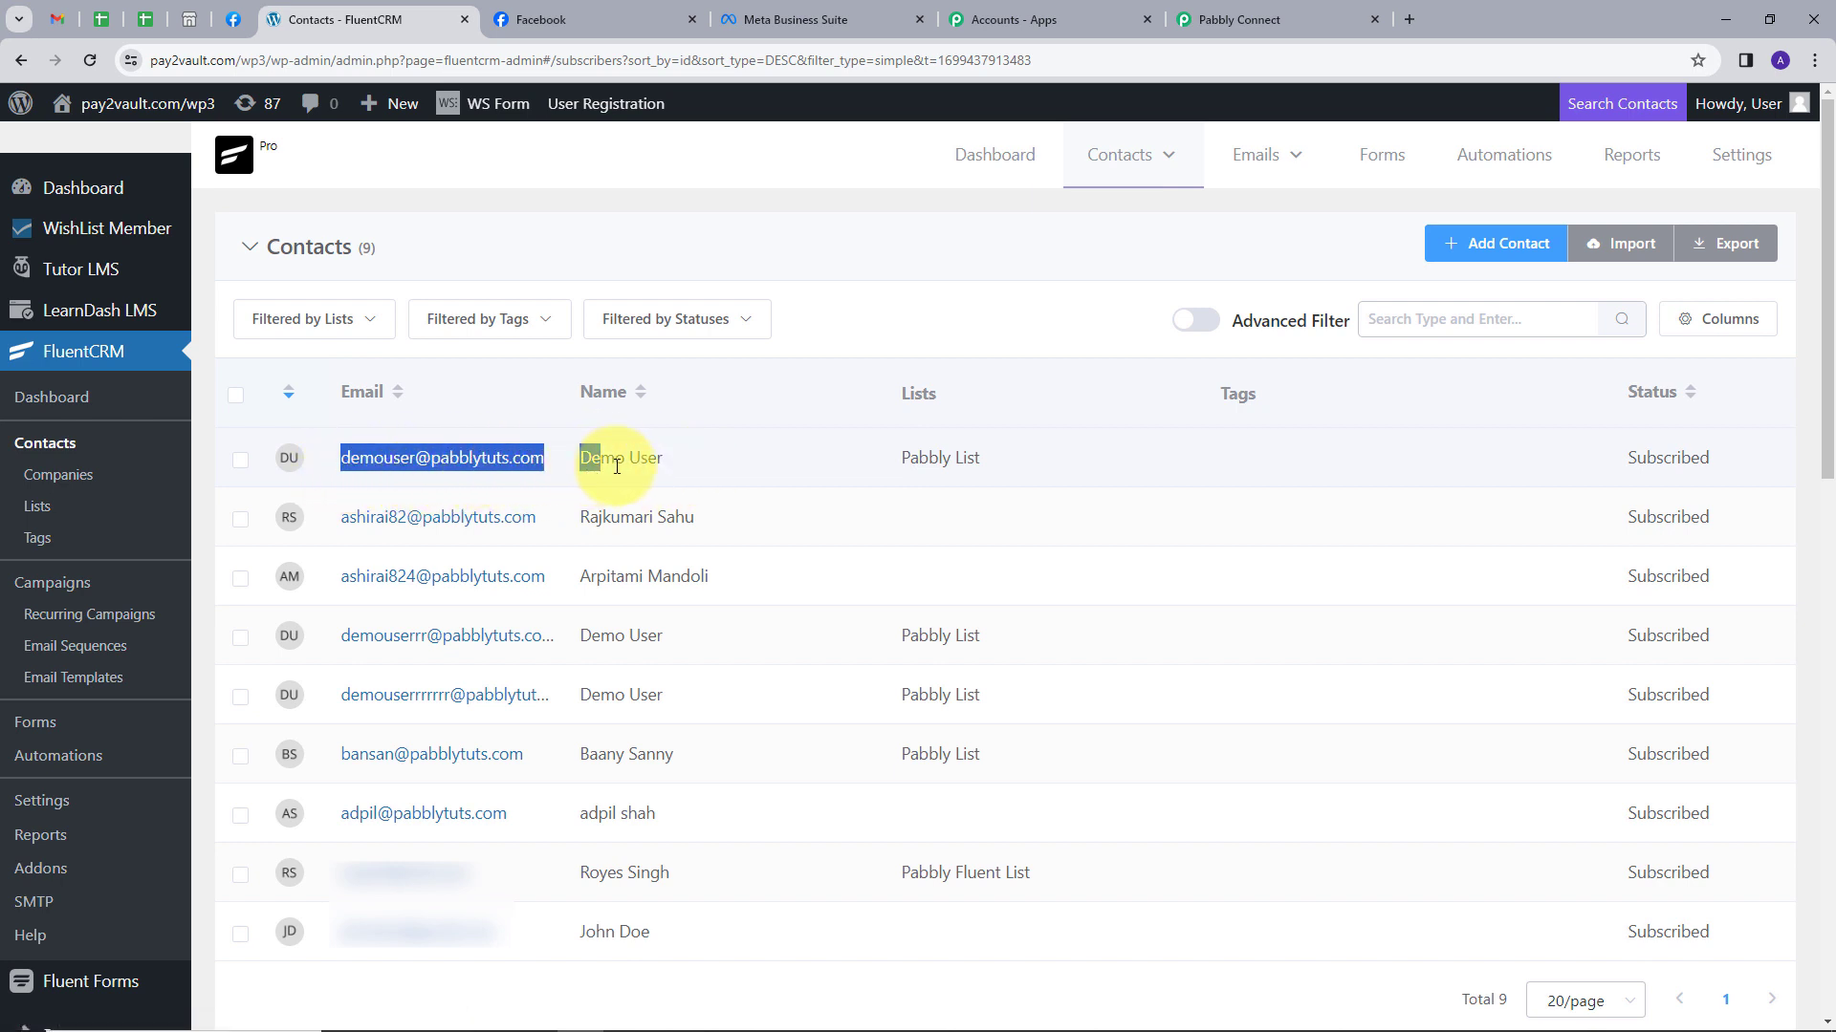
pyautogui.click(290, 462)
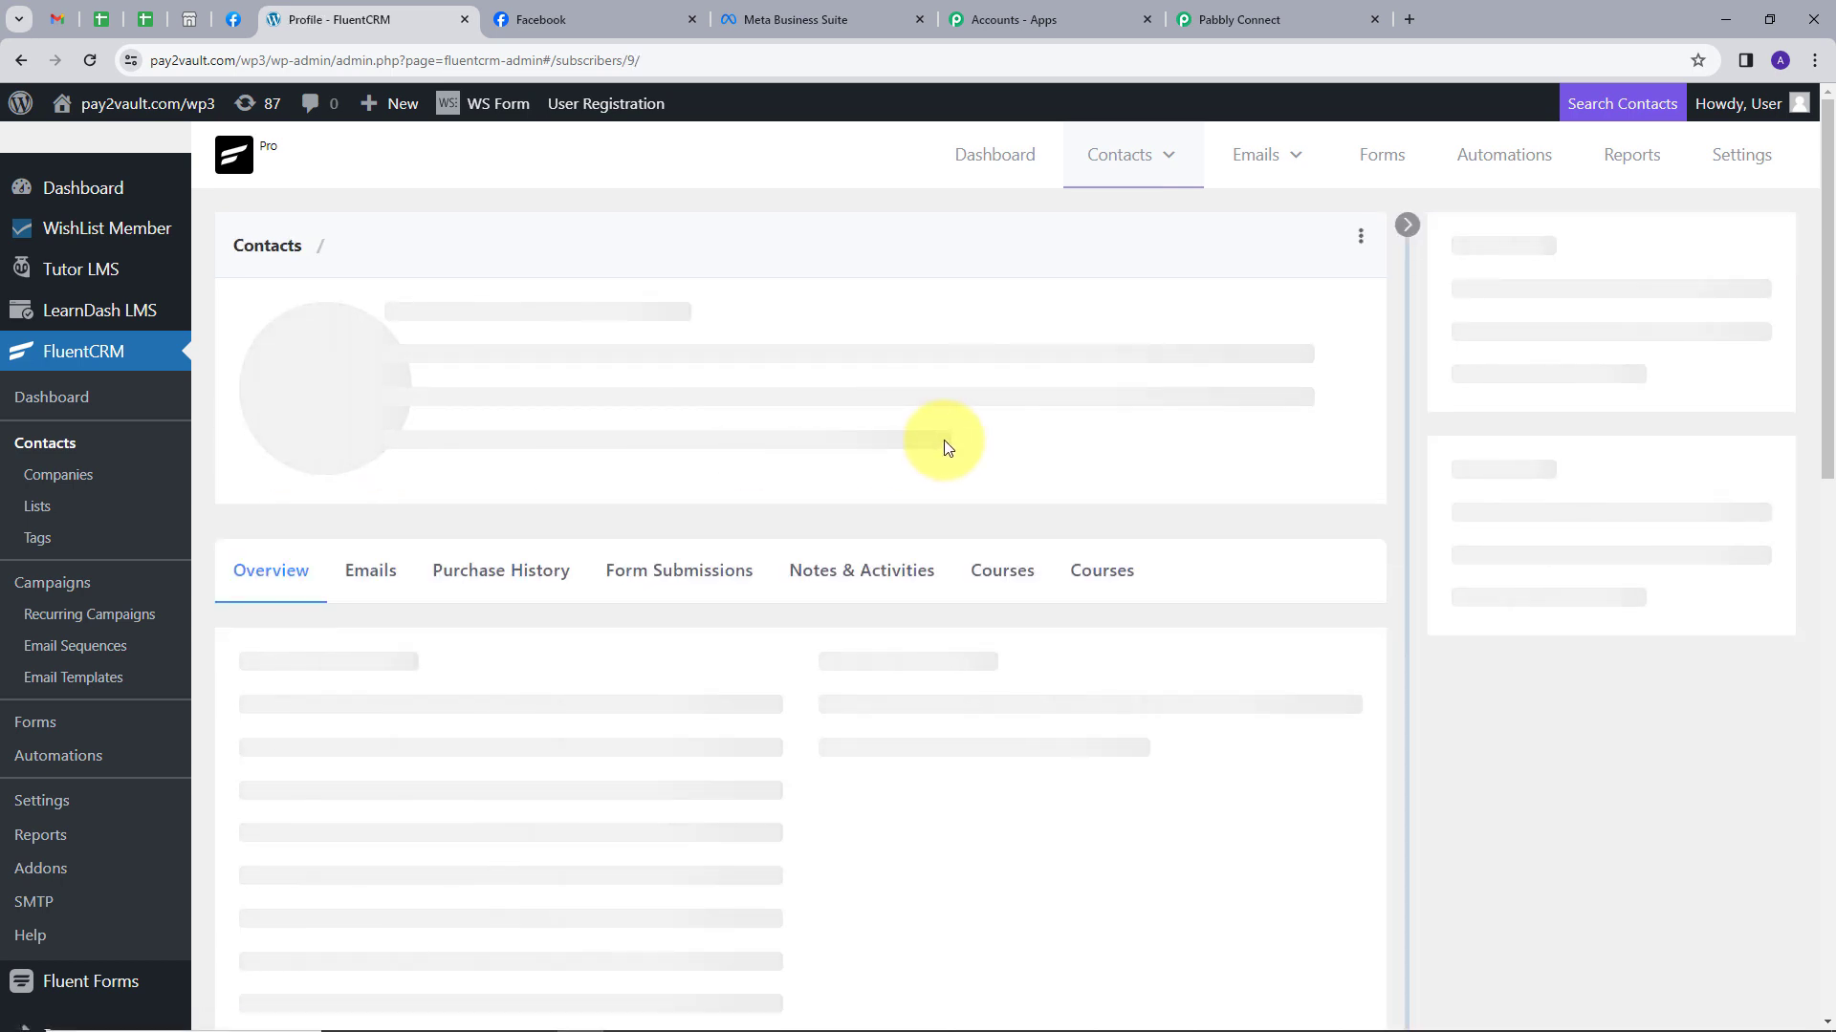
# Verify the stored first name, last name, email and phone in Basic Information.
pyautogui.scroll(-3, 954, 443)
pyautogui.click(369, 461)
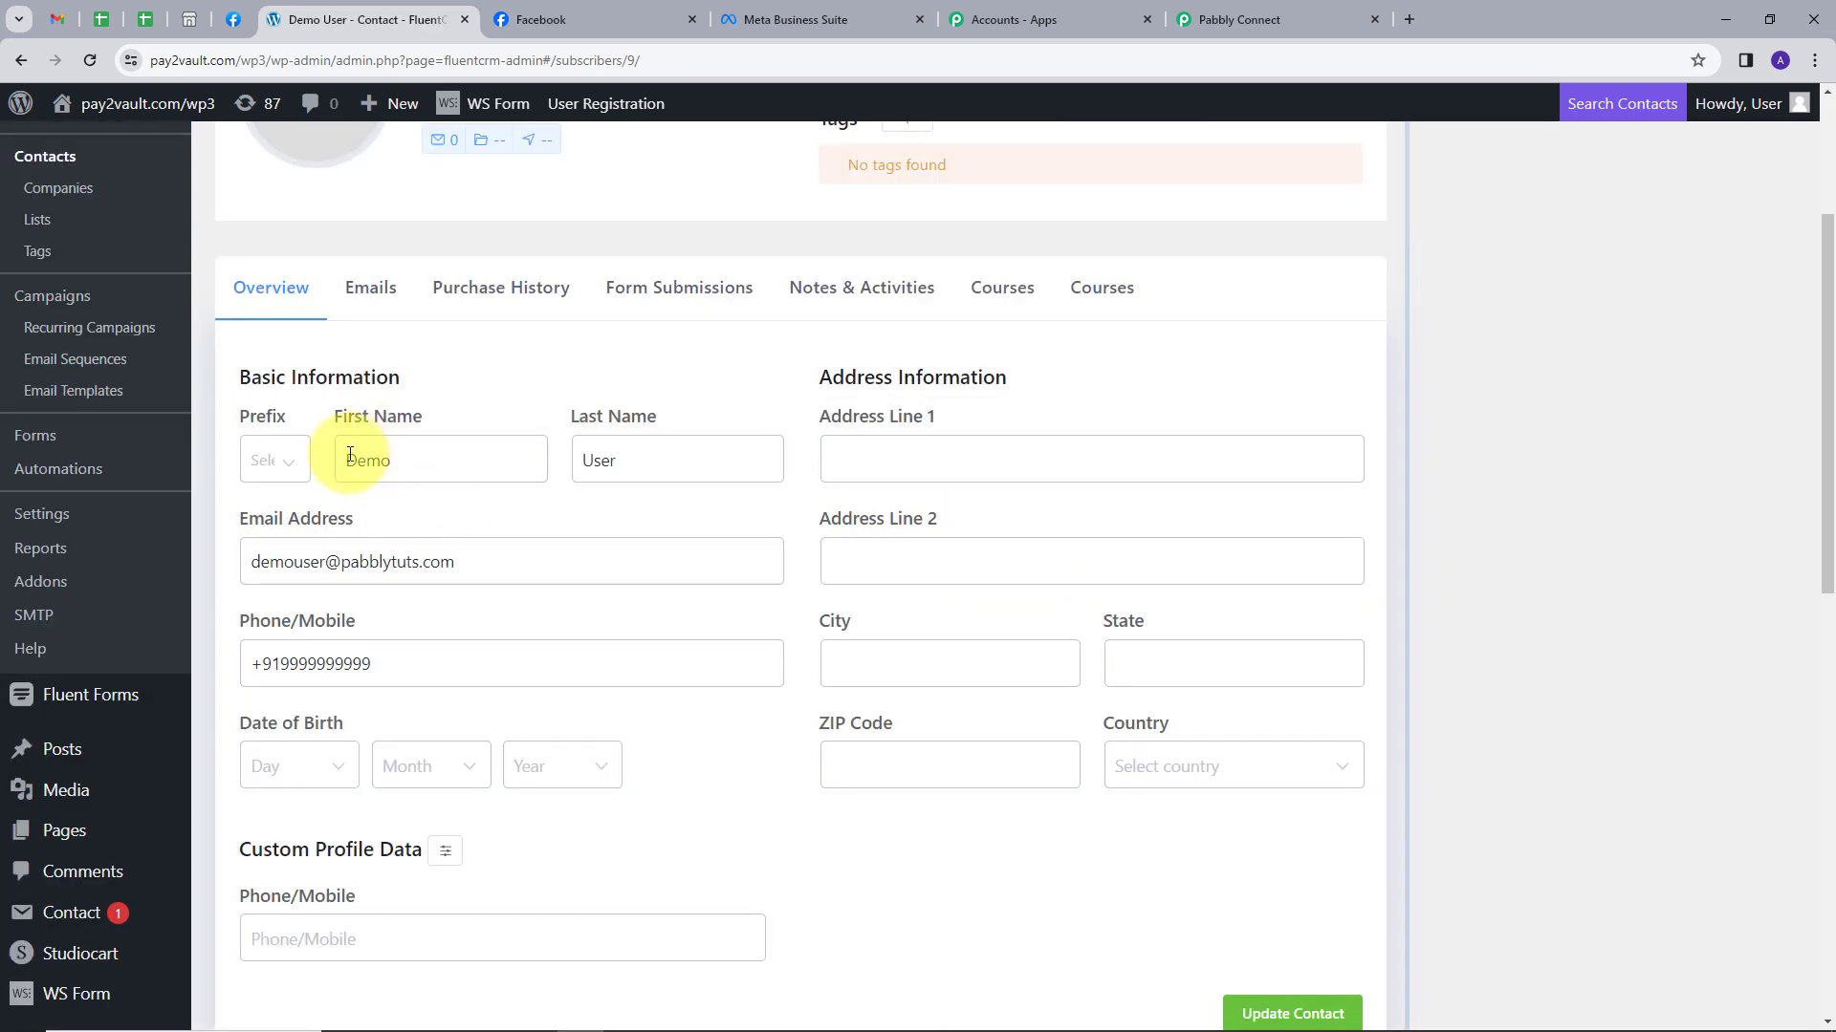
pyautogui.doubleClick(378, 463)
pyautogui.doubleClick(593, 460)
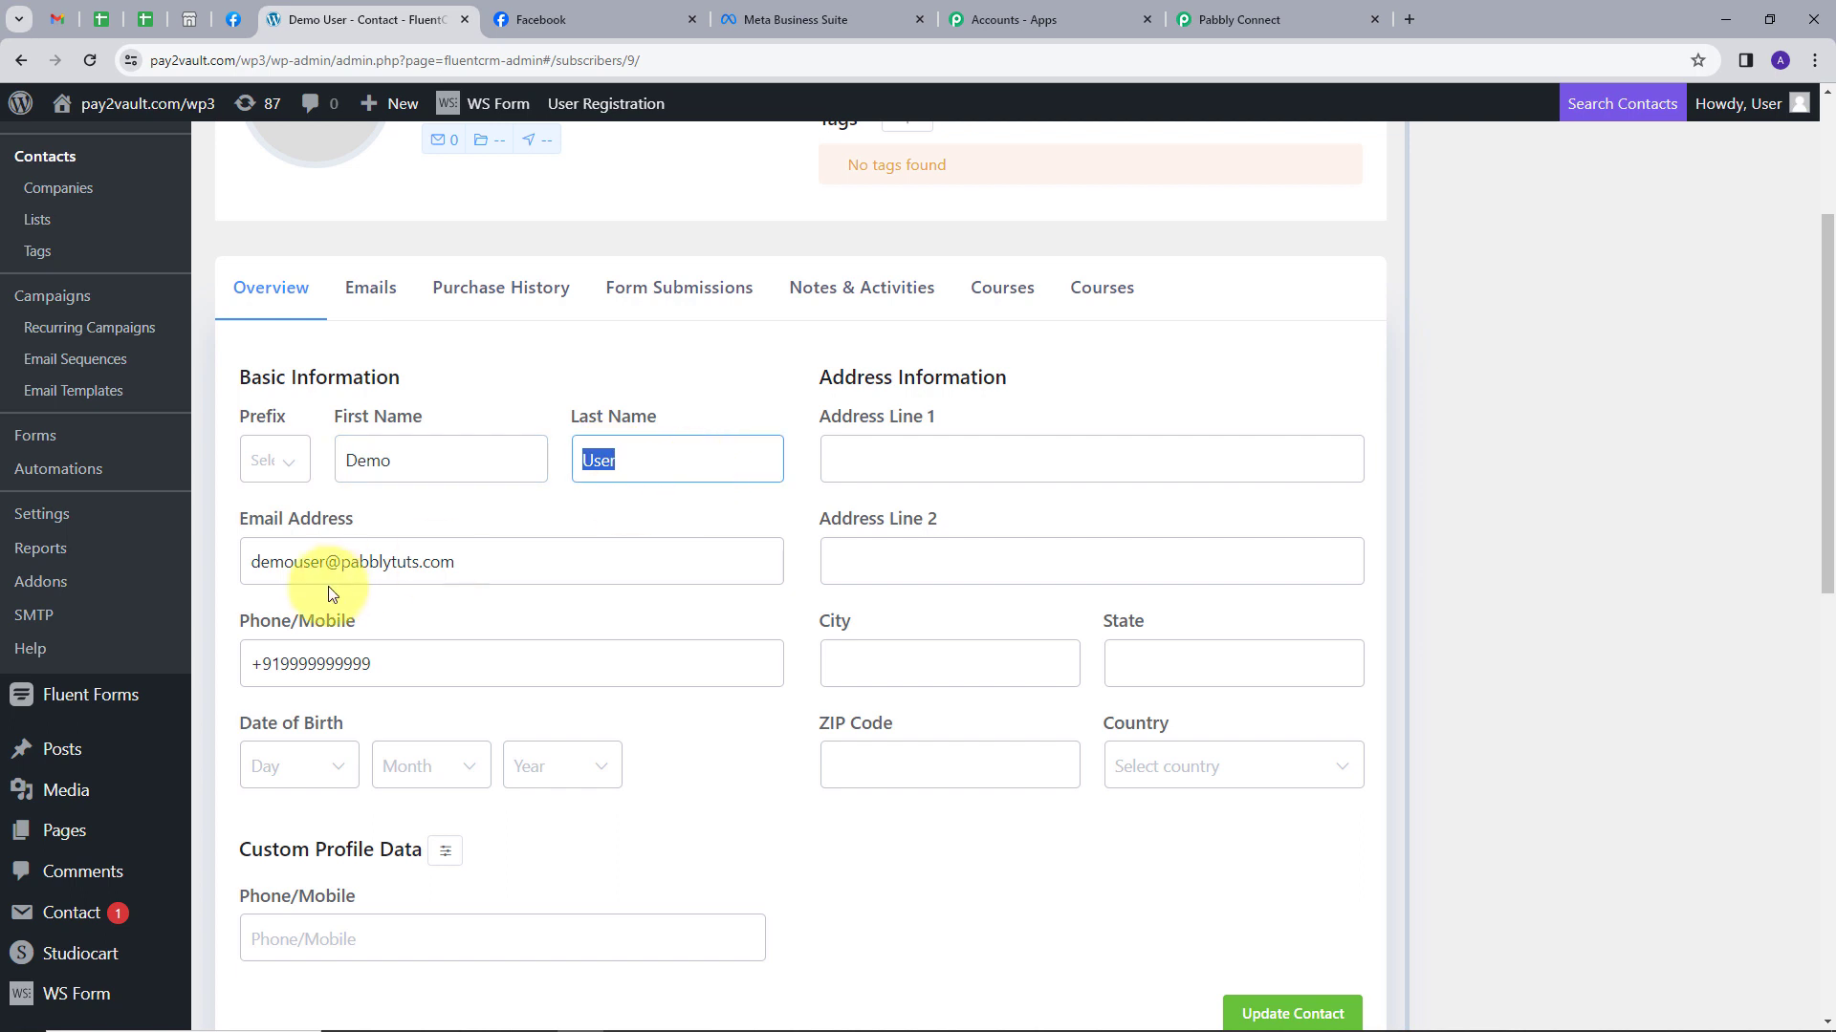
pyautogui.moveTo(247, 562); pyautogui.dragTo(500, 570)
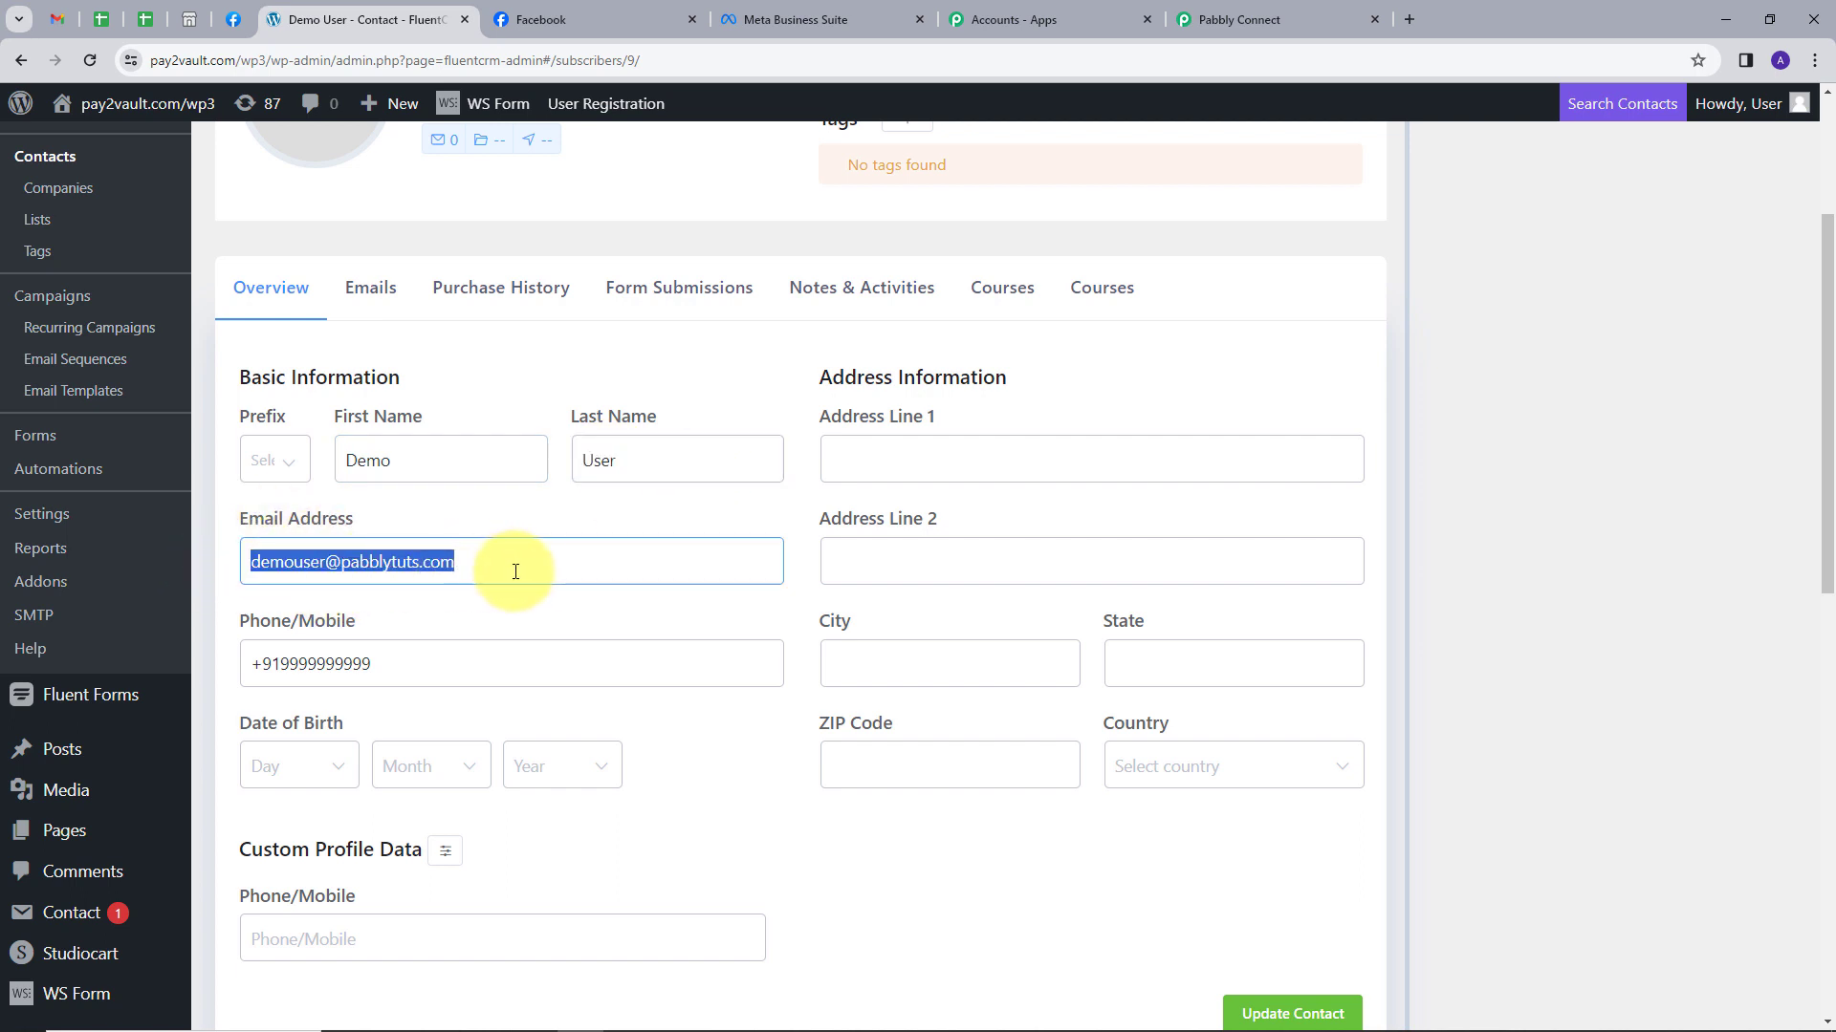
pyautogui.scroll(-1, 377, 613)
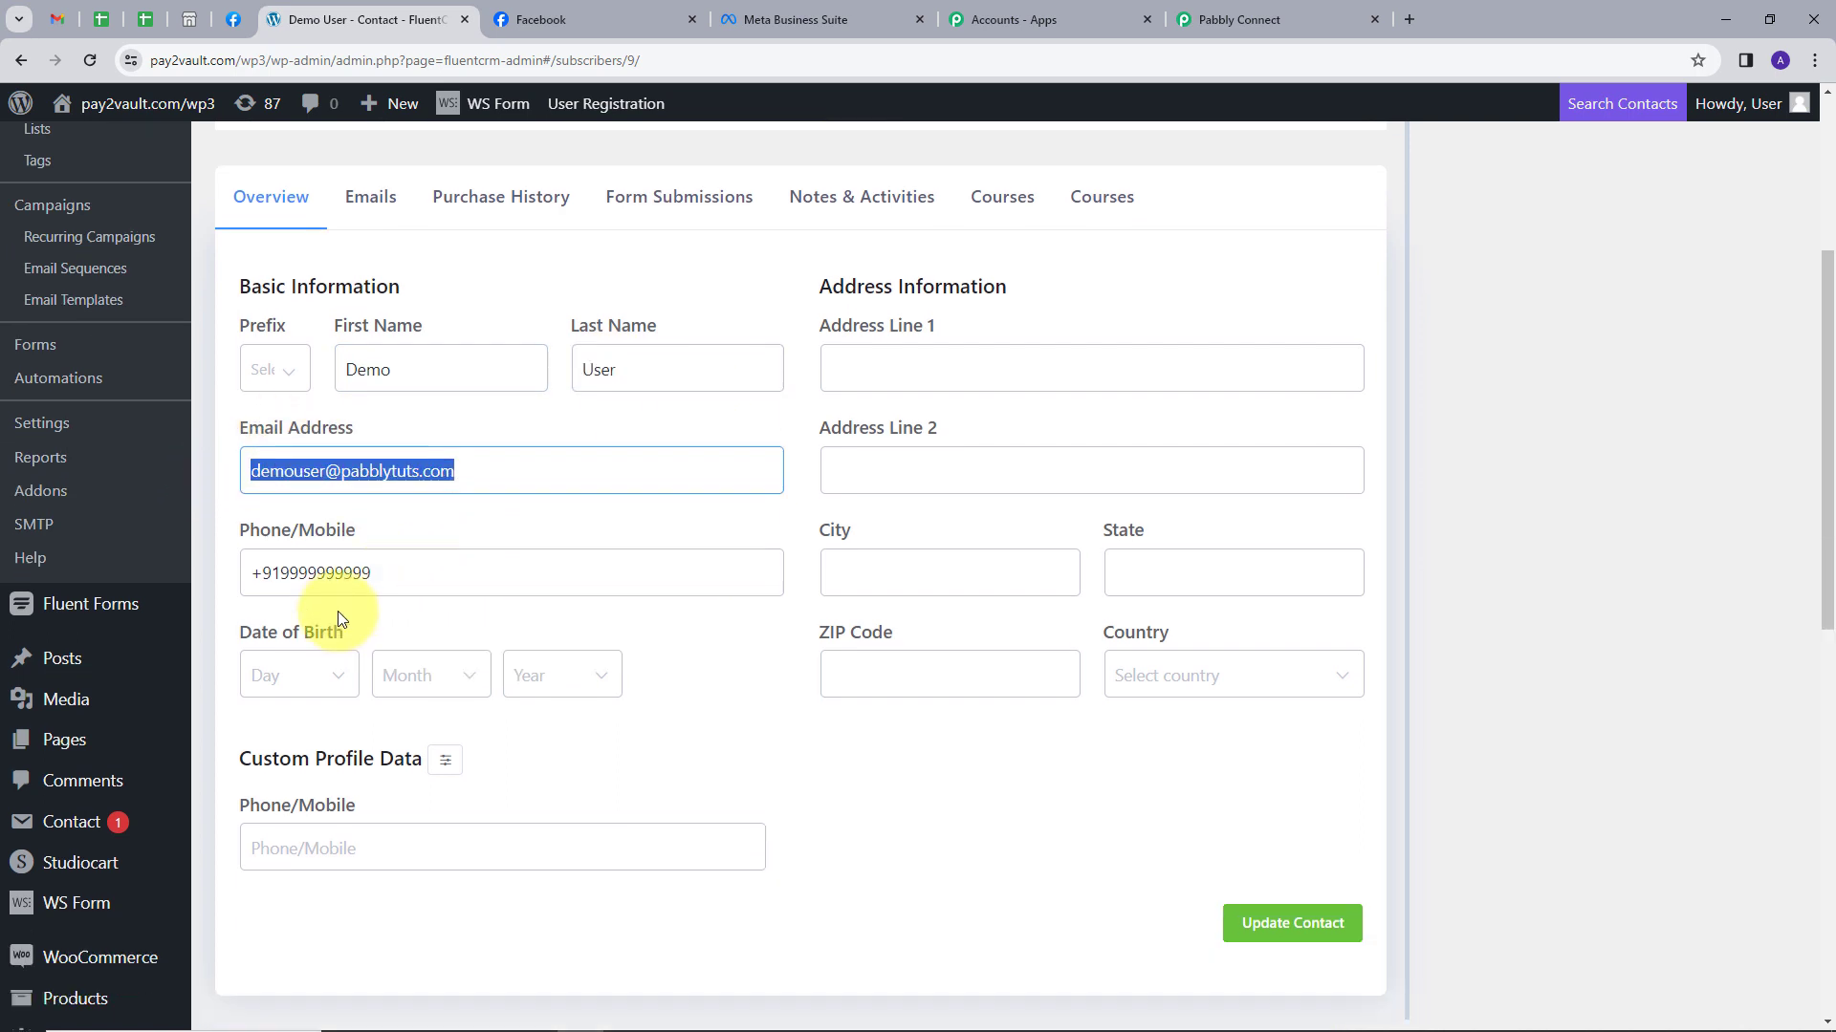
pyautogui.moveTo(252, 572); pyautogui.dragTo(491, 572)
pyautogui.click(496, 512)
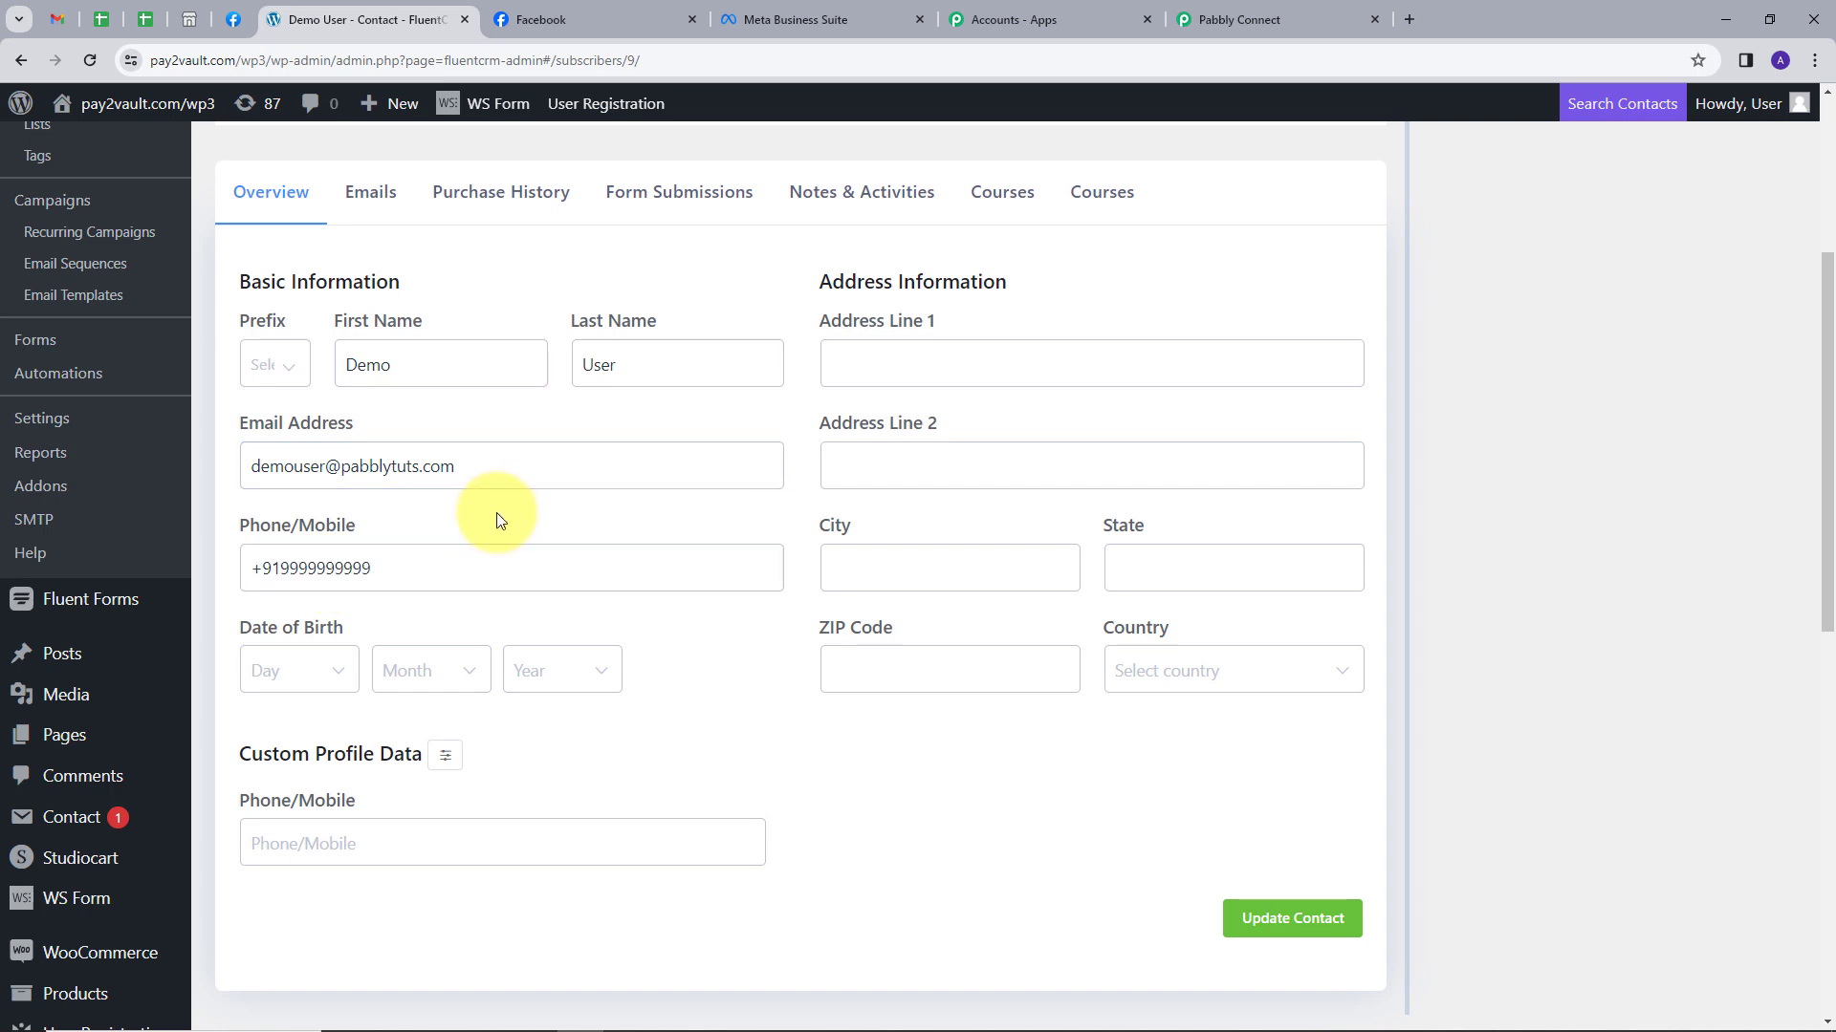
pyautogui.scroll(3, 507, 530)
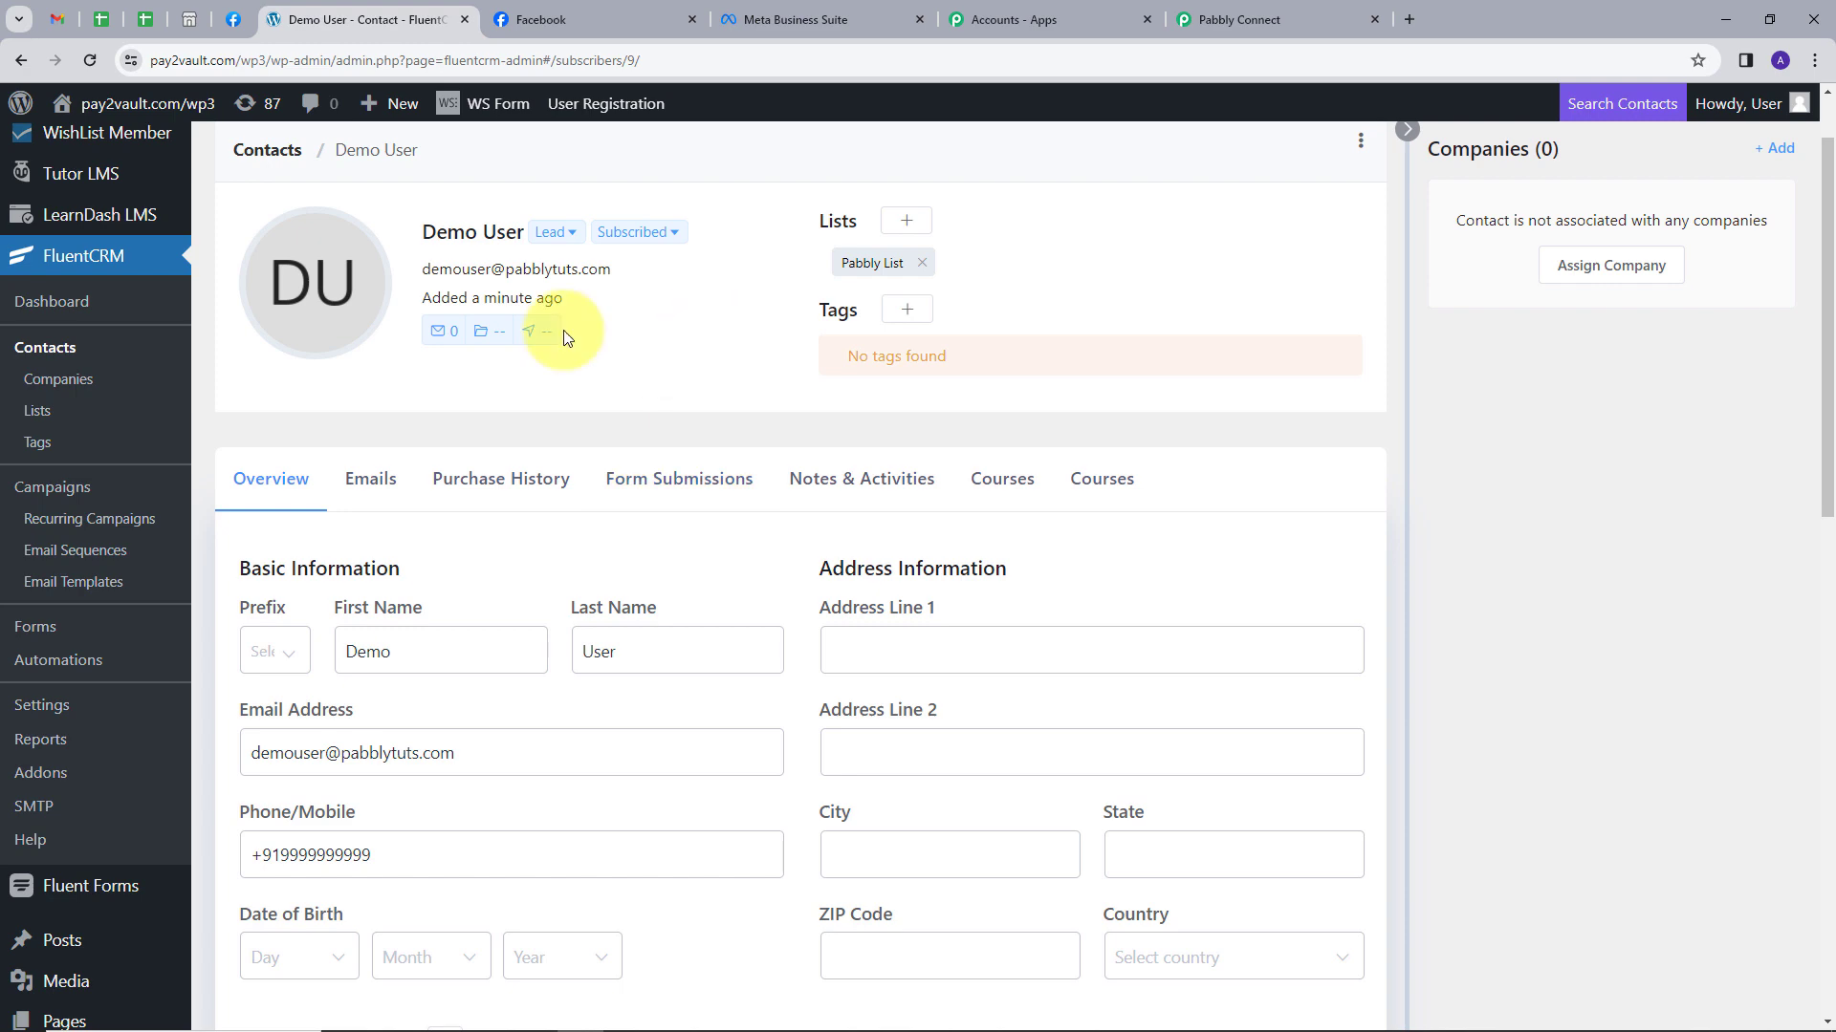
# In the Lead Ads Testing Tool, delete the existing test lead and open the lead form preview.
pyautogui.click(233, 26)
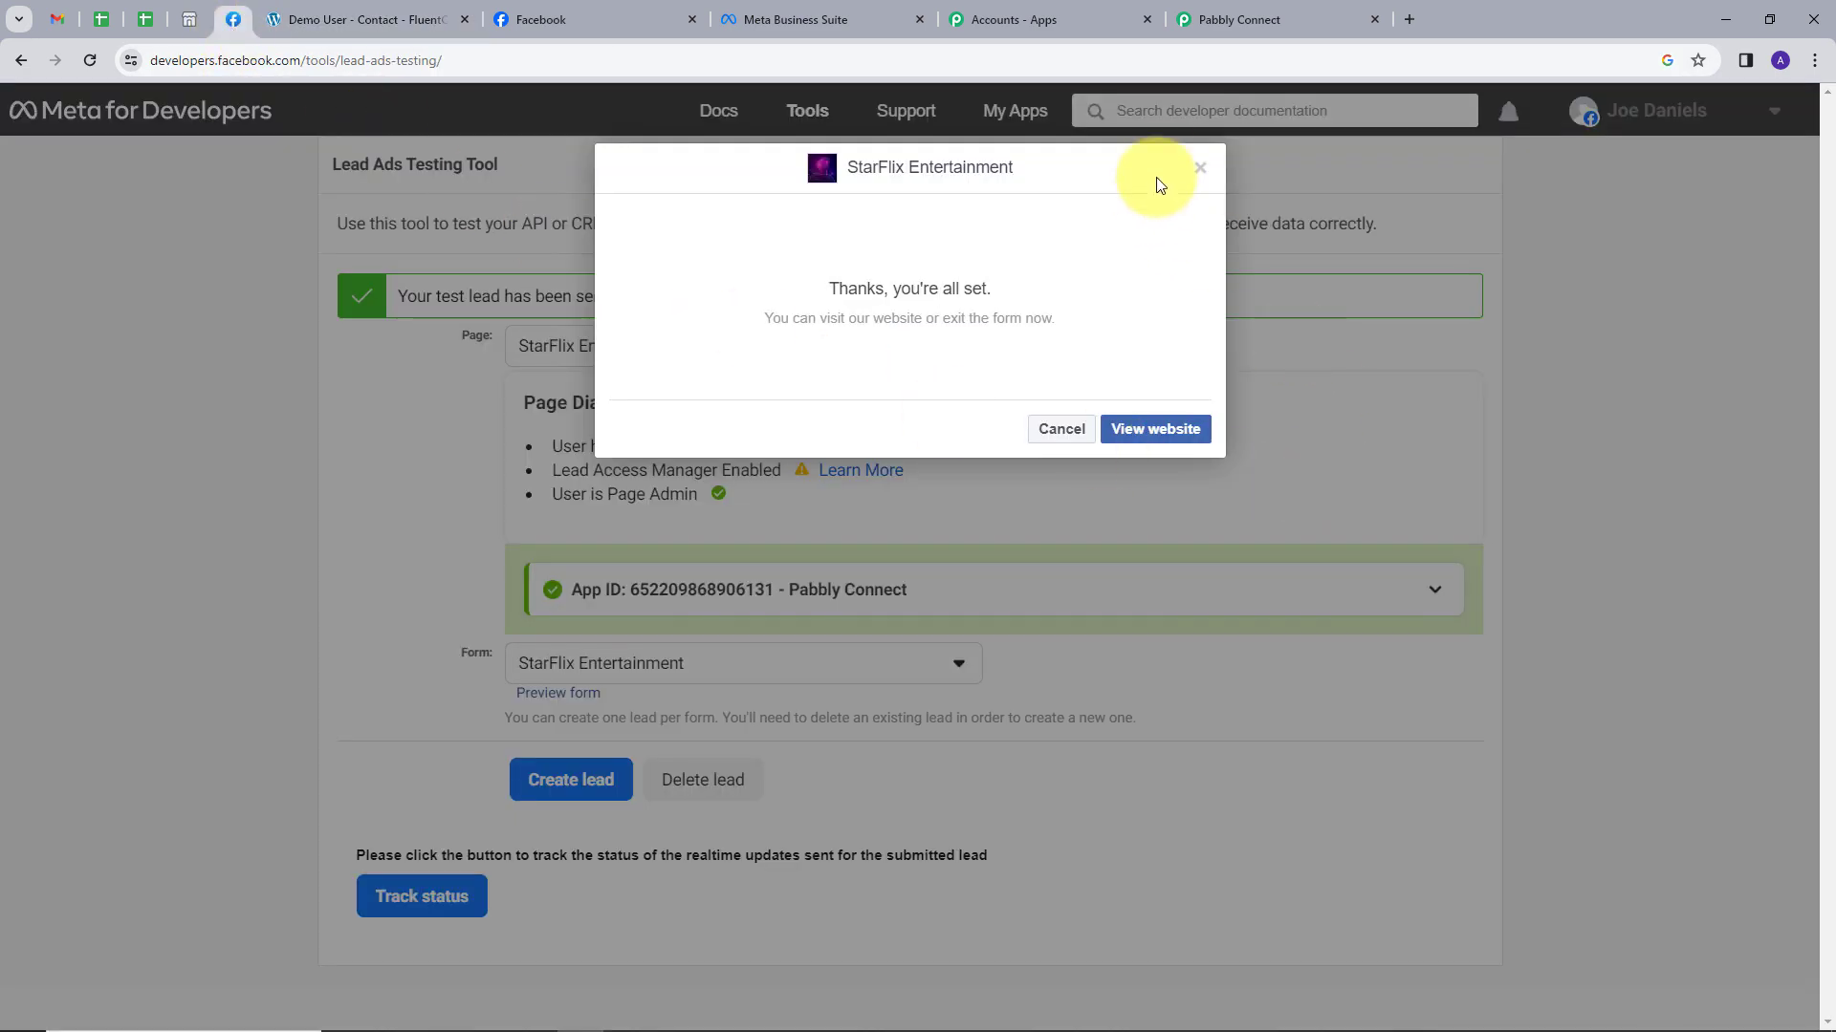
pyautogui.click(1196, 169)
pyautogui.click(717, 782)
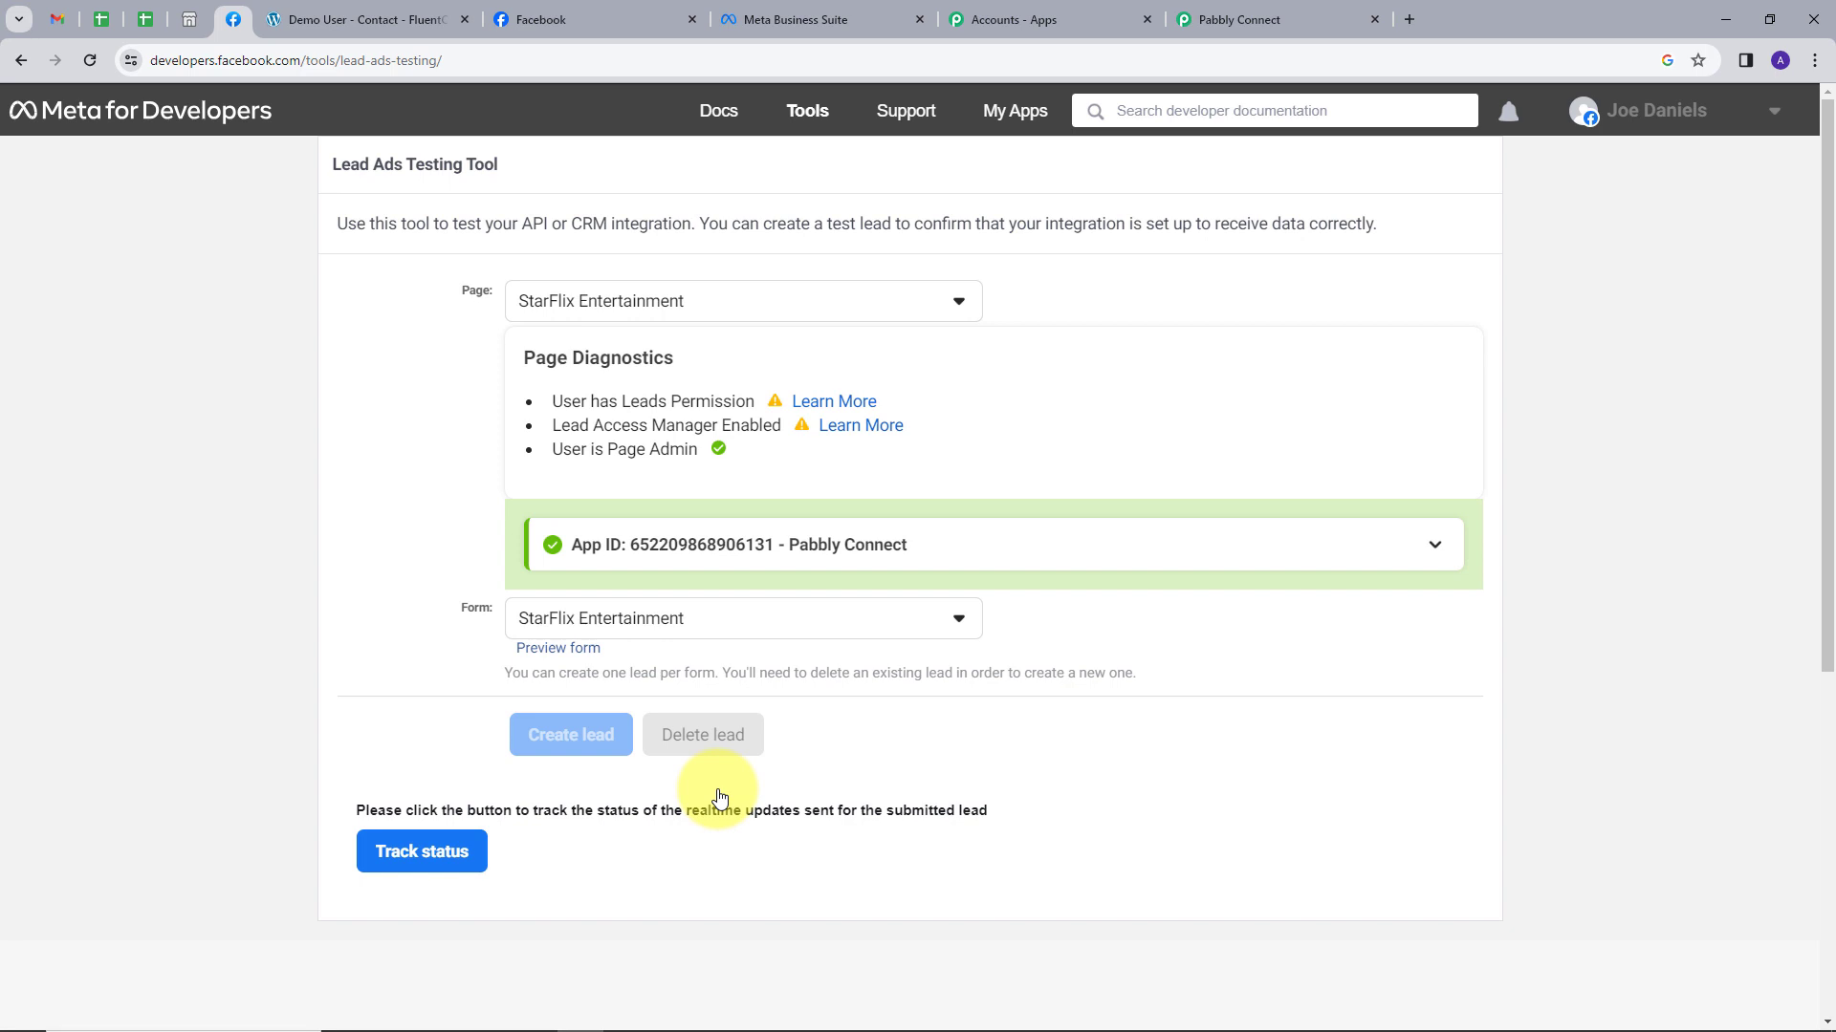
pyautogui.click(560, 692)
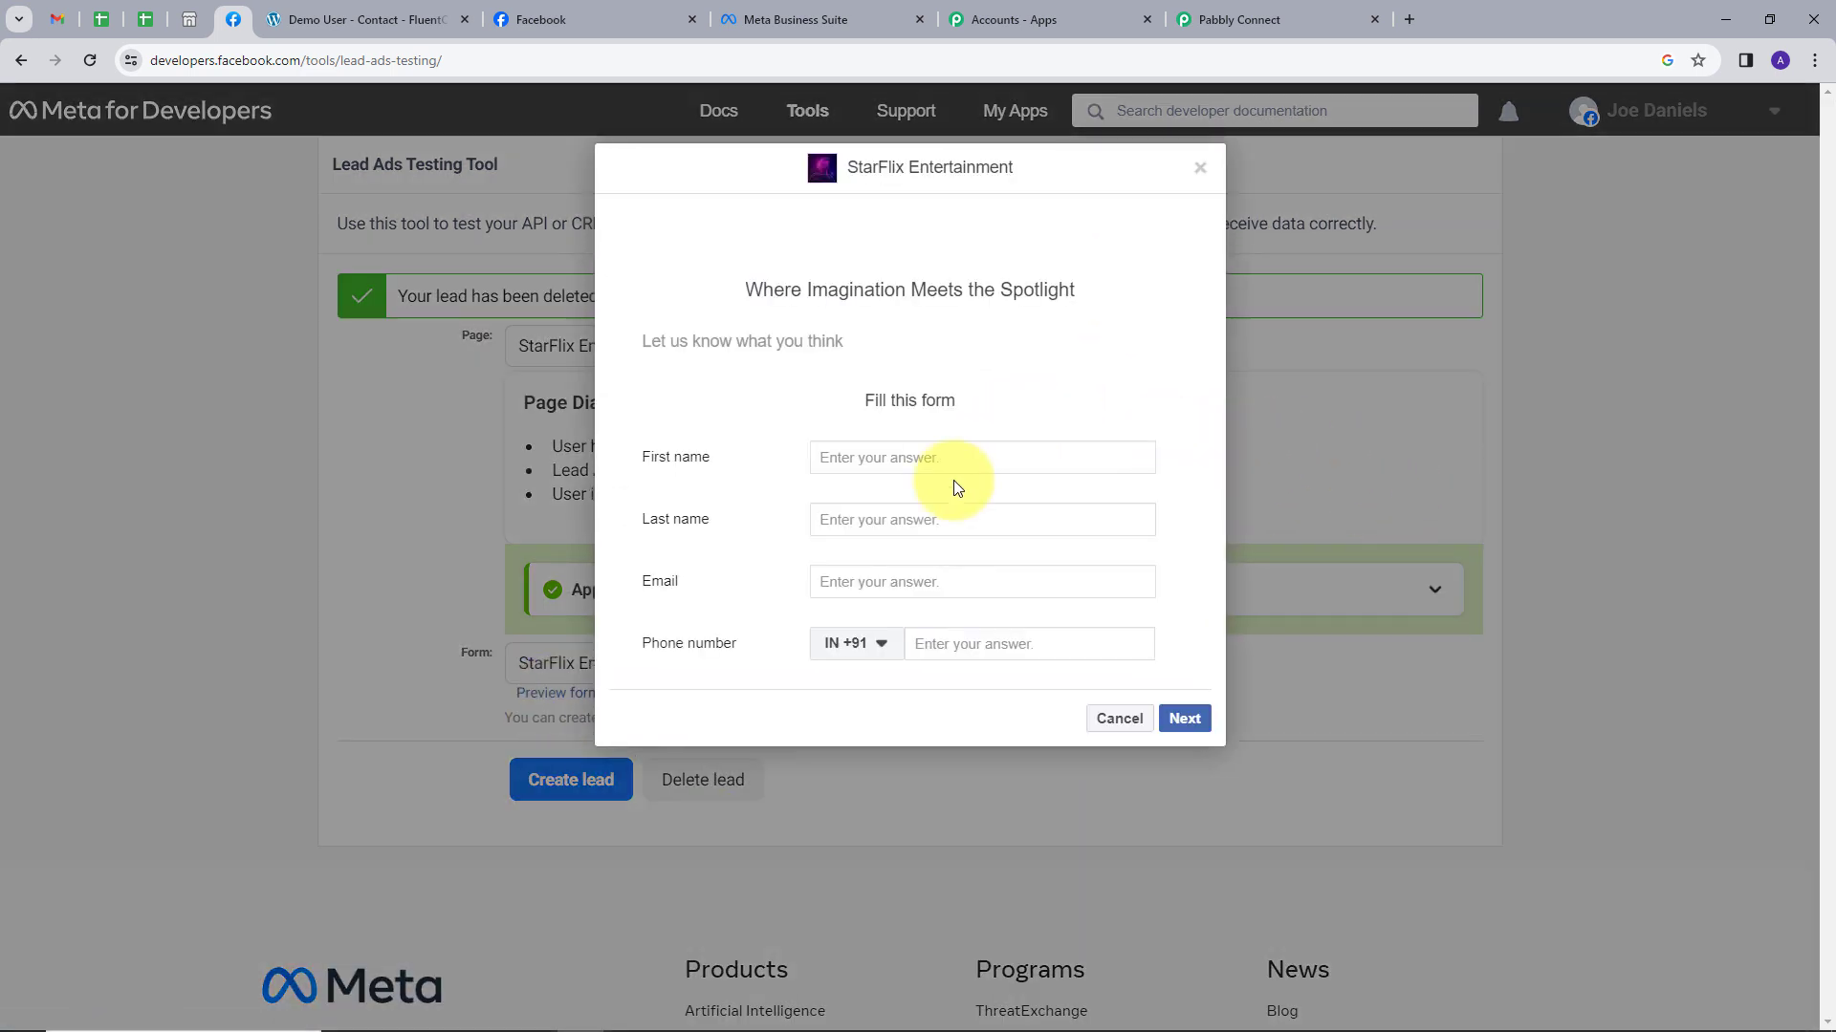
# Fill in the new lead's first name, last name, email and phone number, then submit it.
pyautogui.click(925, 463)
pyautogui.write('Test')
pyautogui.press('Tab')
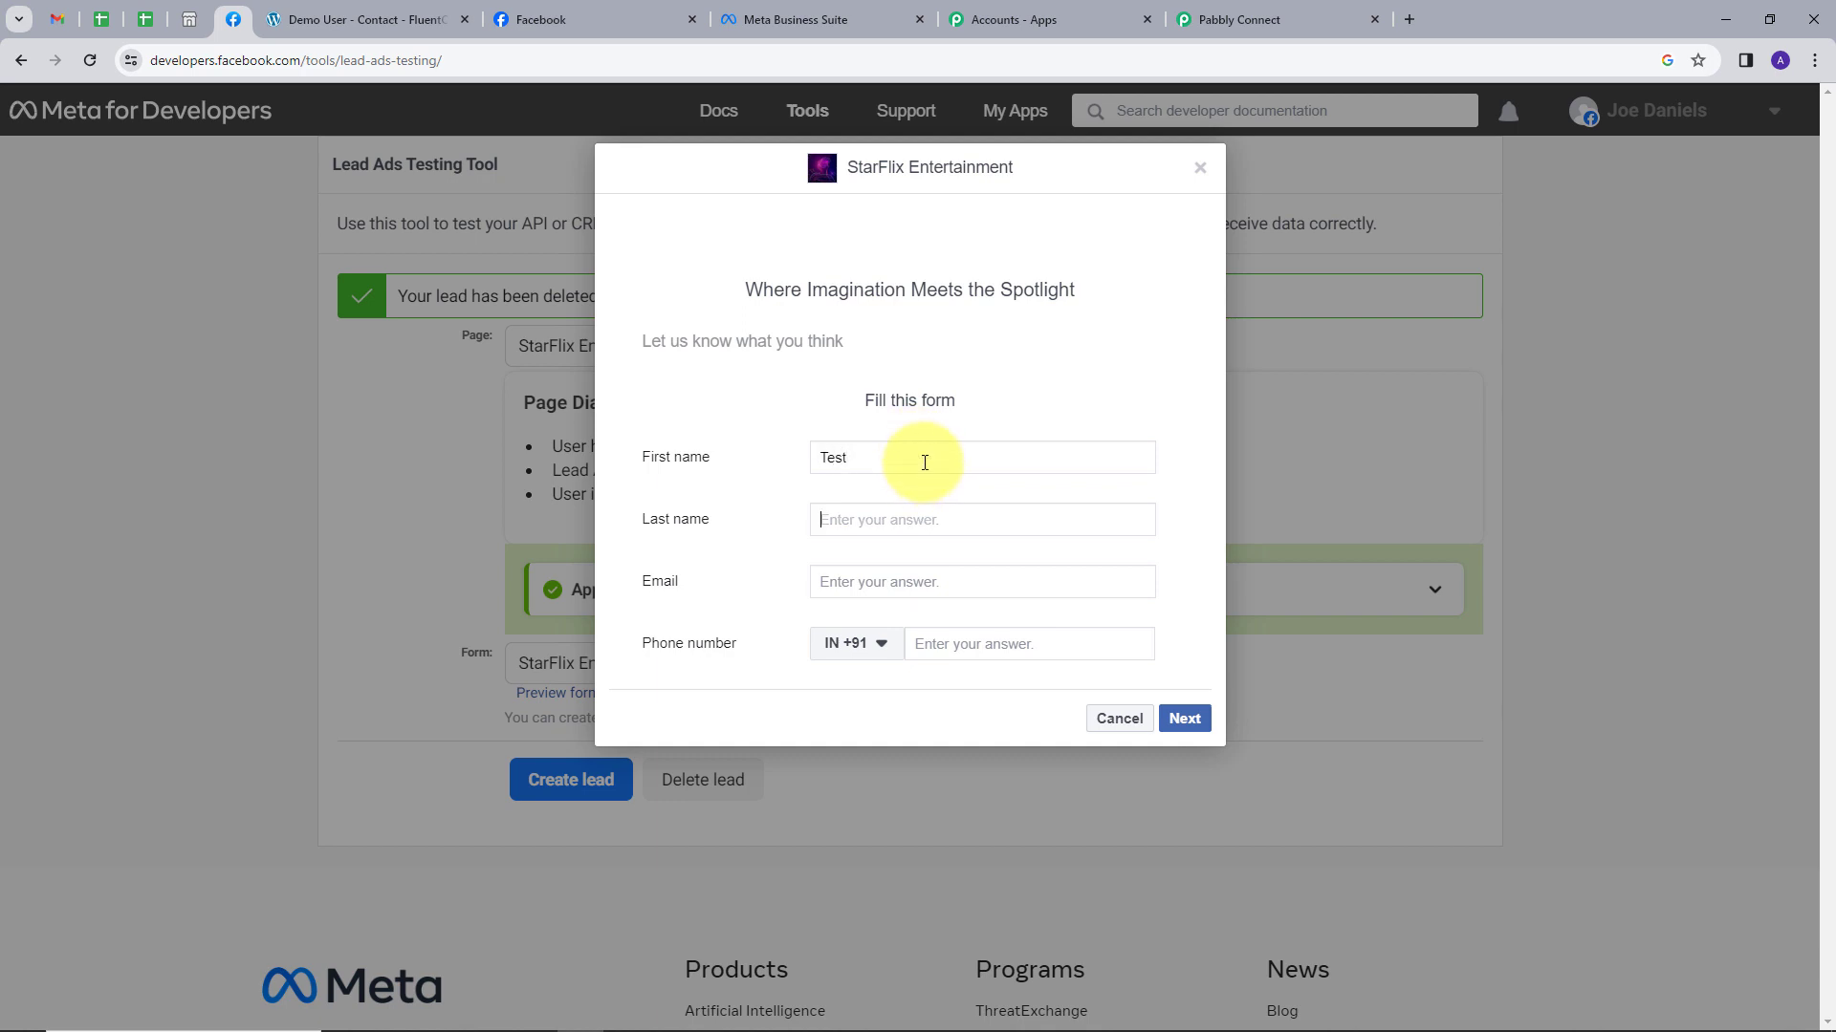
pyautogui.write('User')
pyautogui.press('Tab')
pyautogui.hotkey('ctrl', 'v')
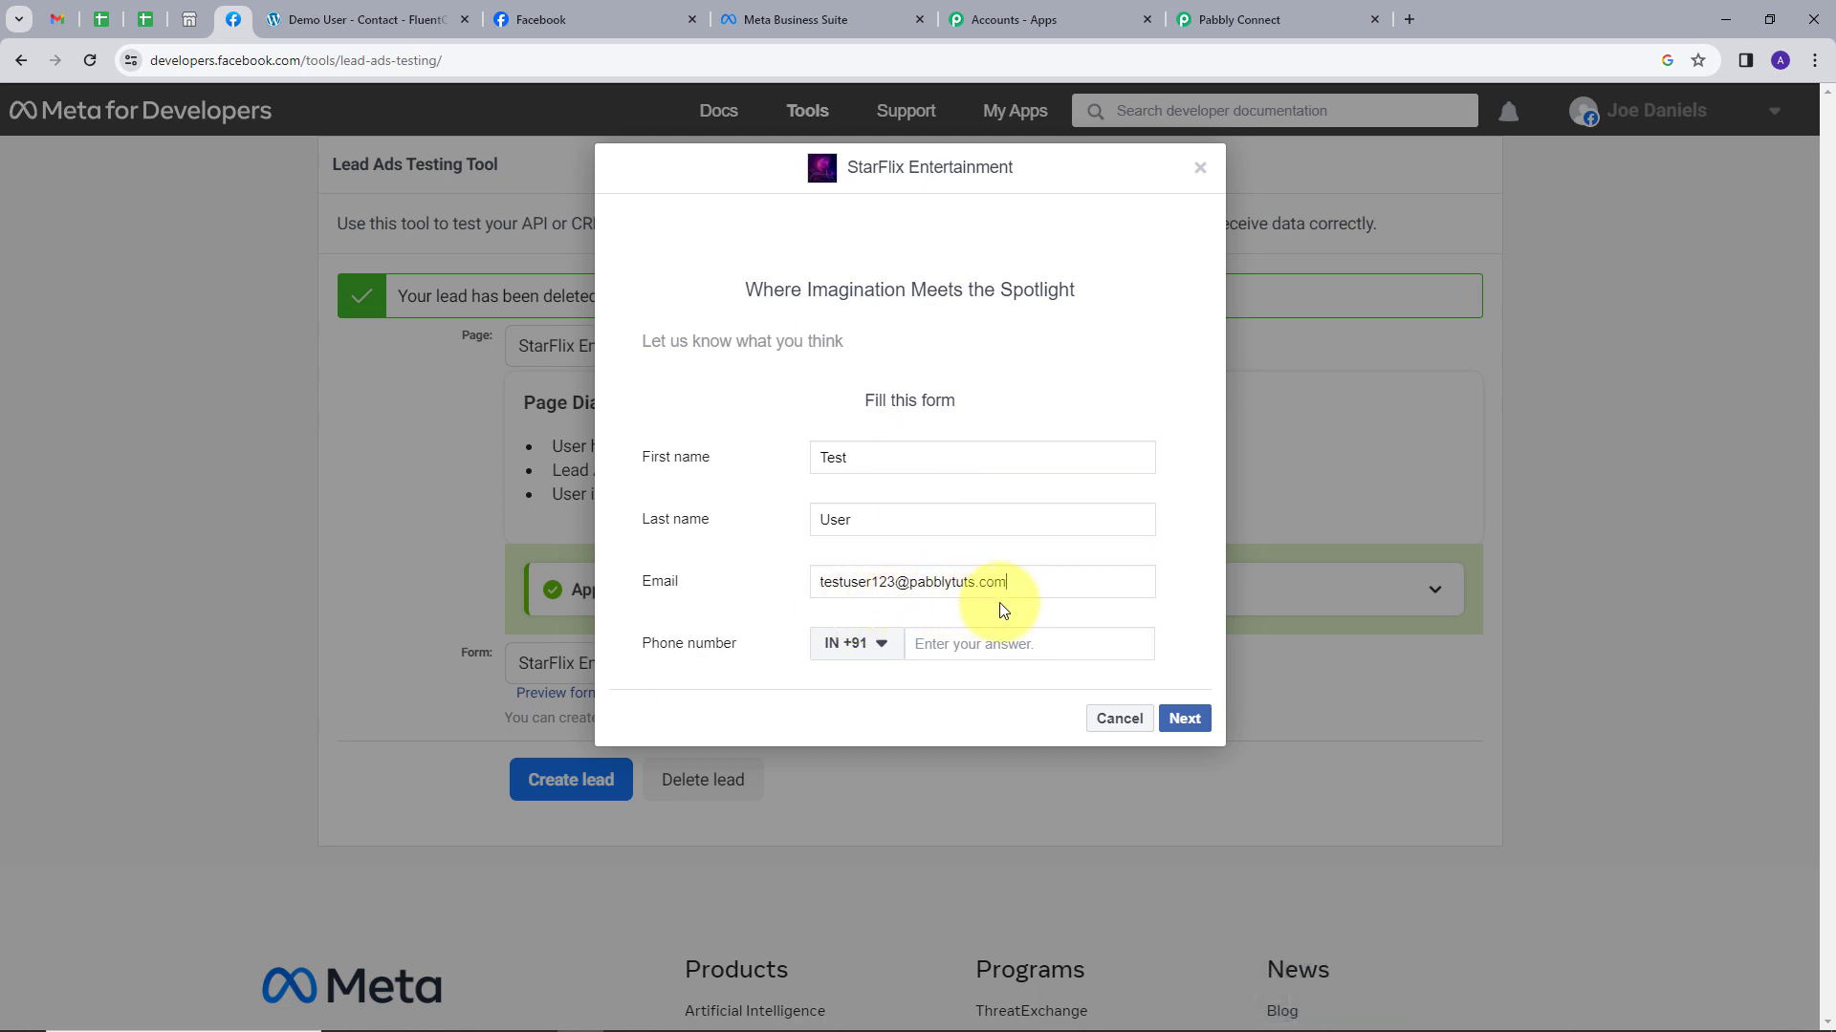
pyautogui.click(966, 642)
pyautogui.write('888888888888')
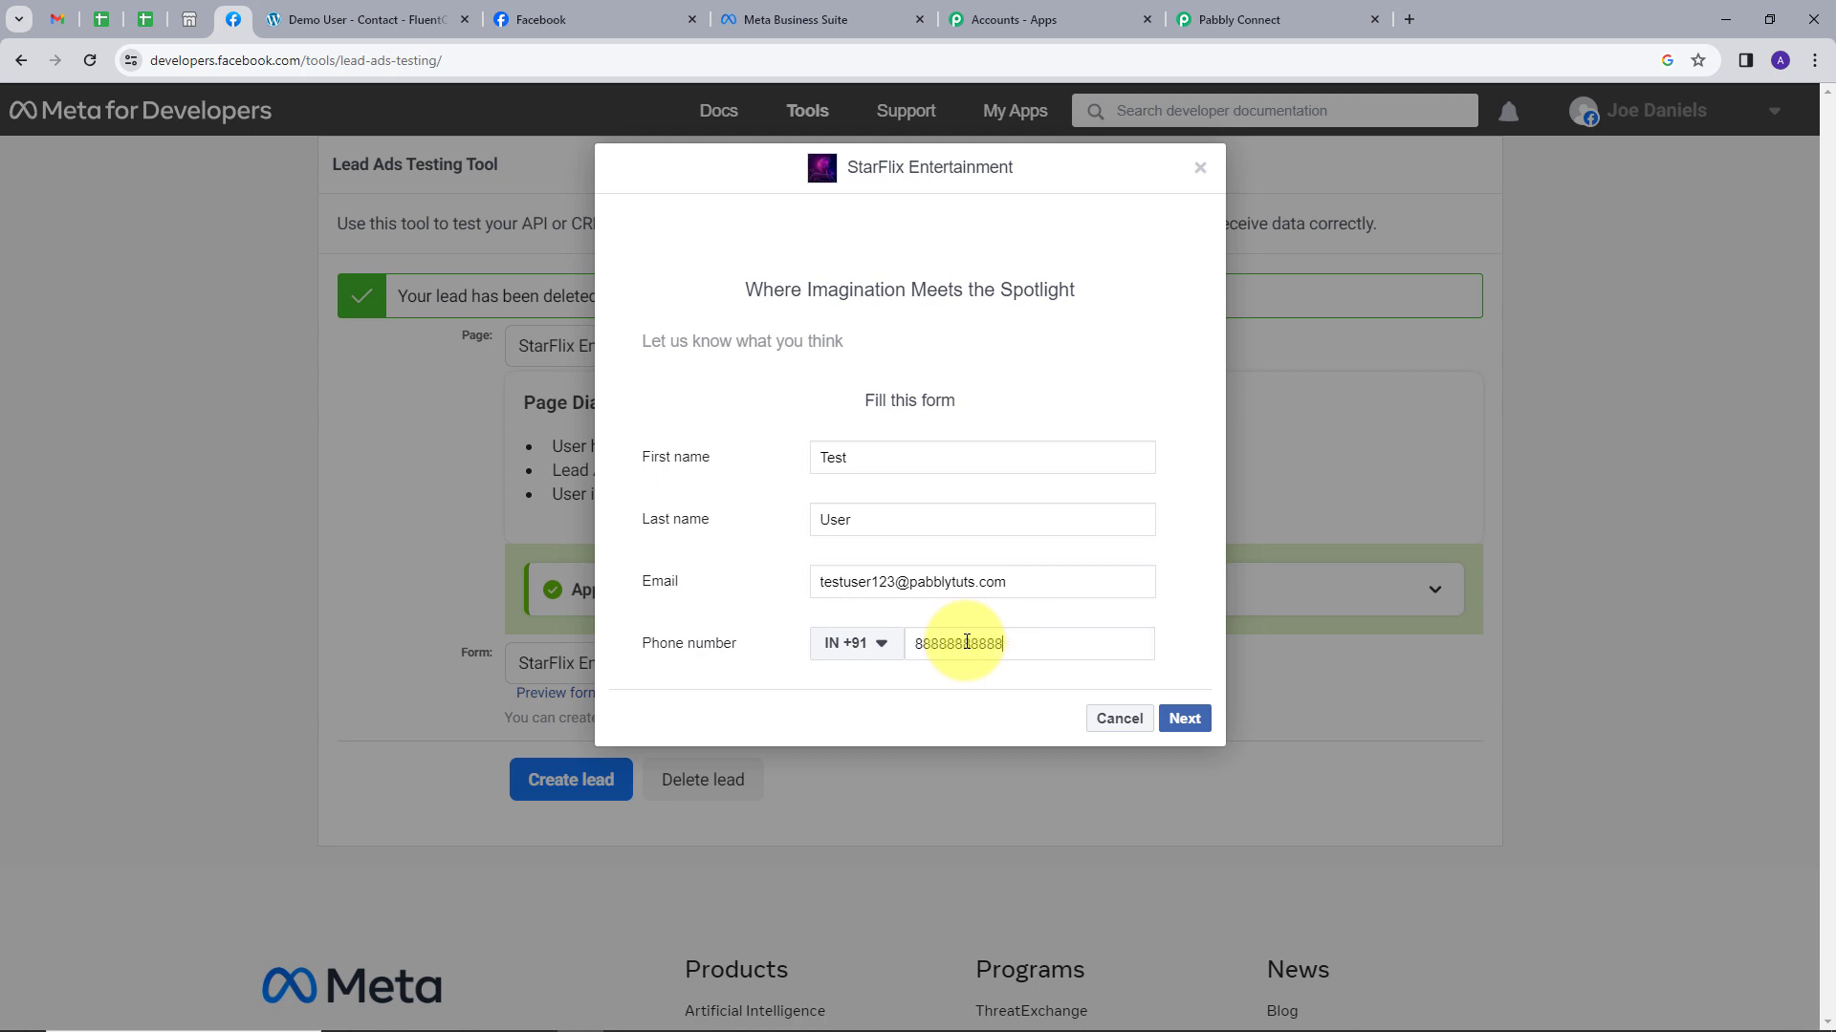
pyautogui.click(1184, 718)
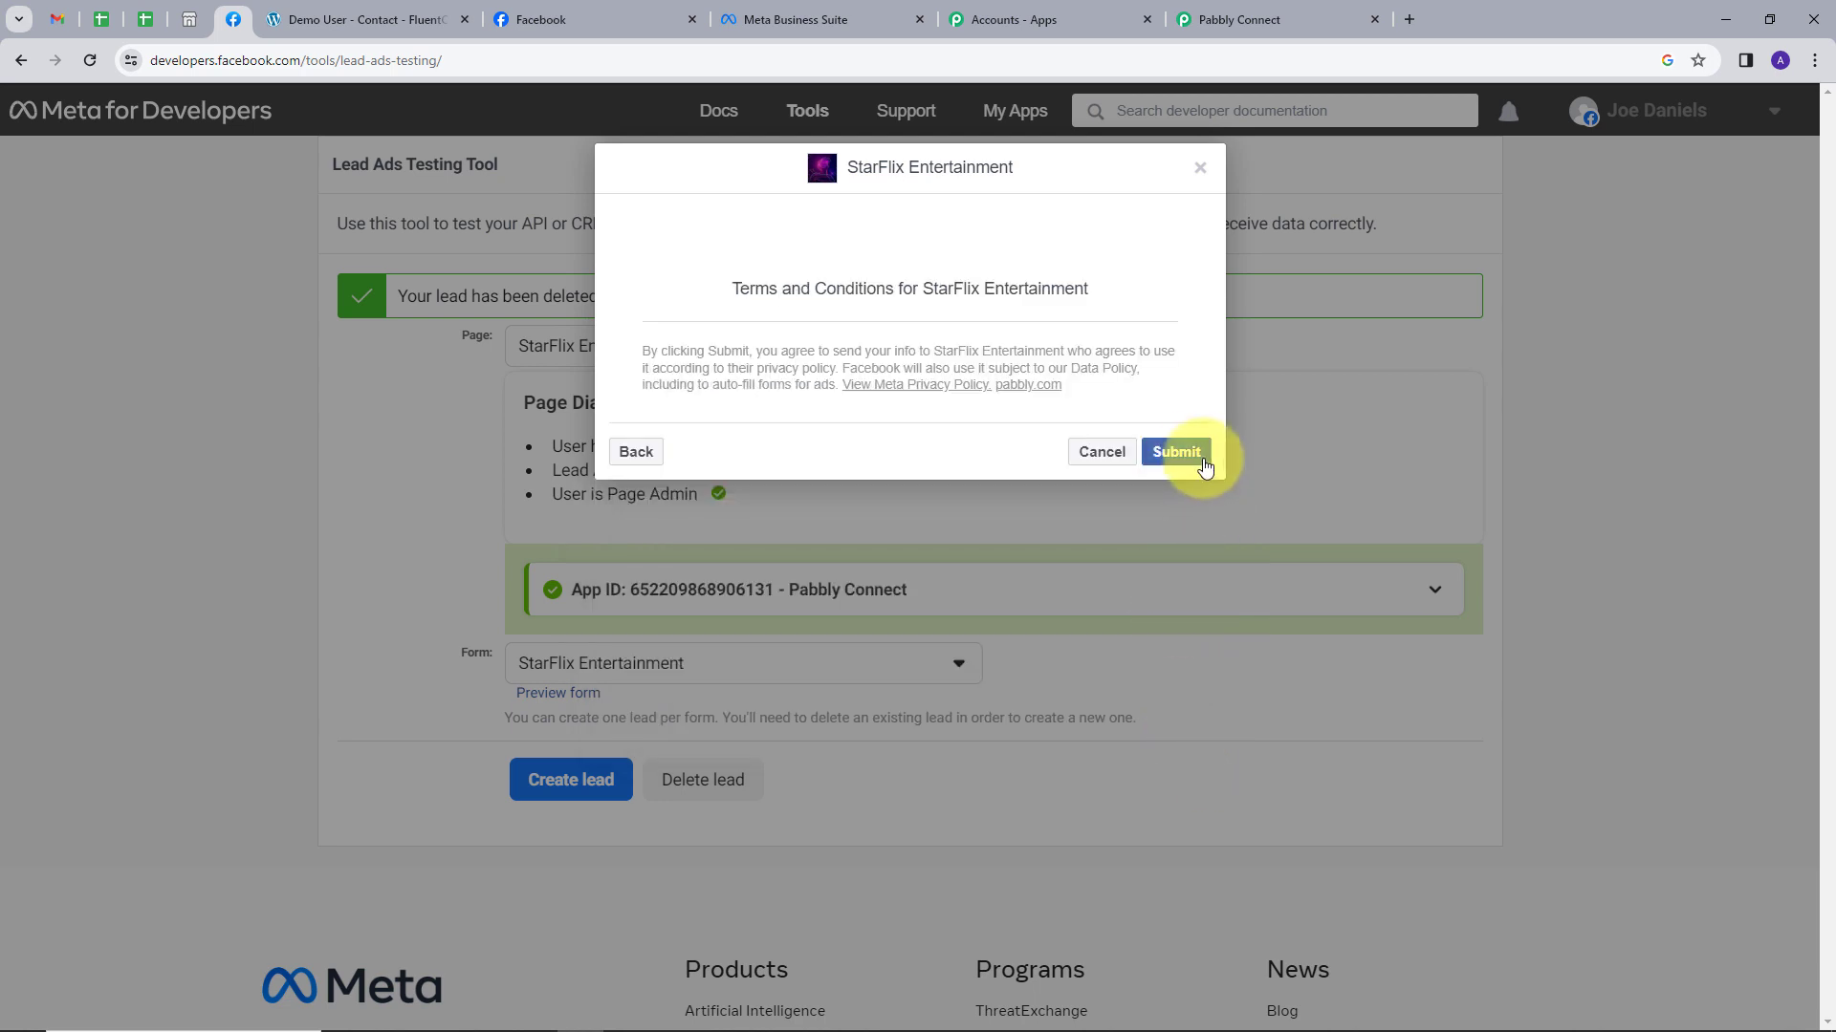
pyautogui.click(1193, 463)
pyautogui.click(358, 19)
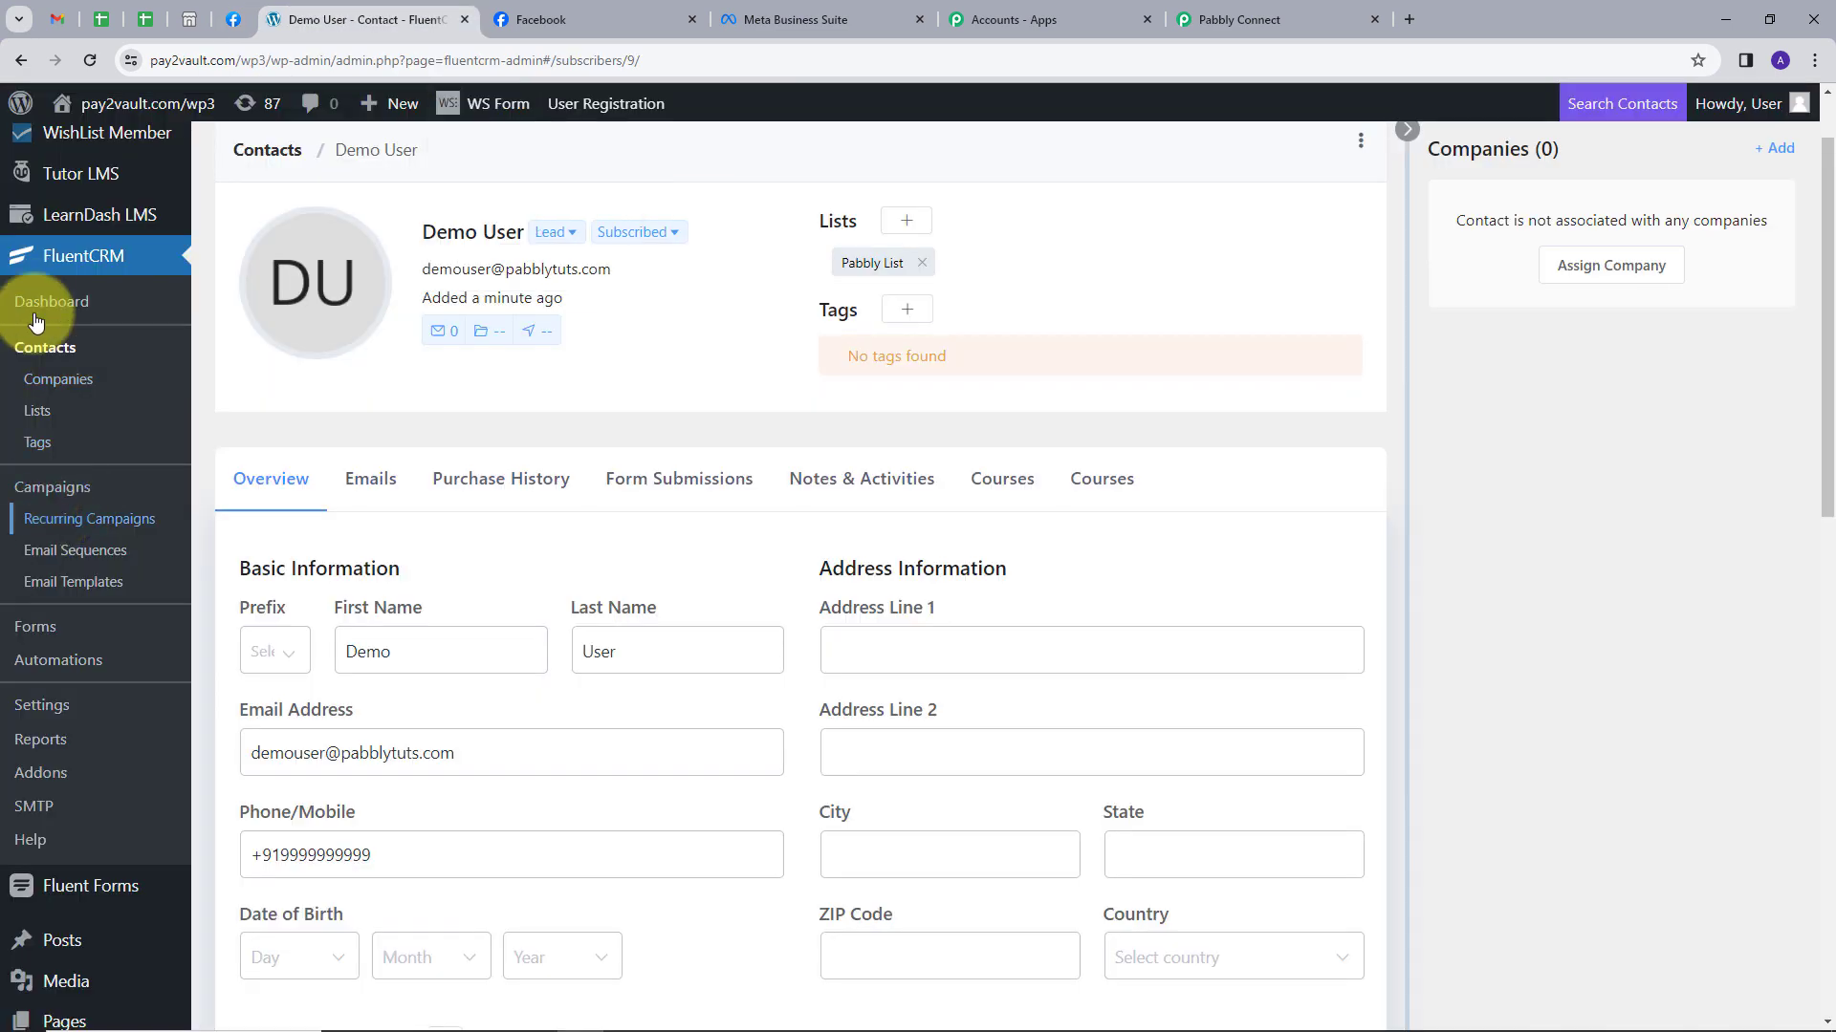
# Open the new Test User contact in FluentCRM and check its name and phone number.
pyautogui.click(65, 354)
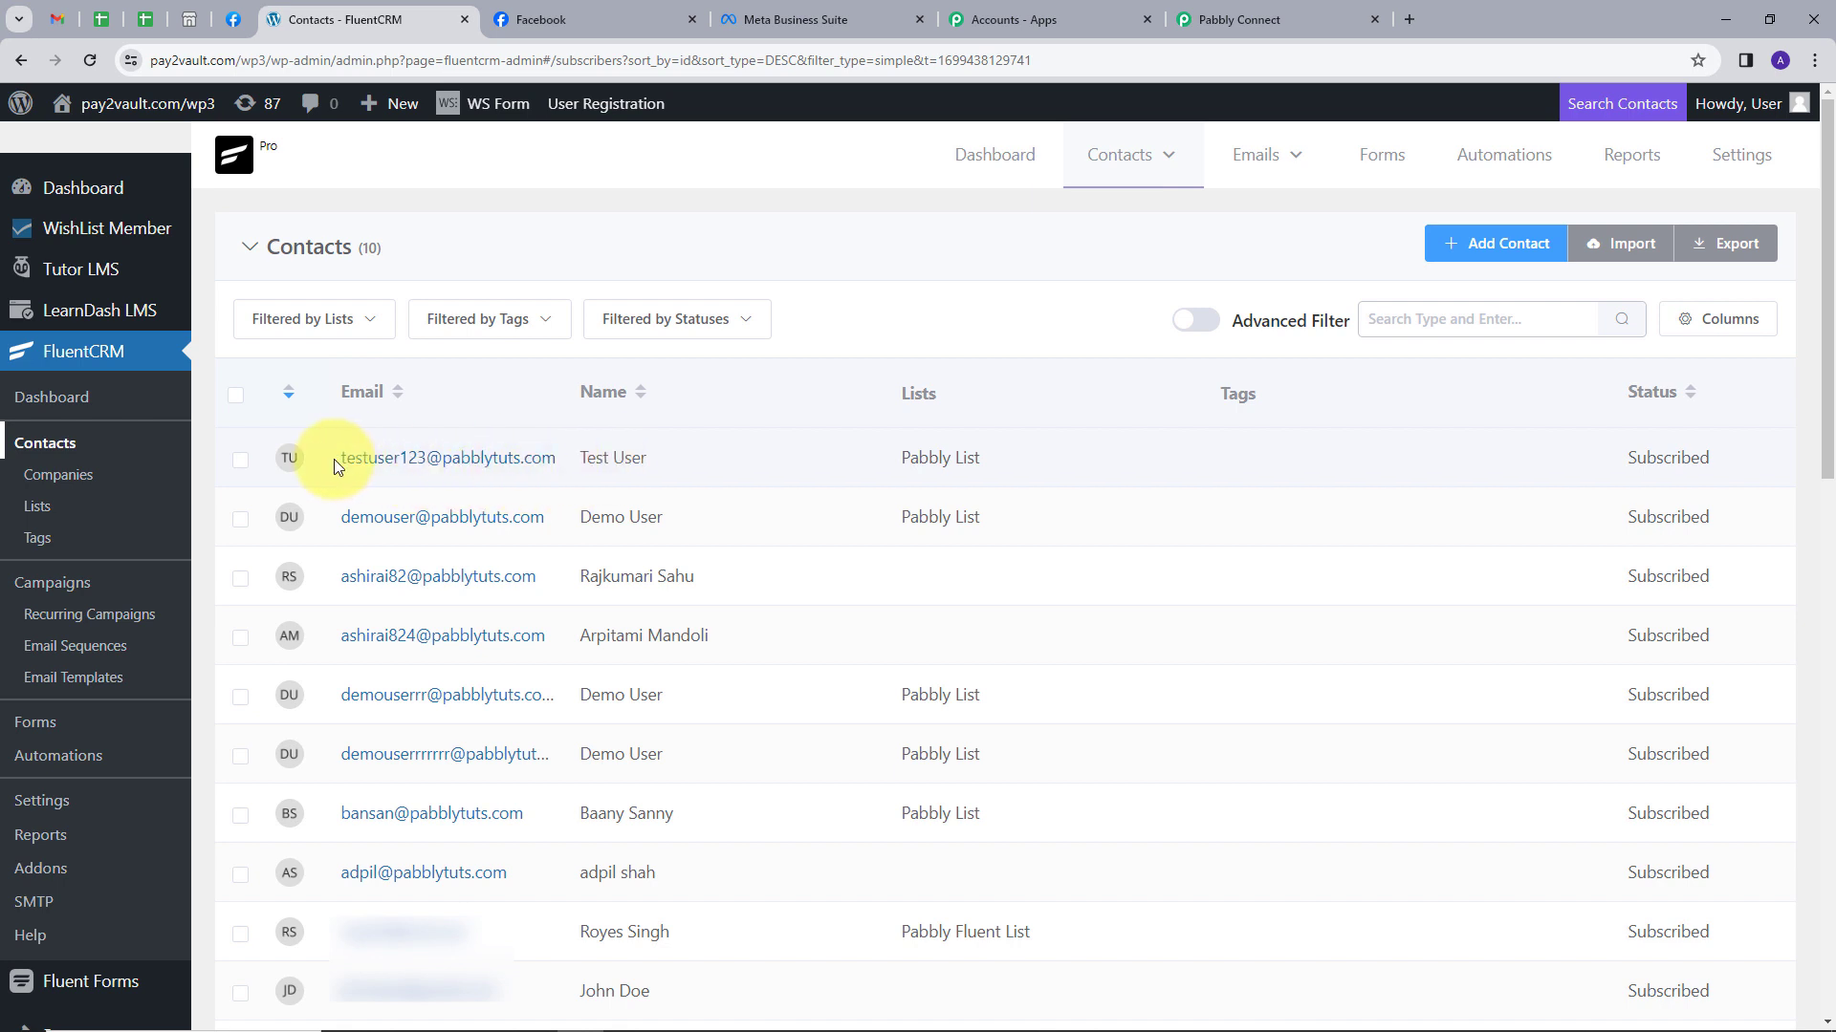
pyautogui.click(295, 459)
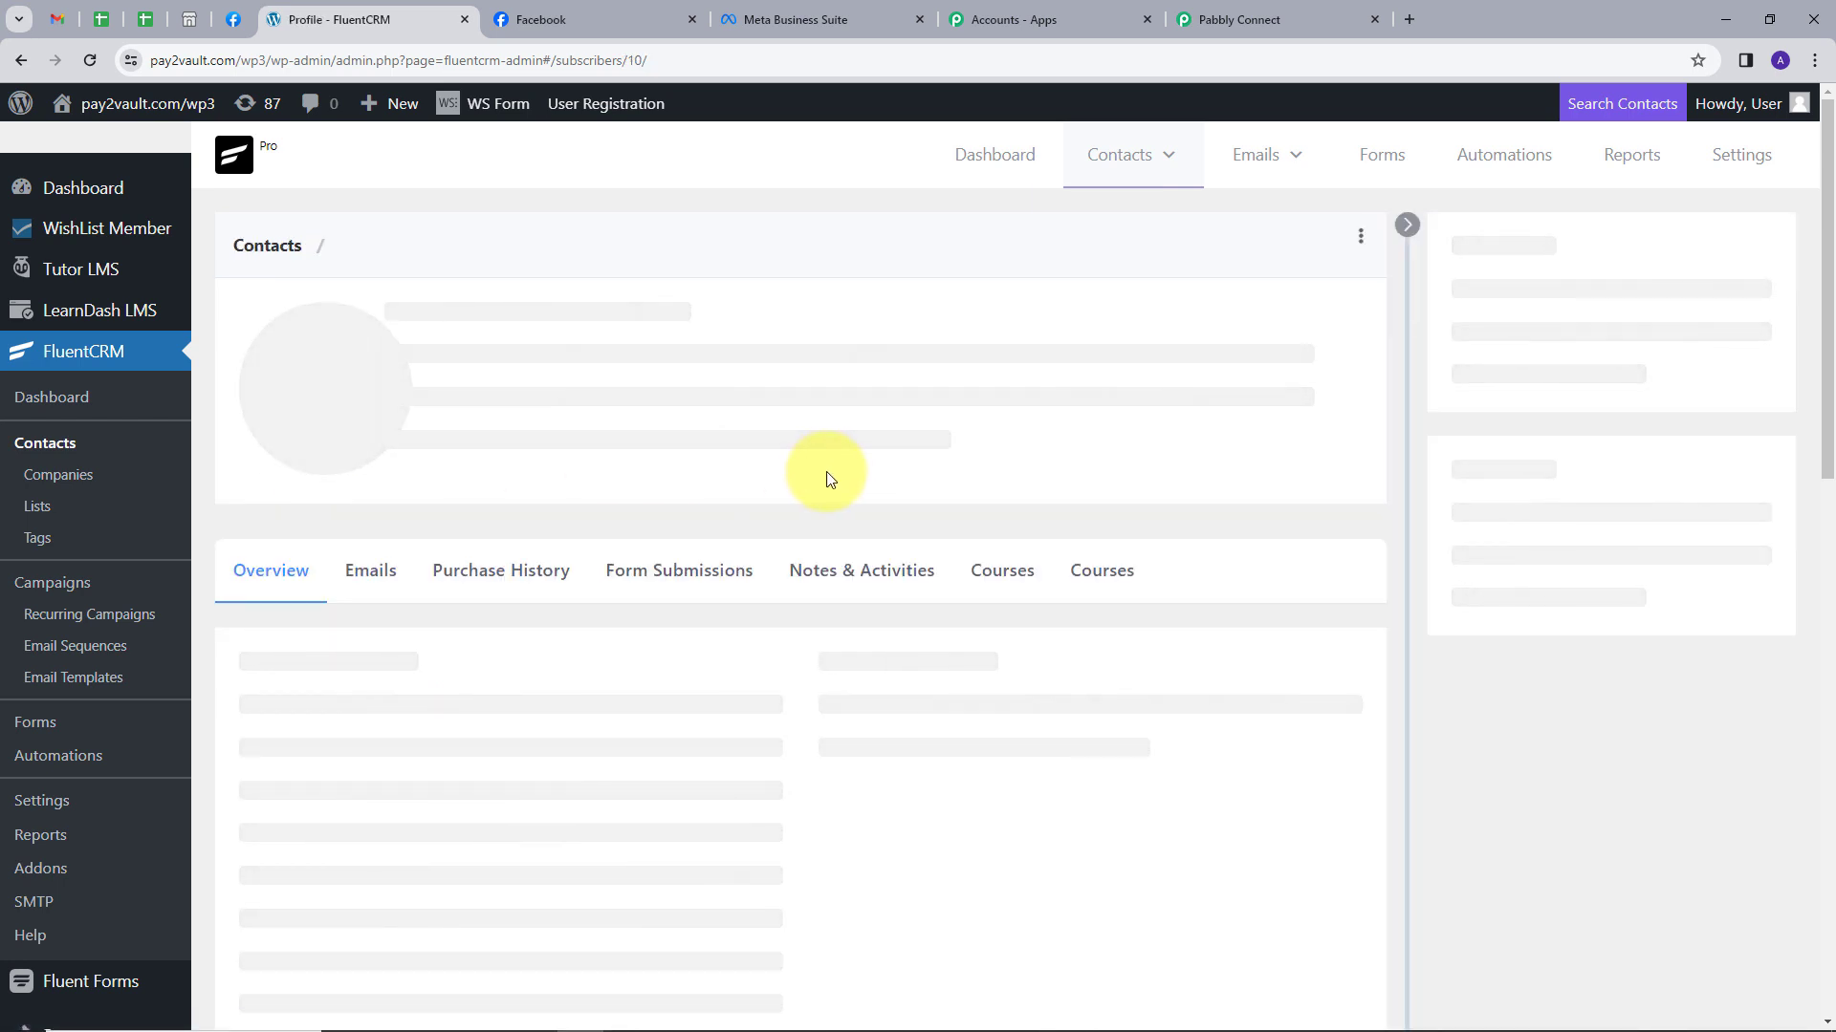
pyautogui.scroll(-1, 826, 472)
pyautogui.doubleClick(354, 651)
pyautogui.moveTo(642, 651); pyautogui.dragTo(566, 656)
pyautogui.scroll(-3, 717, 565)
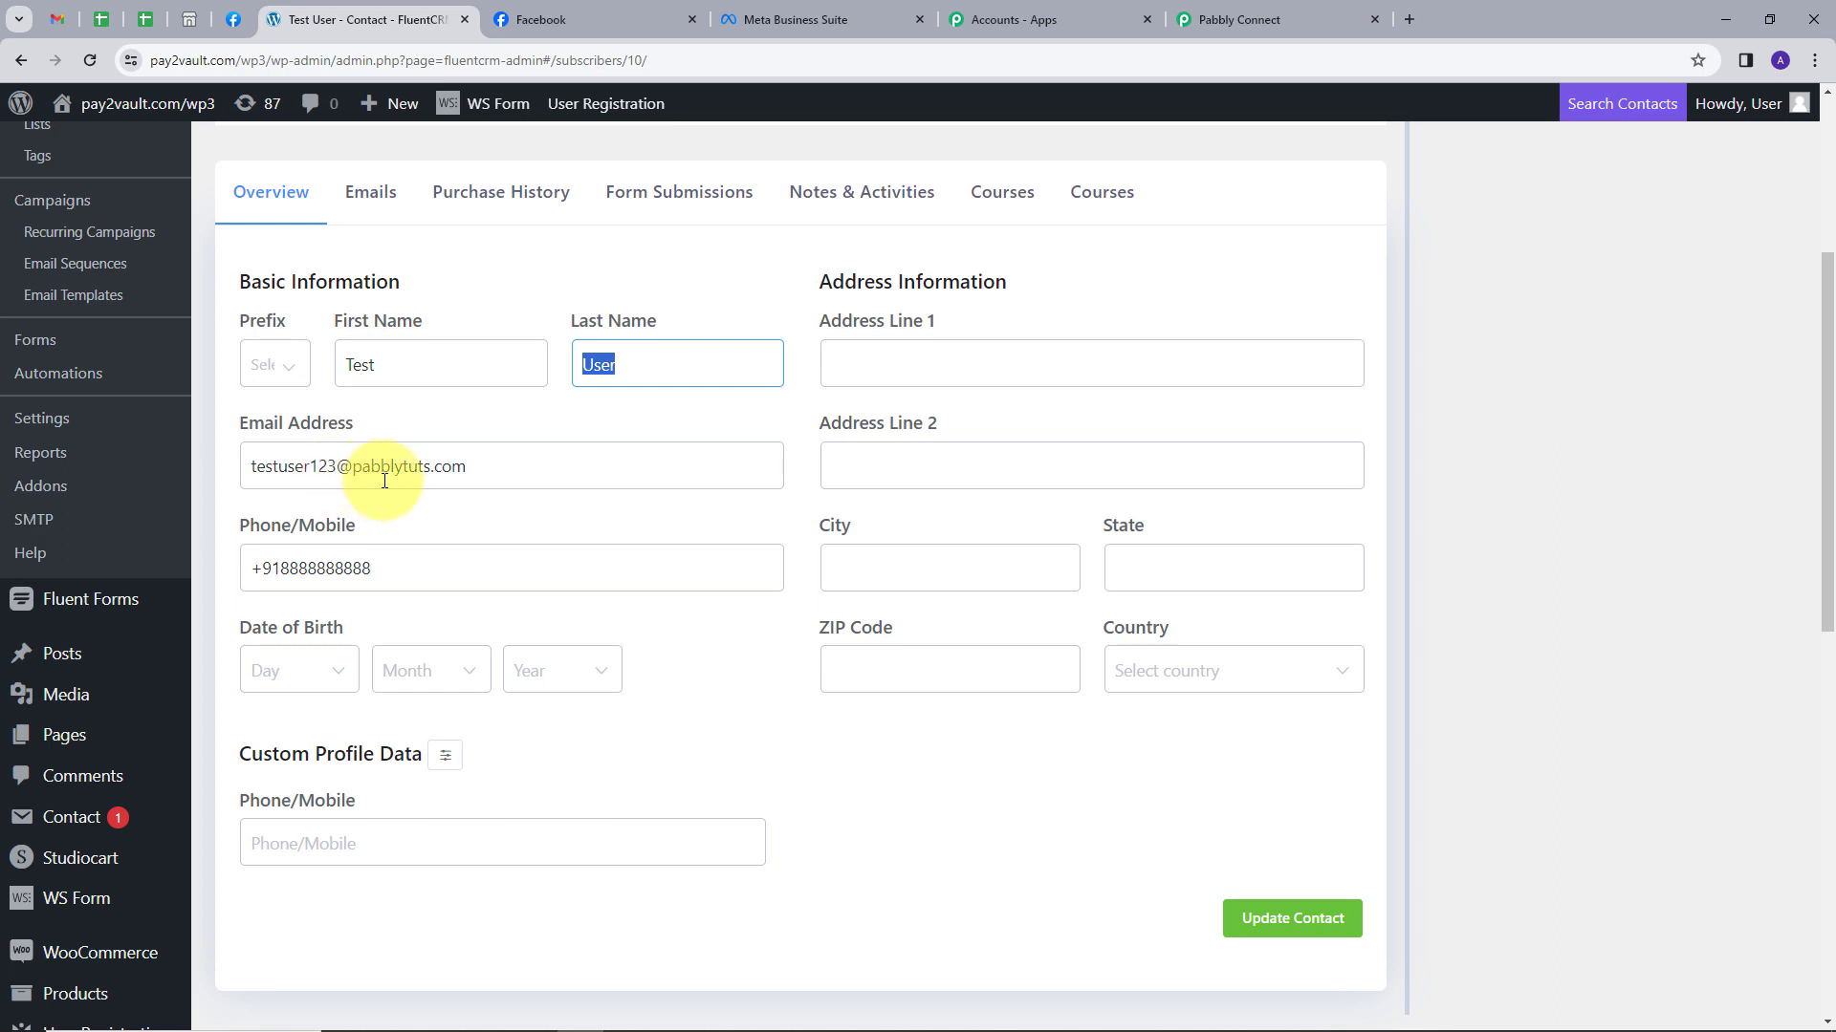
pyautogui.moveTo(380, 569); pyautogui.dragTo(246, 573)
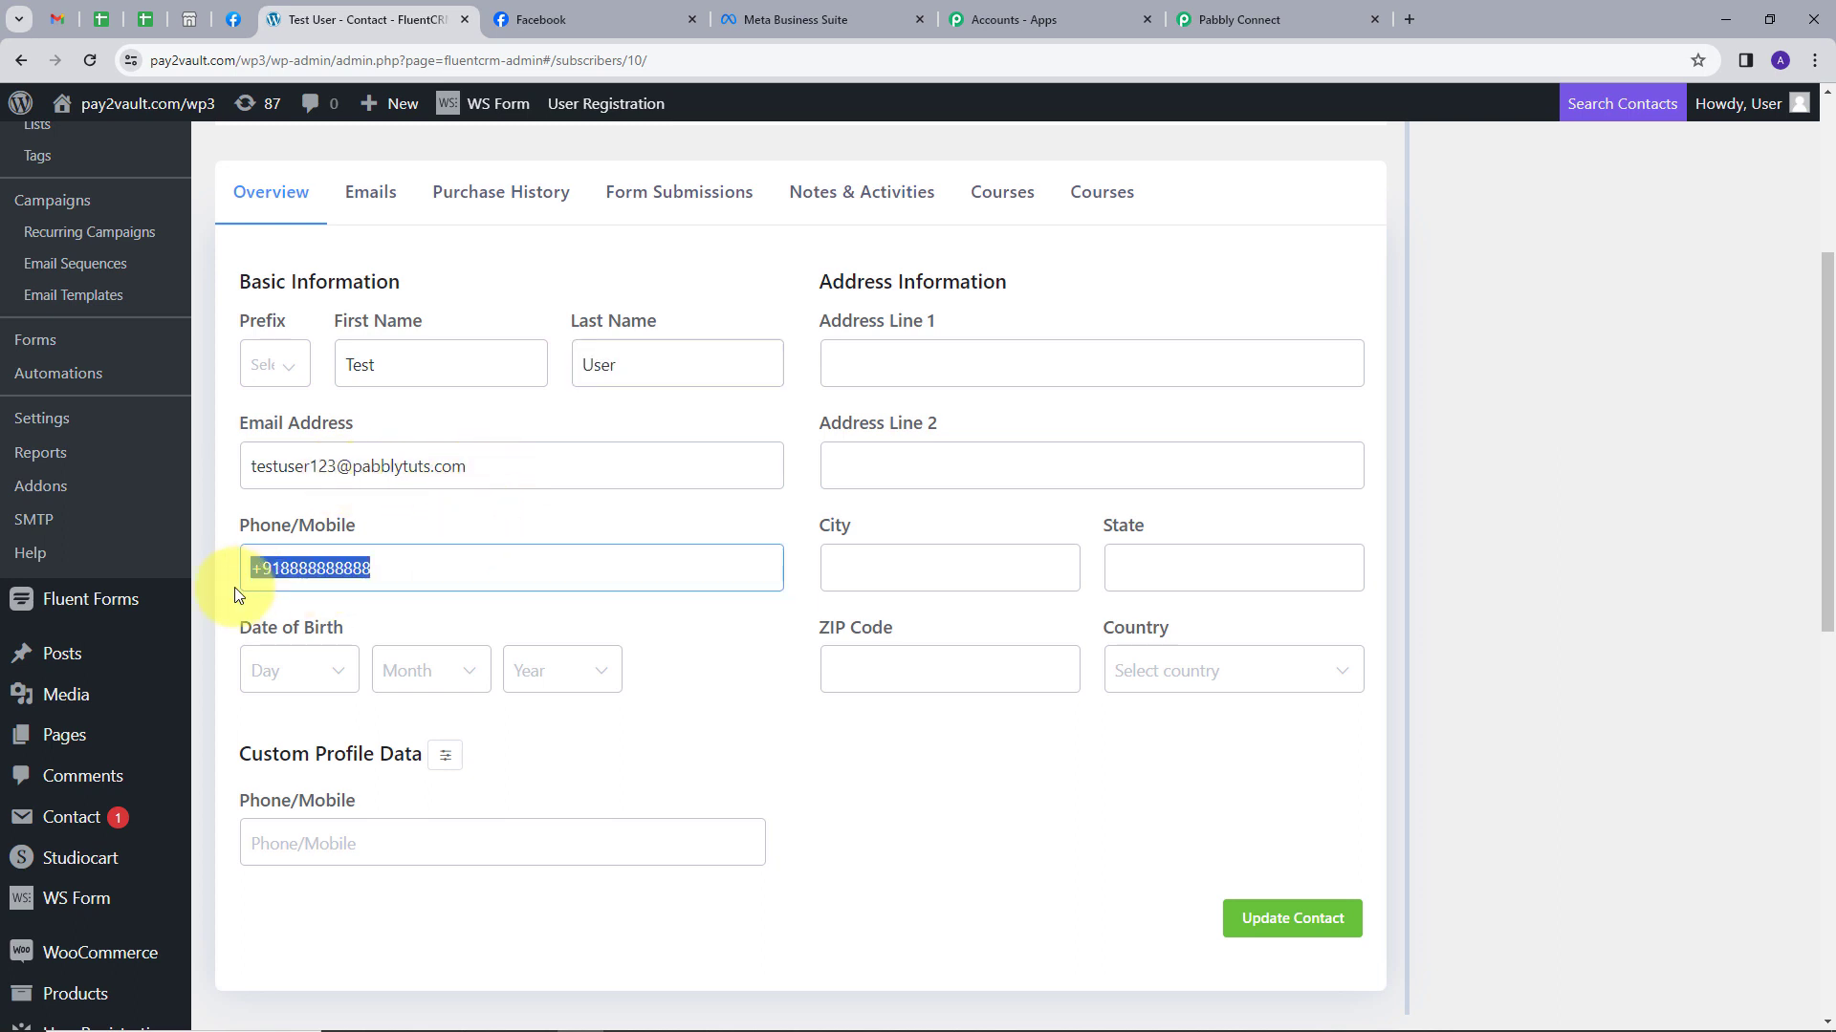
pyautogui.click(536, 521)
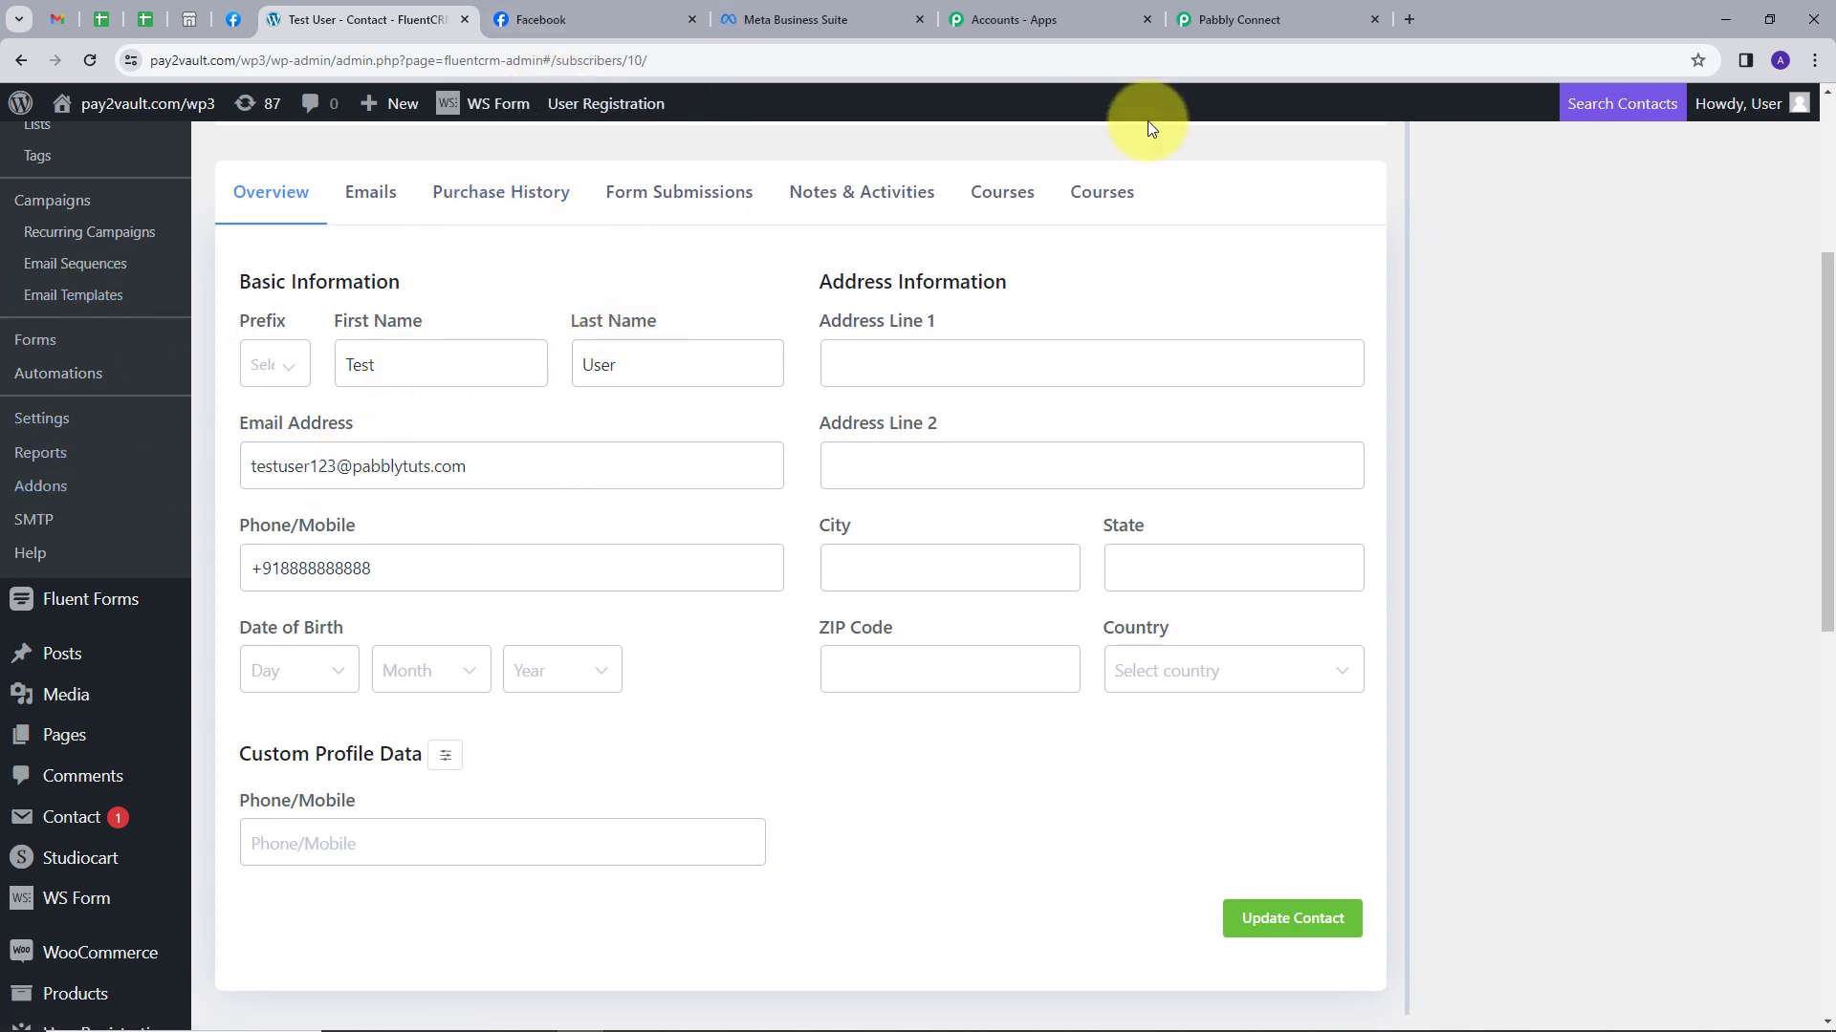
pyautogui.click(1282, 15)
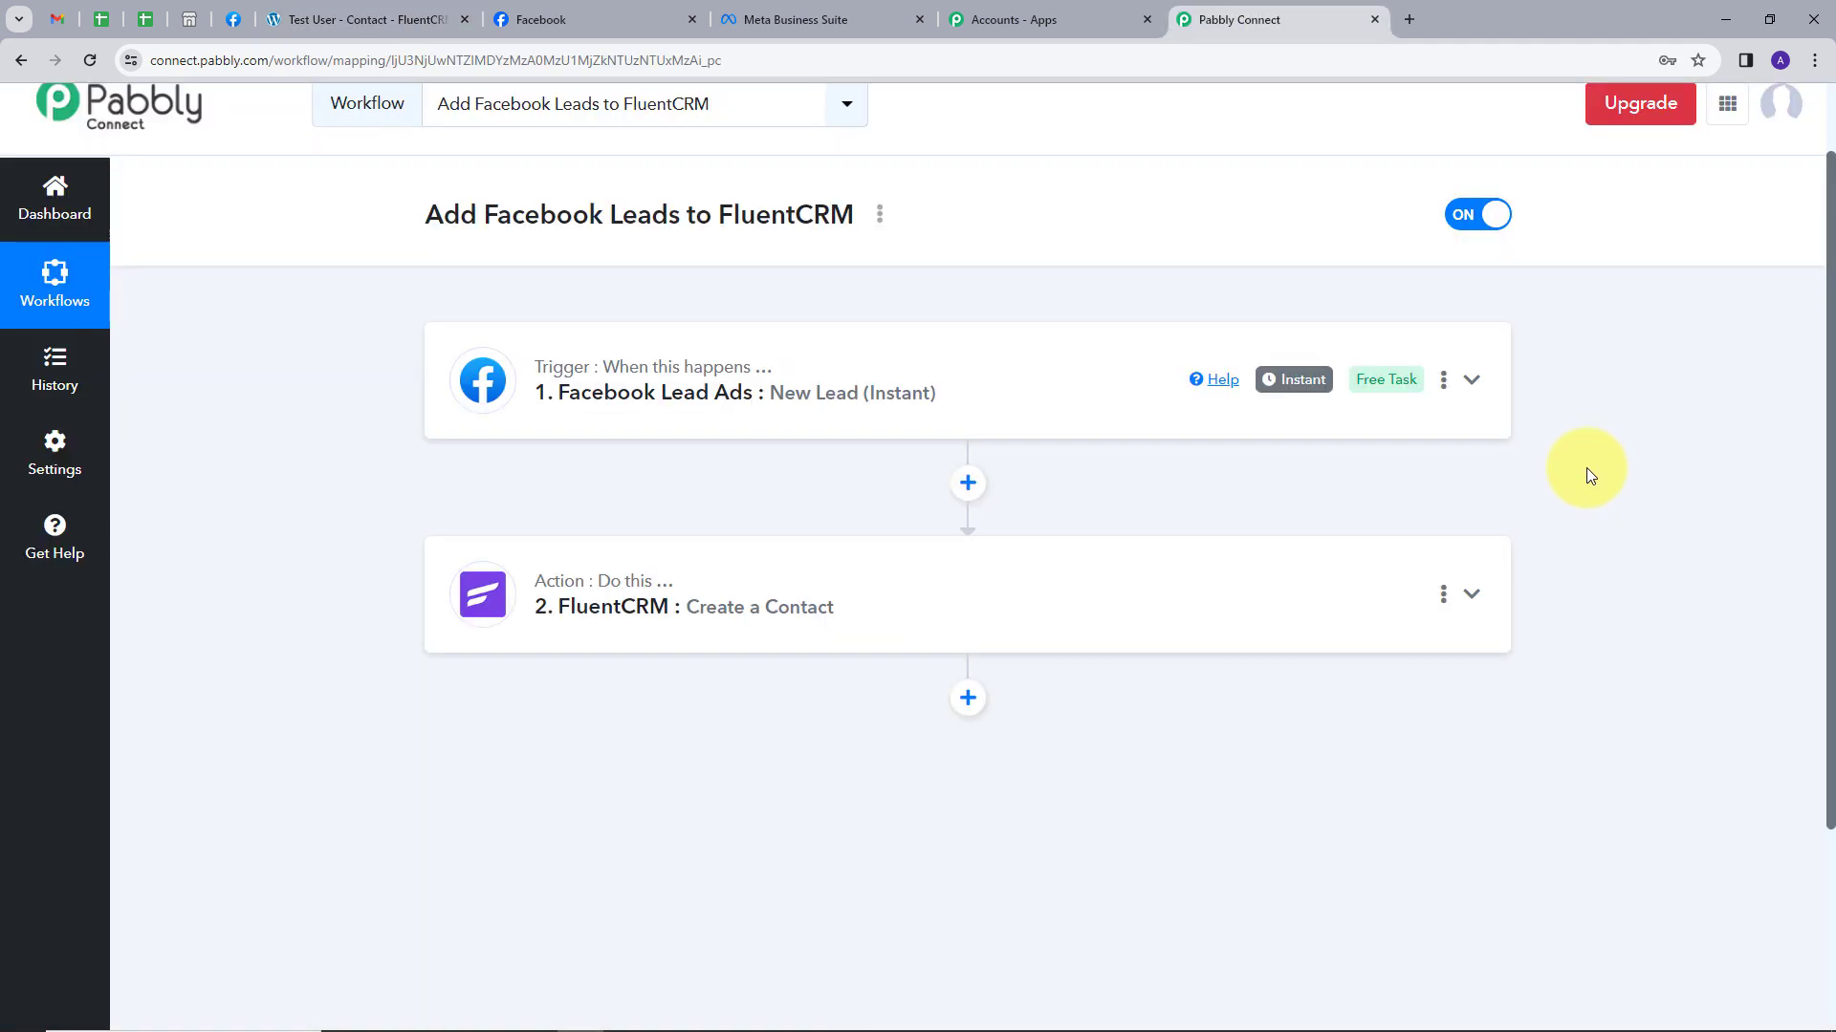